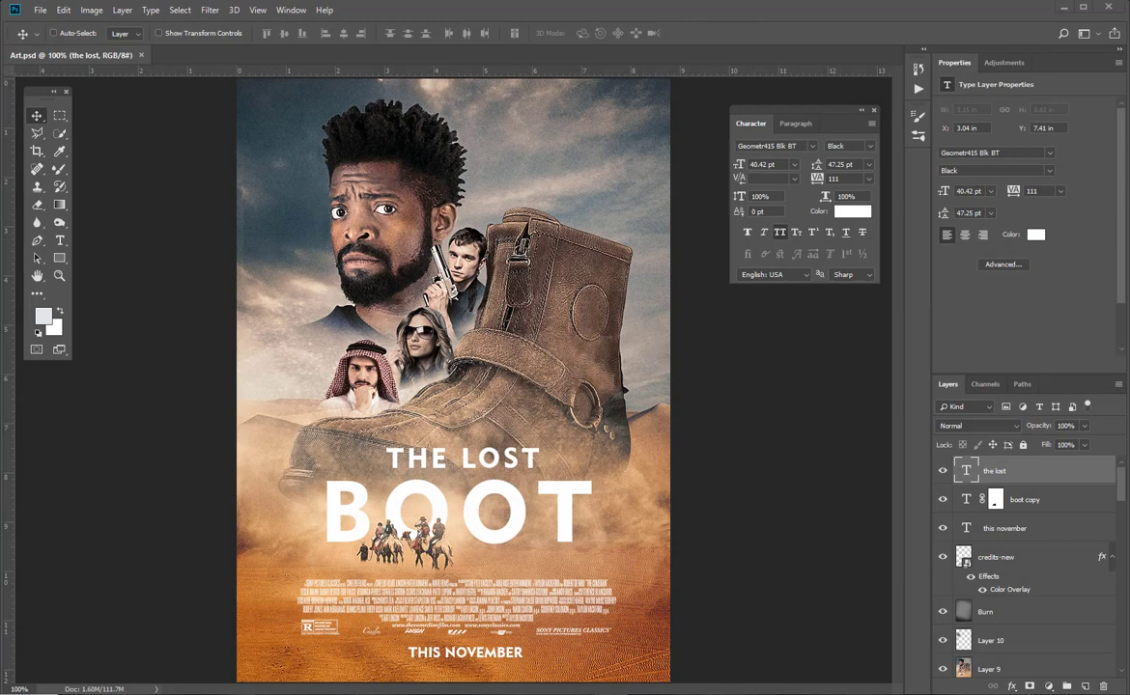
Open the Excercise Files folder inside Movie Poster 2 to review the source images for the poster
left_click(221, 640)
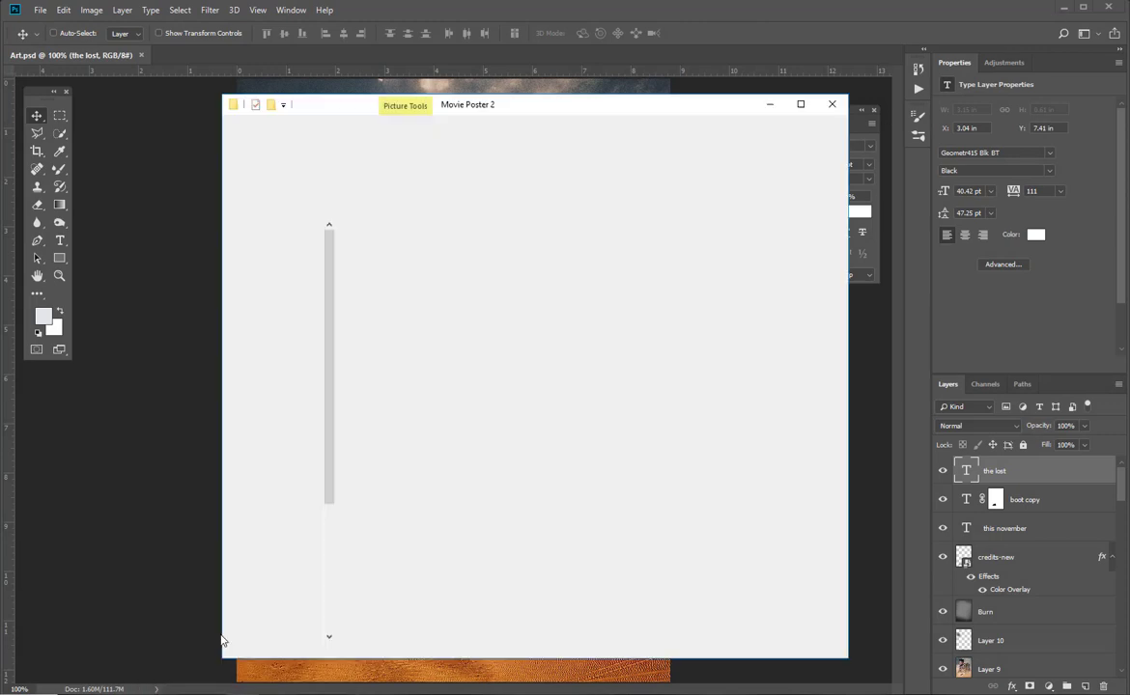
double_click(405, 245)
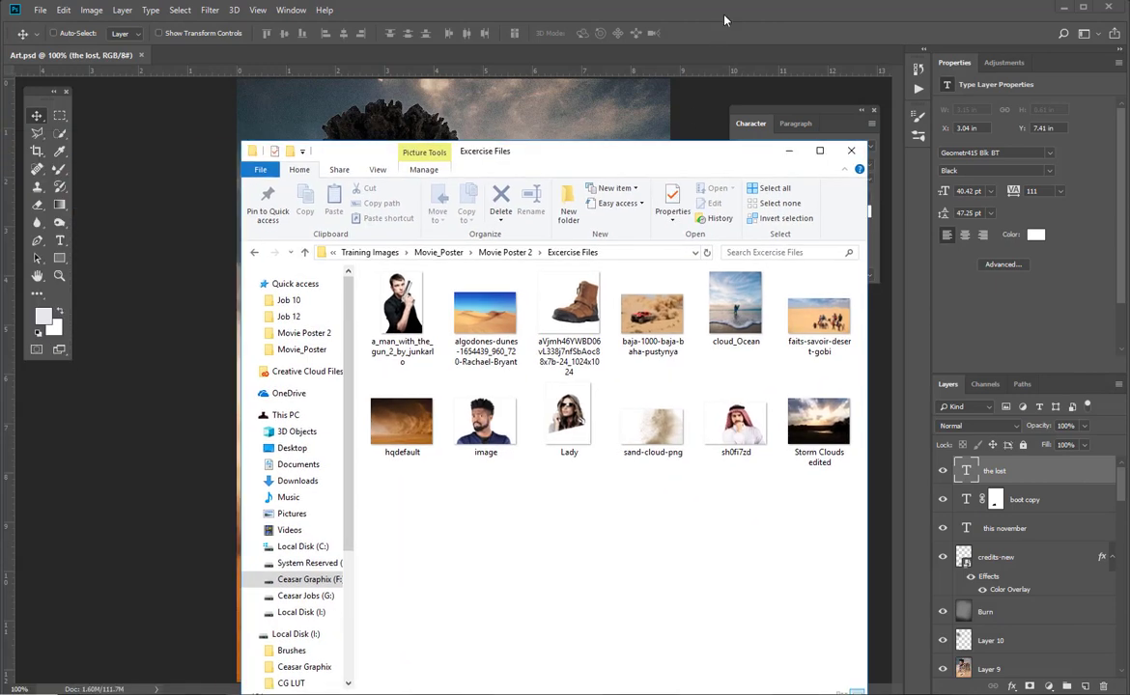
left_click(176, 54)
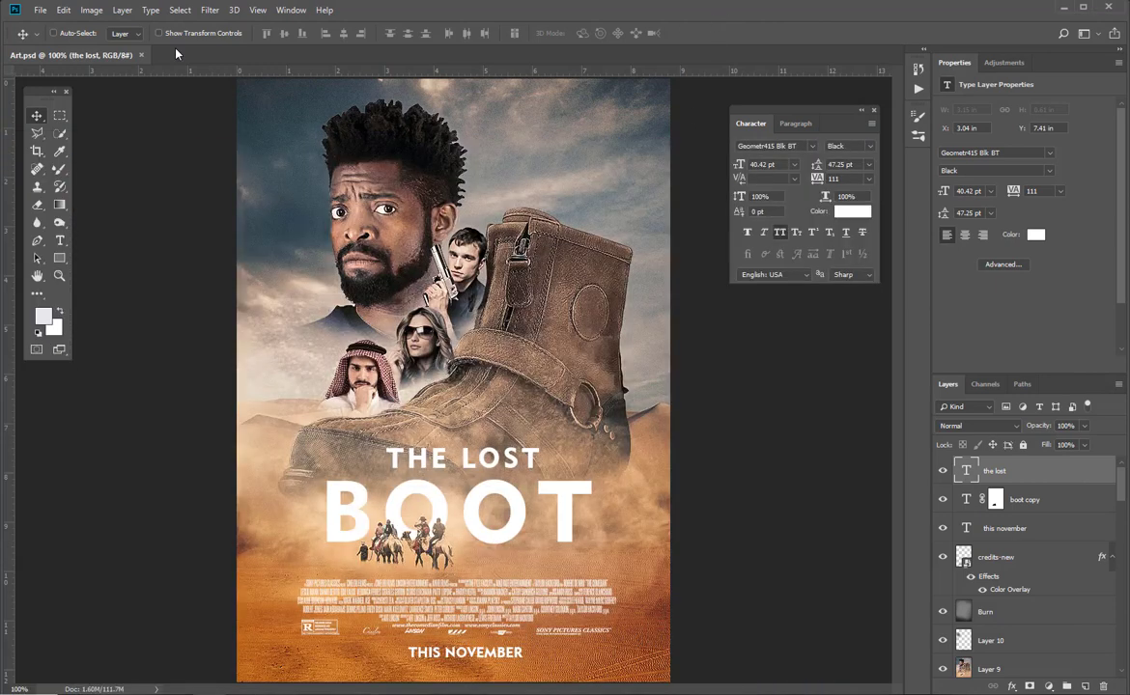
Create a new portrait document of 634 x 882 pixels at 300 pixels/inch in 8 bit RGB Color
left_click(41, 10)
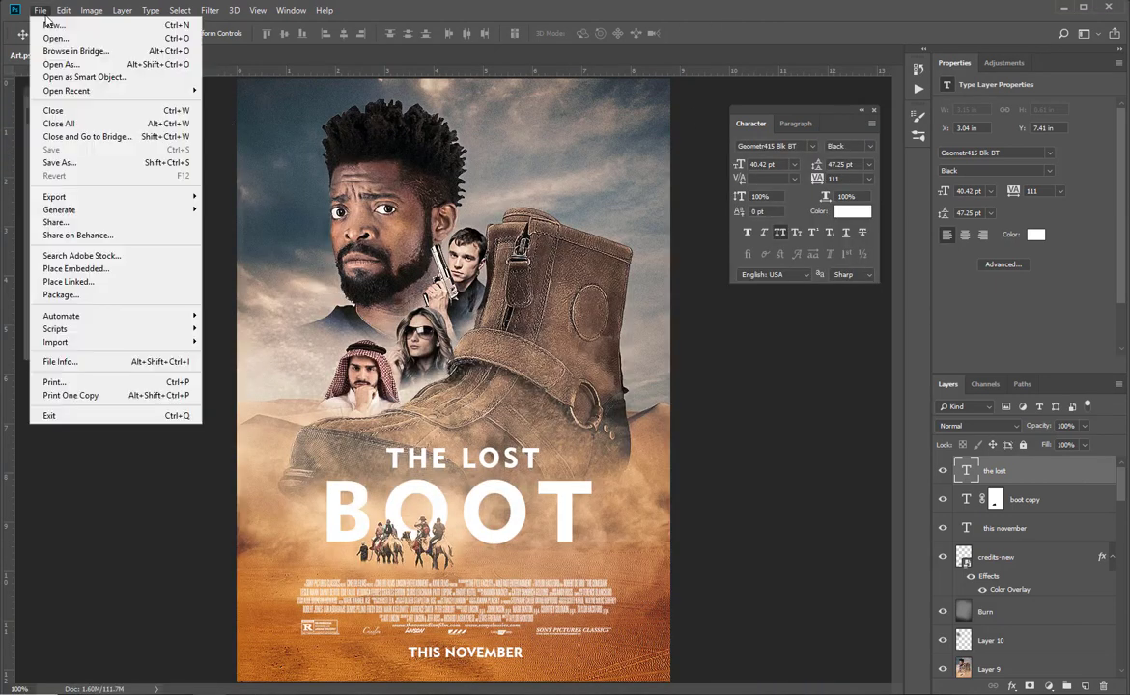
left_click(193, 121)
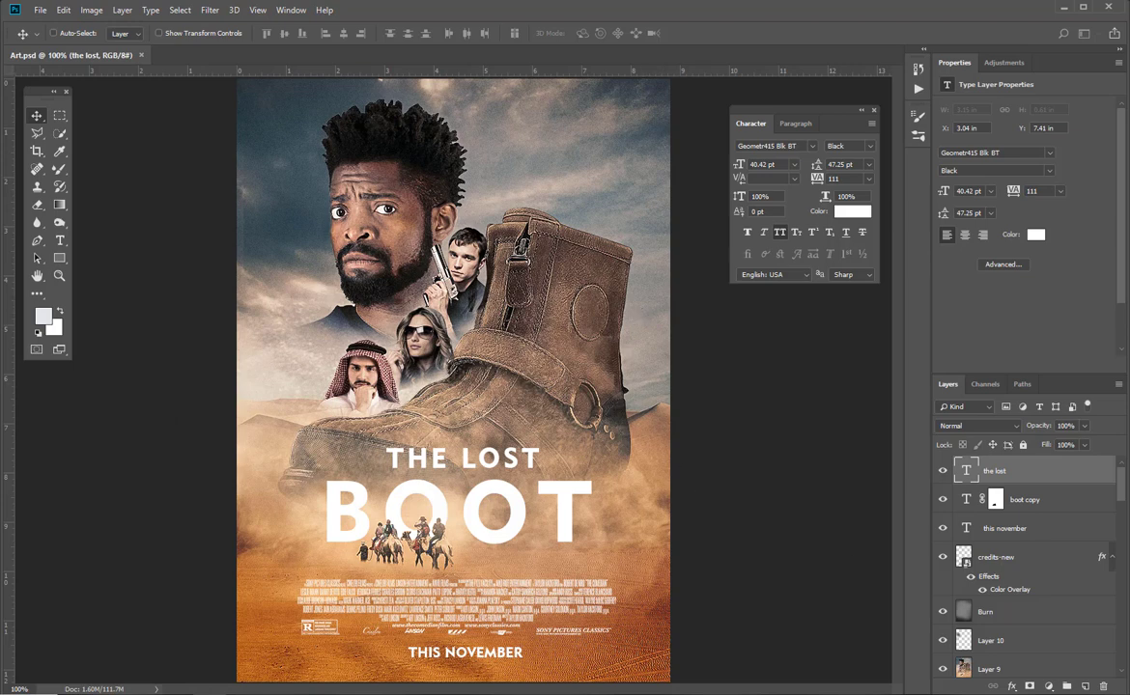
key("ctrl+n")
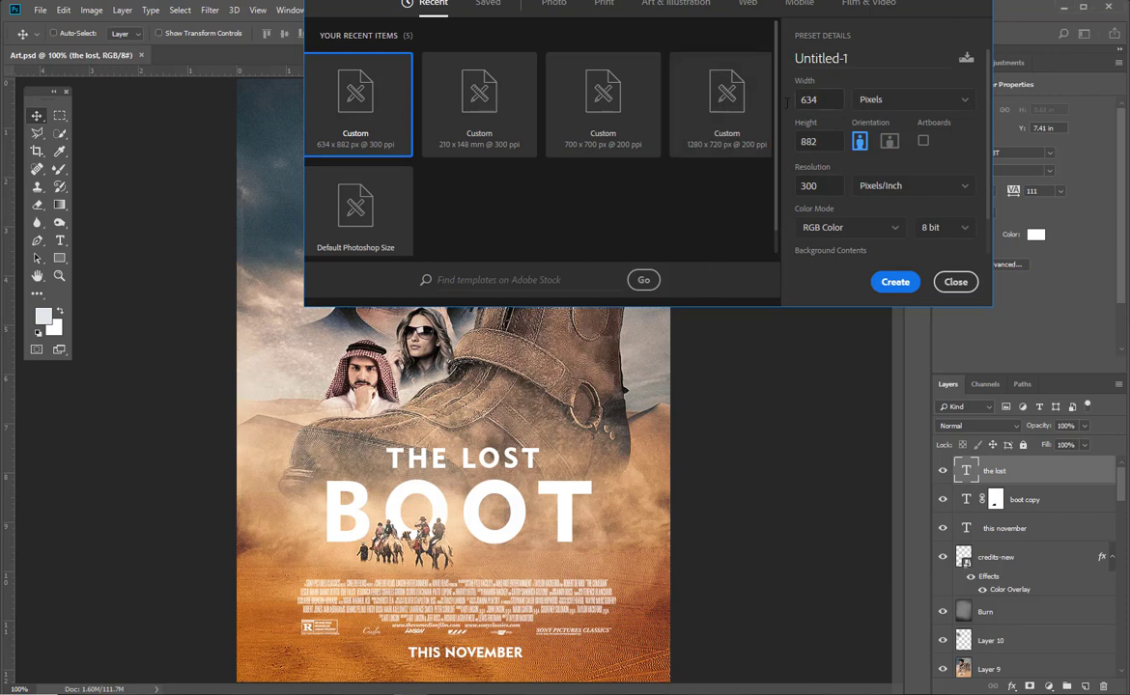
left_click(817, 106)
left_click(802, 141)
left_click(813, 185)
left_click(904, 284)
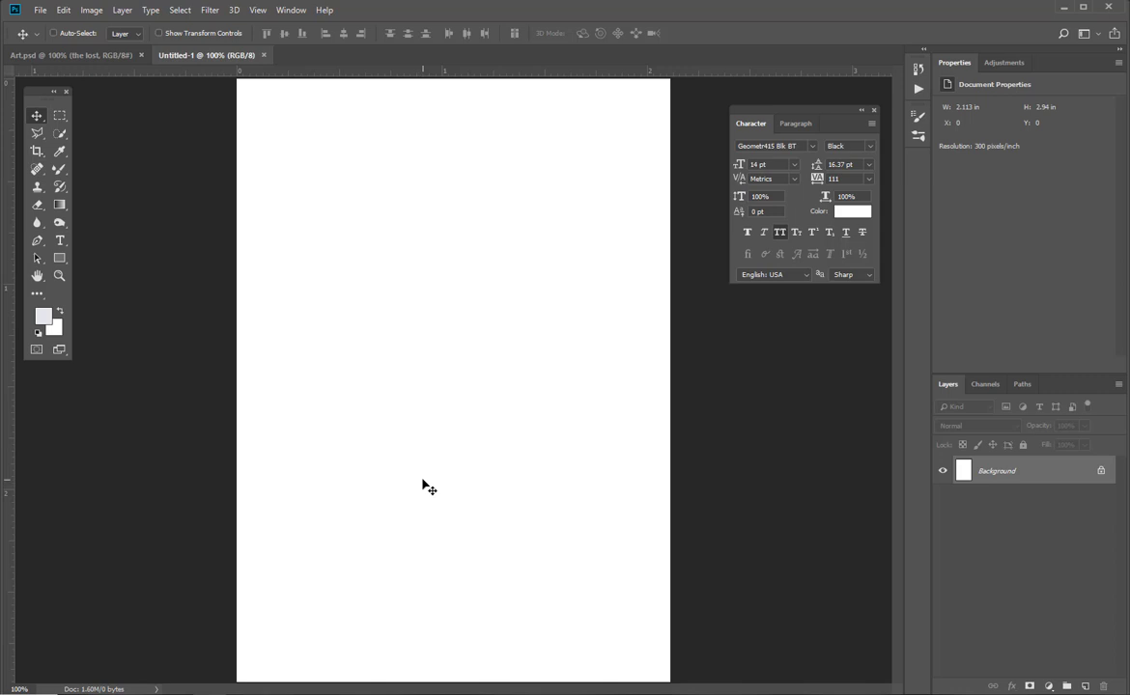
Place the algodones-dunes image from the Excercise Files folder along the bottom of the page, scaled to about 2.21 x 1.47 in
mouse_move(241, 691)
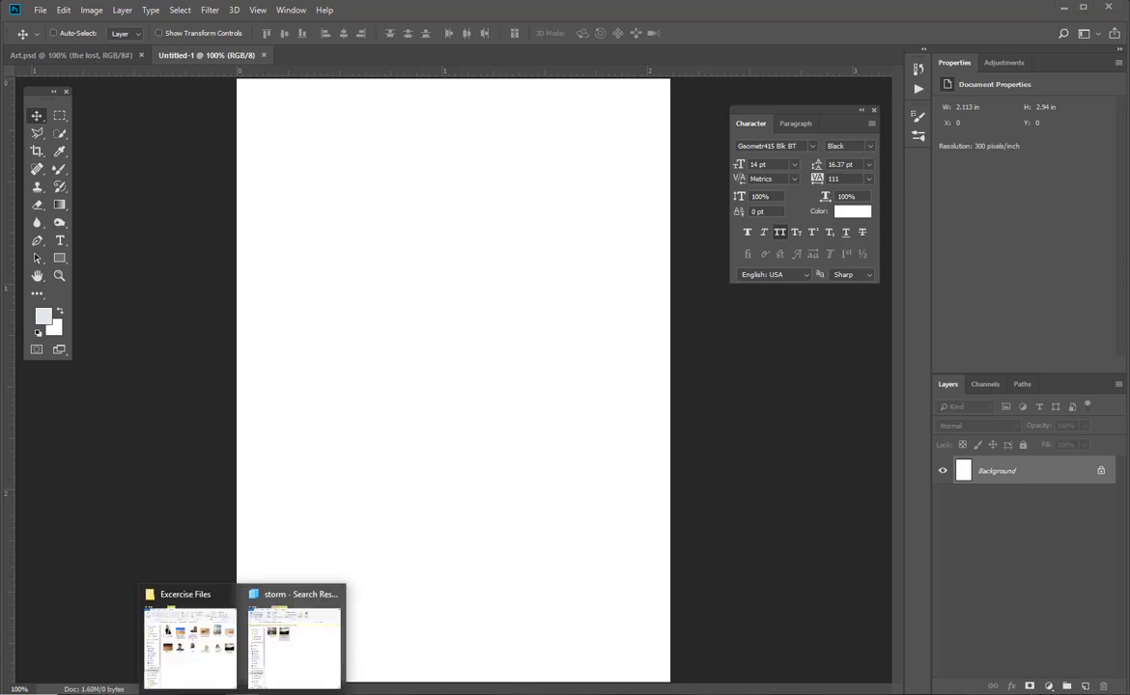
left_click(211, 647)
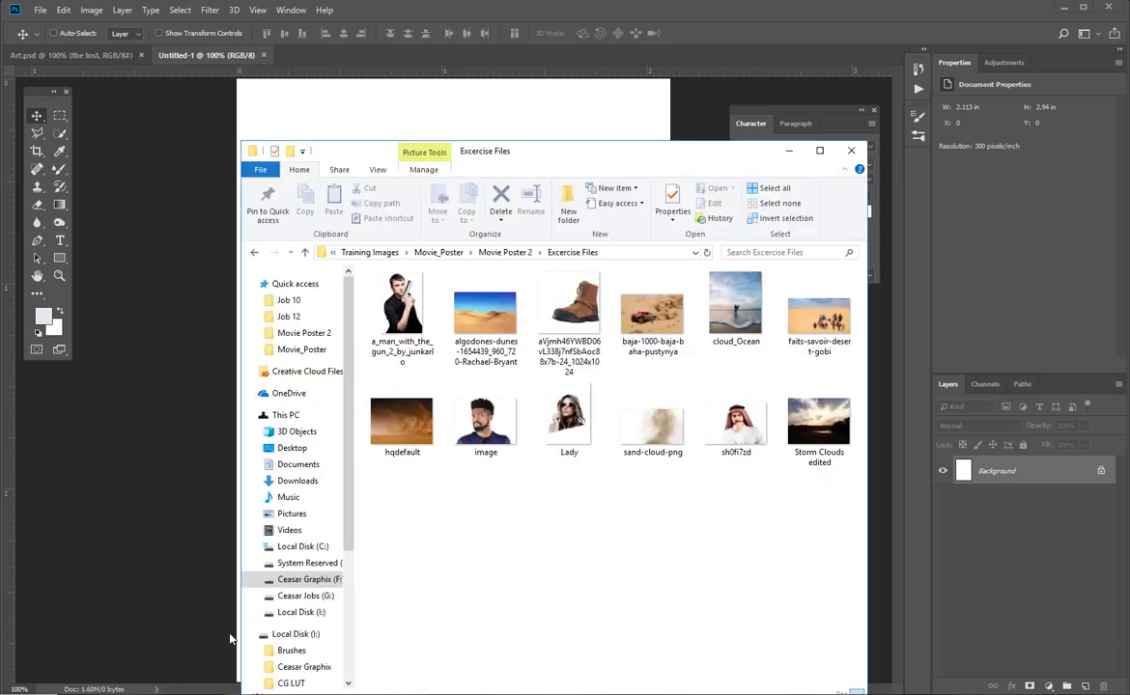
left_click_drag(484, 349, 175, 366)
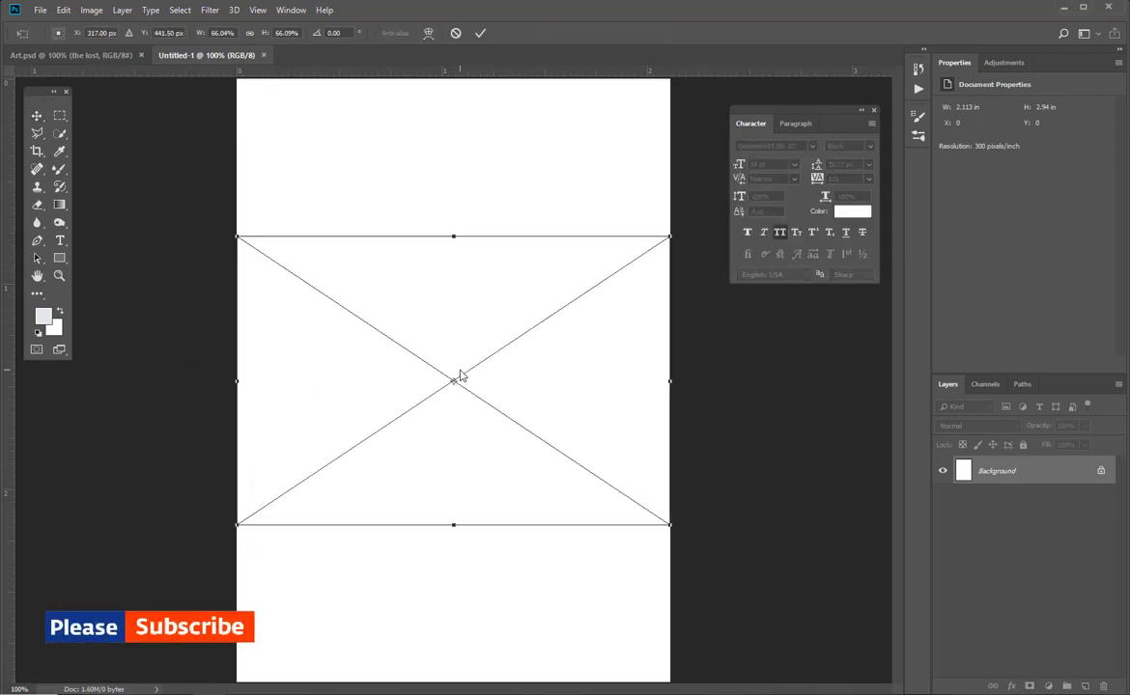
left_click_drag(497, 331, 685, 384)
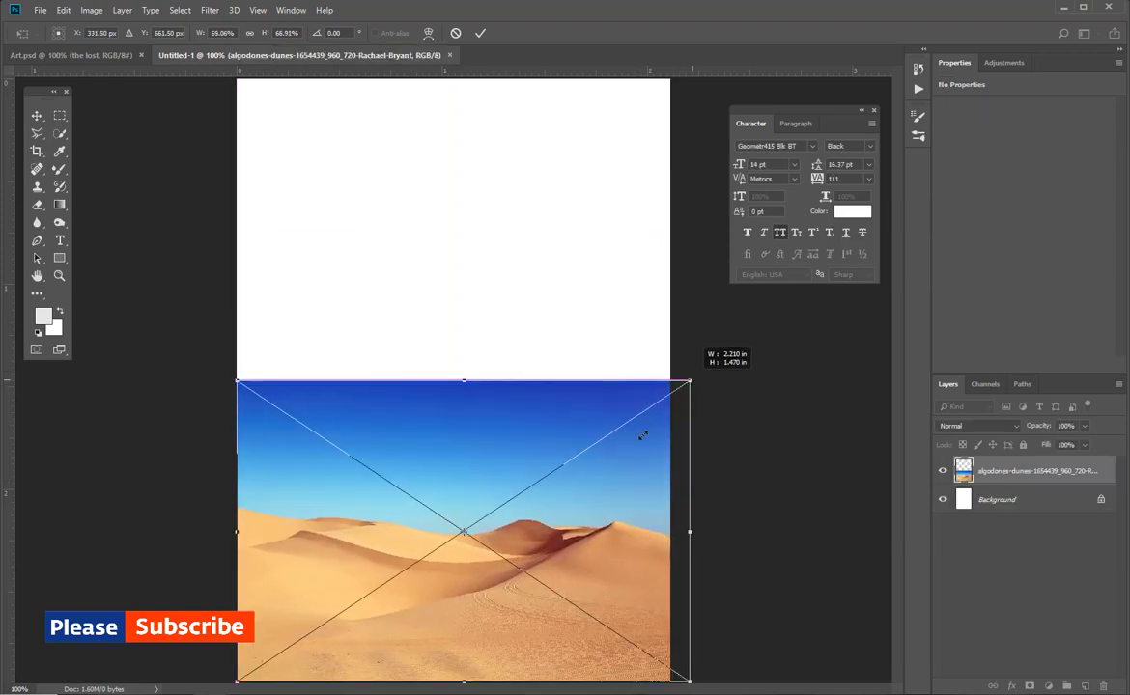
left_click_drag(587, 494, 580, 495)
key("Return")
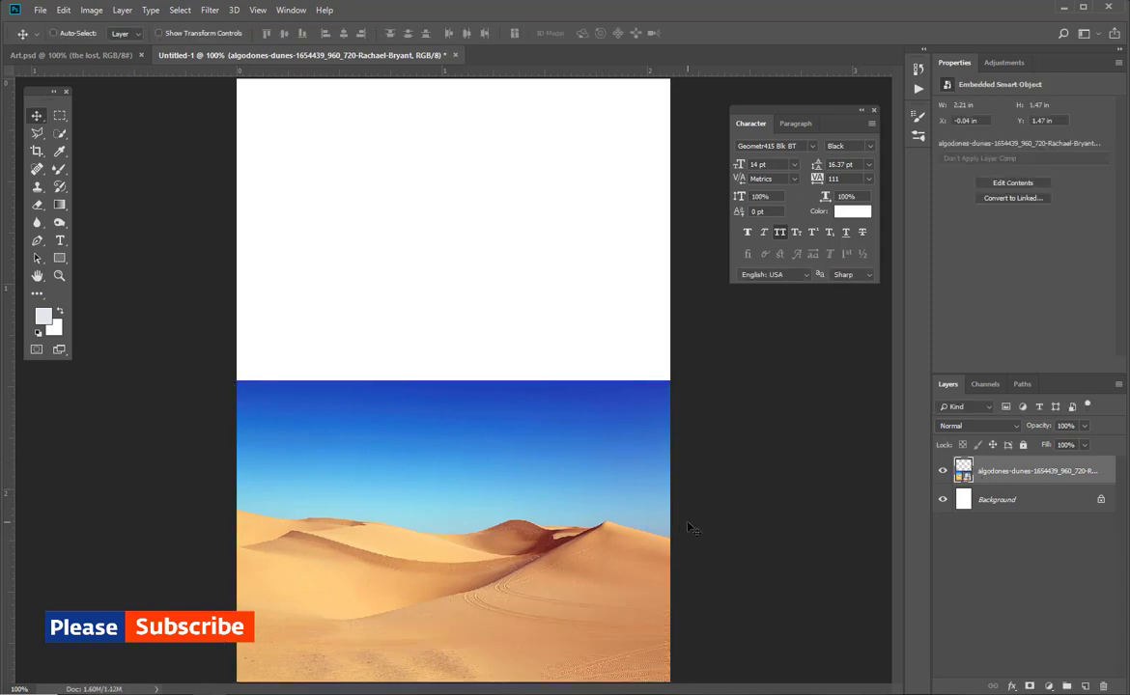
Duplicate the dunes layer, raise the copy to about Y 1.21 in and give it a layer mask
key("ctrl+j")
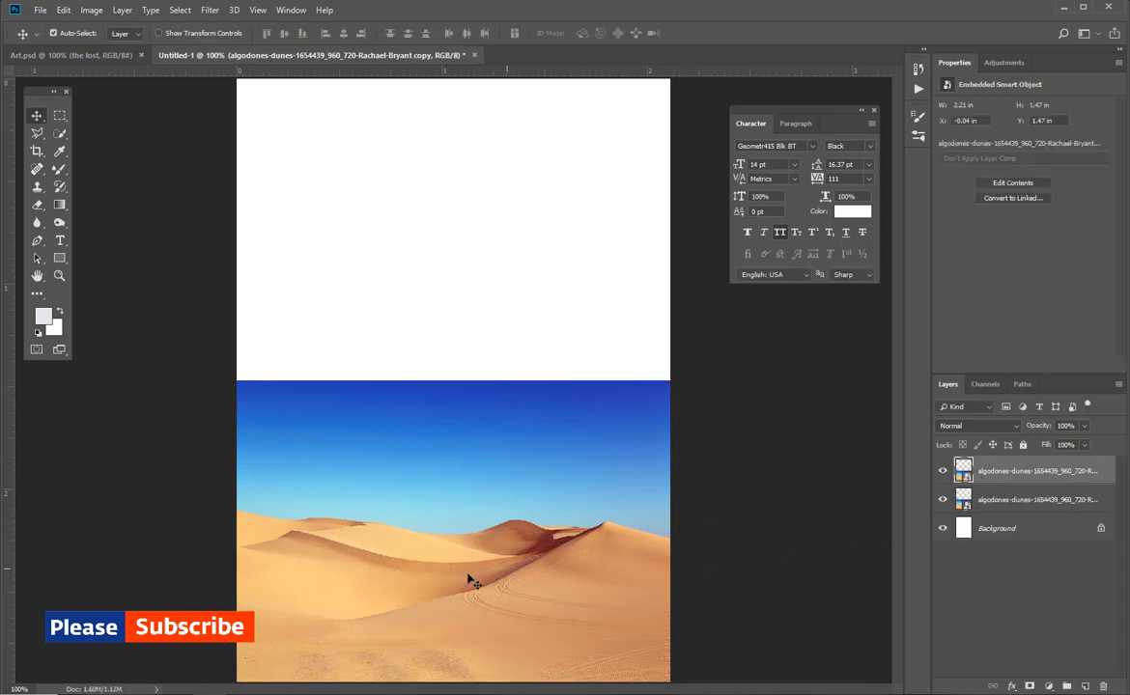
left_click_drag(452, 567, 451, 516)
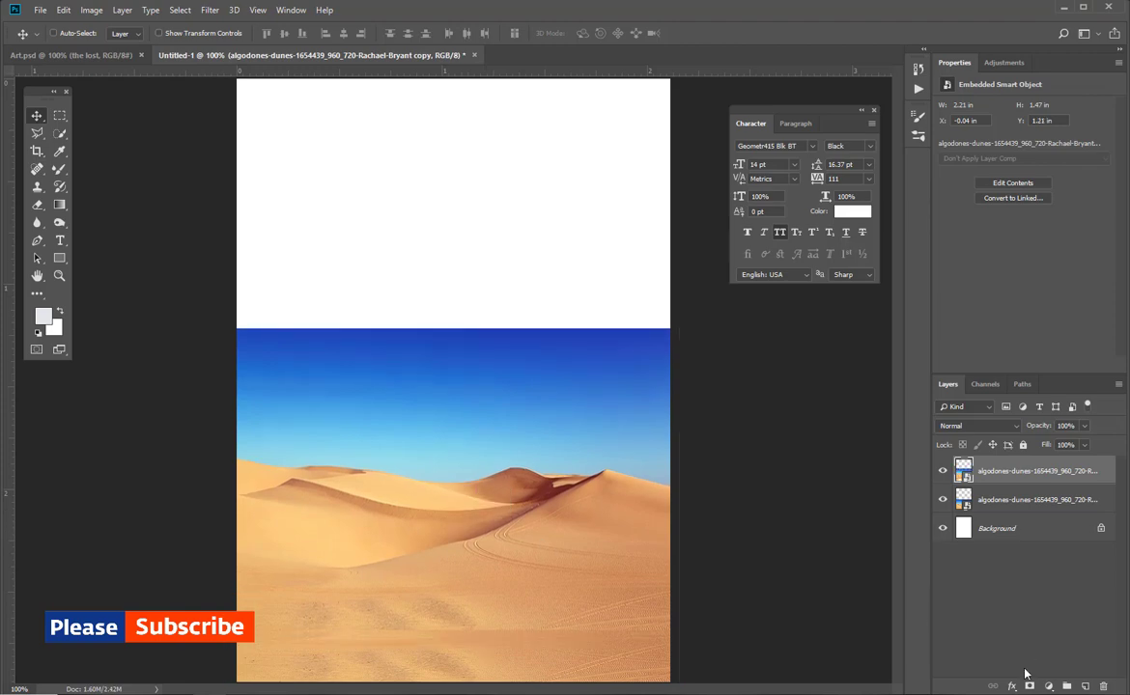
left_click(1029, 687)
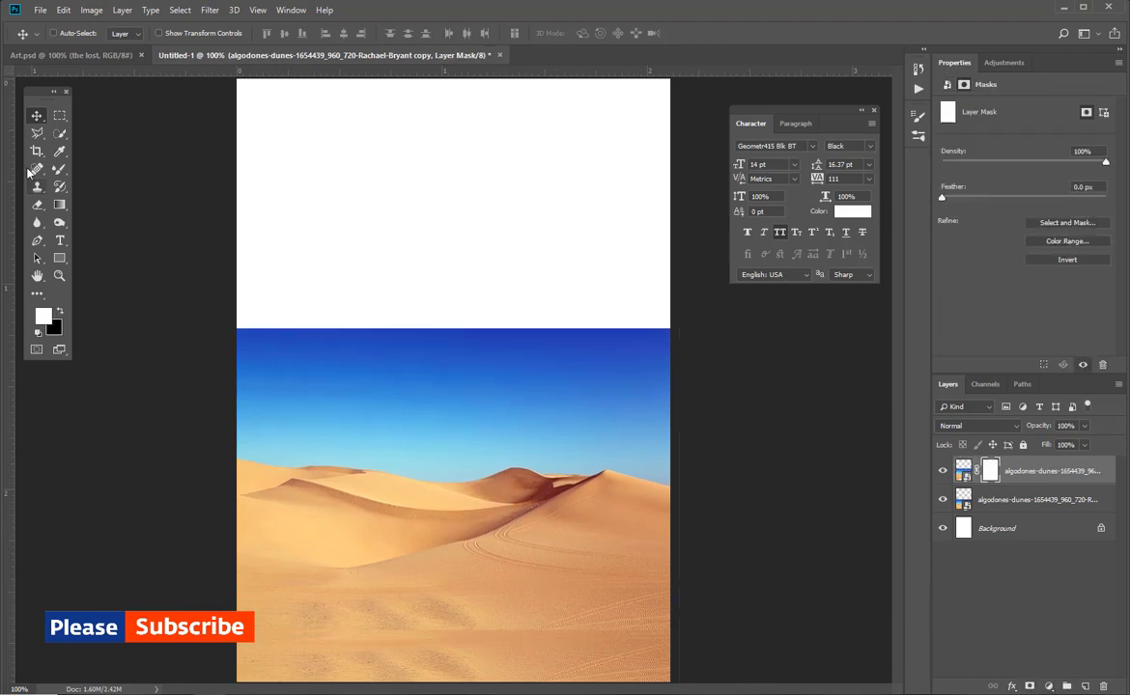
Switch from the Mixer Brush to the regular Brush tool and choose the soft round 30 px tip
key("d")
key("b")
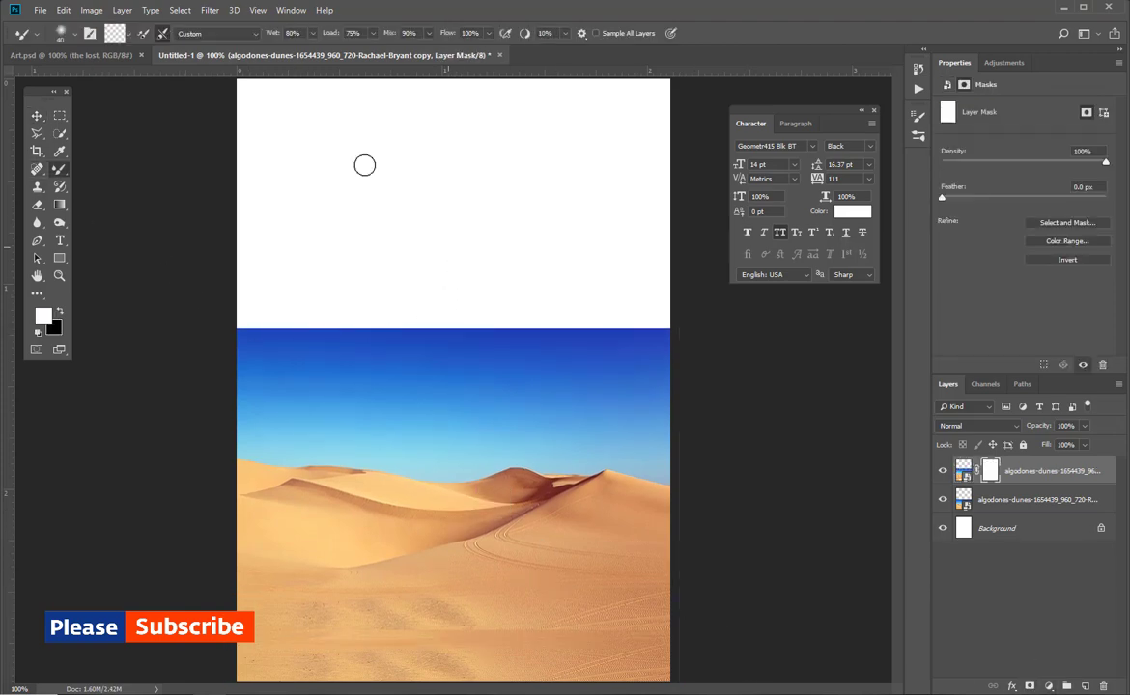
right_click(56, 168)
left_click(111, 169)
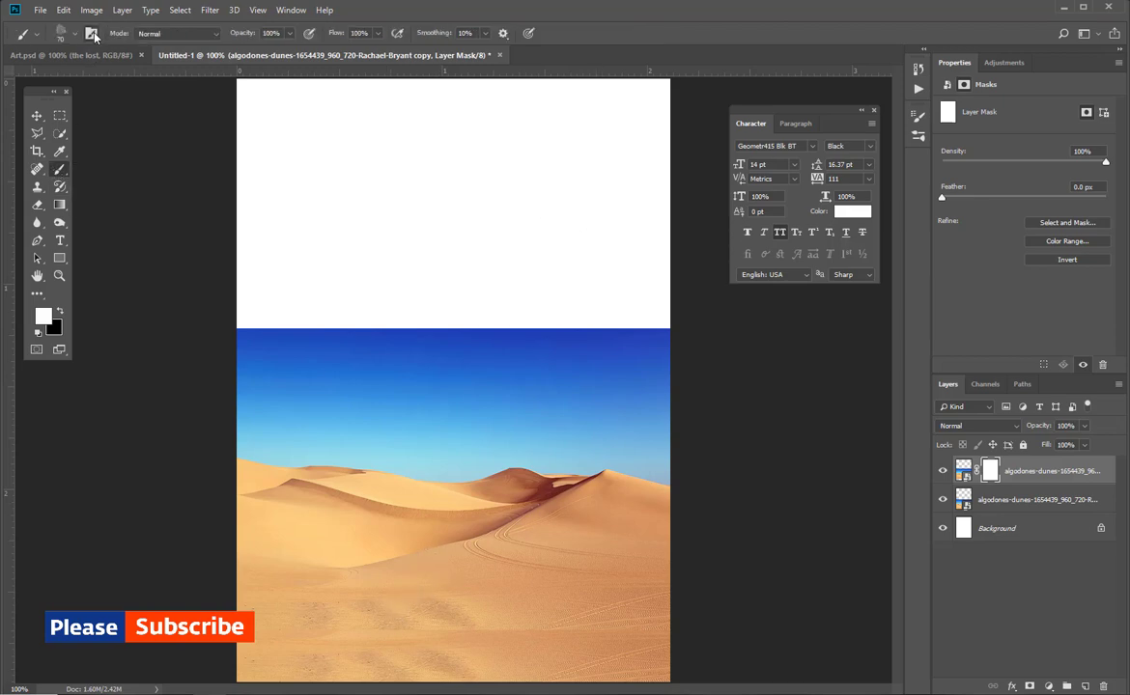
left_click(91, 33)
left_click(771, 141)
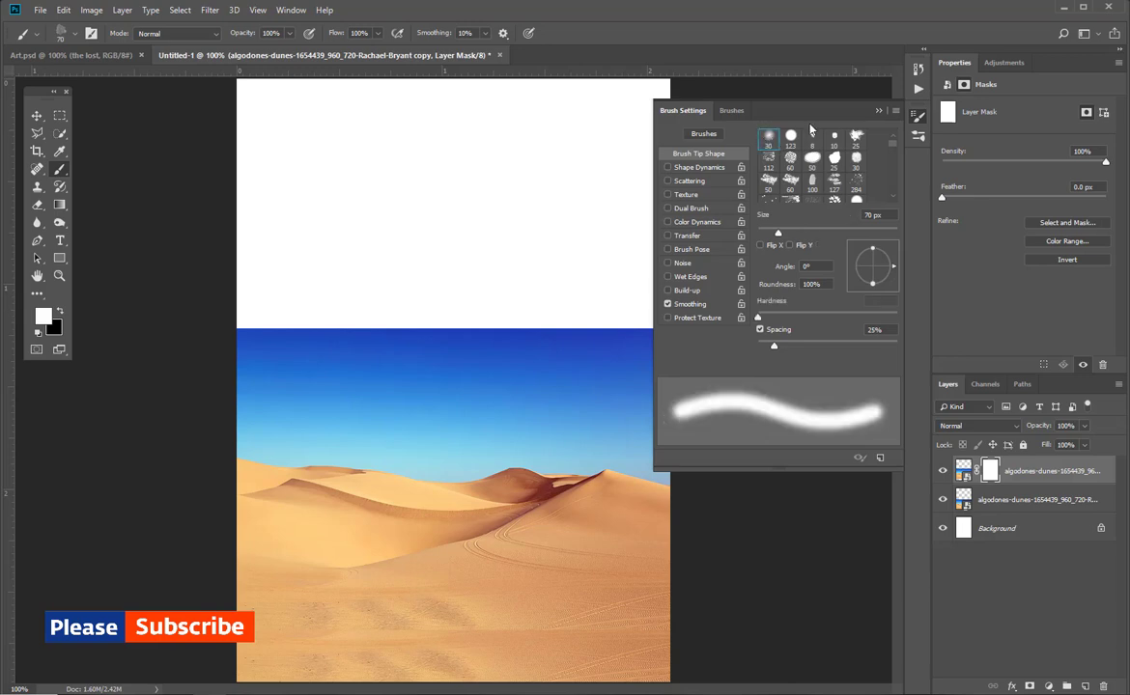
left_click(879, 111)
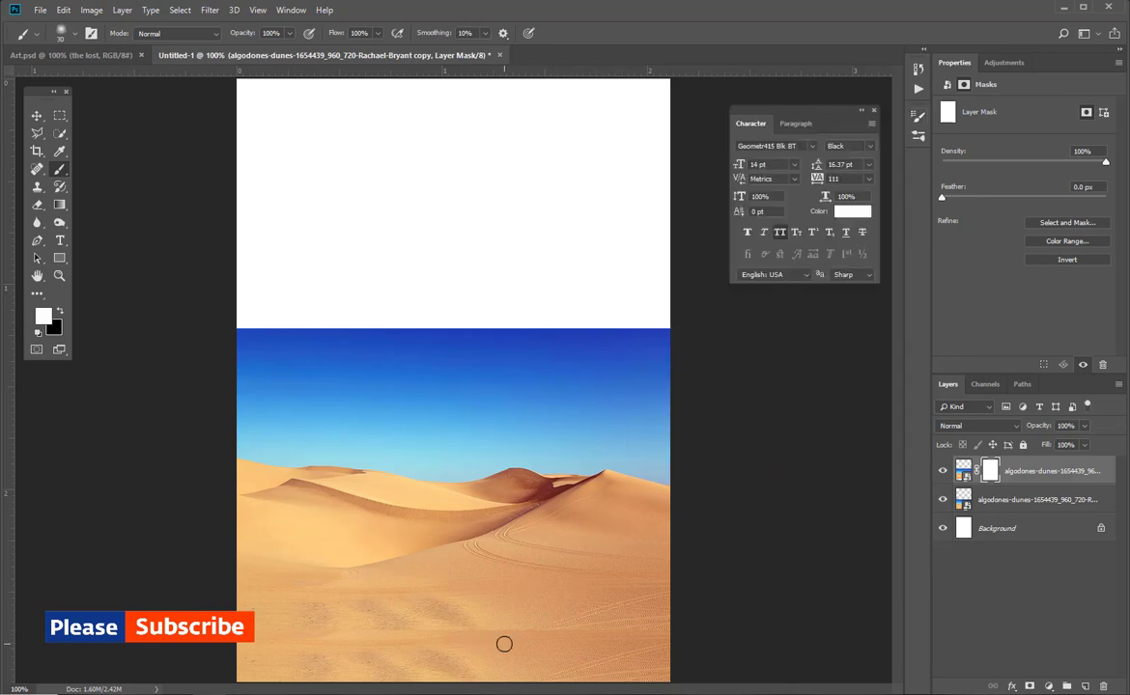
Enlarge the brush to 125 px and paint black on the dunes copy's mask to blend the seam near the page bottom
key("bracketright")
key("bracketright")
key("bracketright")
key("bracketright")
key("bracketright")
key("bracketright")
key("bracketright")
key("bracketright")
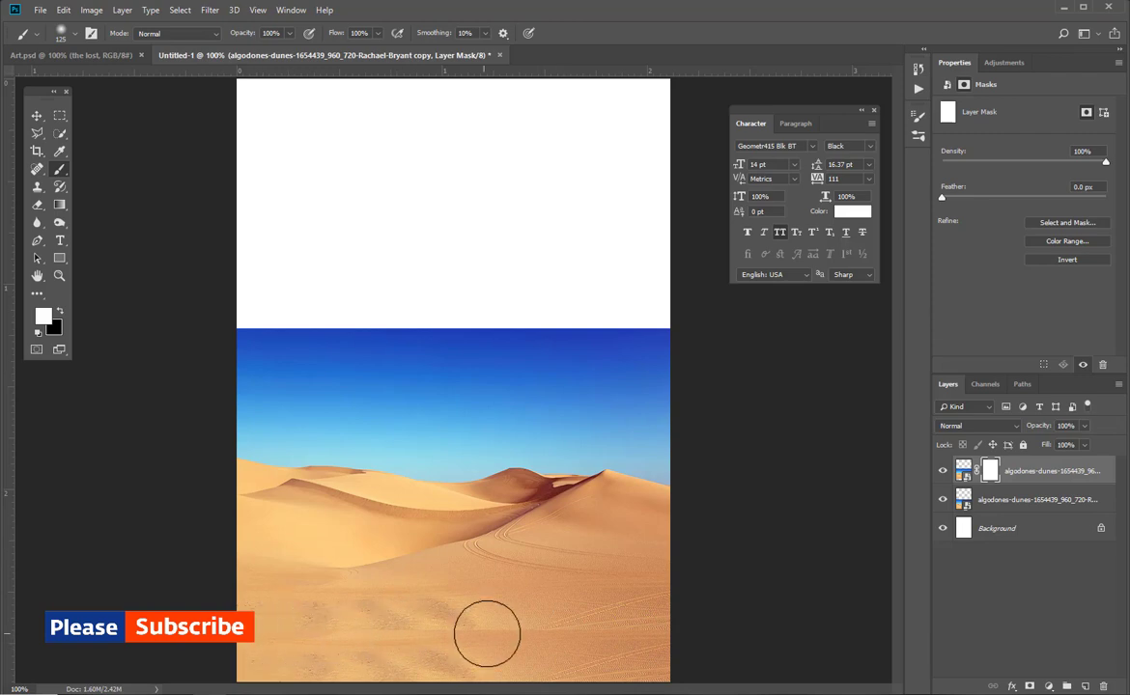
left_click(58, 312)
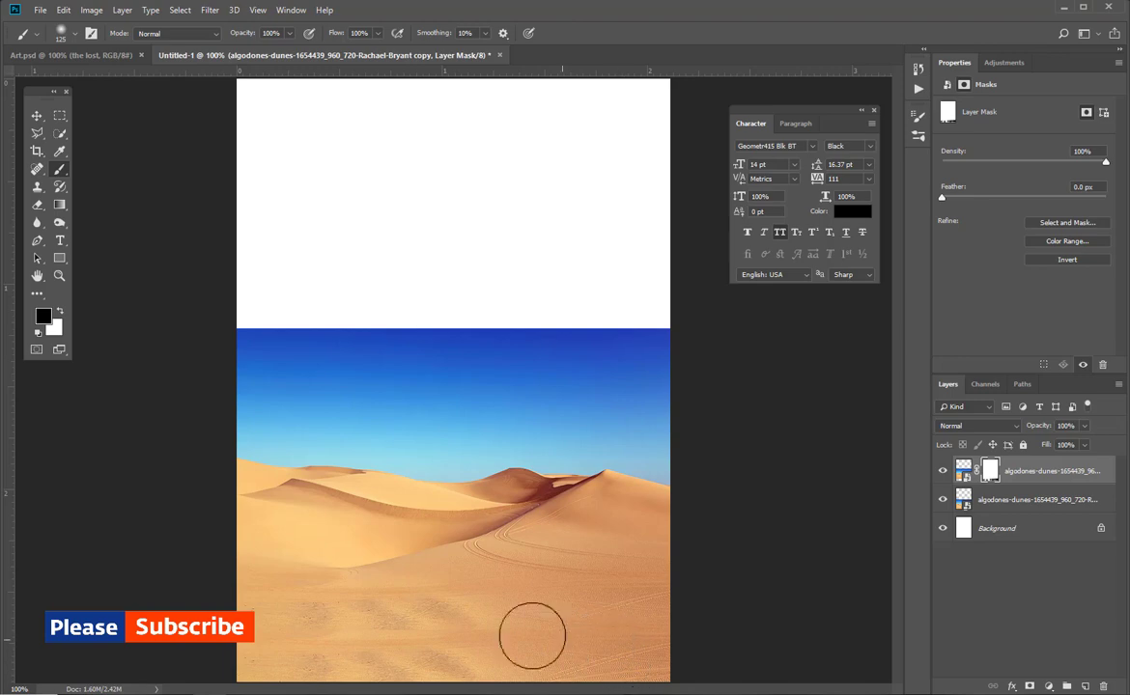
key("v")
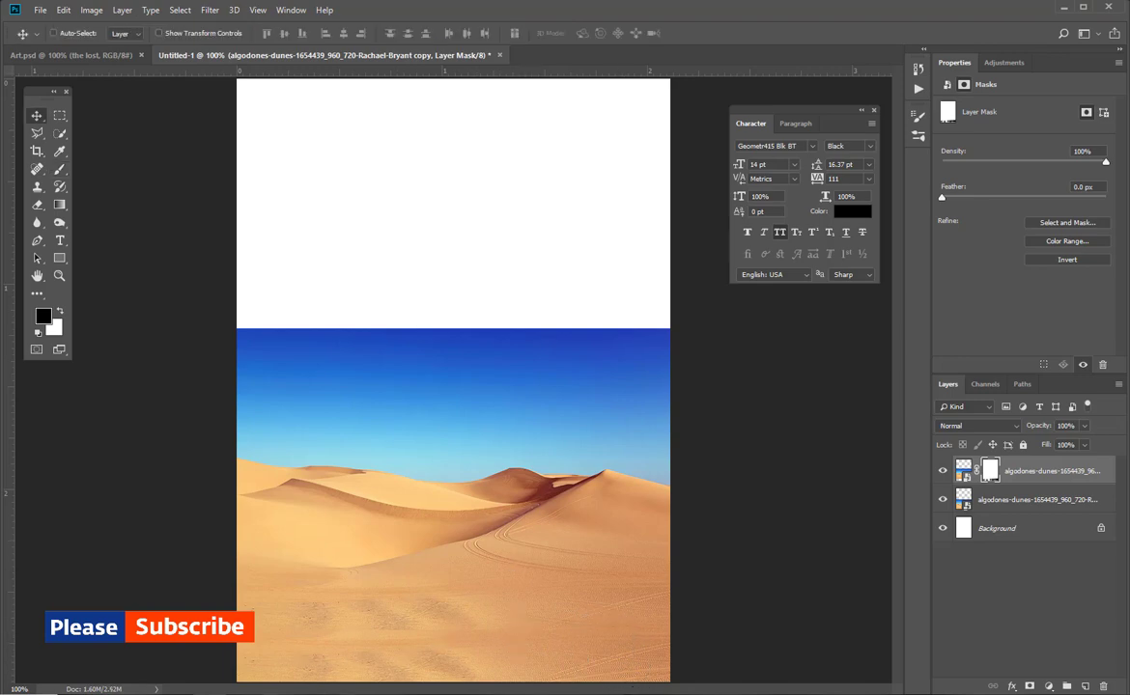
Place the boot image from the Excercise Files folder over the dunes and scale it to about 1.56 x 1.4 in
mouse_move(183, 687)
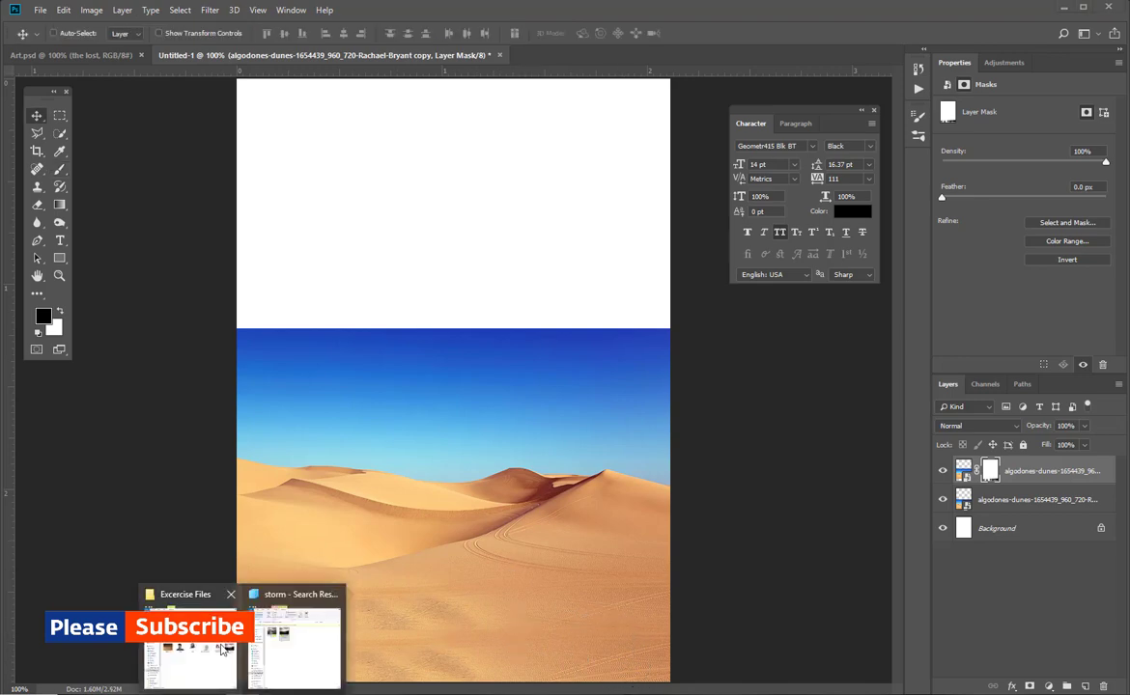
left_click(176, 627)
left_click_drag(569, 314, 174, 390)
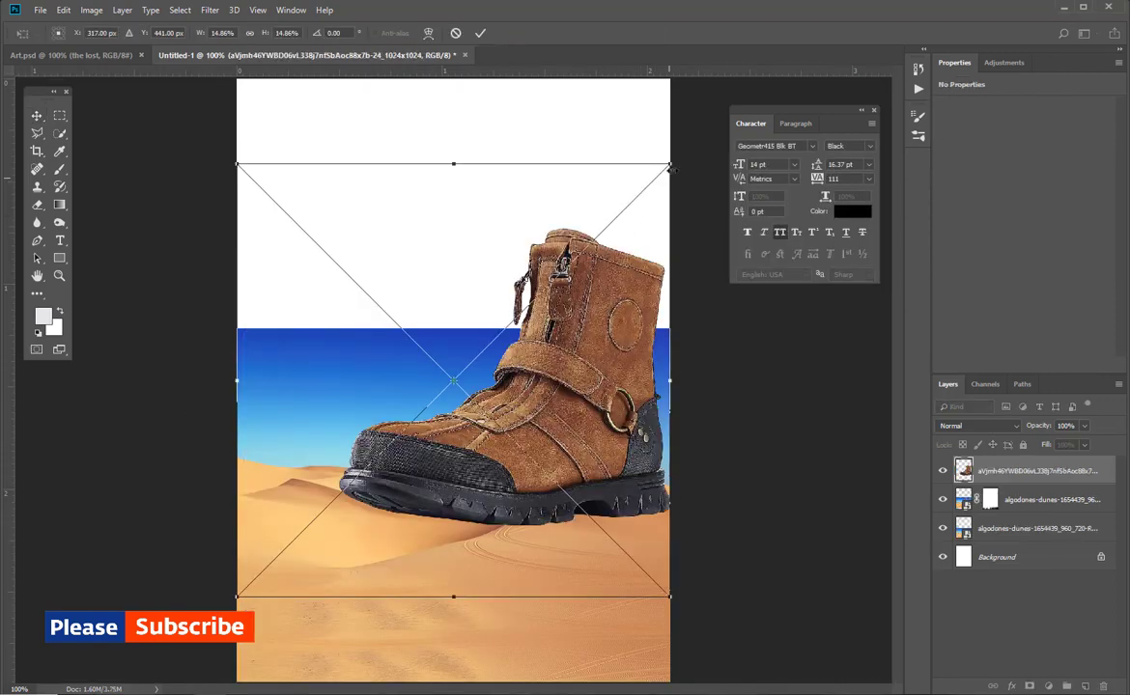
left_click_drag(673, 164, 629, 205)
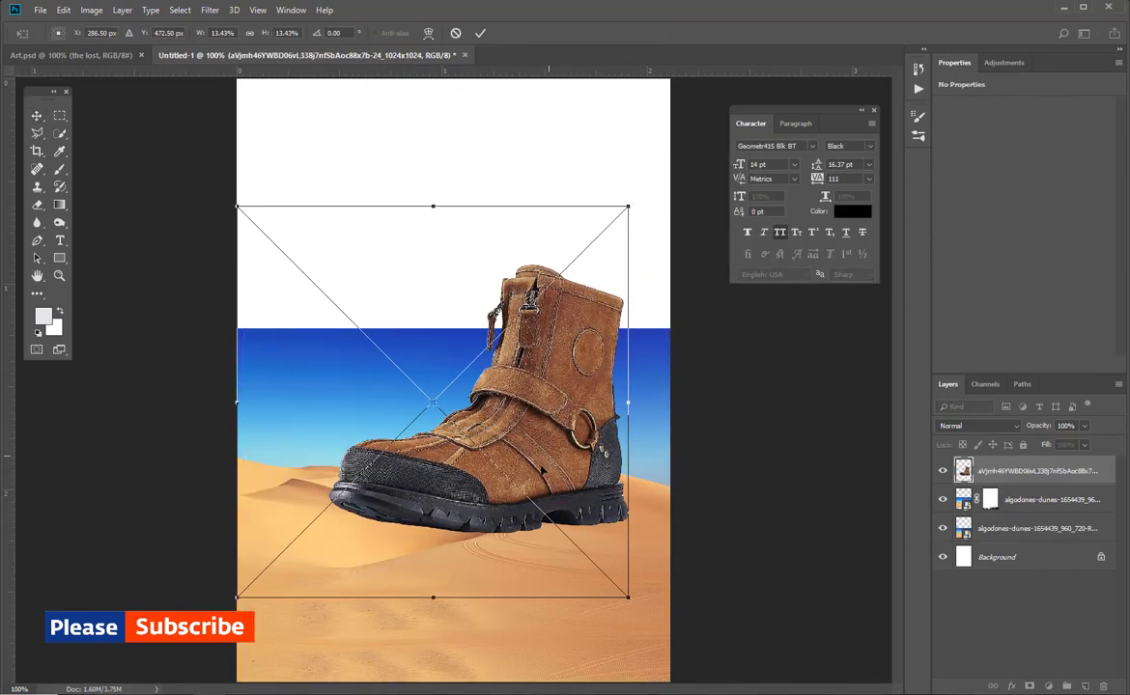
left_click_drag(542, 469, 526, 501)
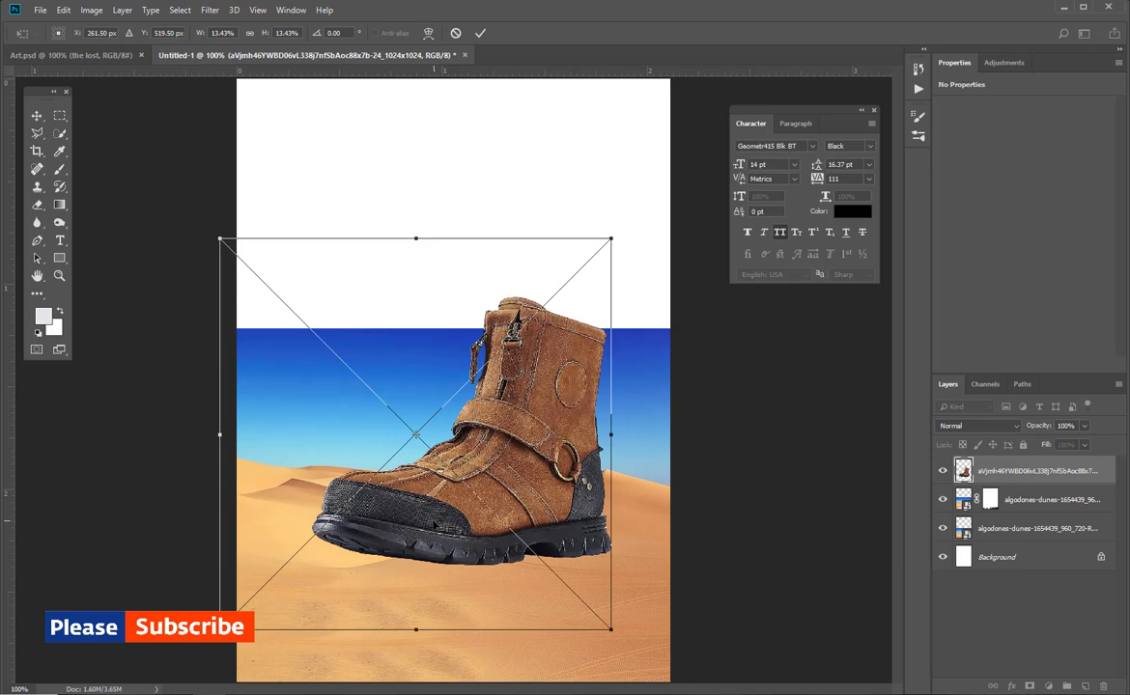
mouse_move(494, 498)
left_mouse_down()
mouse_move(474, 516)
mouse_move(494, 482)
mouse_move(487, 498)
left_mouse_up()
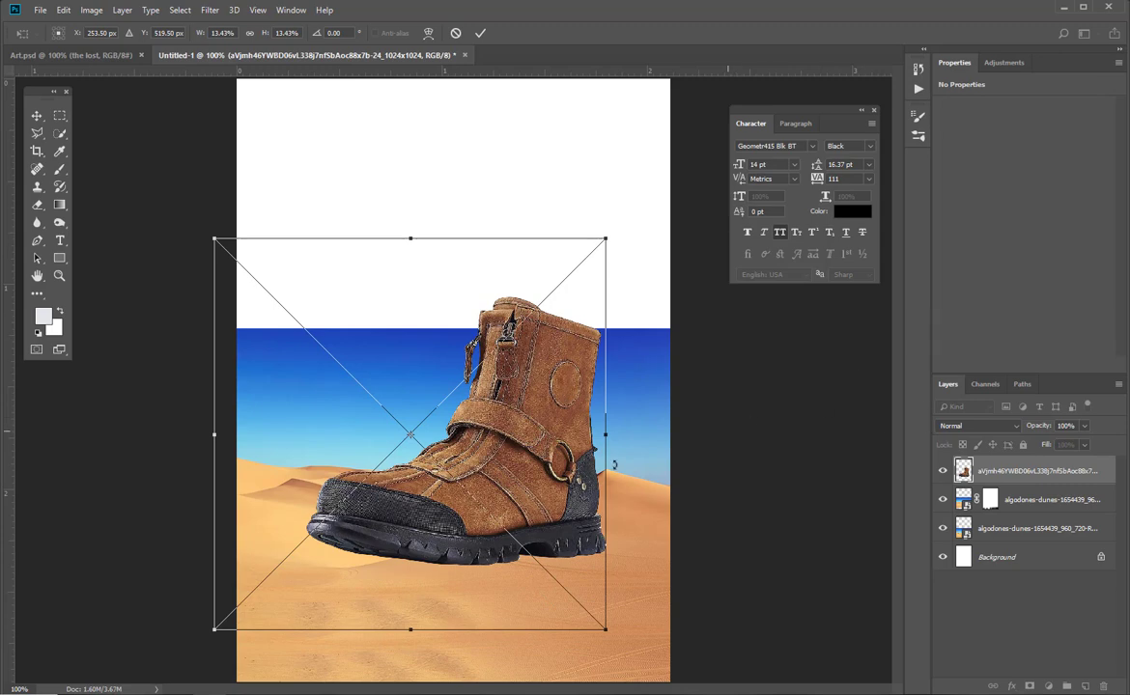
mouse_move(607, 234)
left_mouse_down()
mouse_move(594, 243)
mouse_move(609, 247)
left_mouse_up()
left_click_drag(530, 455, 545, 461)
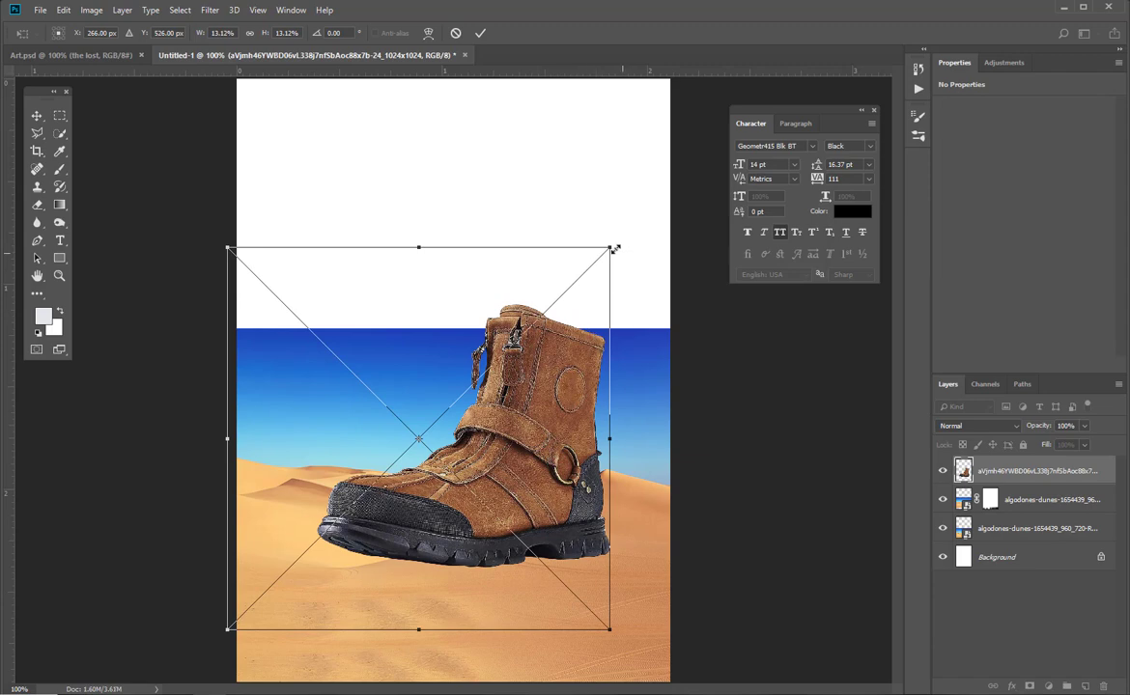
left_click_drag(615, 249, 640, 214)
left_click_drag(546, 425, 526, 442)
key("Return")
Raise the masked dunes copy to about Y 0.99 in and paint black on its mask to blend the seam below the boot
left_click_drag(519, 489, 499, 433)
left_click(1033, 510)
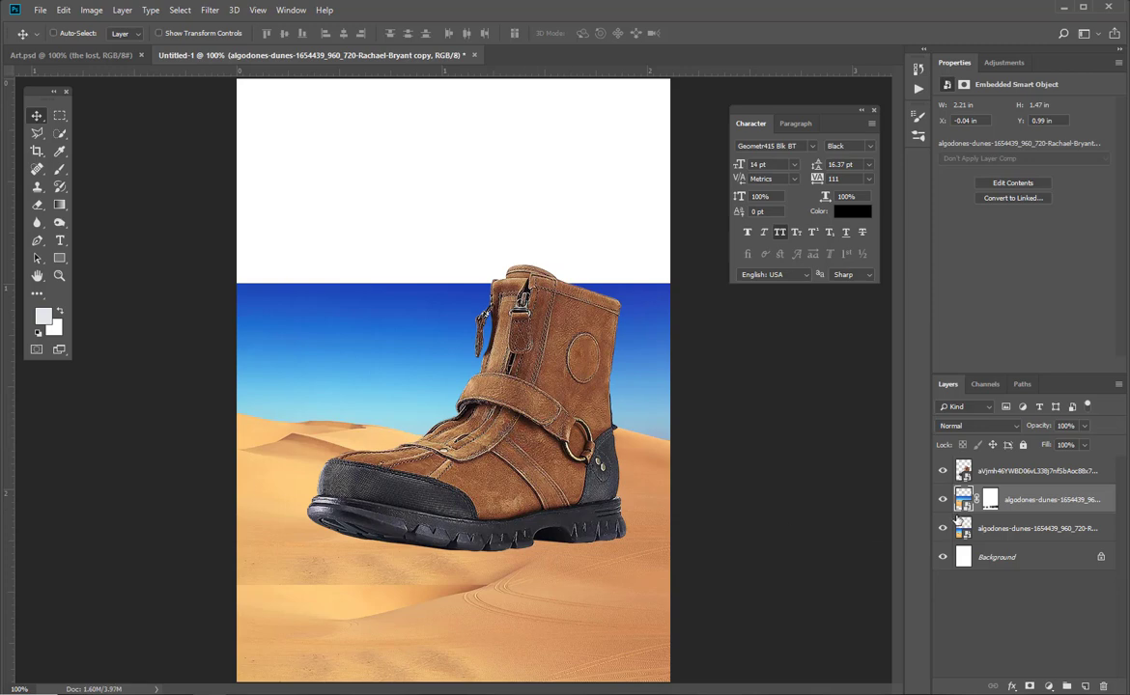
left_click(992, 499)
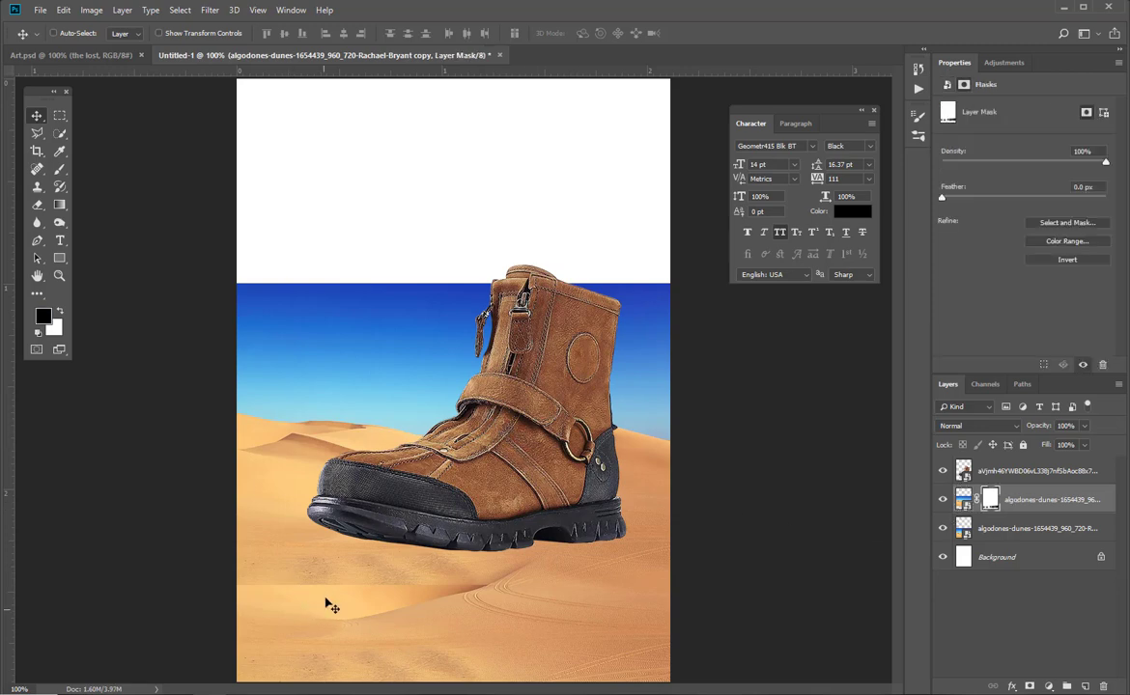
key("b")
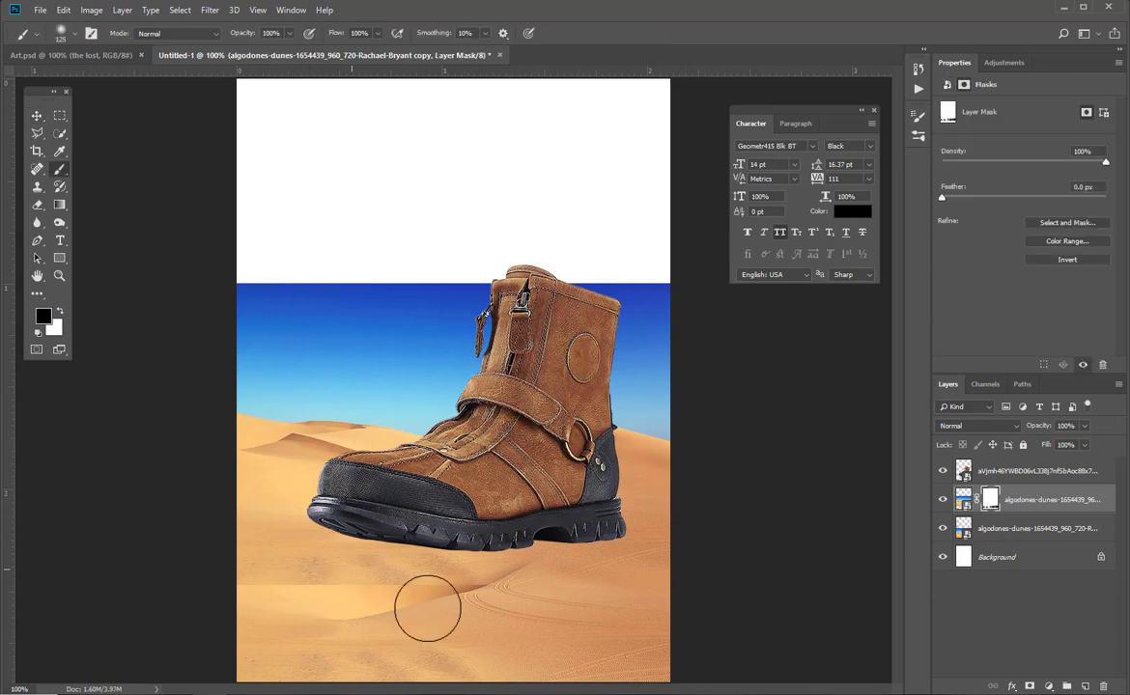
mouse_move(425, 606)
left_mouse_down()
mouse_move(250, 599)
mouse_move(374, 601)
mouse_move(505, 632)
left_mouse_up()
key("v")
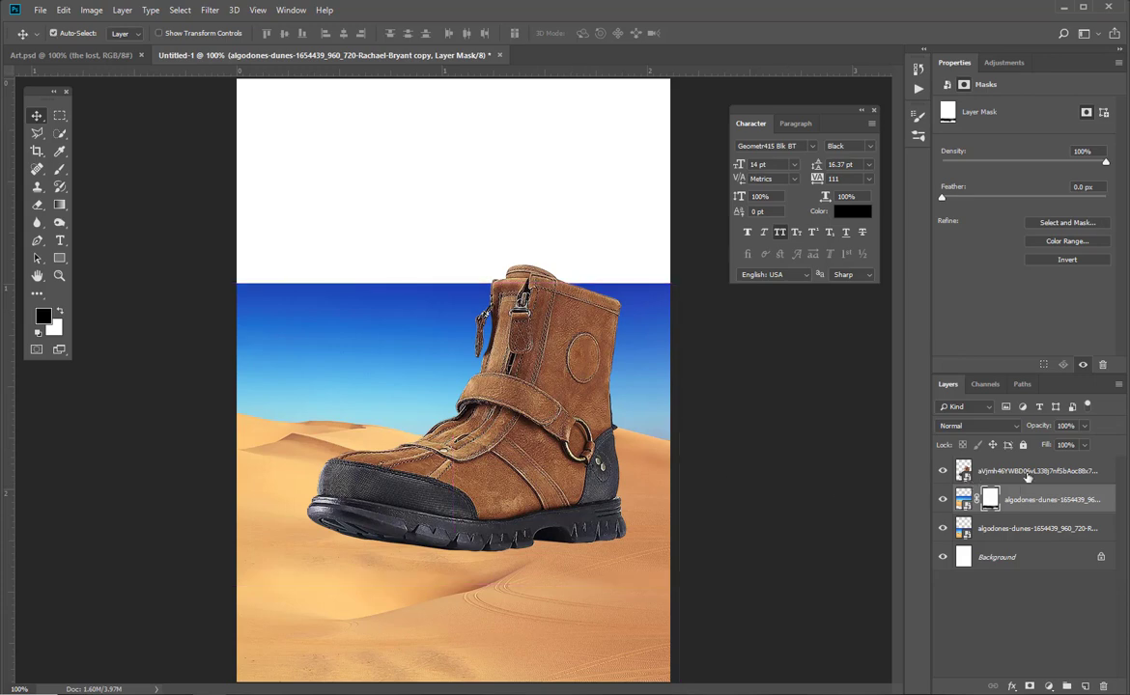
Move the boot up and to the left, to about X 0.24 in and Y 0.86 in
left_click_drag(529, 471, 484, 500)
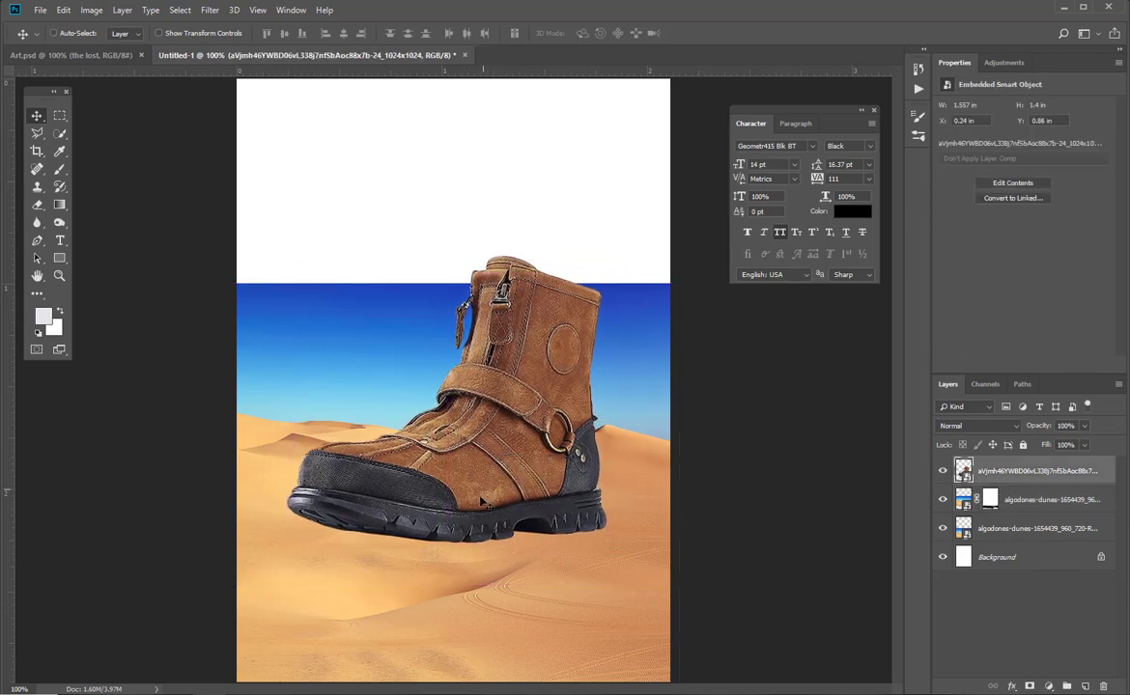
Place the cloud_Ocean image from the Excercise Files folder behind the boot and scale it to about 2.49 x 2.97 in
mouse_move(193, 693)
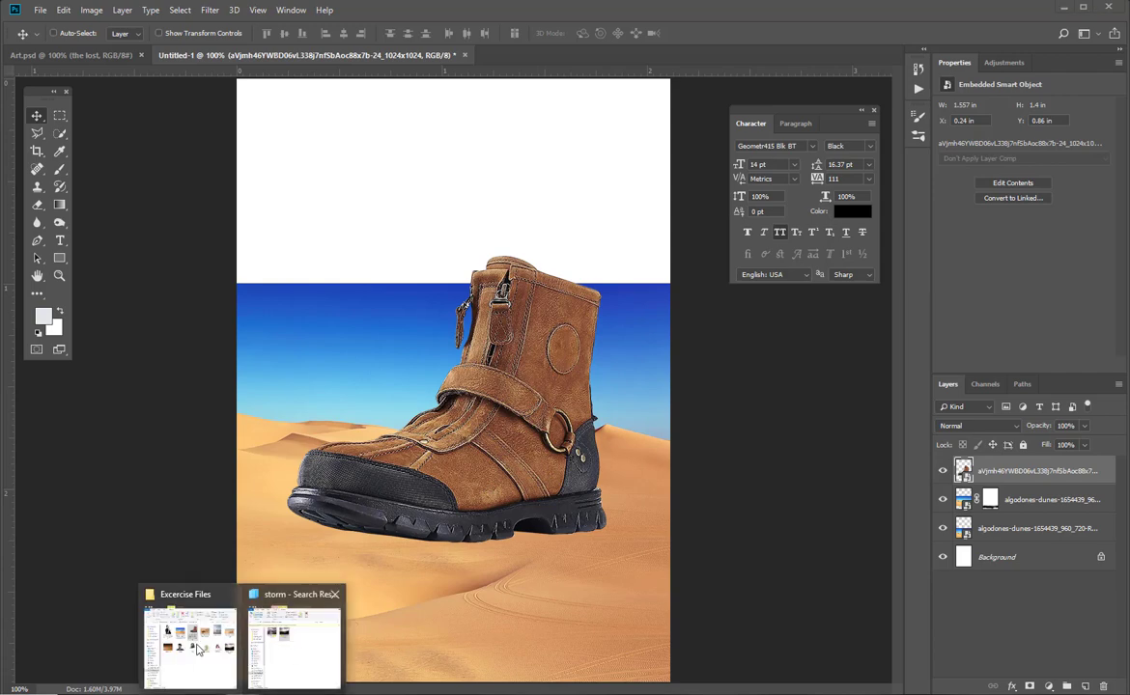
left_click(196, 649)
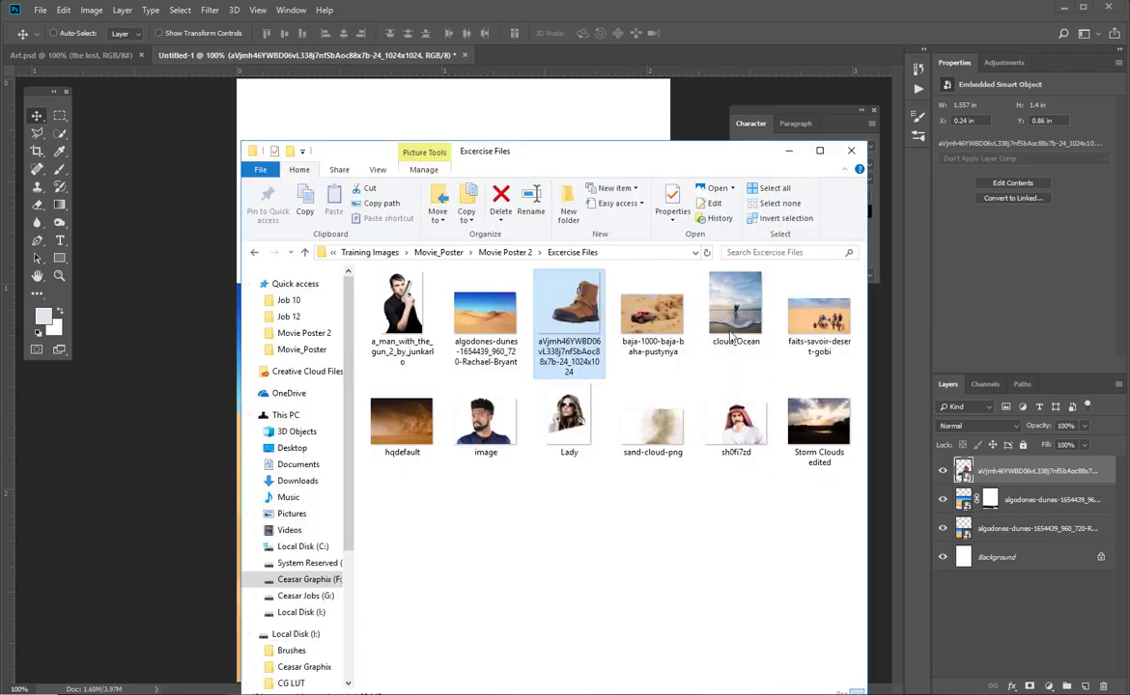
left_click_drag(756, 335, 193, 342)
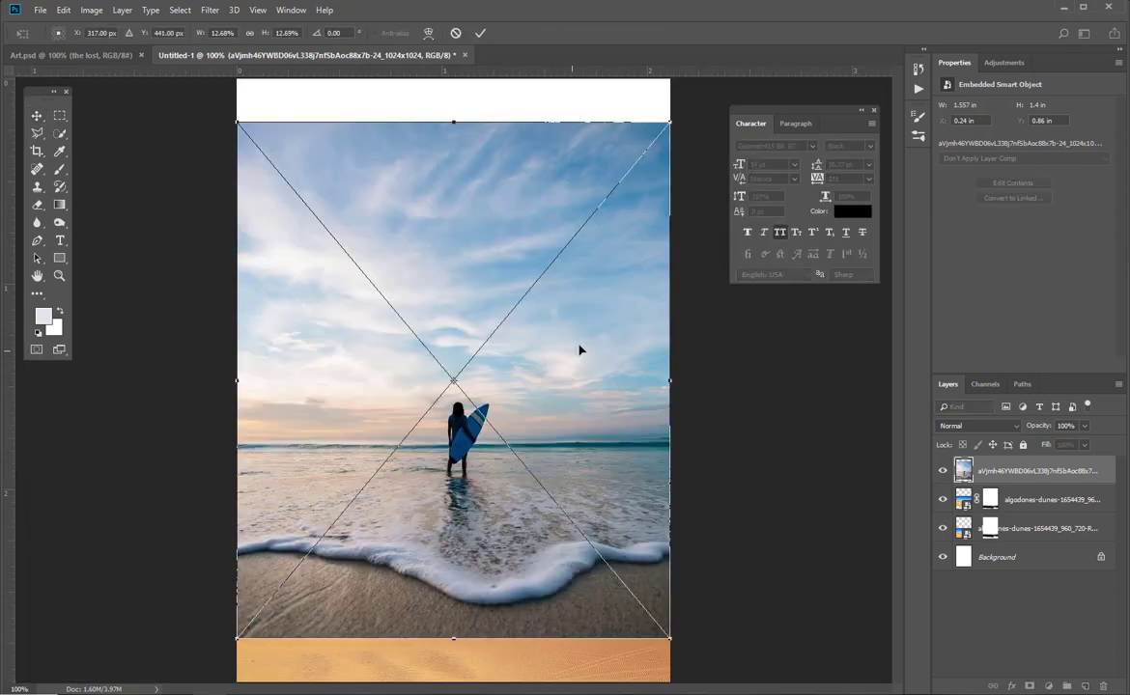
left_click_drag(673, 123, 709, 75)
key("Return")
left_click_drag(1020, 492, 912, 463)
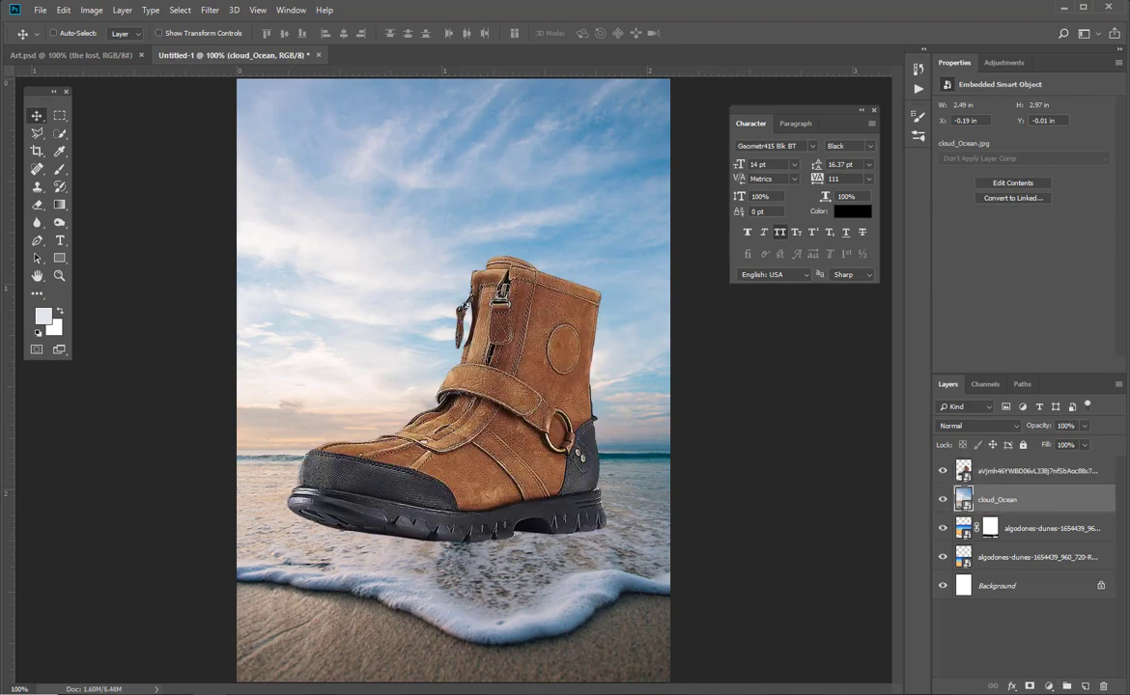
Add a layer mask to cloud_Ocean and paint out the beach and foam below the boot with a 175 px black brush
left_click(1028, 686)
key("b")
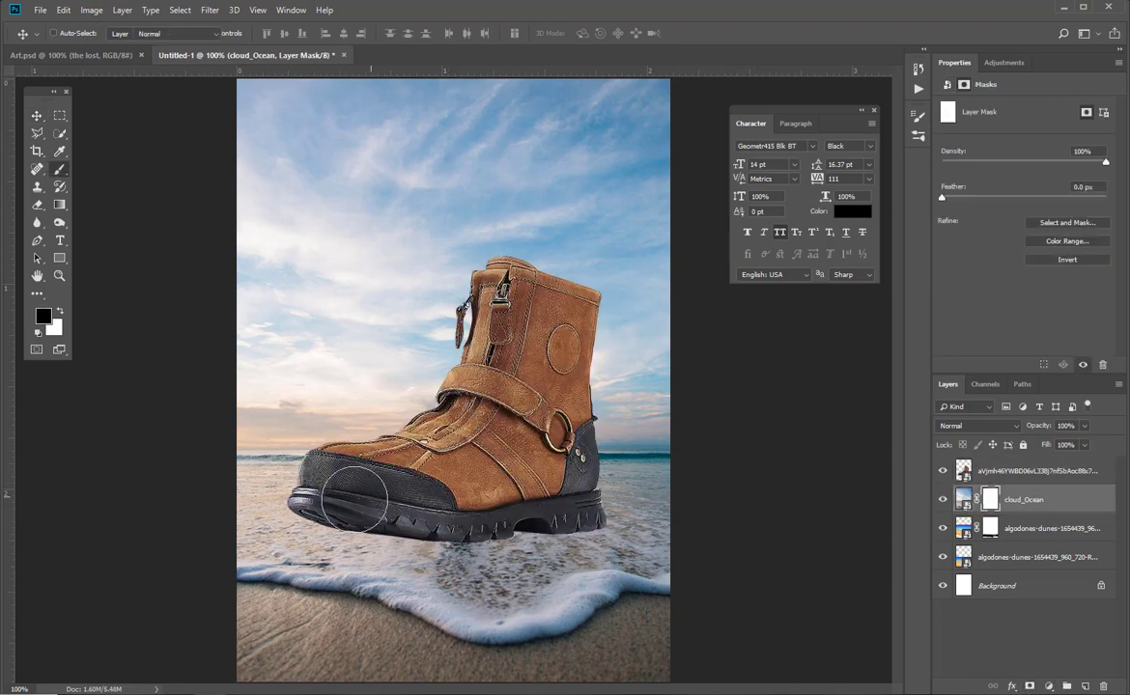
key("bracketright")
mouse_move(215, 622)
left_mouse_down()
mouse_move(259, 645)
mouse_move(572, 638)
mouse_move(666, 623)
mouse_move(276, 605)
left_mouse_up()
mouse_move(551, 622)
left_mouse_down()
mouse_move(639, 644)
mouse_move(271, 660)
mouse_move(663, 659)
mouse_move(671, 626)
mouse_move(618, 563)
left_mouse_up()
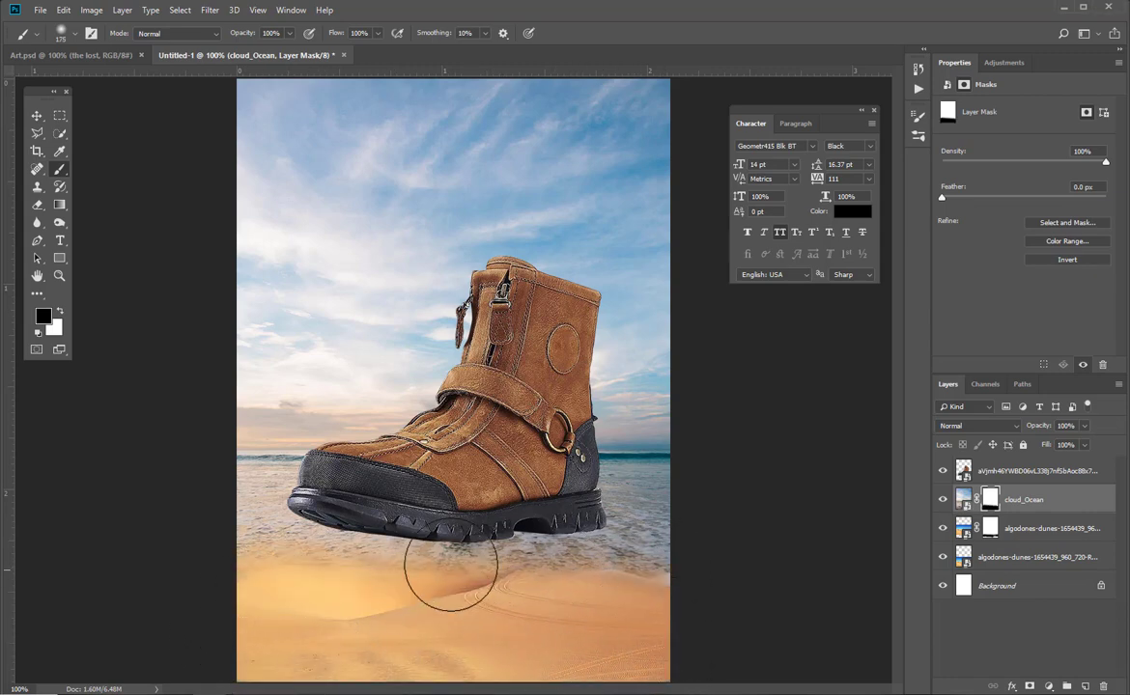
Paint black on the cloud_Ocean mask to remove the water around the toe, under the sole and beside the heel
key("ctrl+plus")
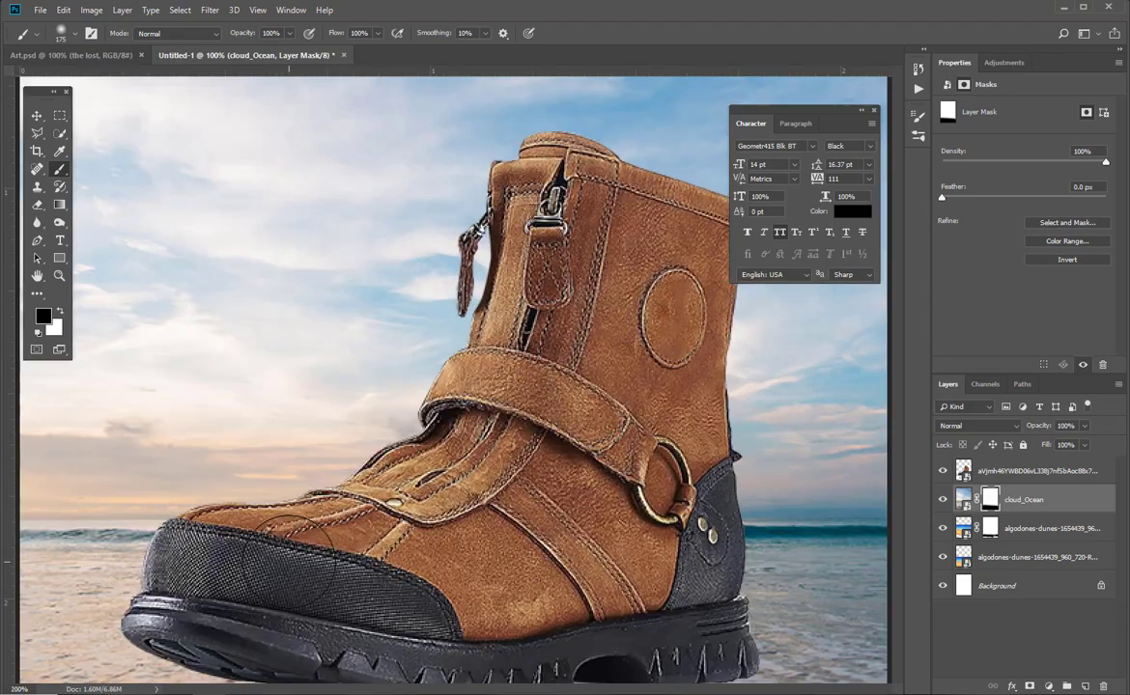
left_click_drag(280, 437, 418, 257)
mouse_move(384, 520)
left_mouse_down()
mouse_move(314, 339)
mouse_move(274, 362)
left_mouse_up()
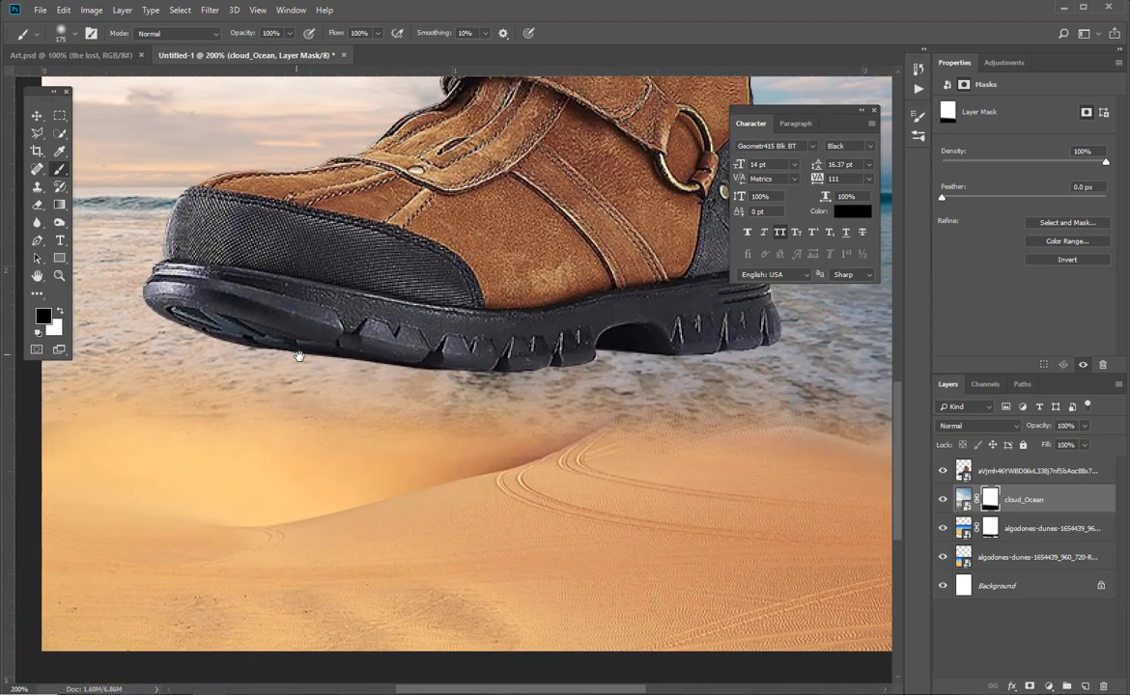
mouse_move(118, 307)
left_mouse_down()
mouse_move(70, 301)
mouse_move(139, 275)
mouse_move(153, 287)
mouse_move(63, 280)
mouse_move(127, 255)
mouse_move(197, 259)
mouse_move(171, 234)
left_mouse_up()
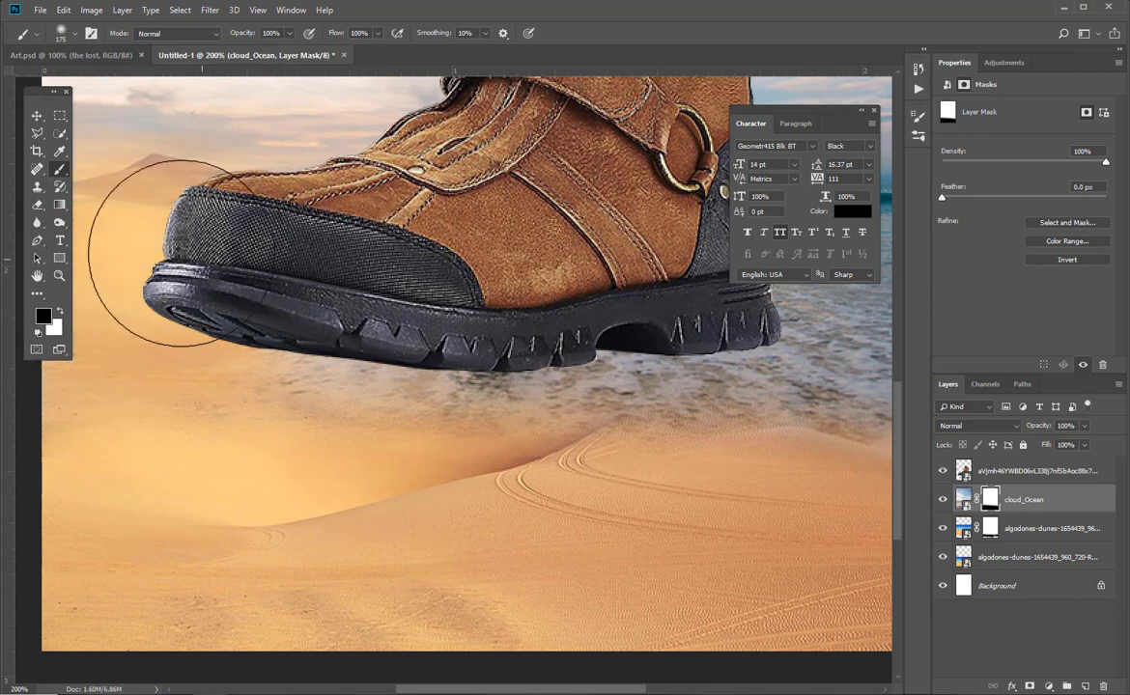
mouse_move(427, 287)
left_mouse_down()
mouse_move(257, 386)
mouse_move(236, 372)
left_mouse_up()
mouse_move(177, 448)
left_mouse_down()
mouse_move(264, 449)
mouse_move(364, 460)
mouse_move(412, 484)
mouse_move(515, 488)
mouse_move(342, 496)
mouse_move(263, 485)
mouse_move(673, 492)
mouse_move(733, 483)
mouse_move(787, 431)
mouse_move(729, 384)
mouse_move(625, 379)
mouse_move(784, 381)
left_mouse_up()
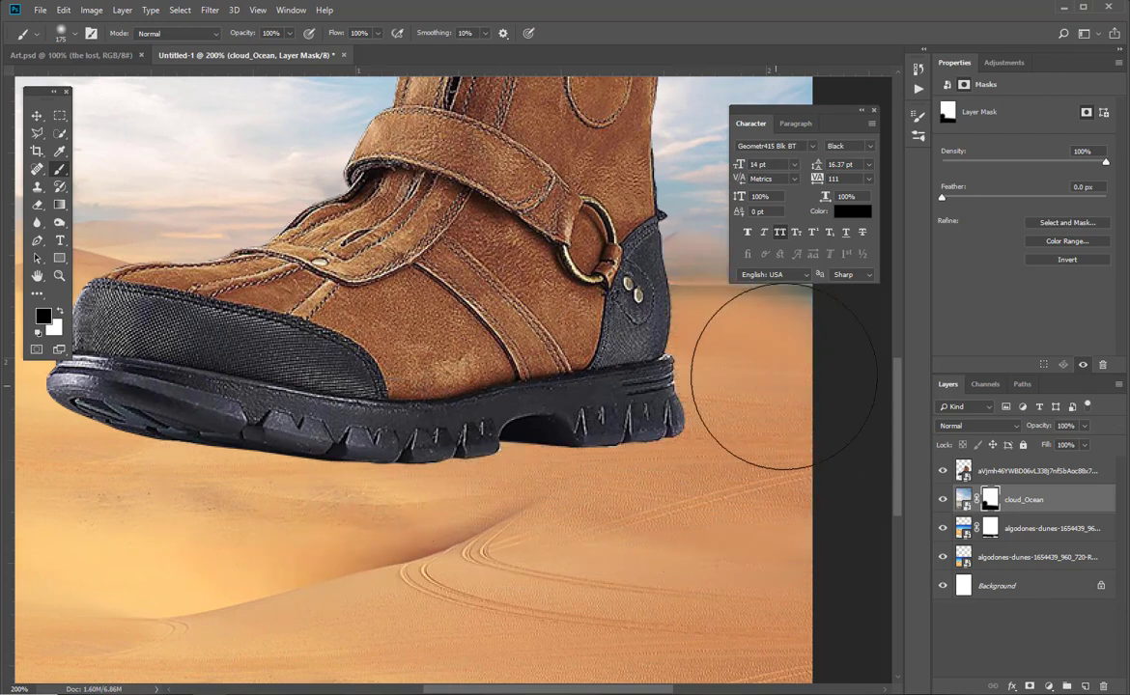
Paint black on the cloud_Ocean mask to reveal the dune tops on both sides, and briefly hide the boot to check the blend
left_click_drag(492, 389, 380, 449)
mouse_move(562, 361)
left_mouse_down()
mouse_move(604, 400)
mouse_move(468, 390)
left_mouse_up()
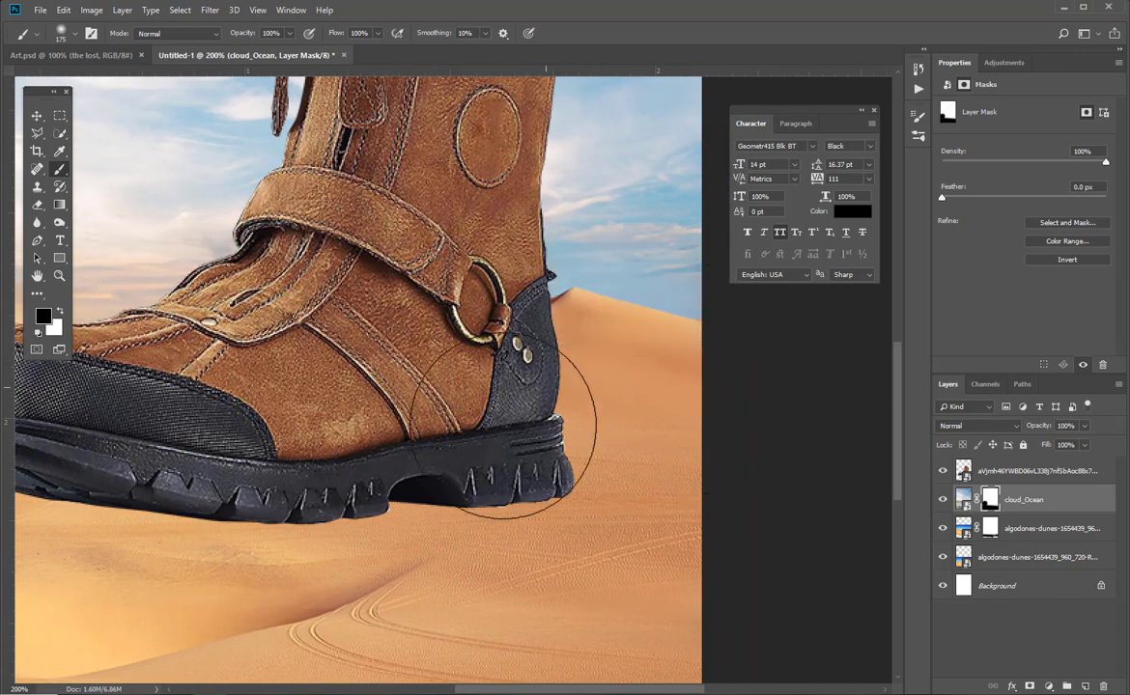
mouse_move(200, 475)
left_mouse_down()
mouse_move(516, 501)
mouse_move(487, 543)
left_mouse_up()
mouse_move(294, 488)
left_mouse_down()
mouse_move(251, 444)
mouse_move(88, 403)
left_mouse_up()
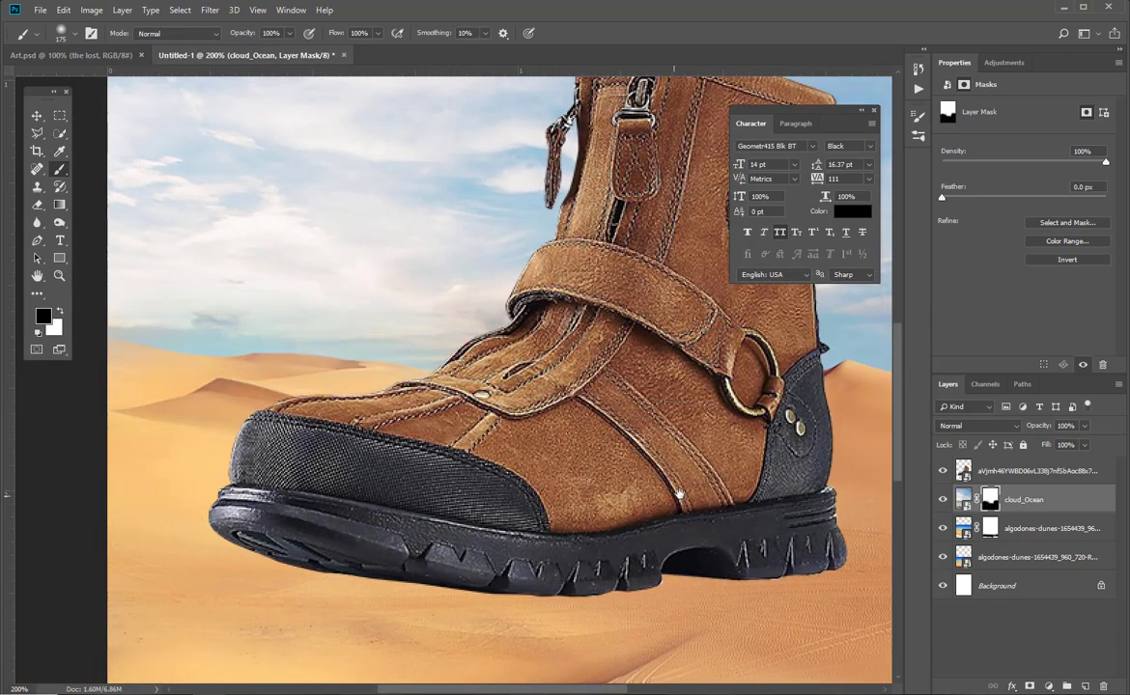
left_click_drag(521, 445, 259, 415)
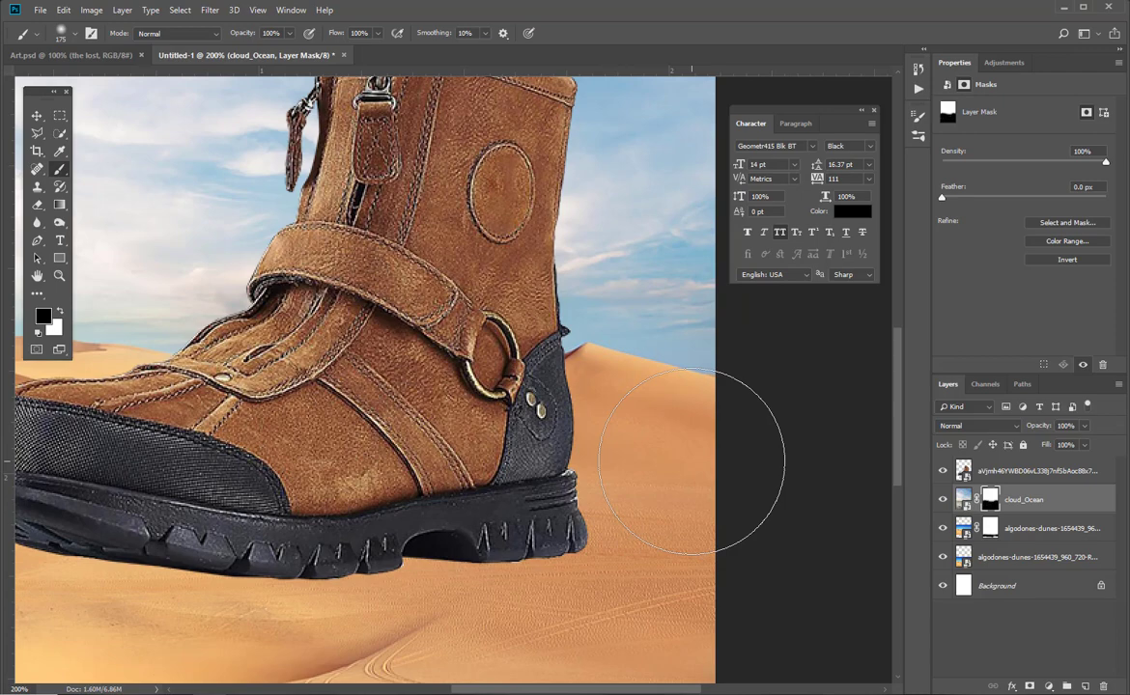
key("ctrl+0")
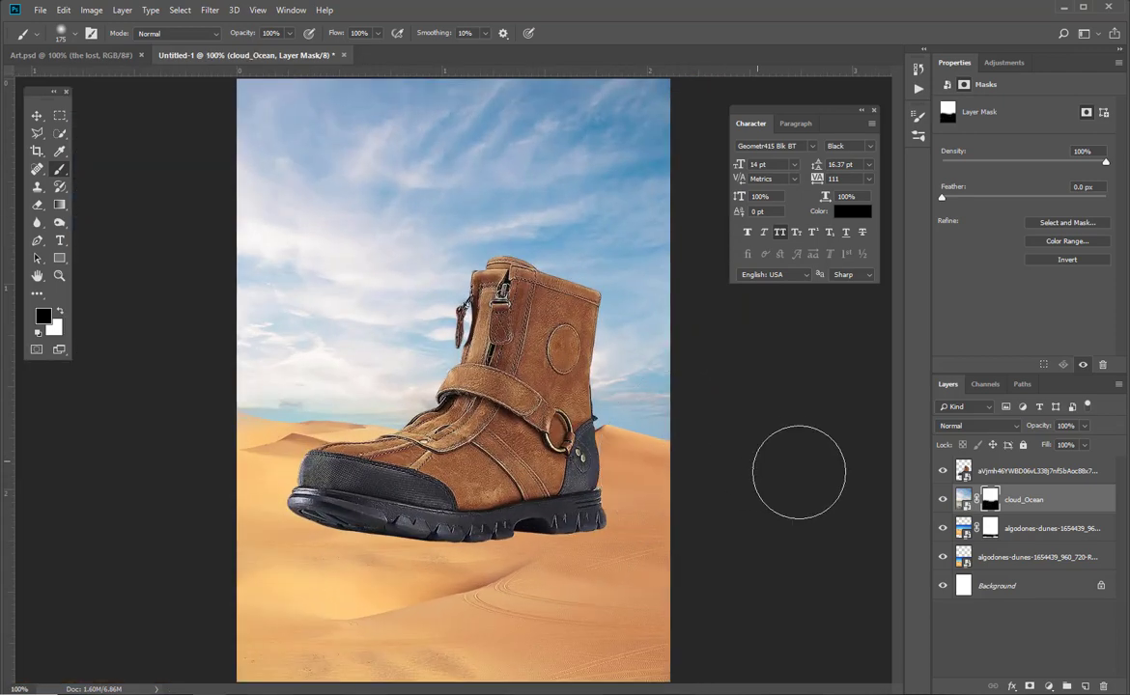
left_click(943, 471)
left_click(943, 471)
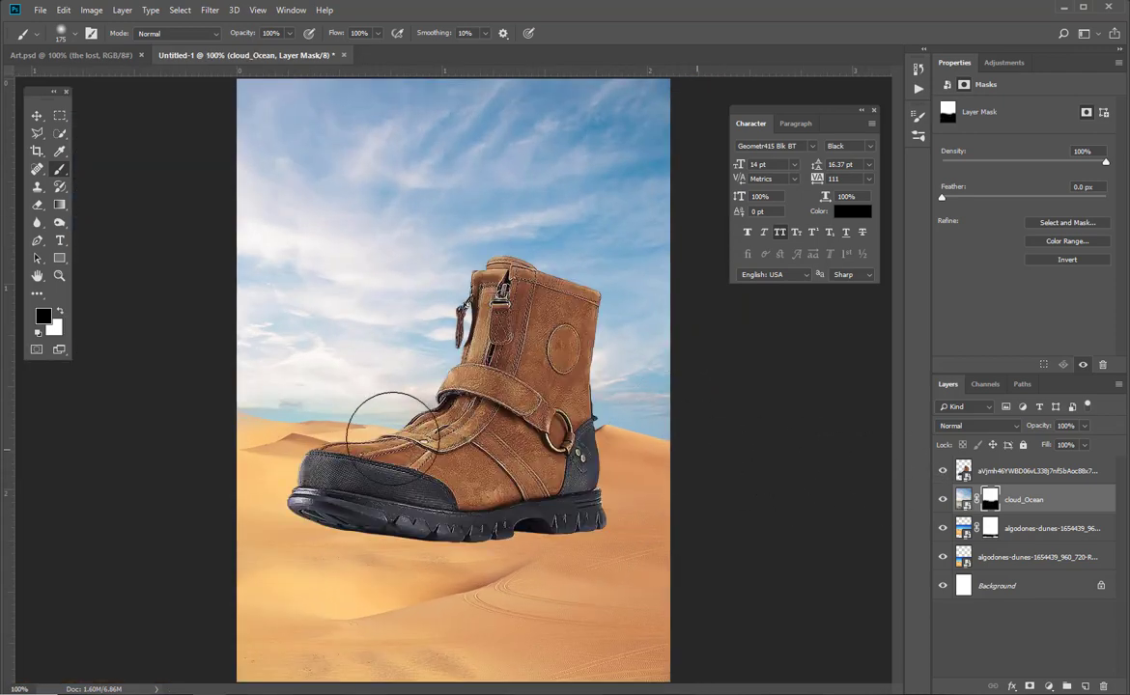
Place the hqdefault sandstorm image above the boot layer and lower it to about Y 1.26 in
key("v")
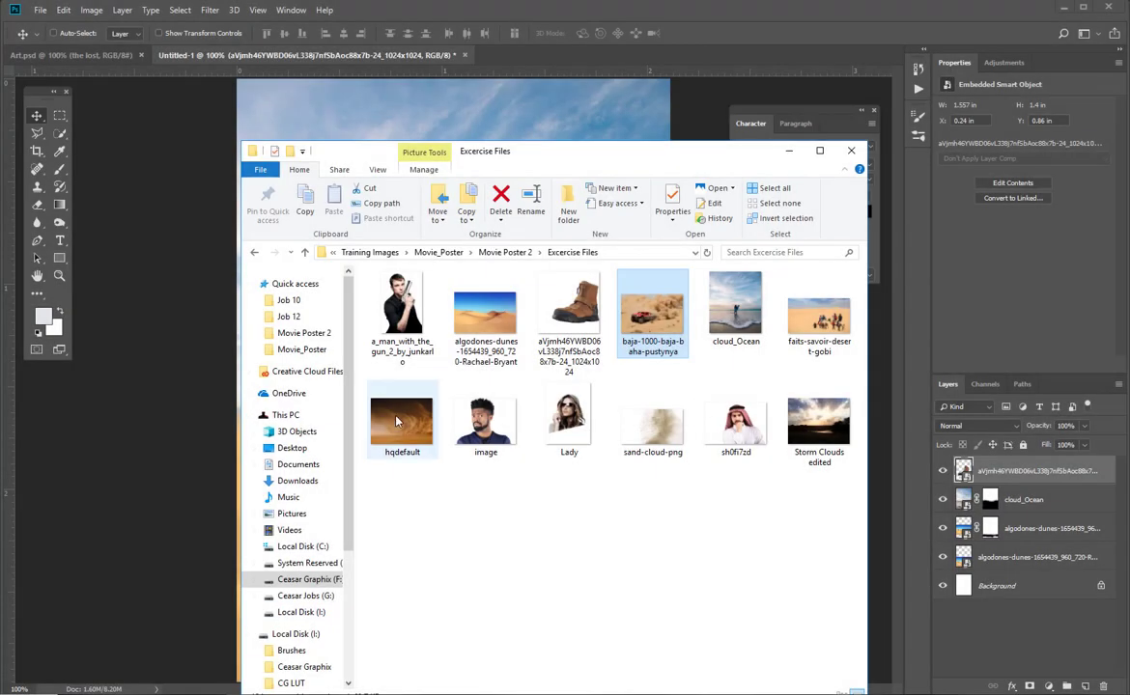
left_click_drag(394, 421, 148, 497)
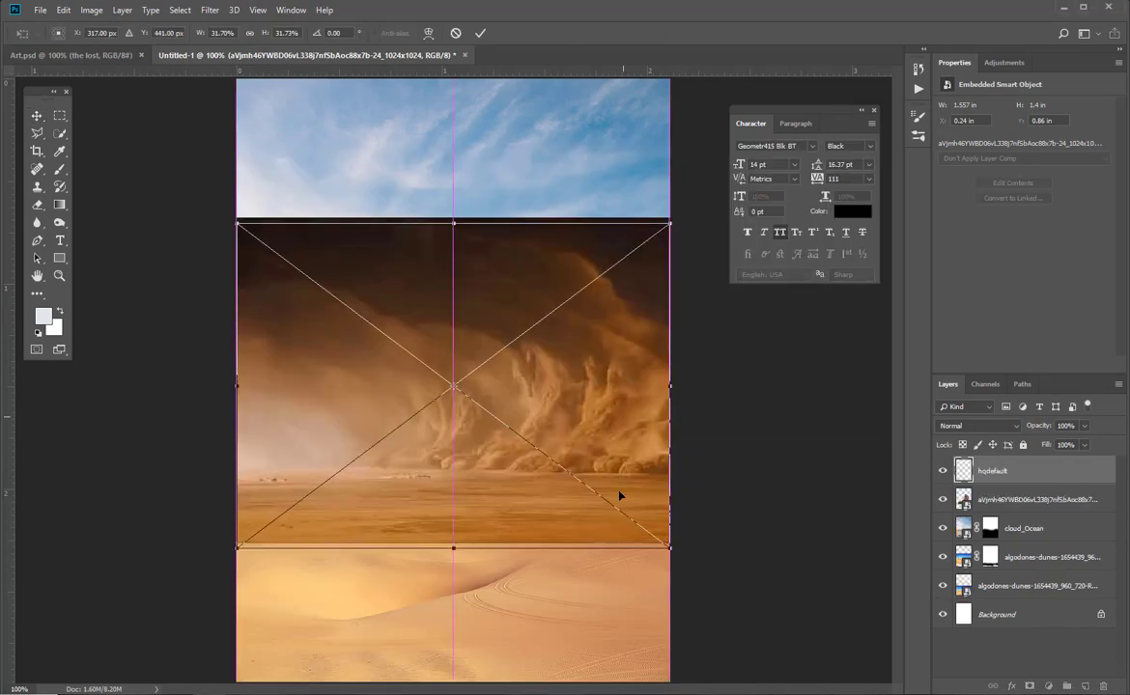
left_click_drag(619, 495, 605, 517)
key("Return")
left_click_drag(618, 439, 638, 456)
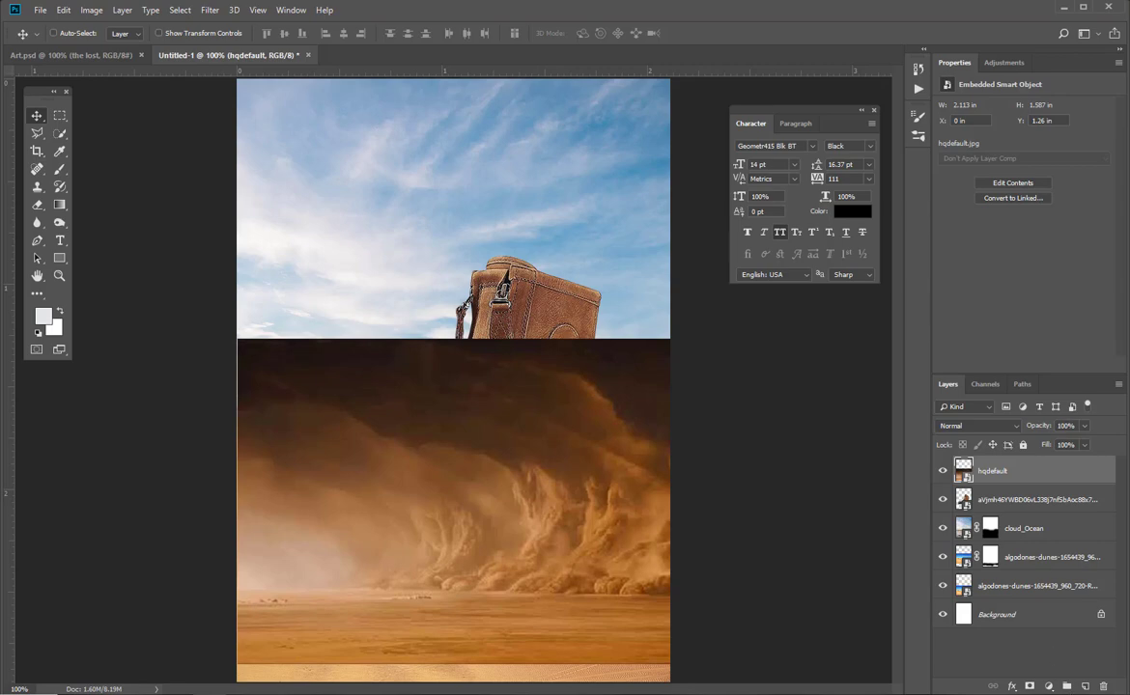
Add a layer mask to the hqdefault sandstorm layer and fill the mask with black
left_click(1030, 687)
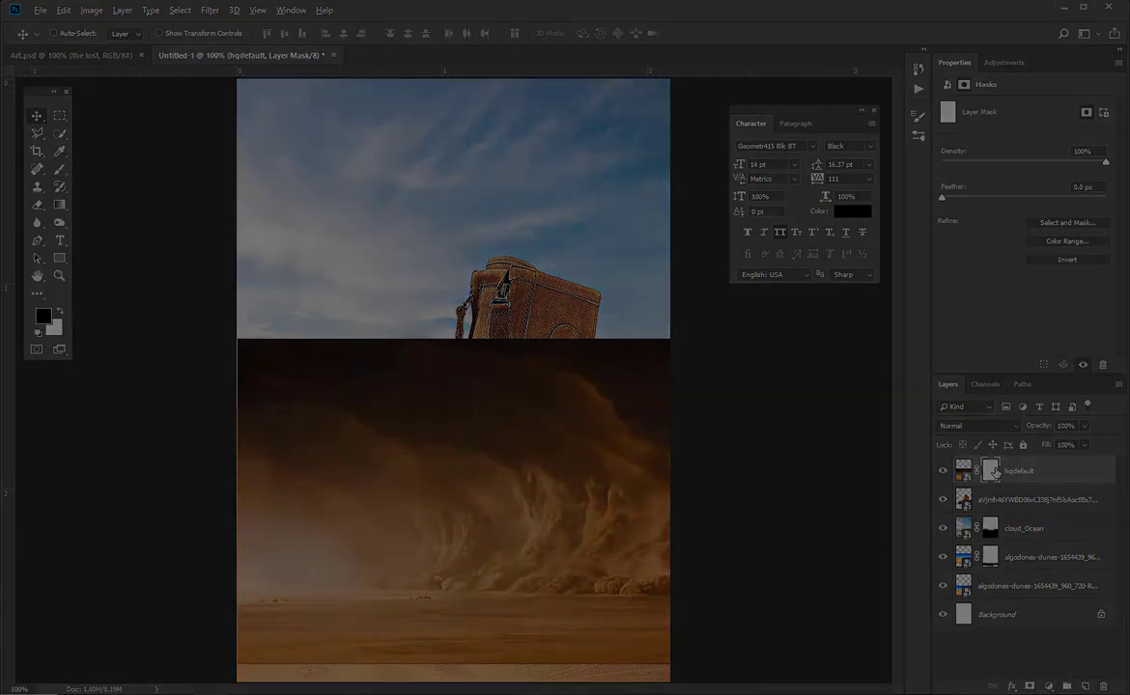
key("alt+BackSpace")
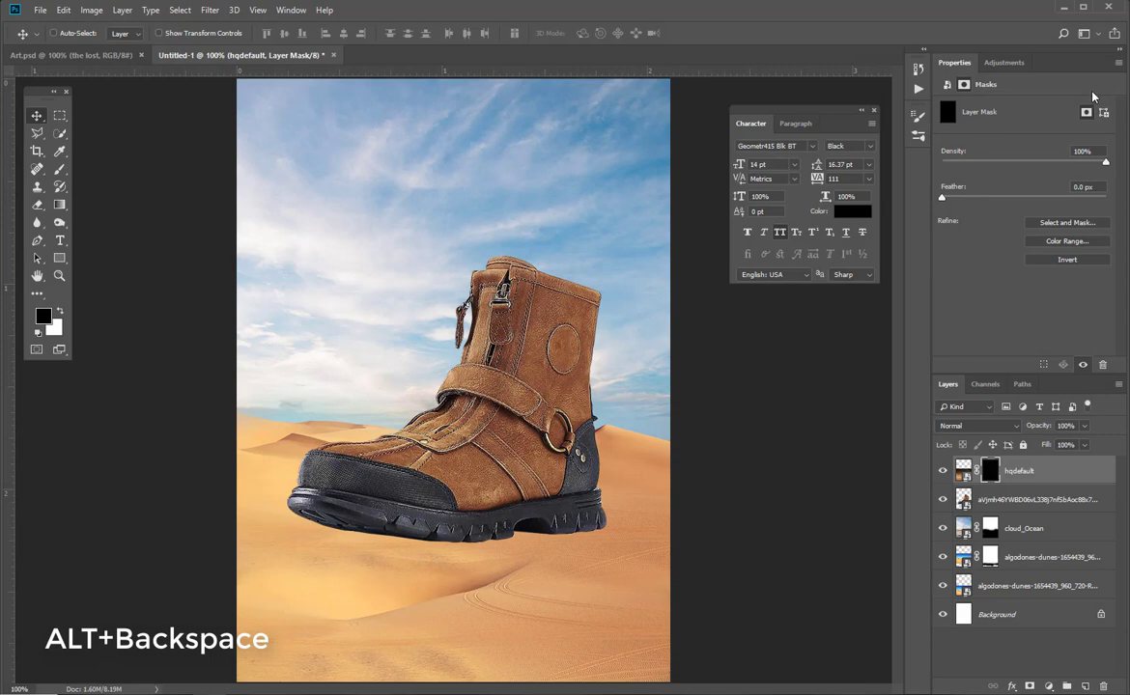
Set up the brush with the textured 491 tip, 1% spacing and a size of about 70 px
key("b")
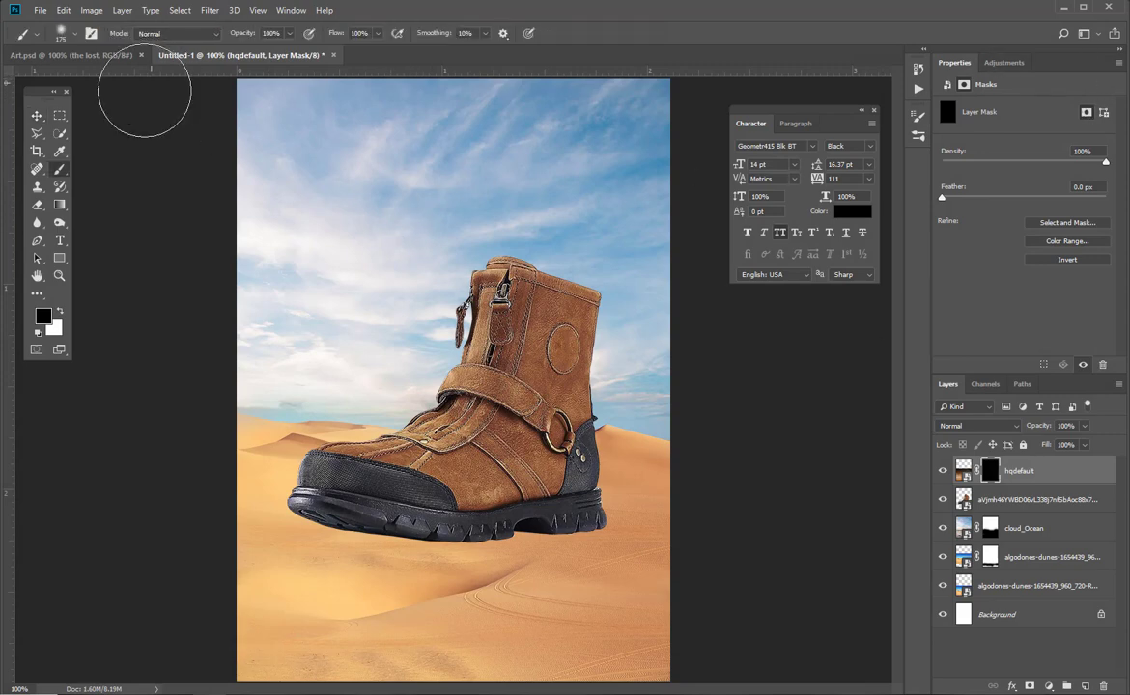
left_click(92, 34)
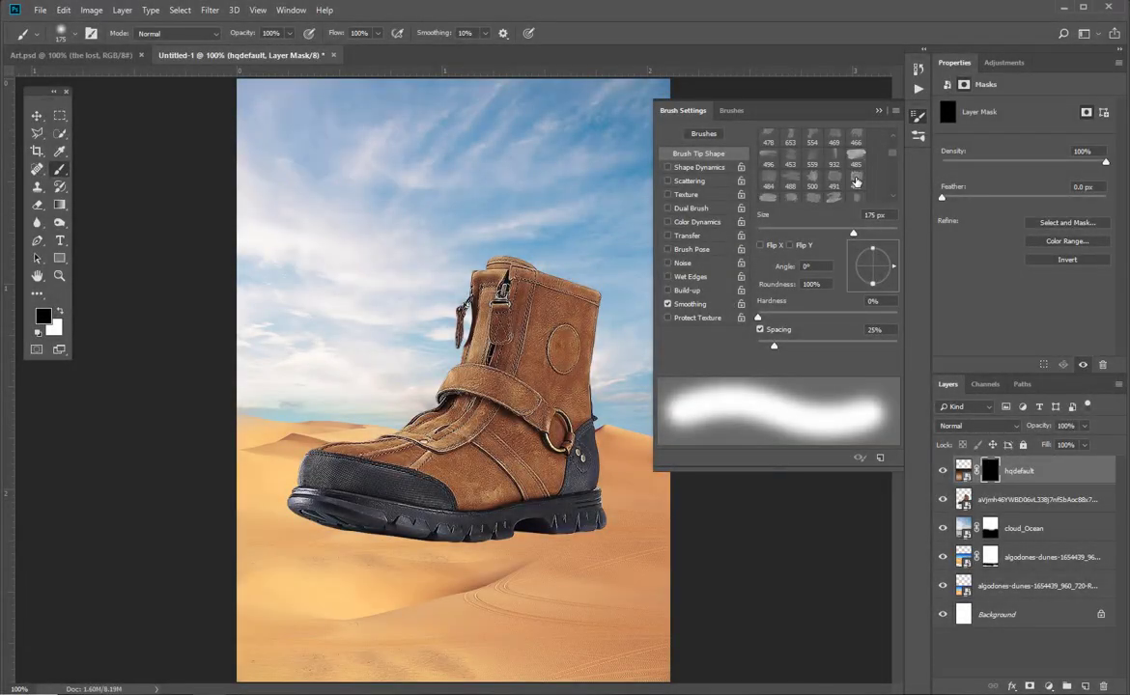
left_click(856, 181)
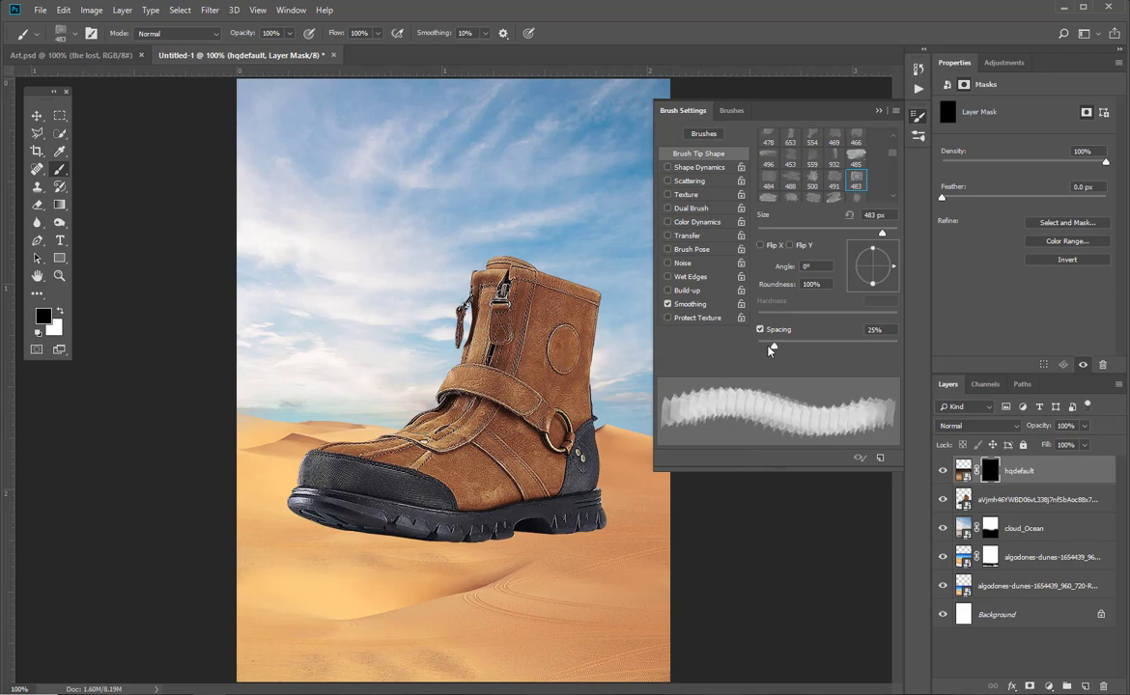
left_click_drag(767, 346, 722, 344)
left_click(833, 182)
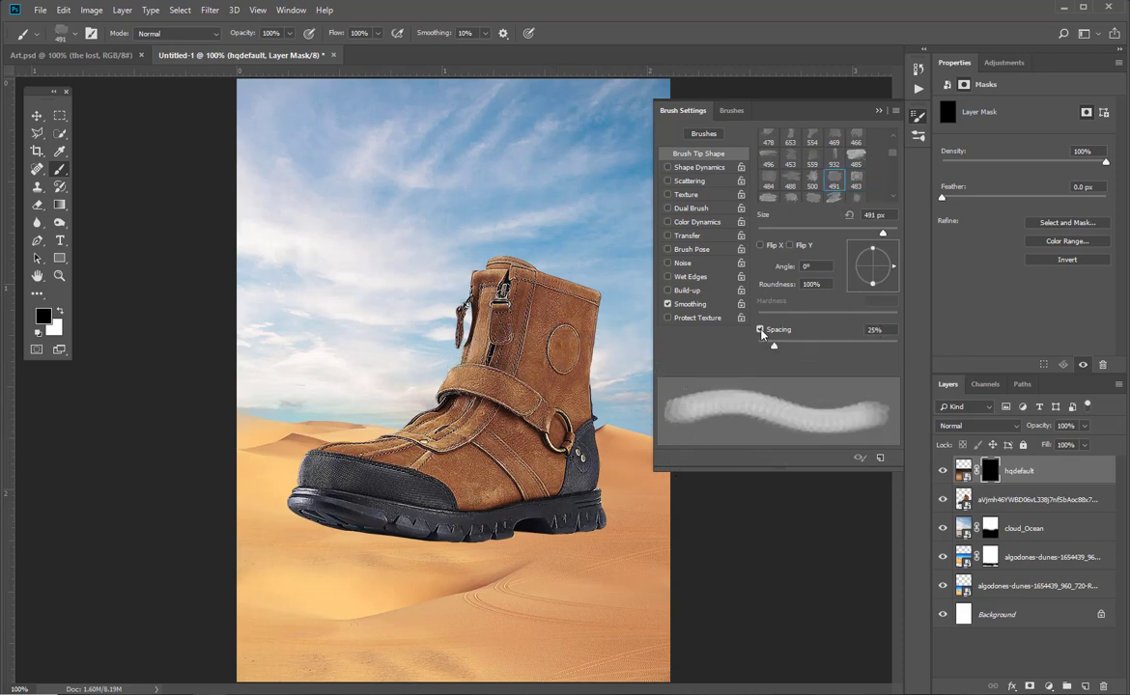
left_click(761, 330)
left_click(761, 330)
left_click_drag(775, 346, 730, 345)
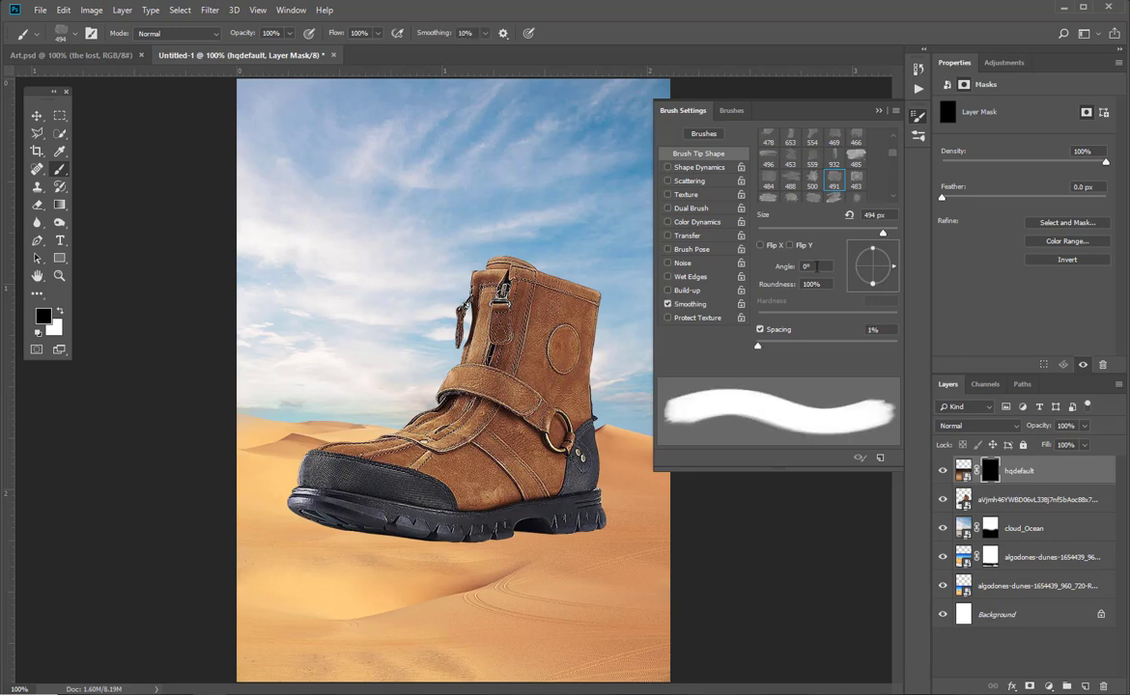
left_click_drag(874, 233, 804, 233)
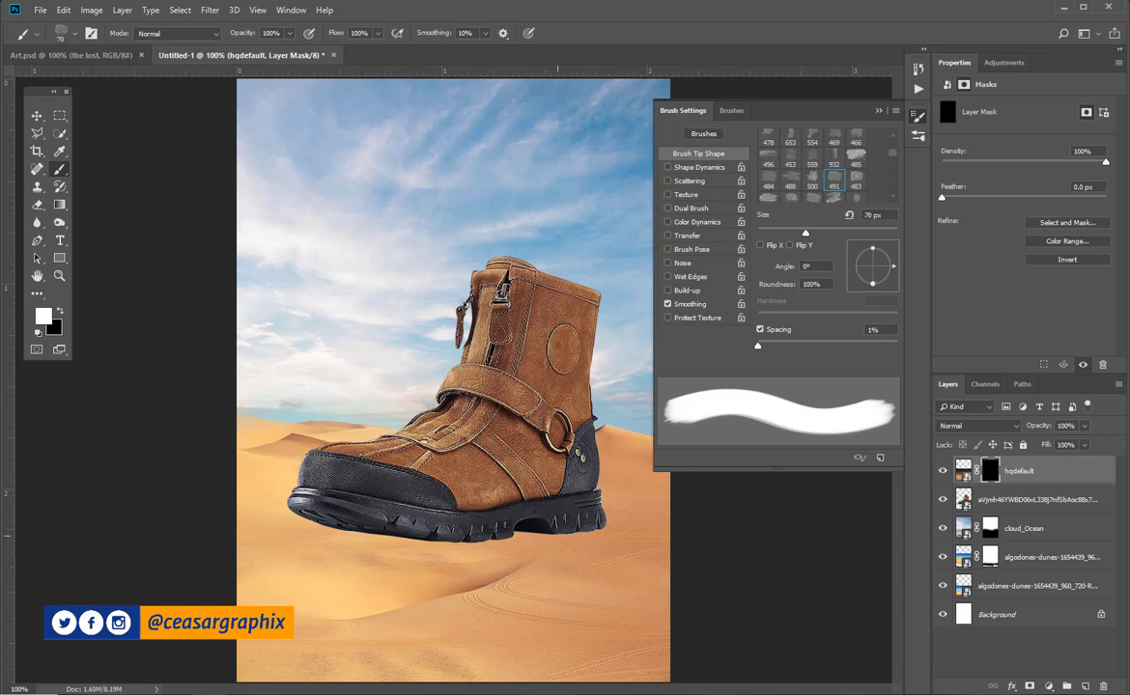
Enlarge the brush to 125 px and paint white on the hqdefault mask to bring dust over the sole from heel to toe
mouse_move(498, 488)
left_mouse_down()
mouse_move(605, 541)
mouse_move(491, 410)
mouse_move(526, 384)
left_mouse_up()
left_click(878, 111)
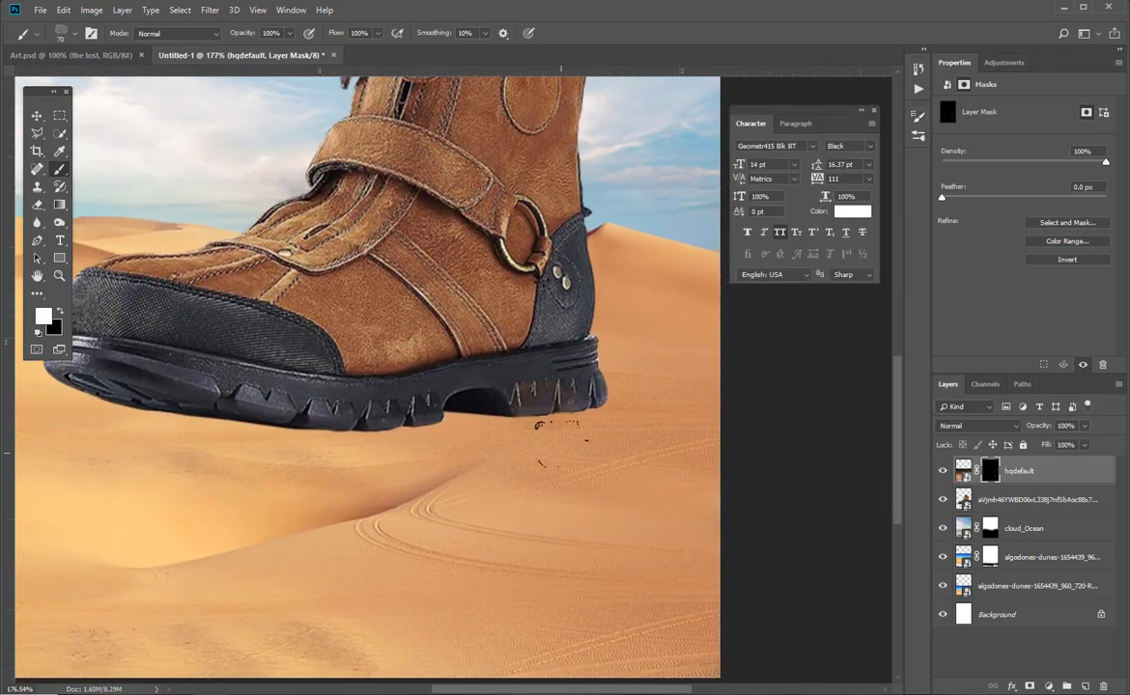
key("]")
left_click_drag(568, 407, 590, 405)
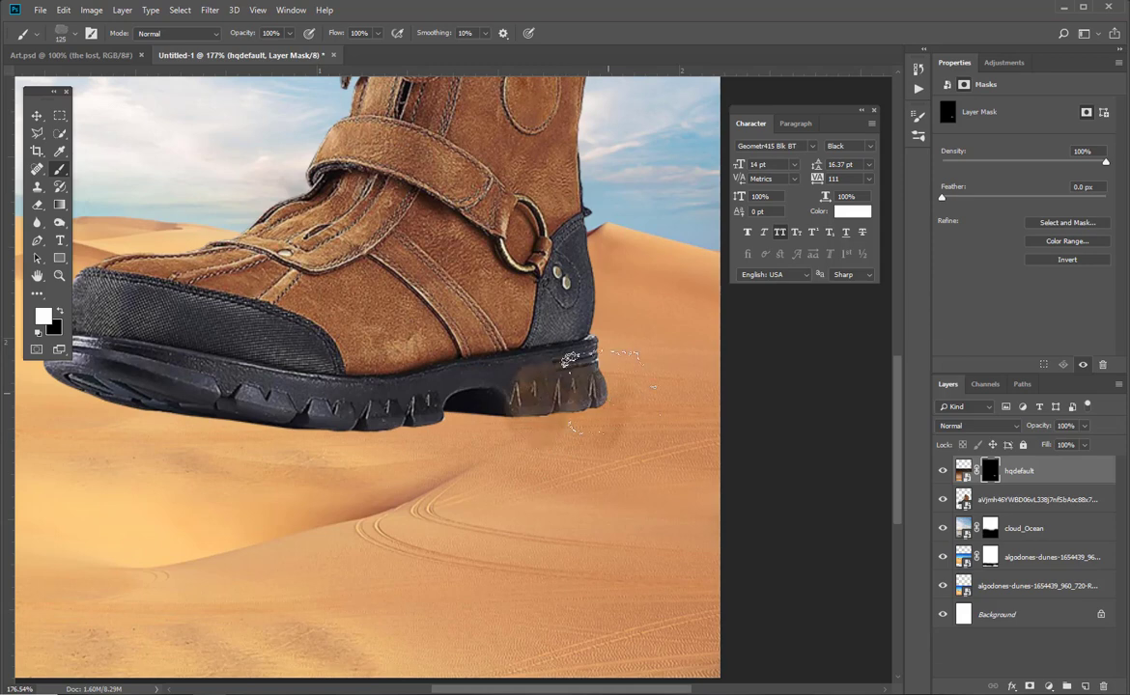
mouse_move(570, 359)
left_mouse_down()
mouse_move(391, 381)
mouse_move(133, 386)
left_mouse_up()
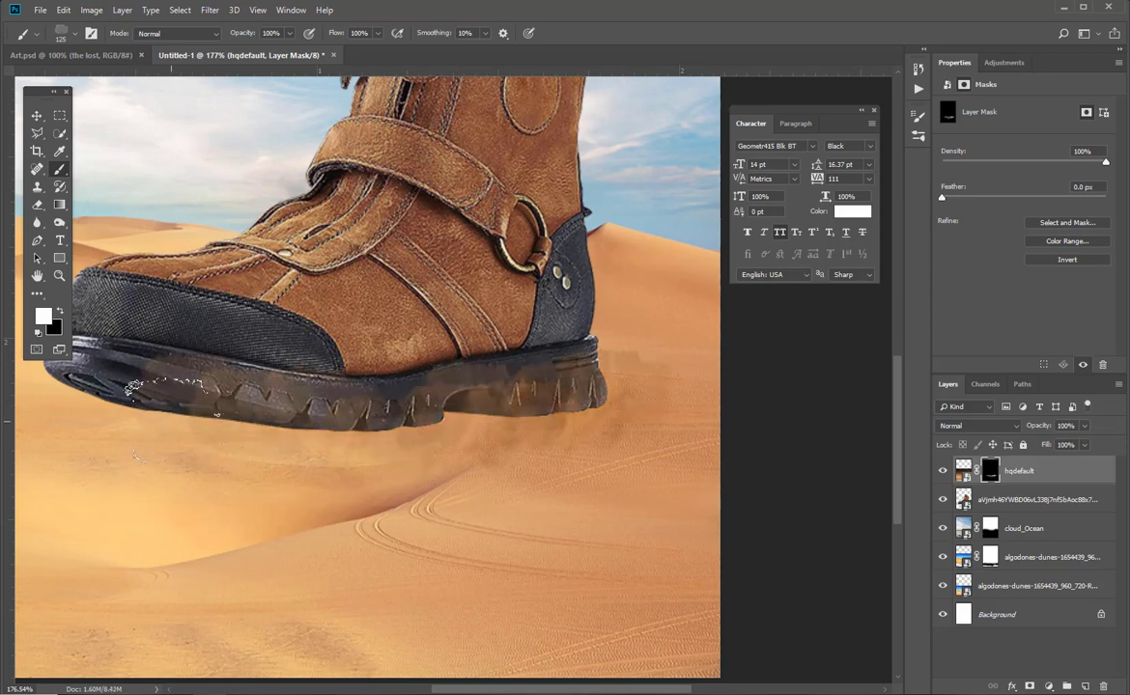
Paint more white on the hqdefault mask to build up swirling dust along the lower edge of the sole
left_click_drag(171, 421, 132, 392)
left_click_drag(330, 426, 372, 442)
left_click(356, 394)
left_click(402, 406)
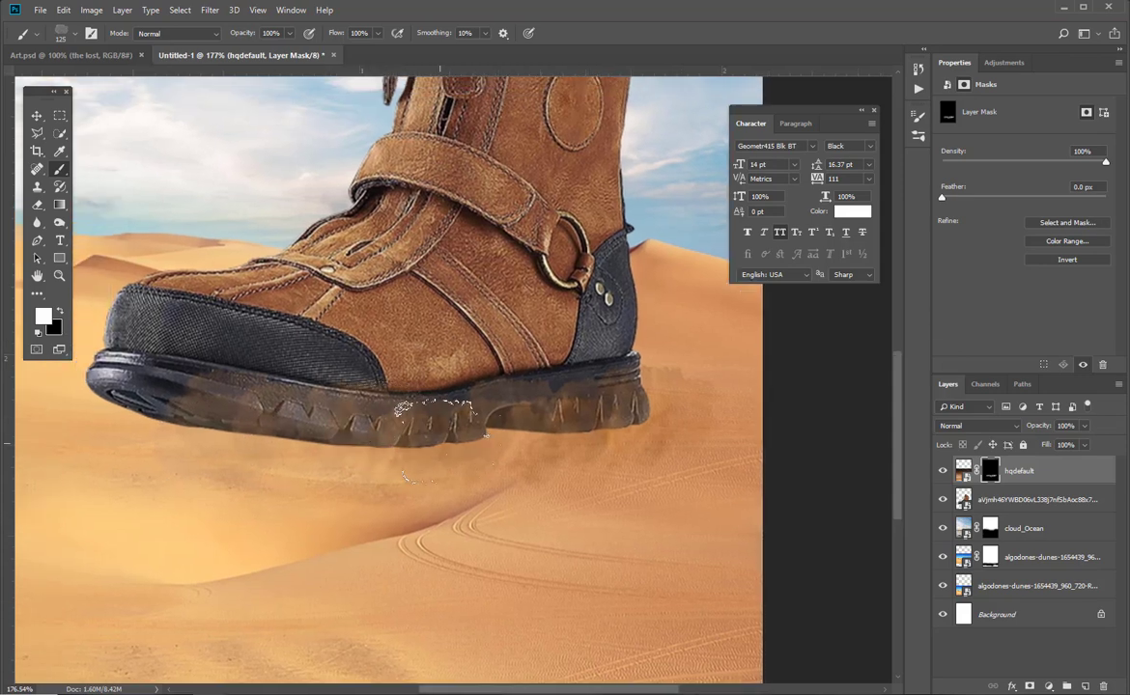
mouse_move(442, 440)
left_mouse_down()
mouse_move(486, 431)
mouse_move(501, 446)
mouse_move(562, 427)
left_mouse_up()
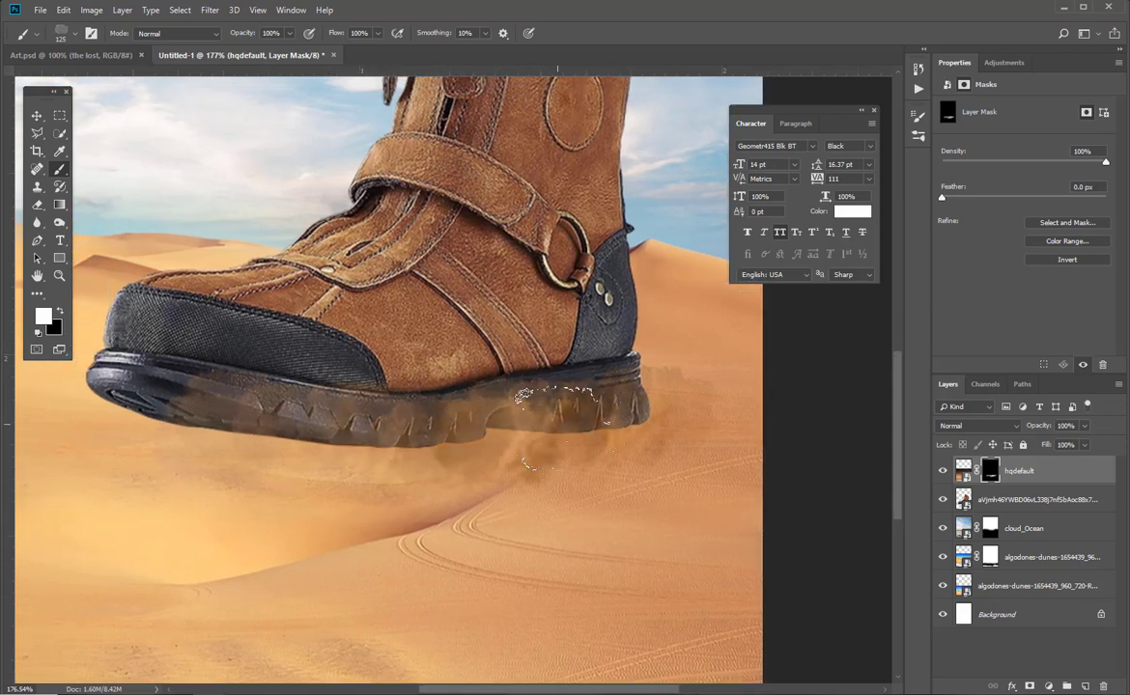
mouse_move(633, 434)
left_mouse_down()
mouse_move(467, 446)
mouse_move(394, 446)
mouse_move(384, 461)
mouse_move(327, 453)
left_mouse_up()
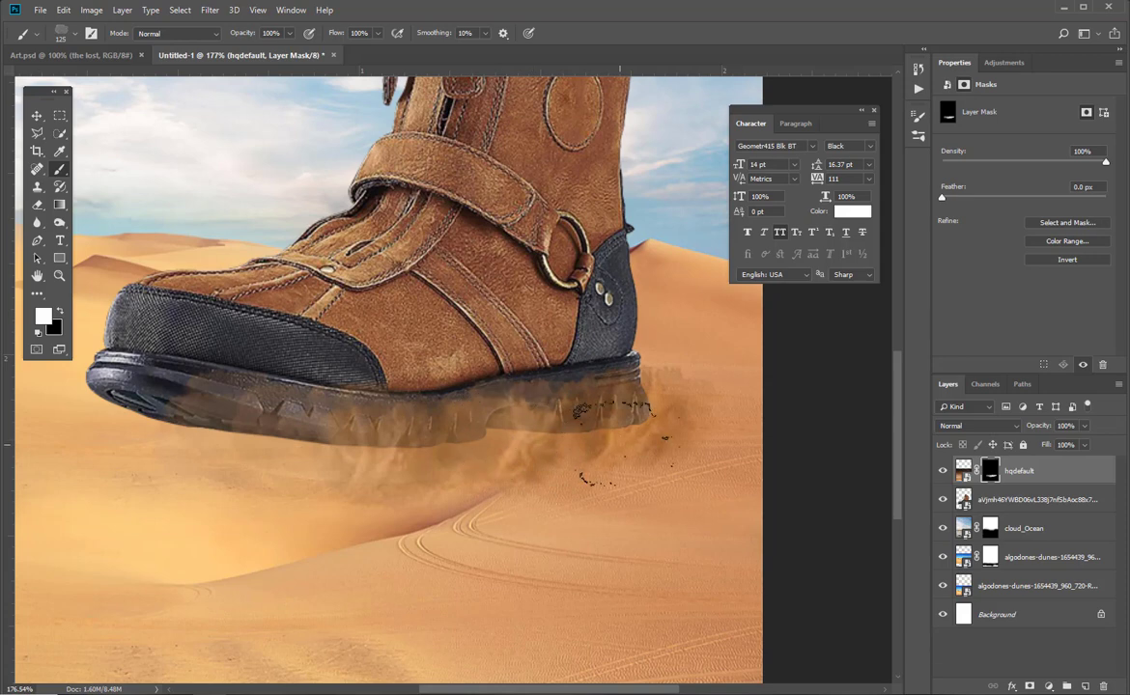
Switch the brush to the textured 483 tip and set its spacing to 1%
key("F5")
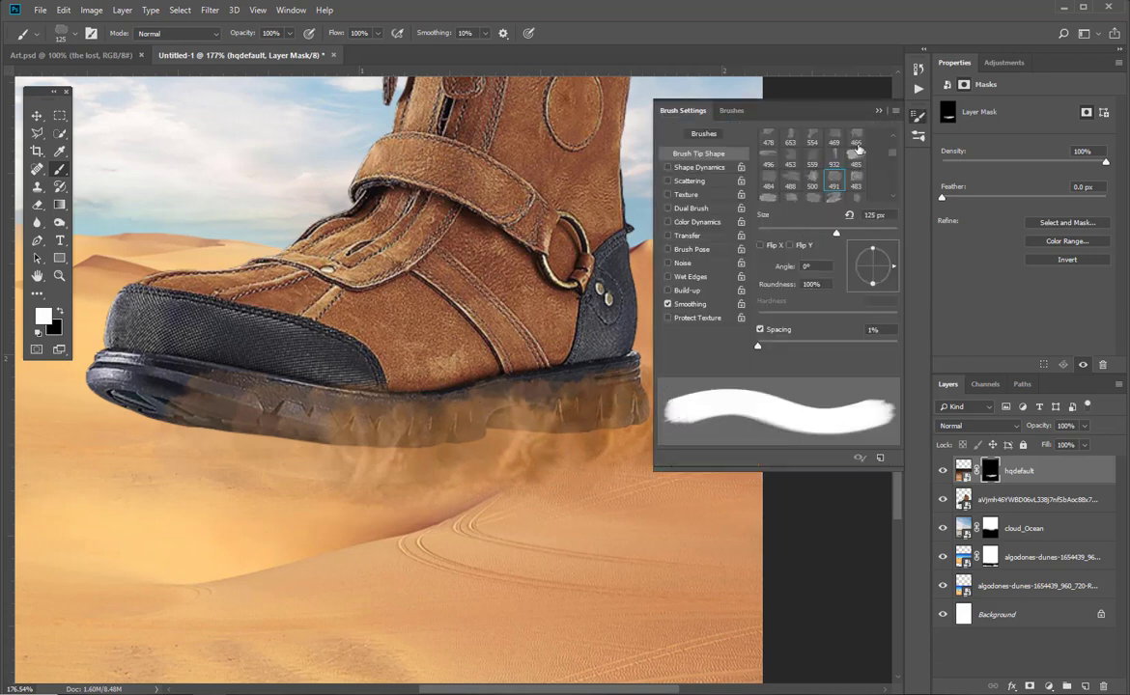
left_click(857, 178)
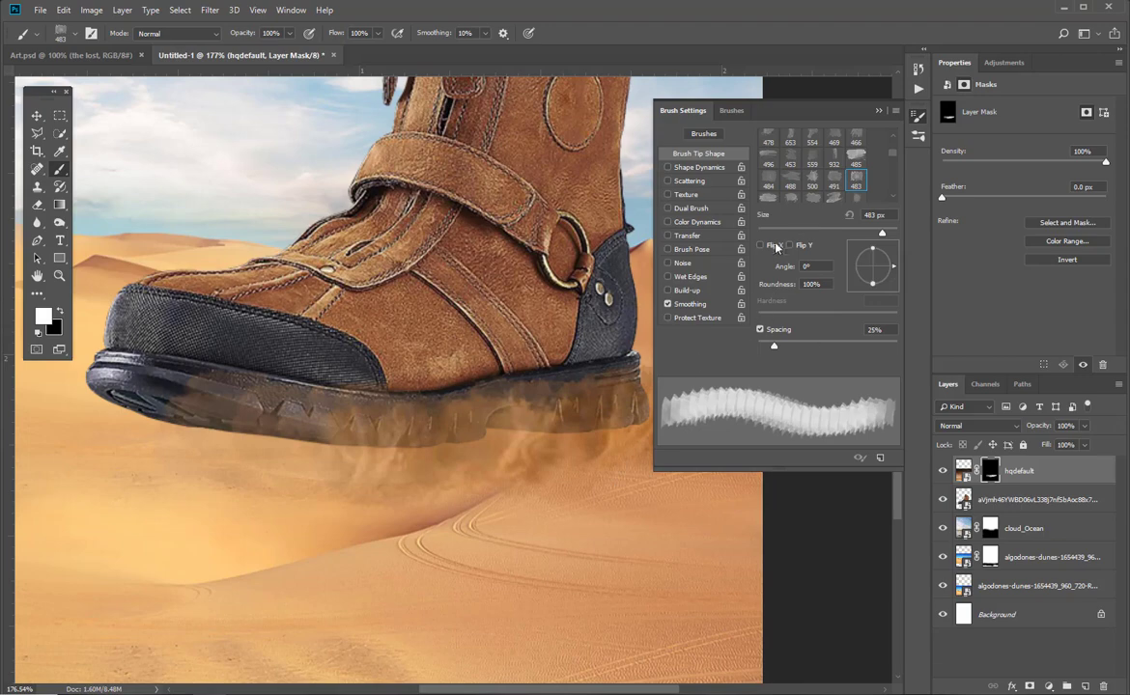
left_click_drag(774, 345, 757, 344)
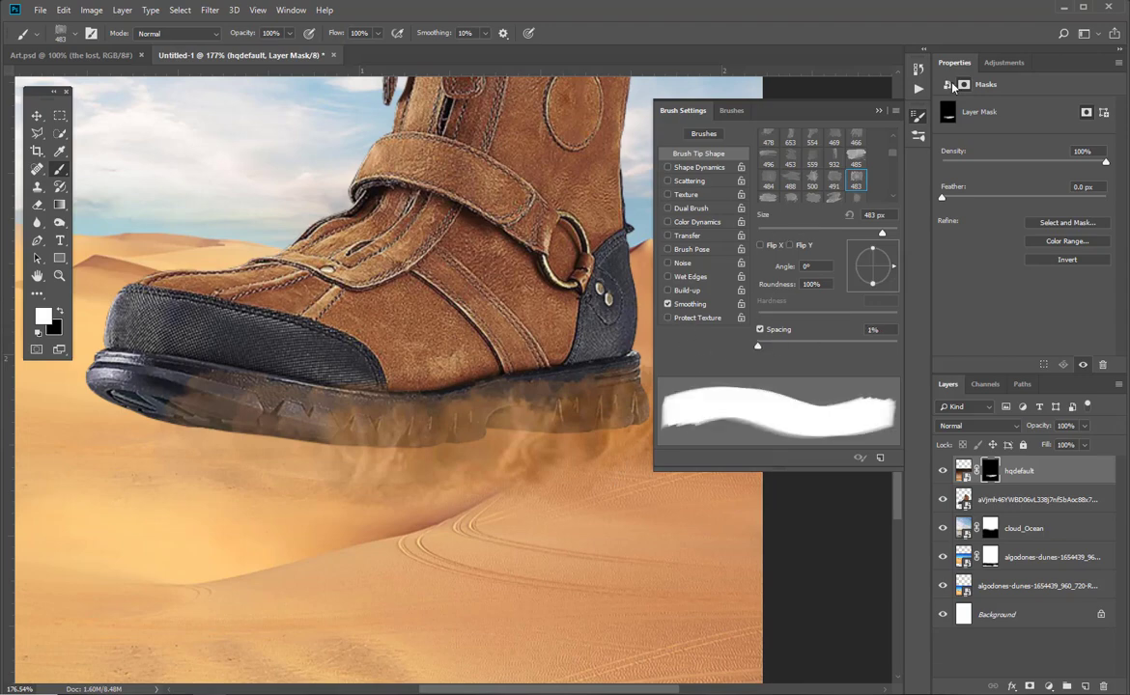
Reduce the brush size to 150 px and paint white on the hqdefault mask to bring dust around the boot's heel
left_click(879, 112)
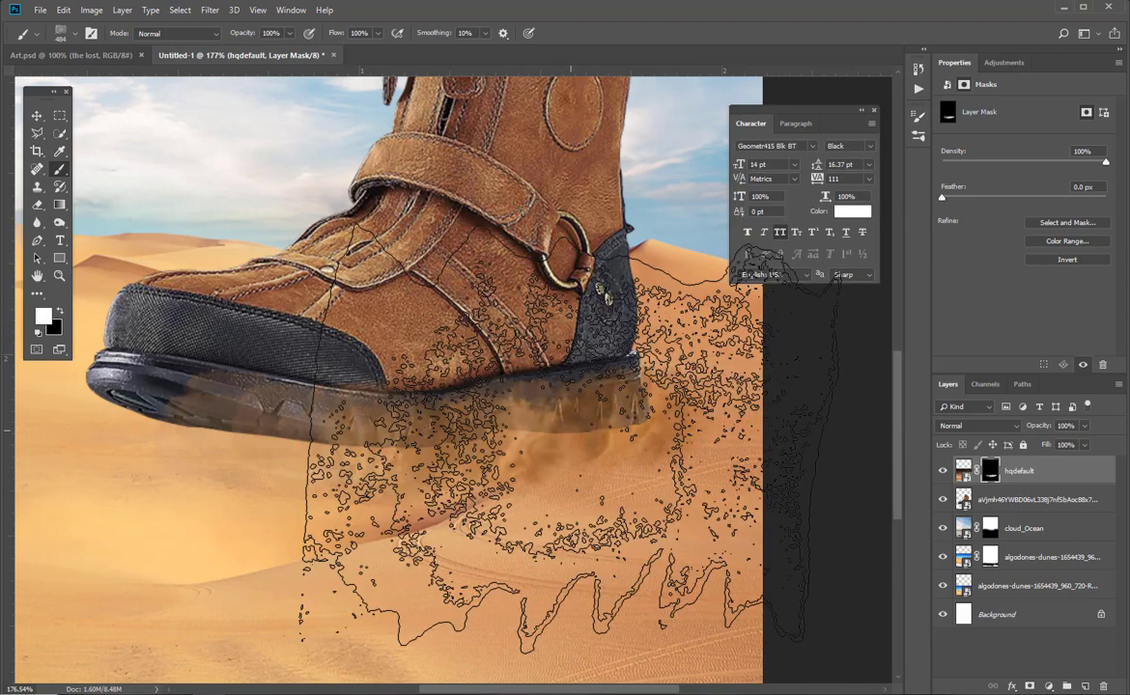
key("[")
key("[")
key("[")
key("[")
key("[")
key("[")
key("[")
key("[")
key("[")
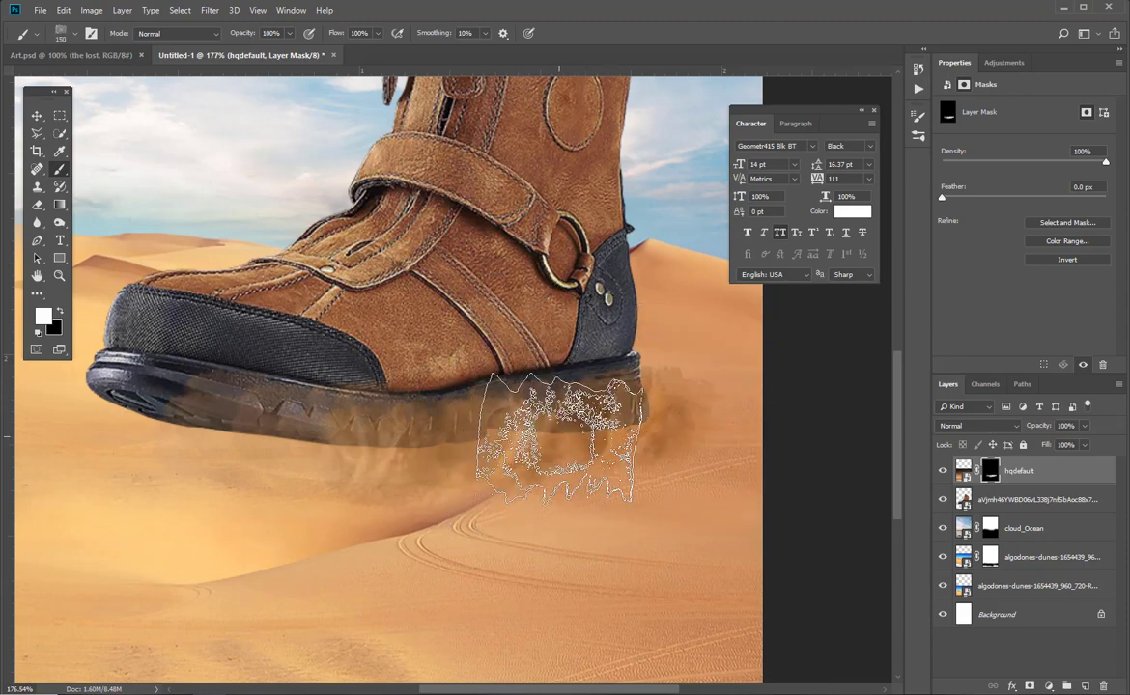
left_click(593, 467)
Reduce the brush to about 80 px and paint more dust on the hqdefault mask along the sole from heel to toe
key("[")
key("[")
left_click_drag(618, 421, 643, 429)
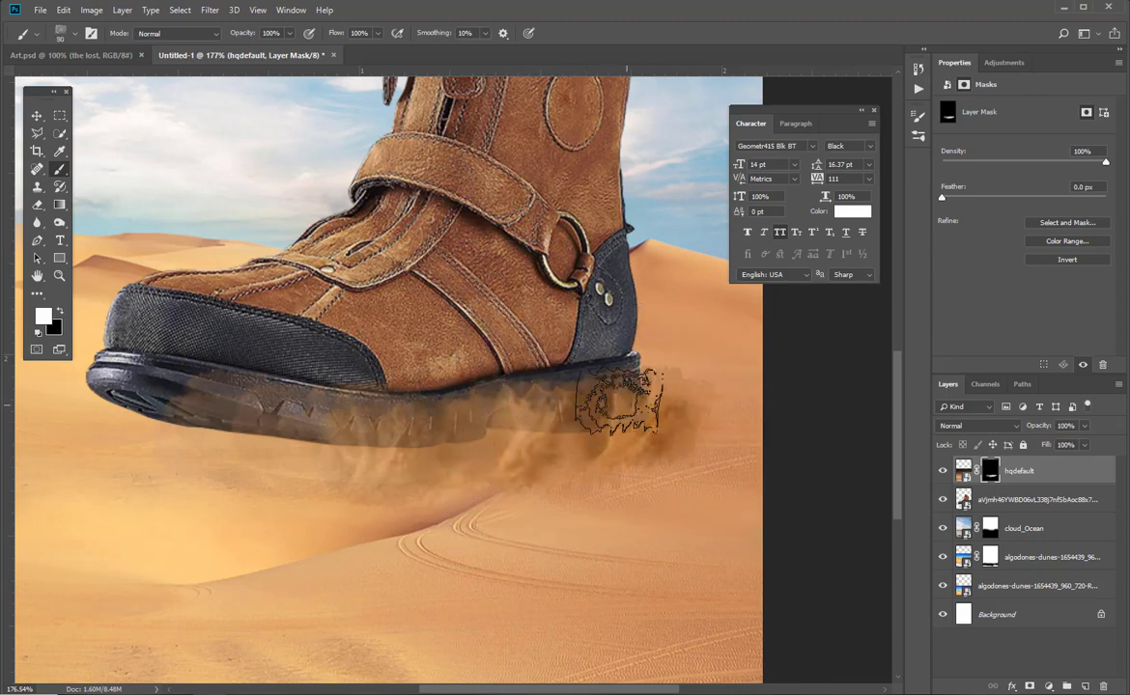
key("bracketleft")
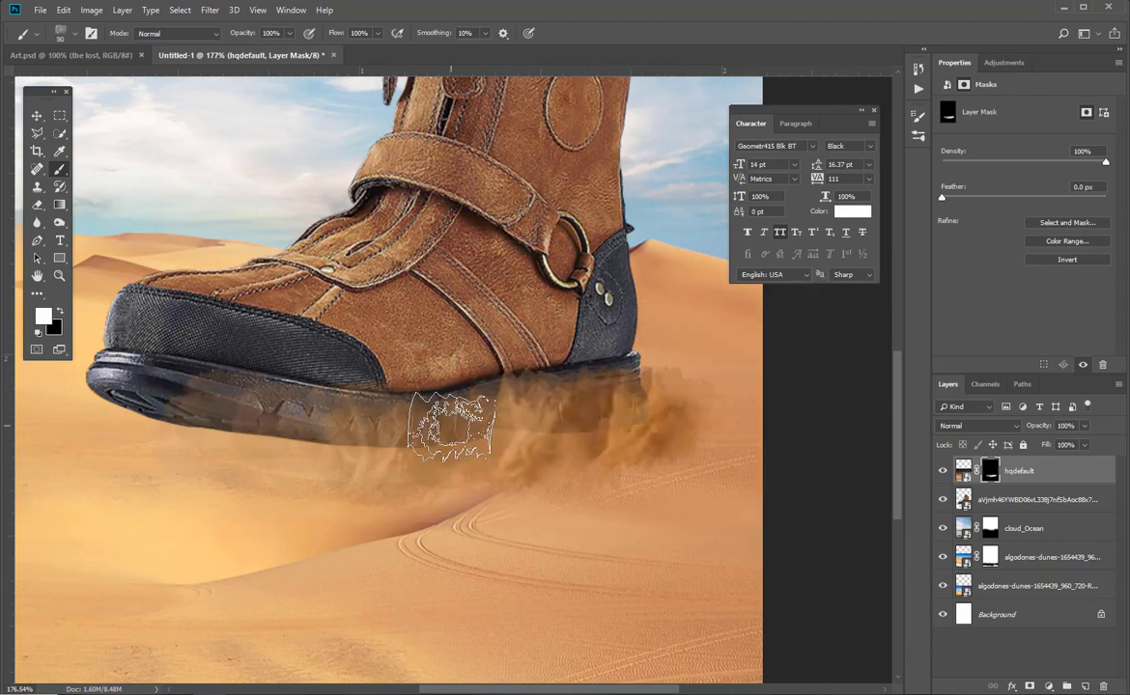
mouse_move(346, 449)
left_mouse_down()
mouse_move(275, 401)
mouse_move(193, 405)
left_mouse_up()
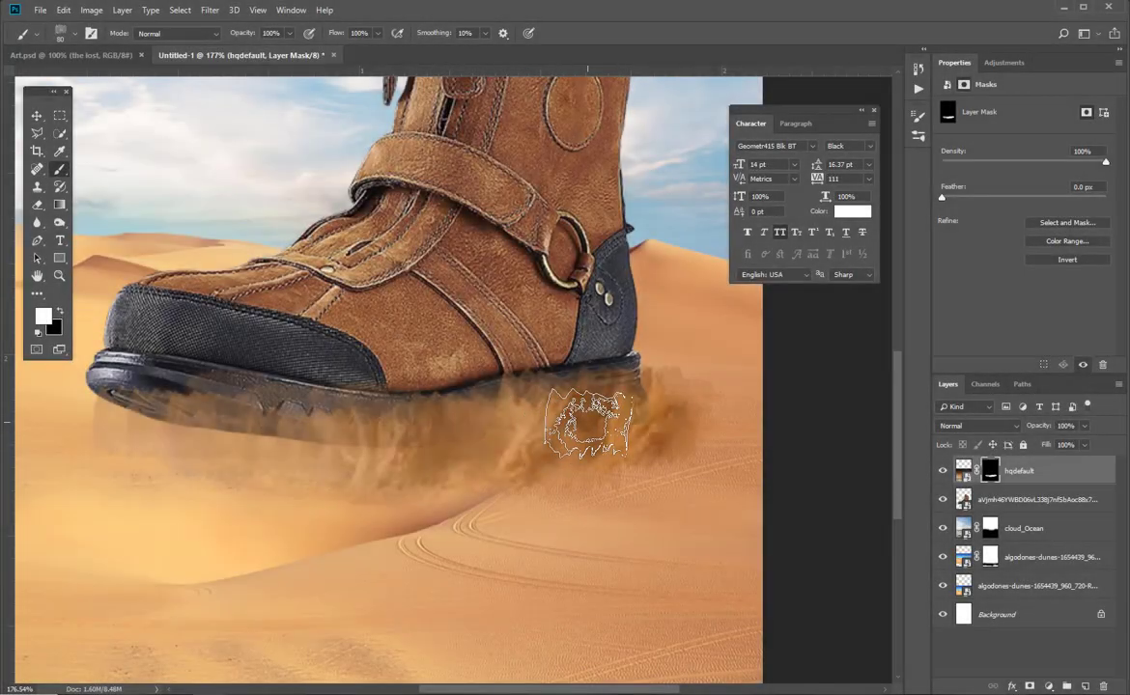
Switch the brush to the 540 tip with 1% spacing and paint denser dust along the sole at 100 px
left_click(917, 116)
left_click(855, 190)
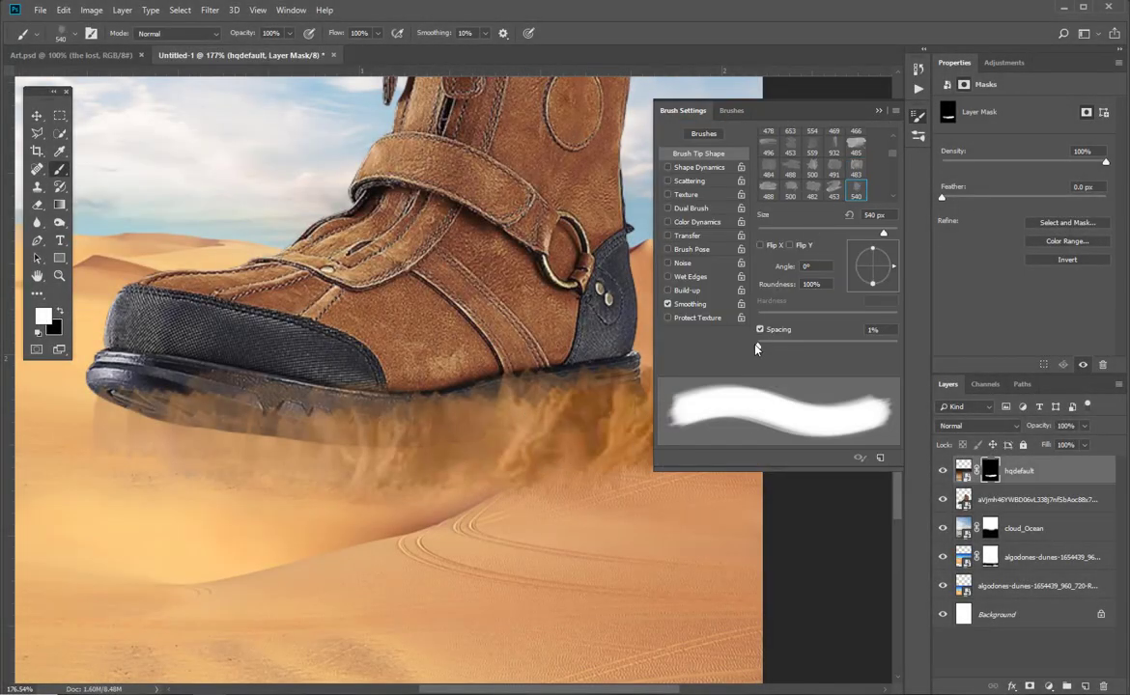
key("F5")
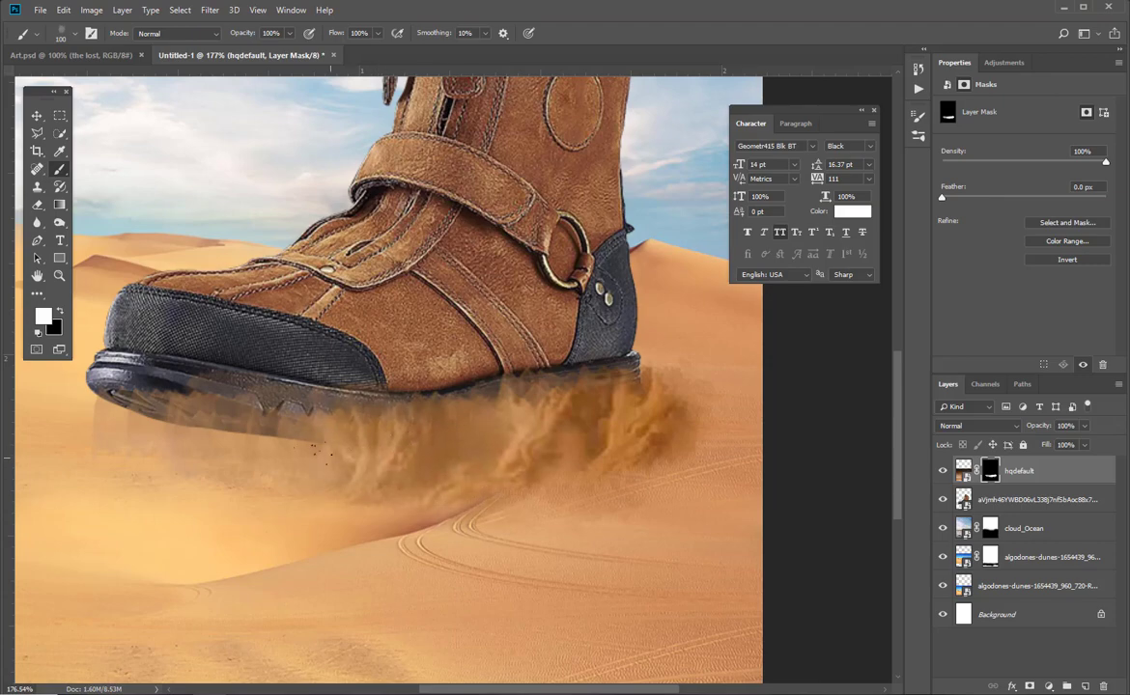
left_click_drag(577, 468, 454, 454)
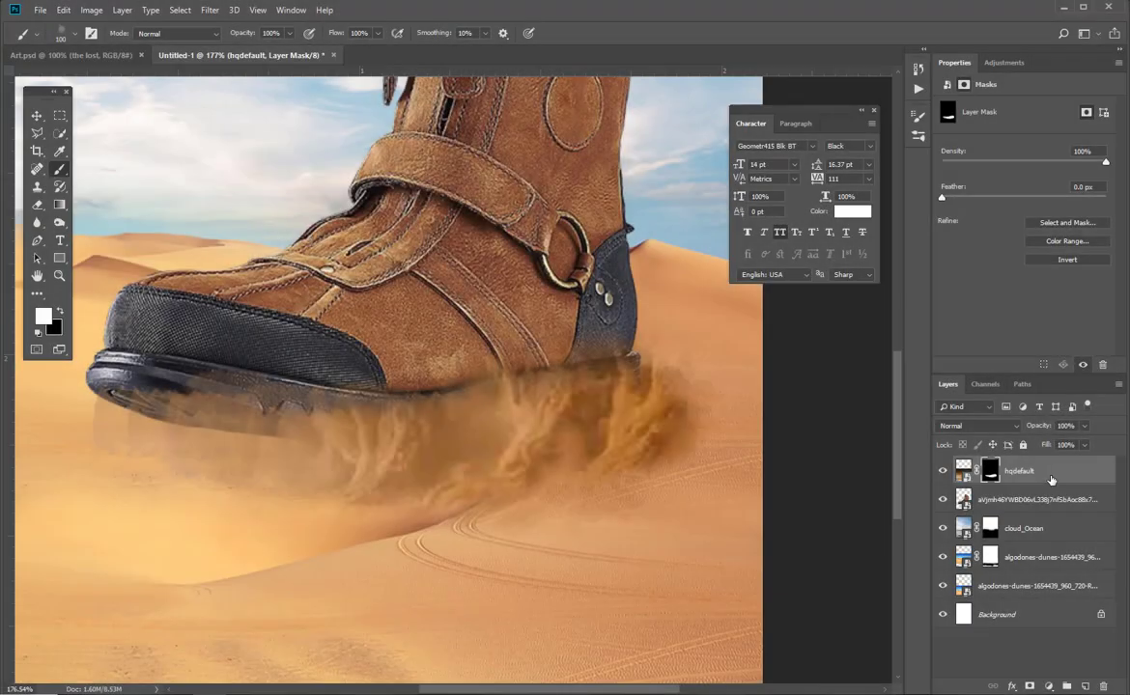
Duplicate the hqdefault layer and flip the copy horizontally
left_click(1051, 473)
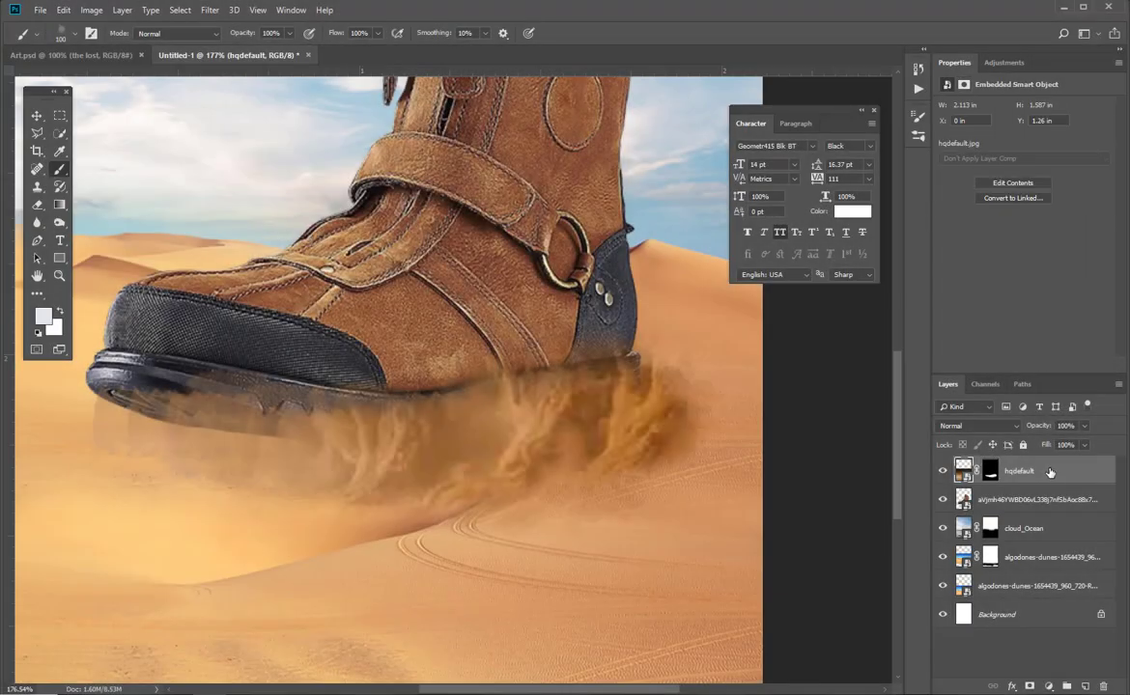
key("ctrl+j")
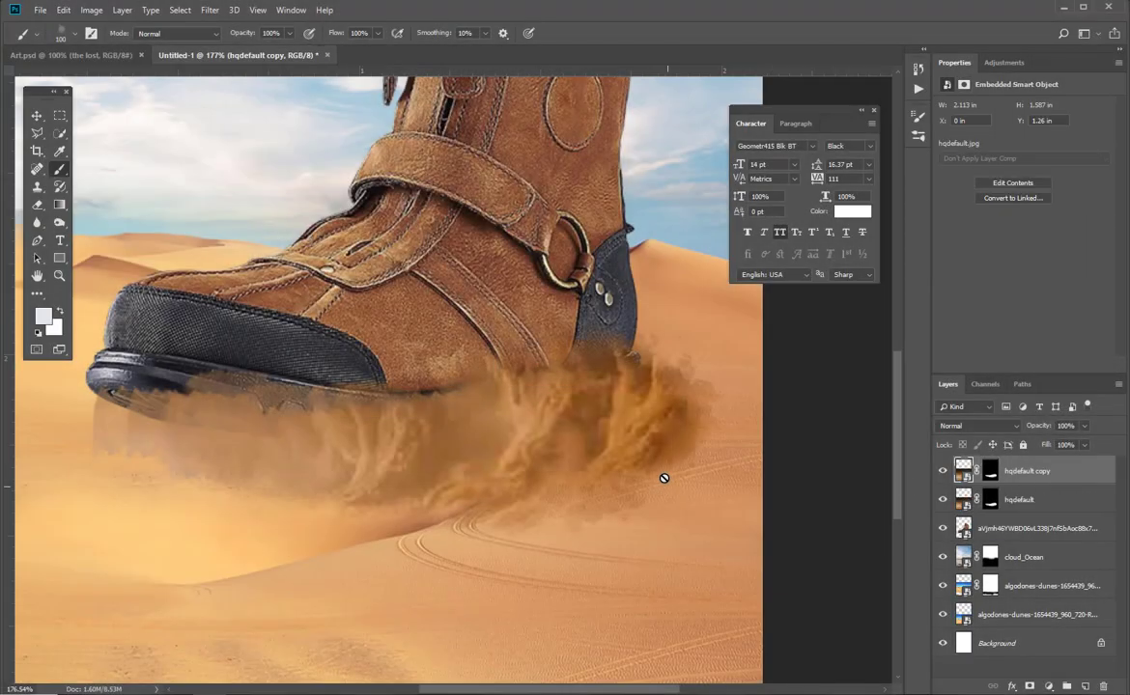
key("v")
key("ctrl+t")
right_click(607, 423)
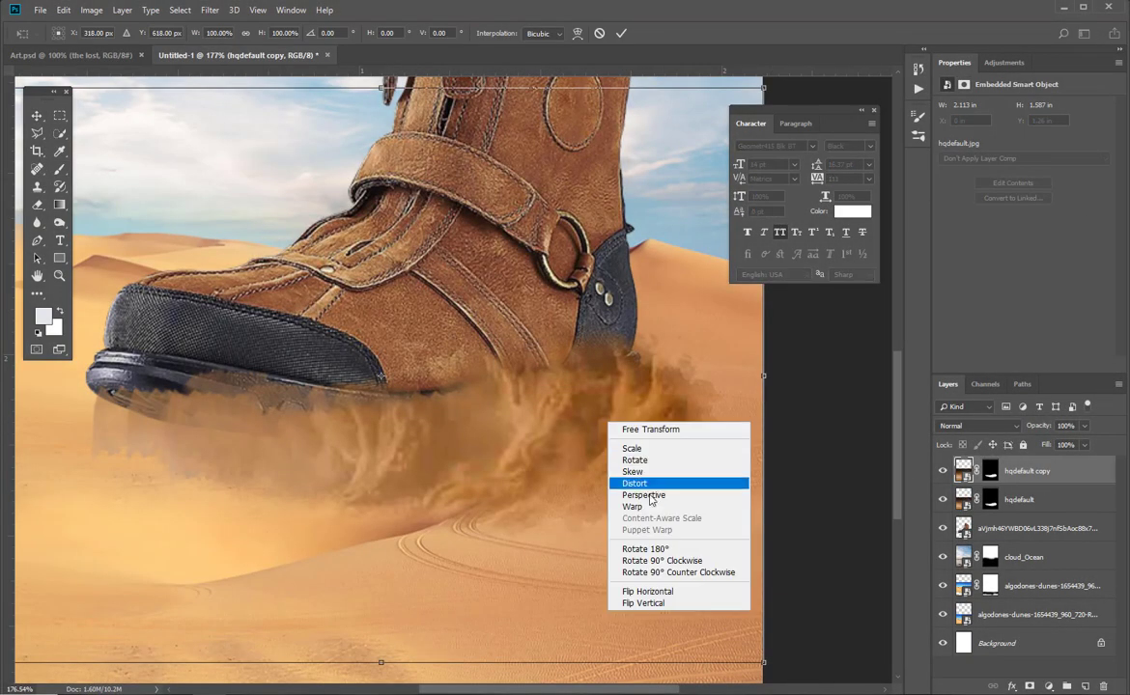
left_click(645, 591)
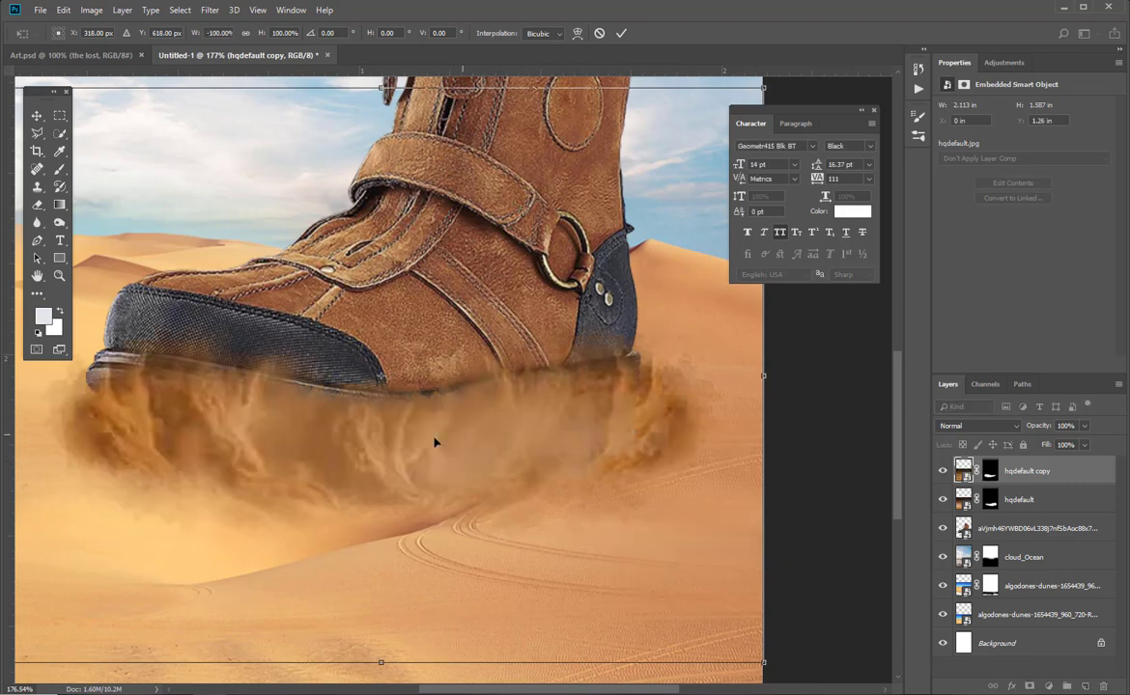
Shift the flipped dust copy slightly left and down under the toe, to X 308 px and Y 638 px
left_click_drag(434, 442, 374, 472)
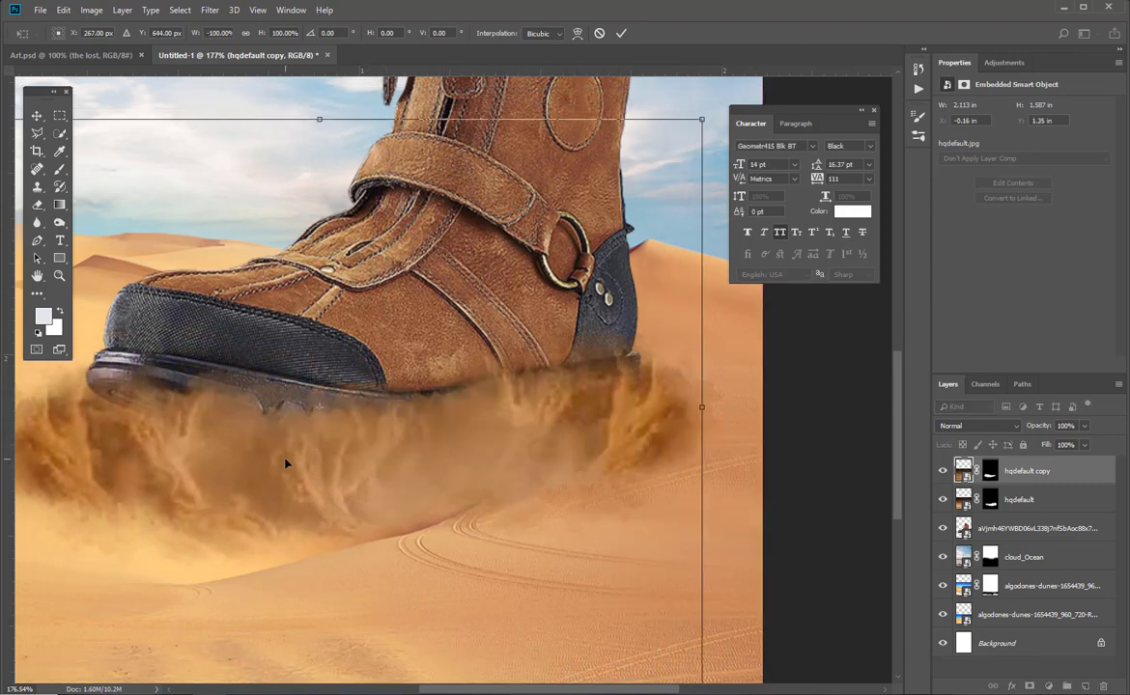
left_click_drag(285, 464, 334, 456)
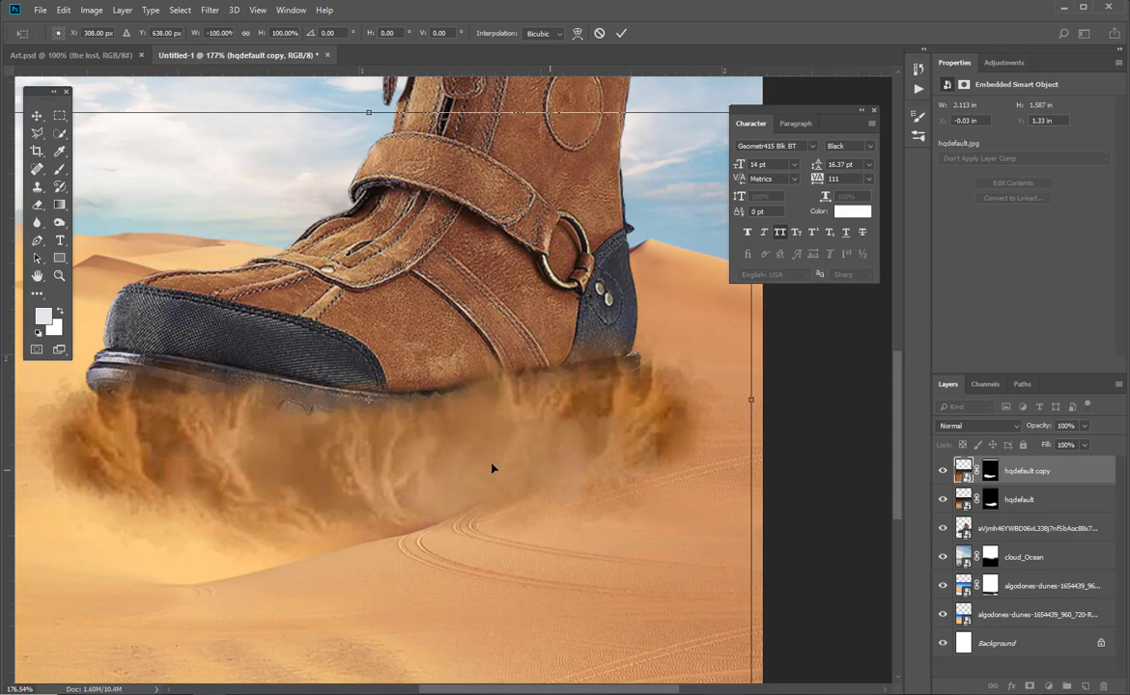
key("Return")
Paint black on the hqdefault copy mask to soften the dust around the toe and its outer edge
left_click(992, 473)
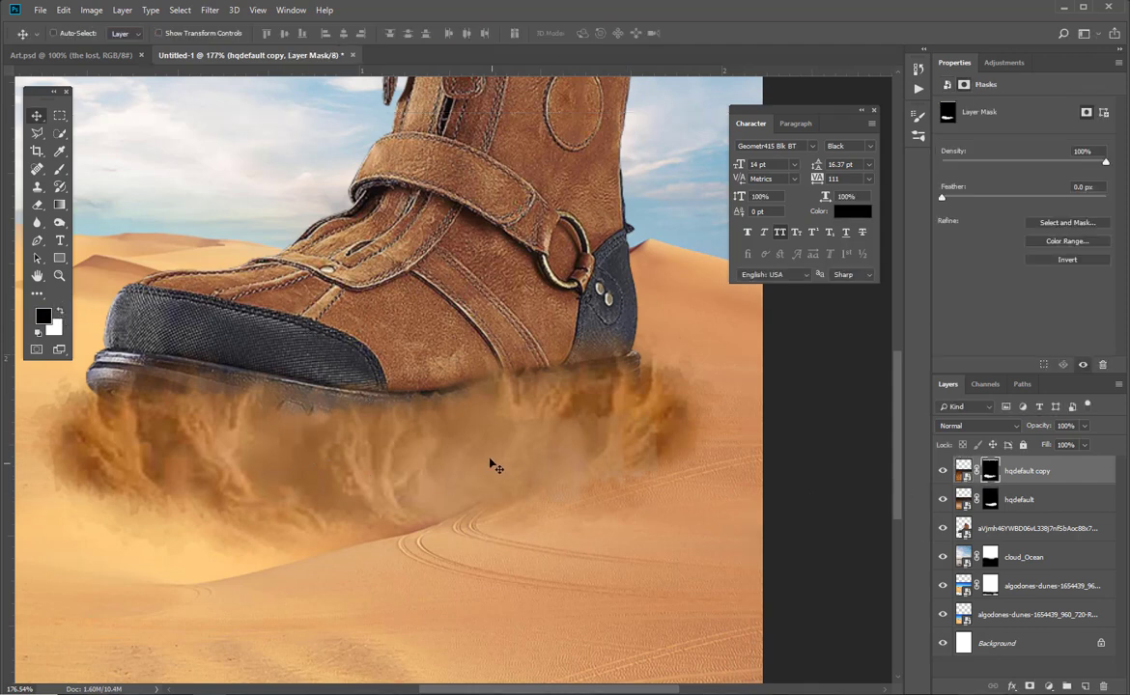
key("b")
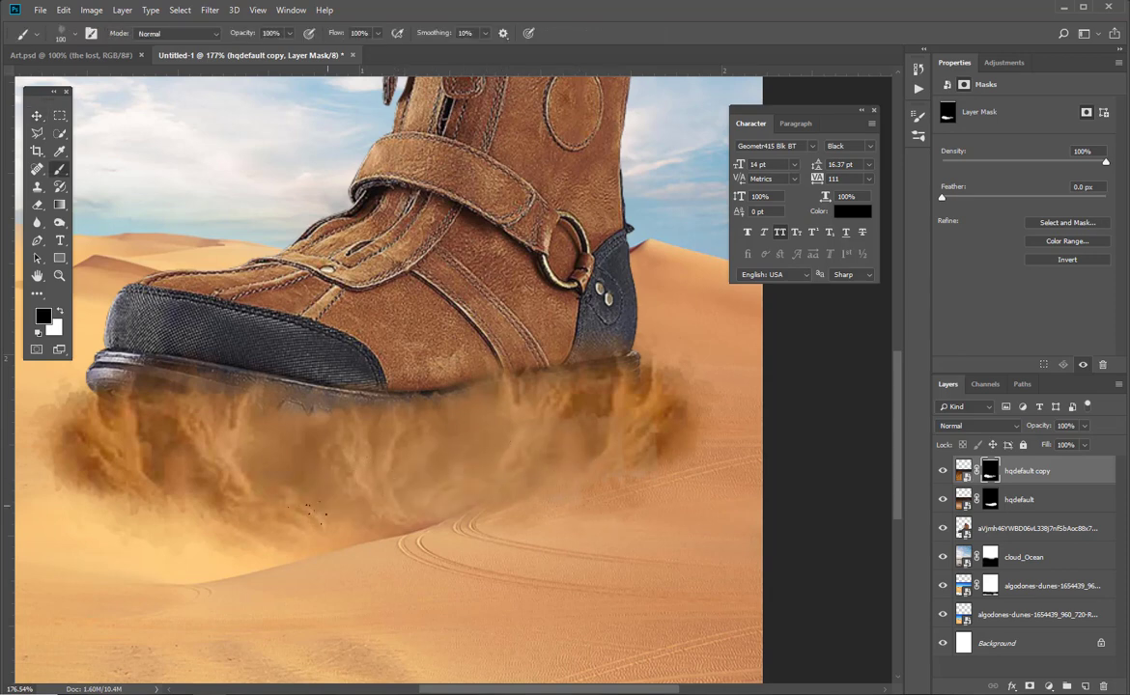
left_click_drag(360, 408, 579, 355)
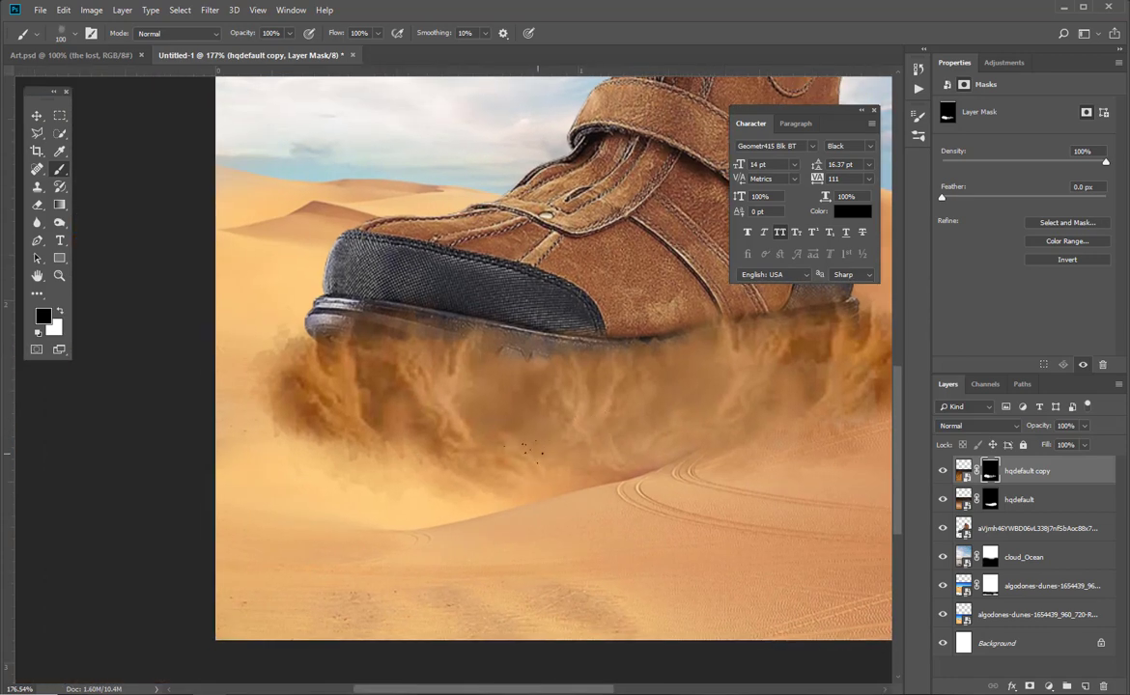
mouse_move(538, 454)
left_mouse_down()
mouse_move(330, 399)
mouse_move(305, 436)
left_mouse_up()
mouse_move(237, 379)
left_mouse_down()
mouse_move(285, 371)
mouse_move(350, 427)
left_mouse_up()
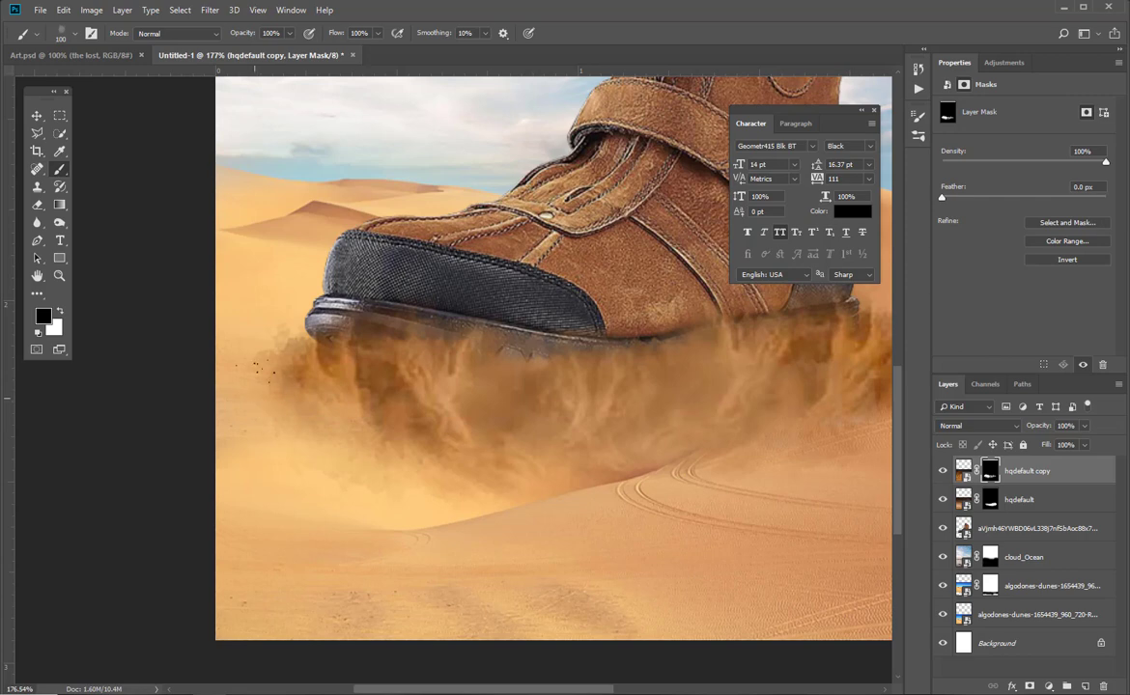
mouse_move(256, 432)
left_mouse_down()
mouse_move(353, 408)
mouse_move(360, 362)
left_mouse_up()
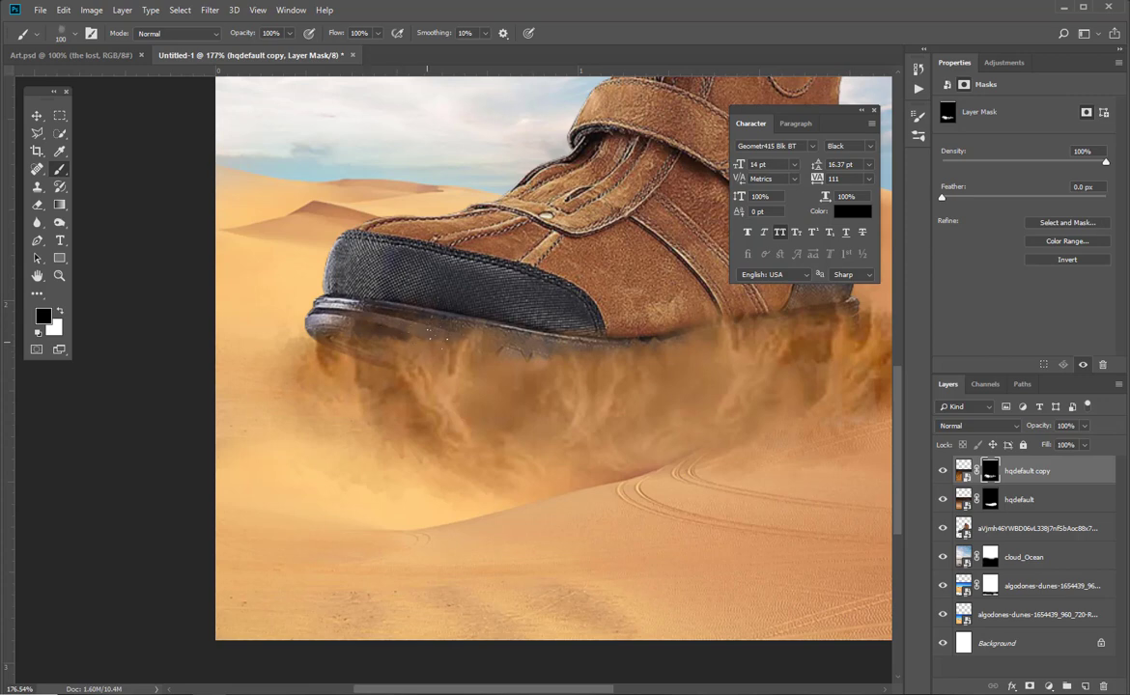
Paint white on the original hqdefault mask to extend the dust along its lower edge beneath the sole
scroll(549, 367, "right", 5)
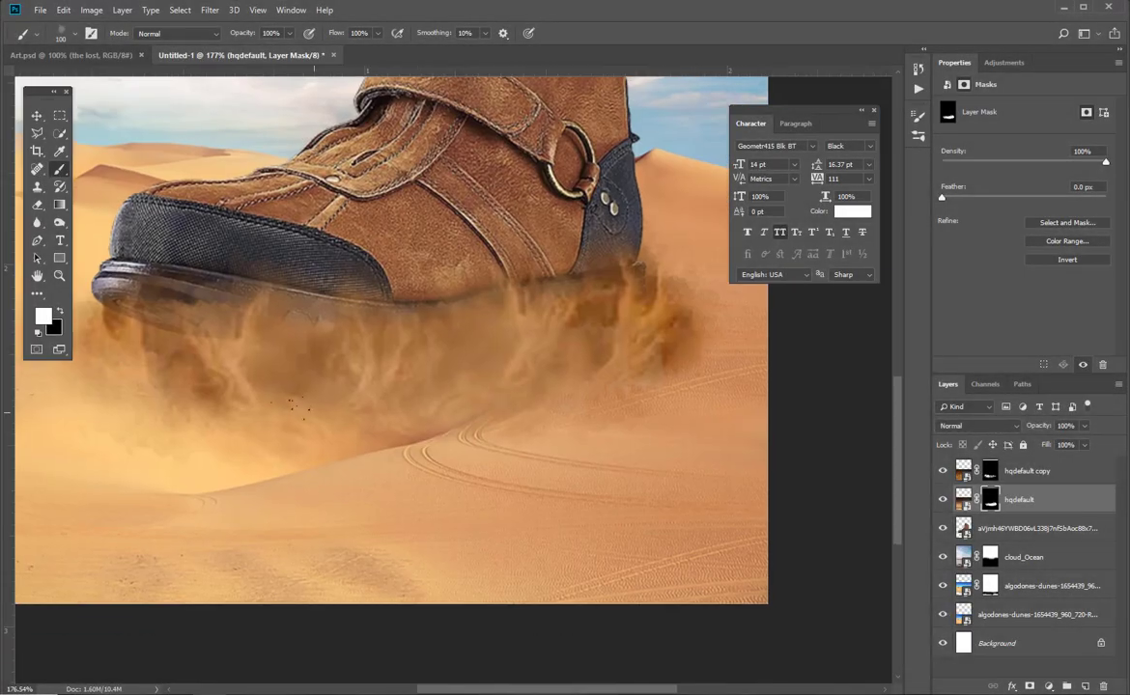
left_click(453, 402)
left_click(541, 378)
left_click_drag(325, 418, 381, 464)
mouse_move(554, 363)
left_mouse_down()
mouse_move(419, 422)
mouse_move(481, 398)
left_mouse_up()
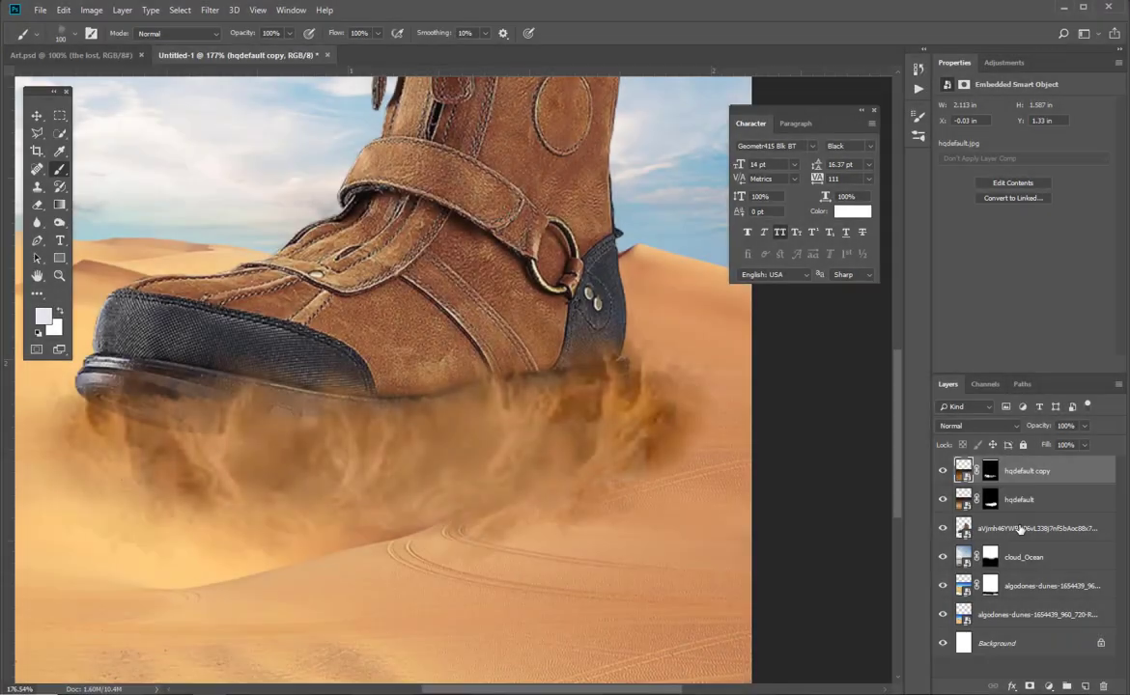
Select the boot layer together with both hqdefault dust layers and move them to the right
left_click(1014, 529, "shift")
key("v")
left_click_drag(581, 358, 636, 358)
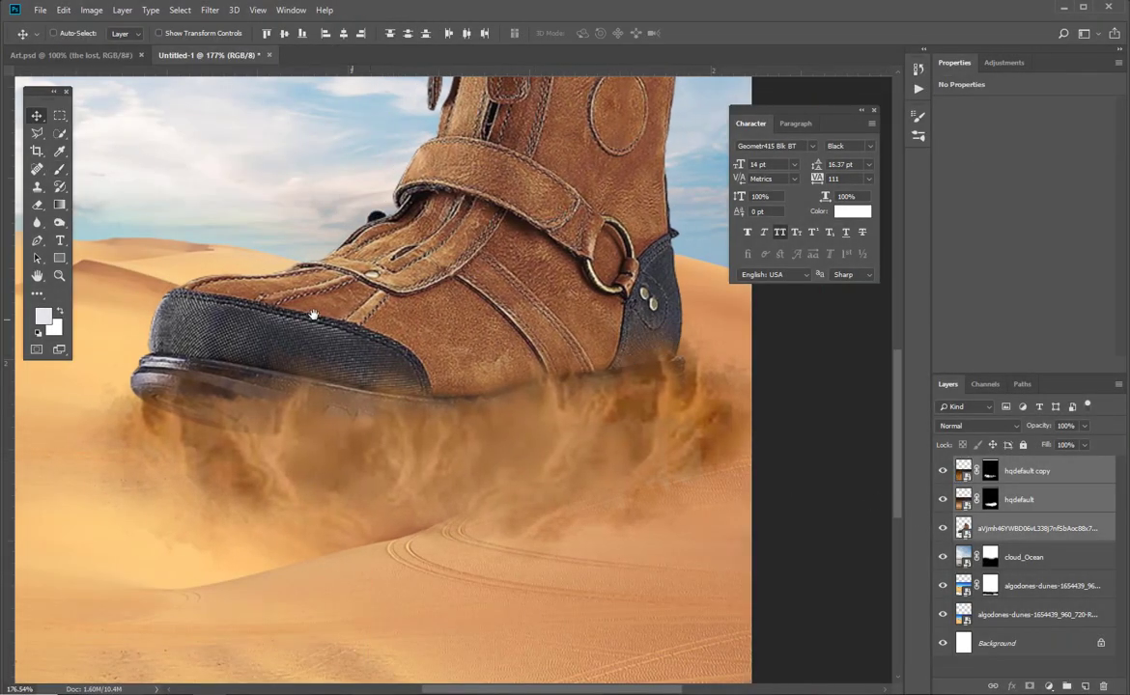
left_click_drag(303, 314, 556, 451)
key("ctrl+1")
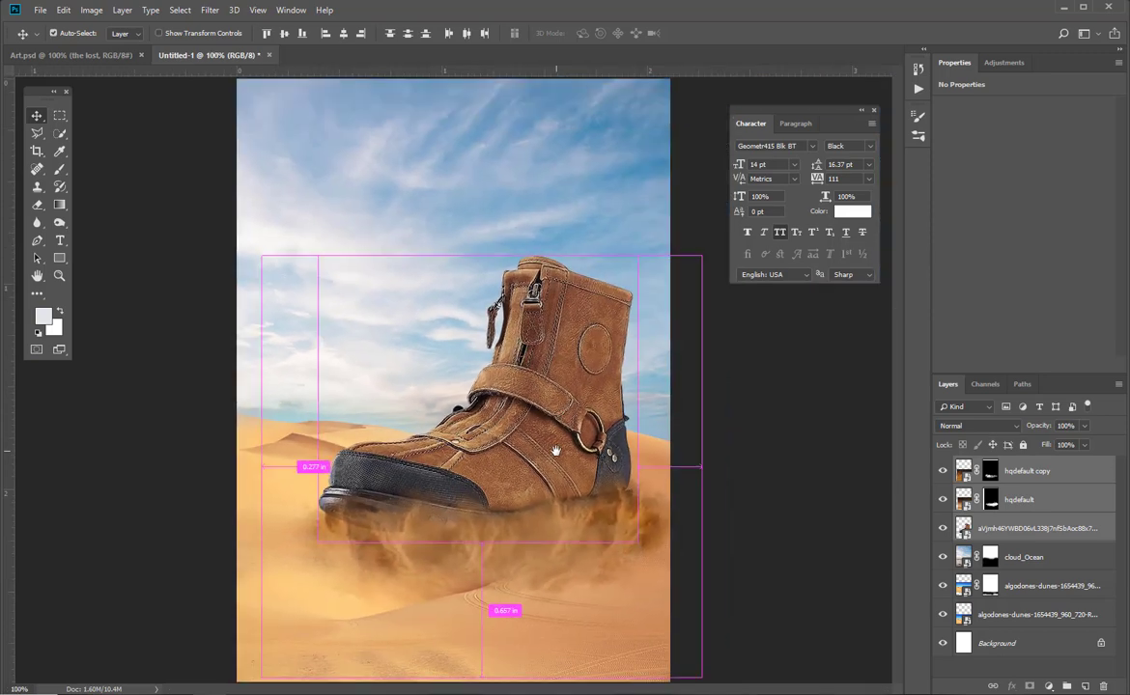
Scale the selected boot and dust layers up to about 103% and move them up on the poster
key("ctrl+t")
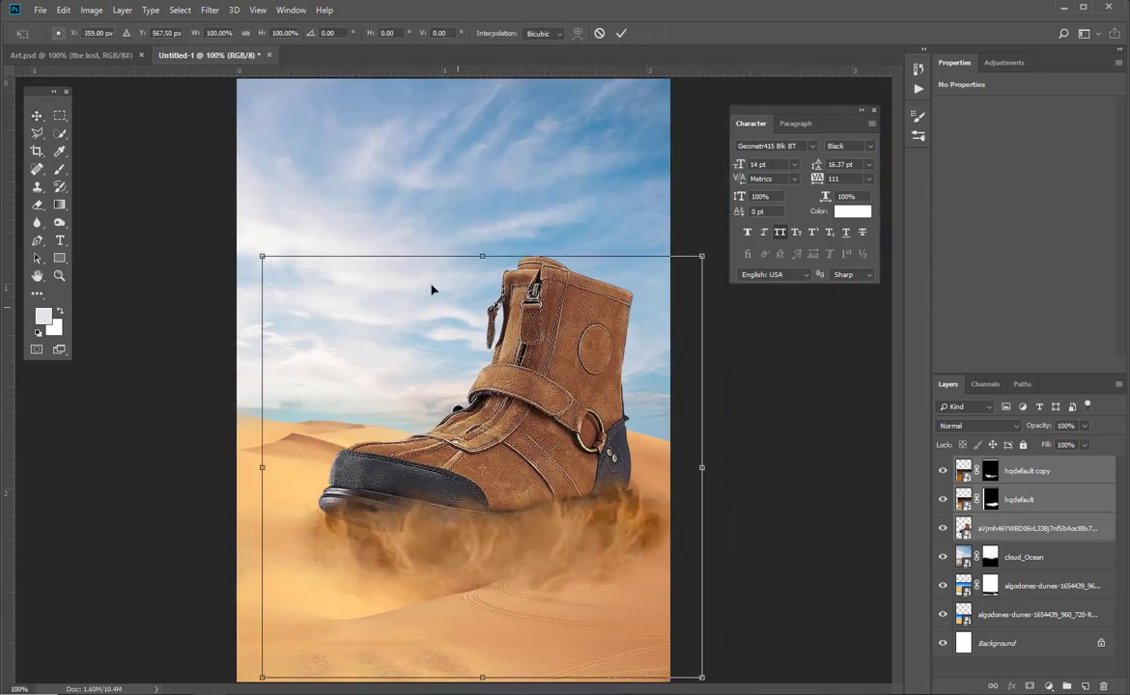
left_click_drag(259, 255, 246, 245)
key("Return")
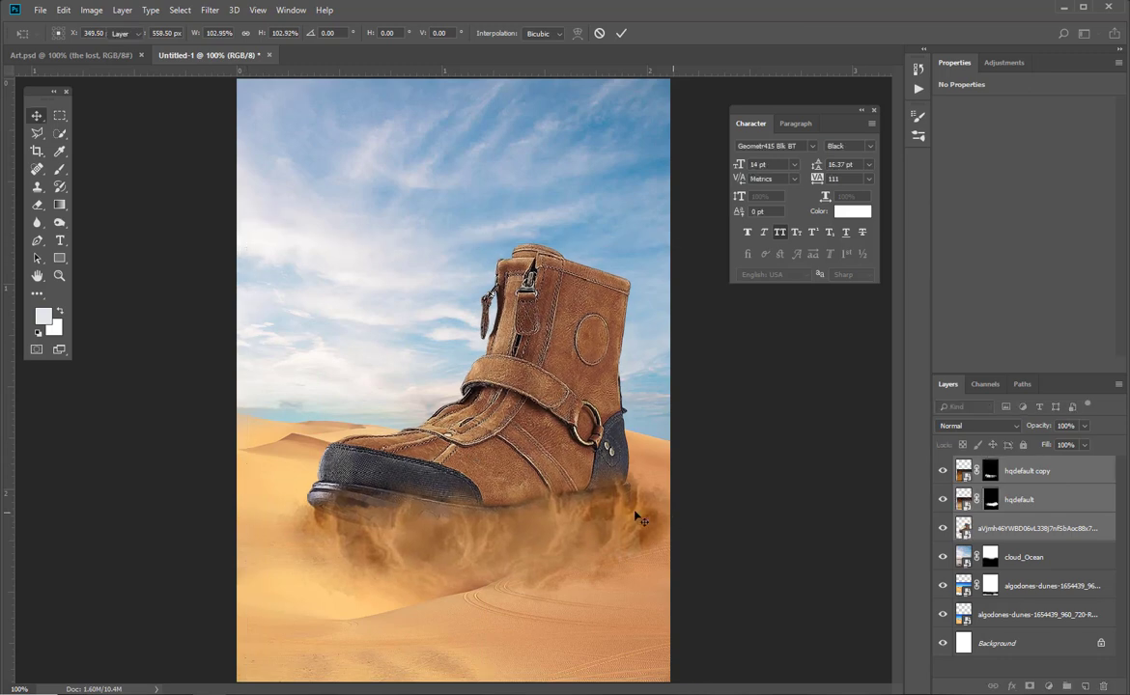
left_click_drag(576, 491, 575, 465)
Move the masked algodones-dunes and cloud_Ocean layers slightly up behind the boot
left_click_drag(479, 477, 438, 358)
left_click_drag(601, 511, 517, 453)
scroll(517, 453, "up", 2)
scroll(517, 454, "right", 3)
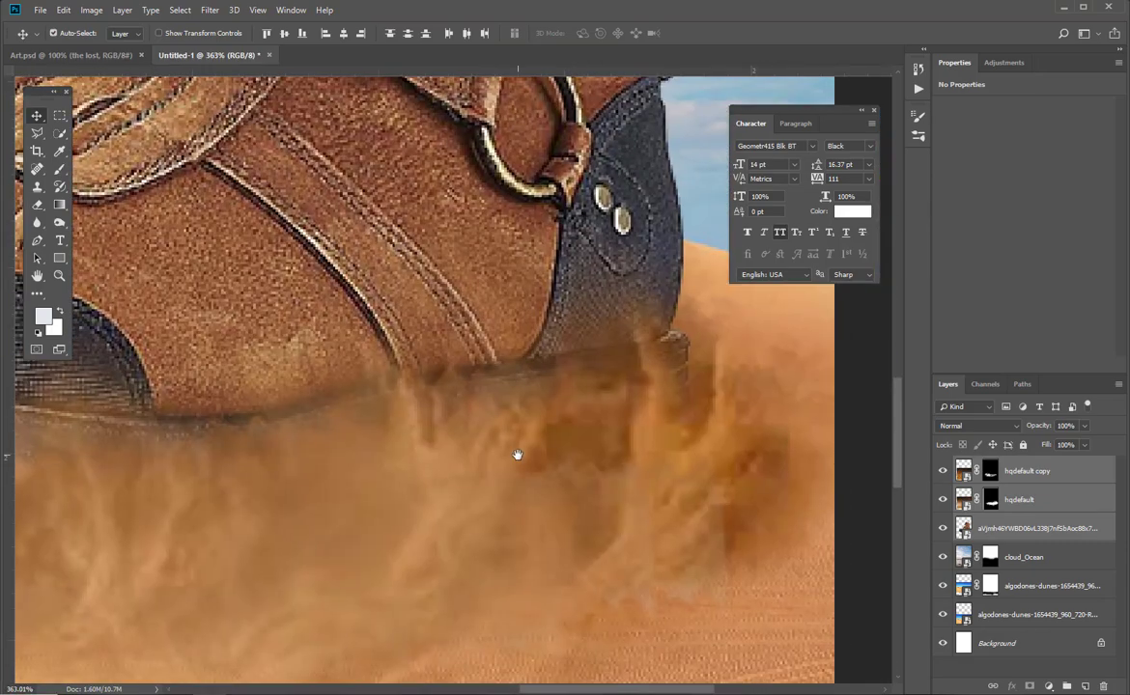
scroll(518, 454, "down", 6)
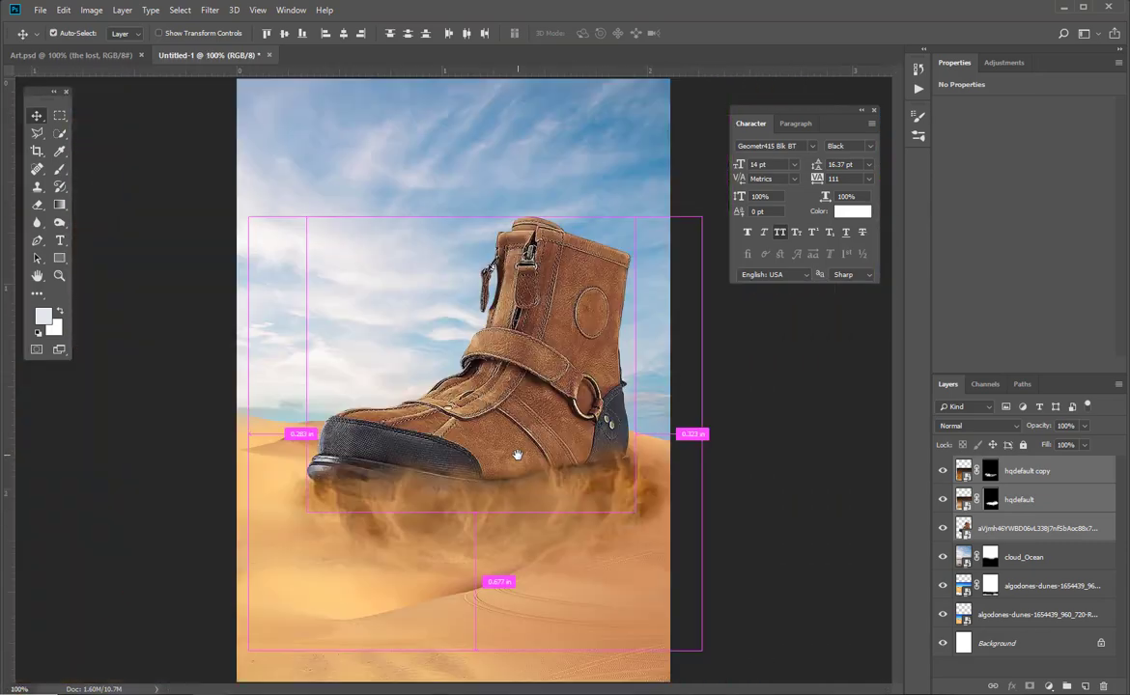
scroll(517, 454, "up", 2)
left_click_drag(614, 584, 620, 377)
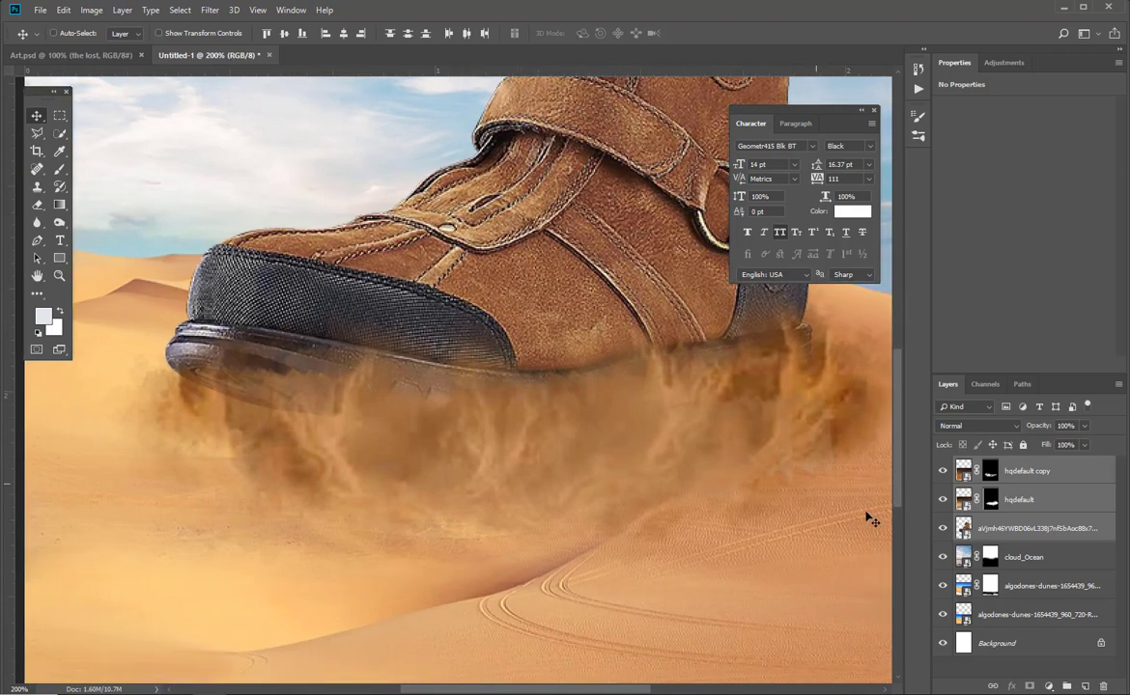
left_click(1038, 594)
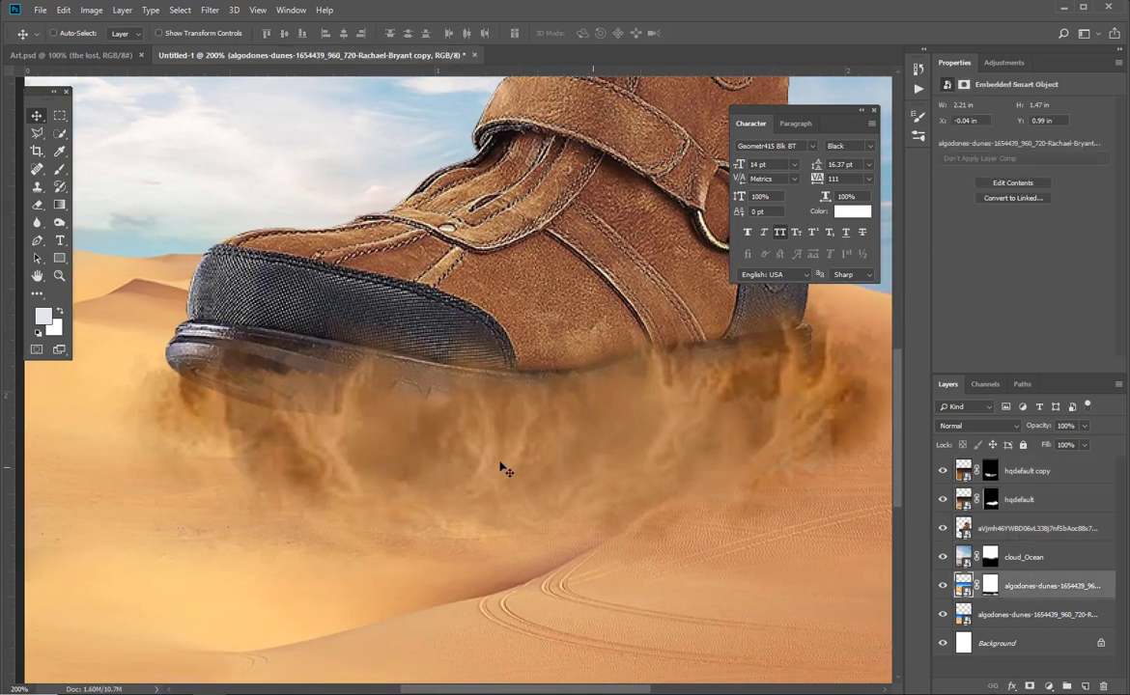
left_click_drag(503, 491, 472, 439)
left_click_drag(471, 447, 471, 459)
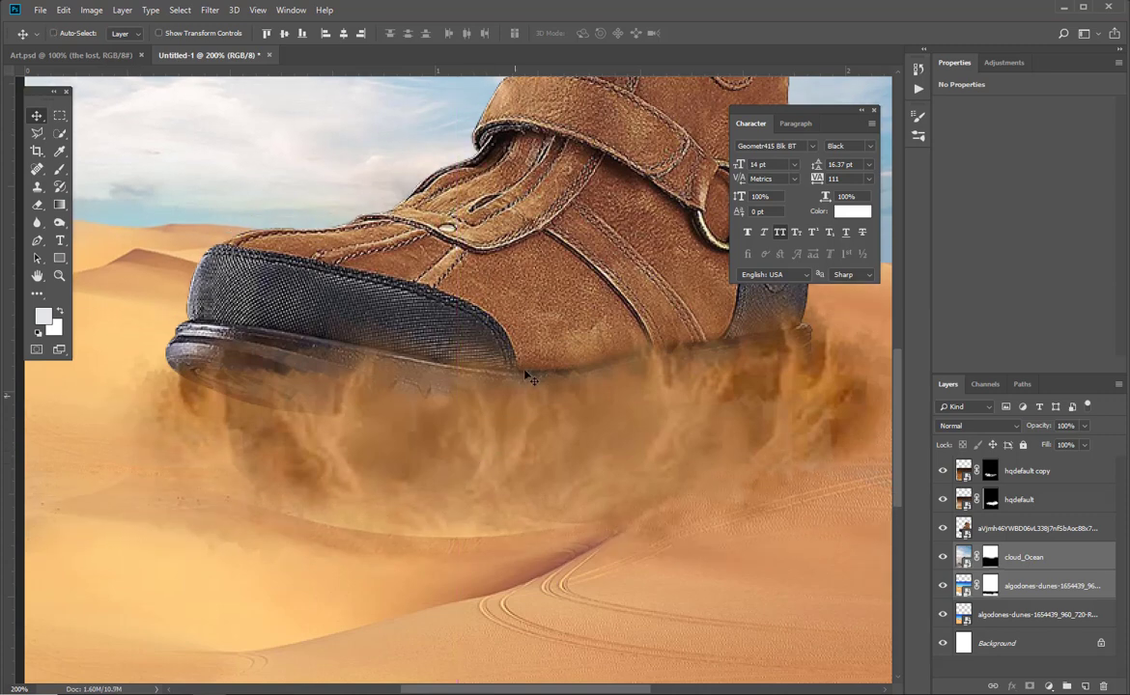
Hide the cloud_Ocean layer and move only the boot layer slightly down into the dust
left_click(943, 560)
left_click(1051, 480)
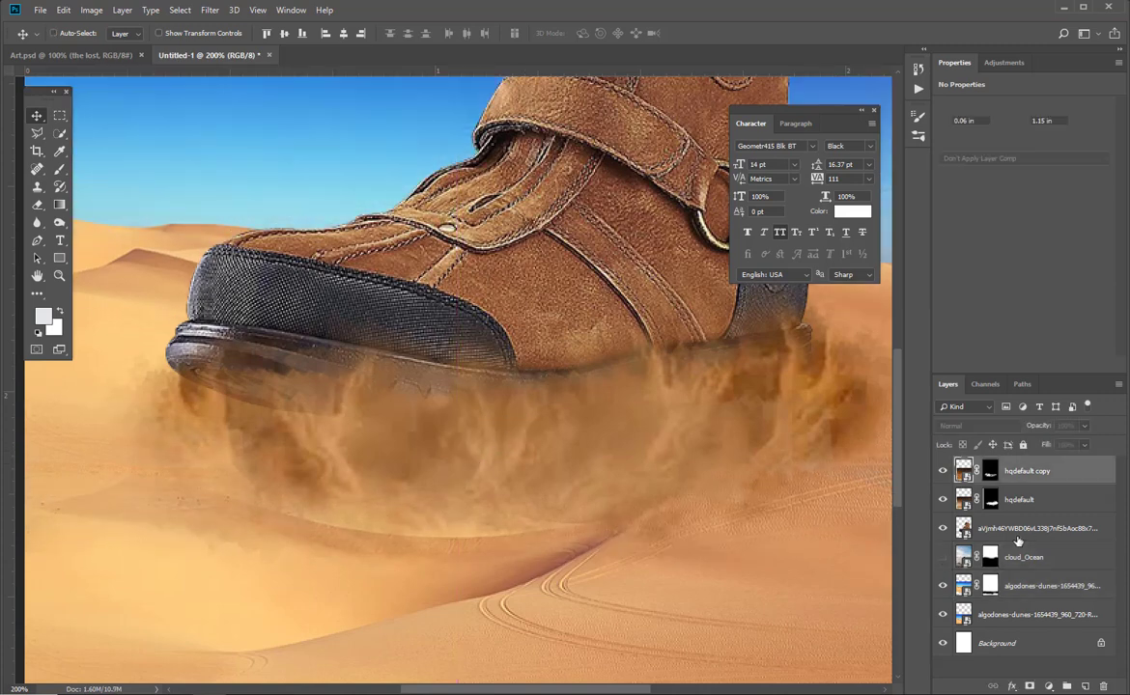
left_click(494, 356, "ctrl")
left_click_drag(489, 292, 487, 309)
left_click_drag(646, 421, 324, 450)
left_click_drag(422, 411, 571, 495)
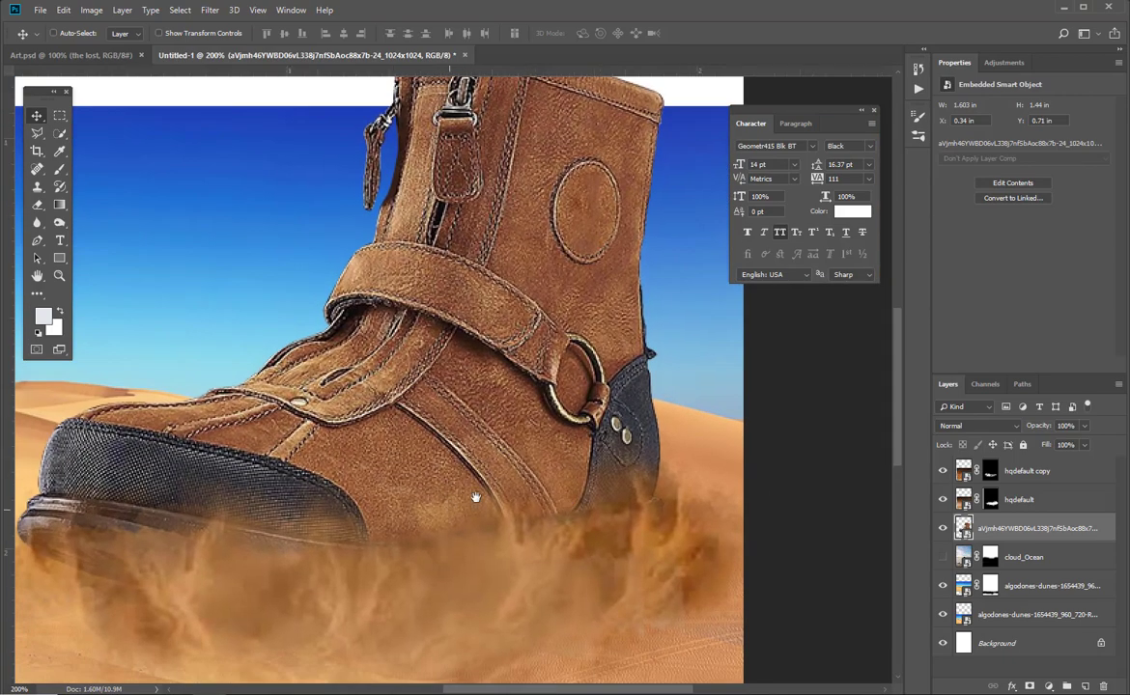
left_click_drag(474, 497, 548, 406)
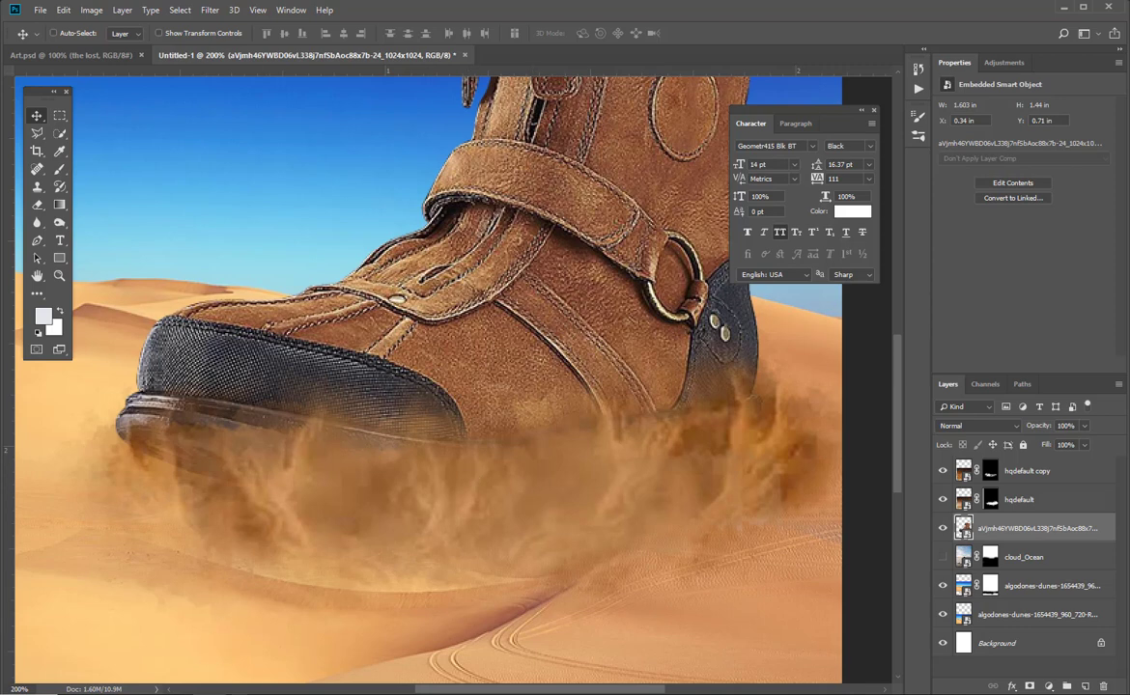
Place the baja-1000-baja-baha-pustynya image from the Excercise Files folder and move its layer to the top of the stack
mouse_move(193, 692)
left_click(216, 640)
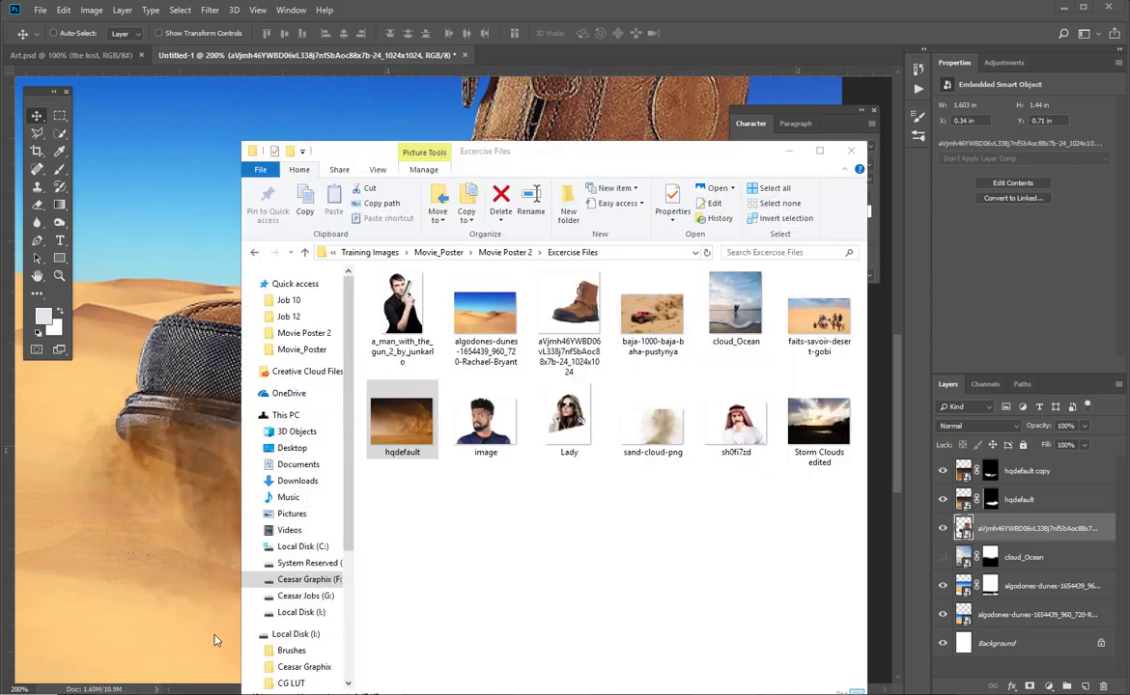
left_click(653, 314)
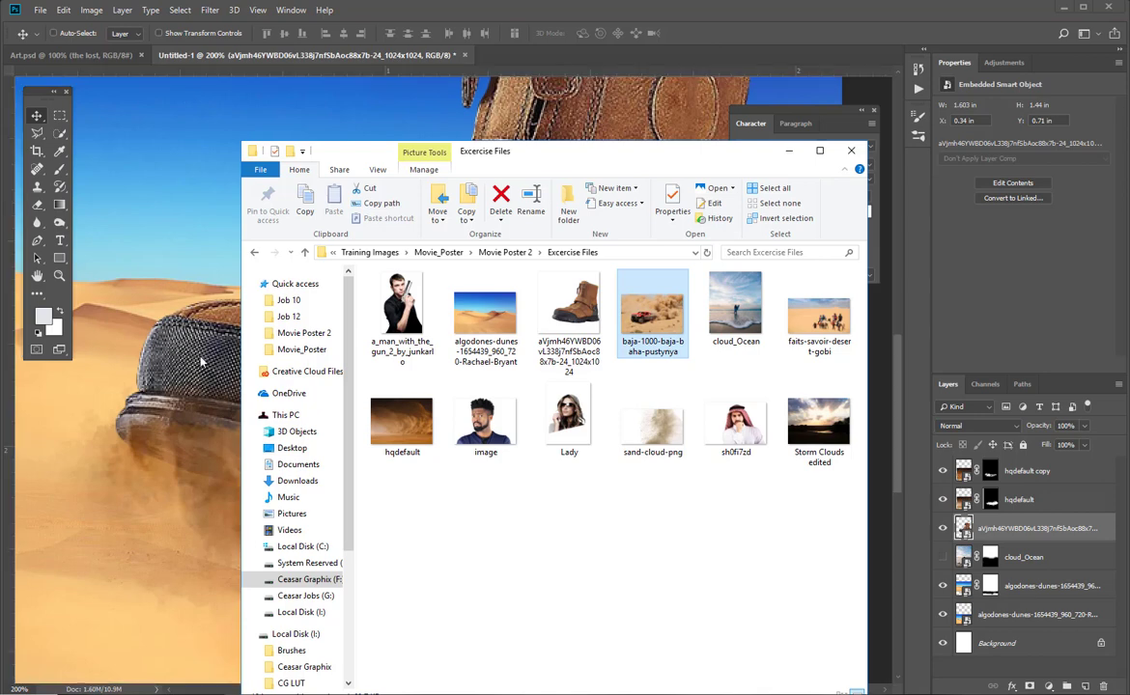
left_click_drag(201, 361, 203, 362)
key("Return")
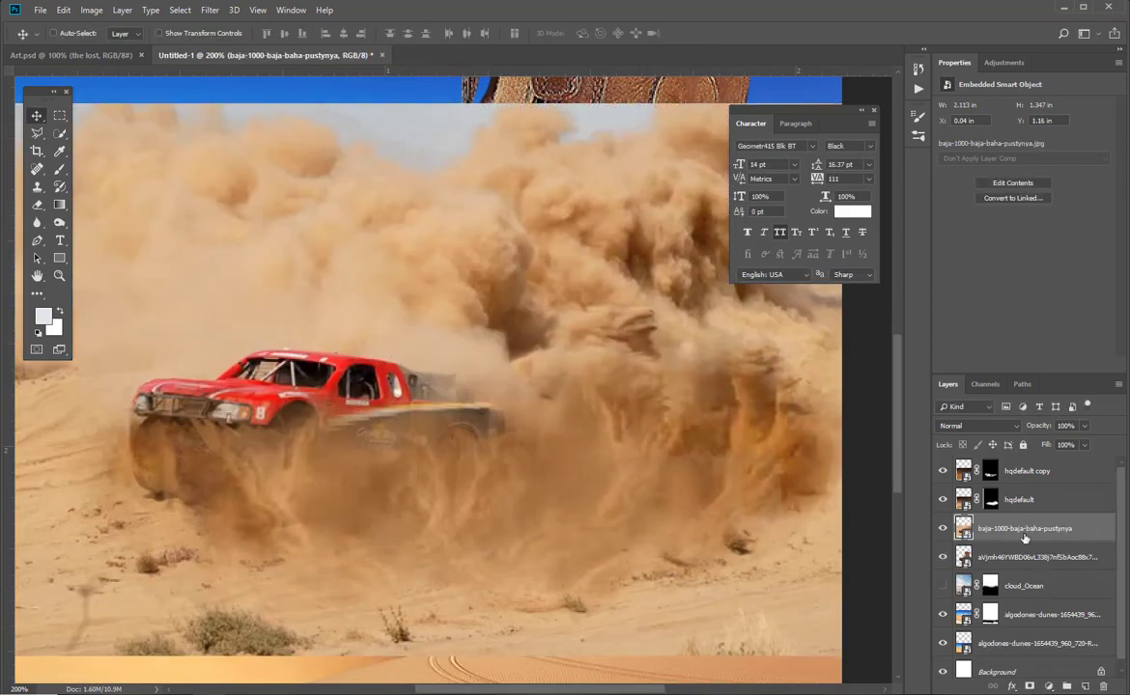
left_click_drag(1025, 537, 1025, 458)
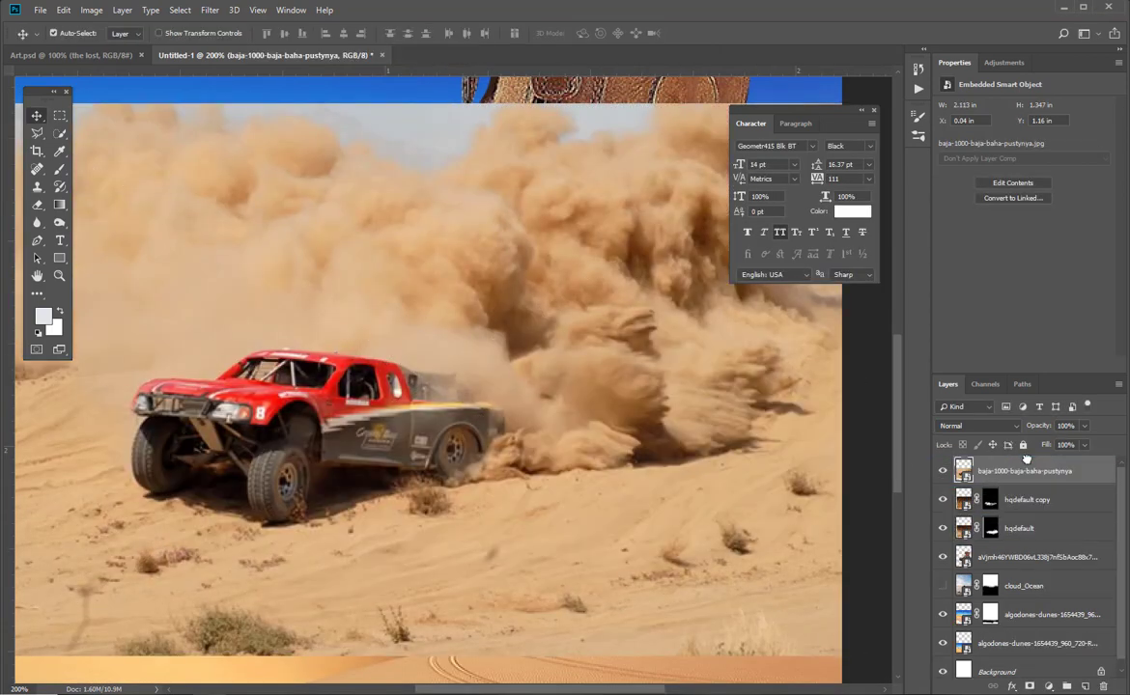
Hide the whole baja-1000 truck image behind a black layer mask
key("ctrl+minus")
key("ctrl+minus")
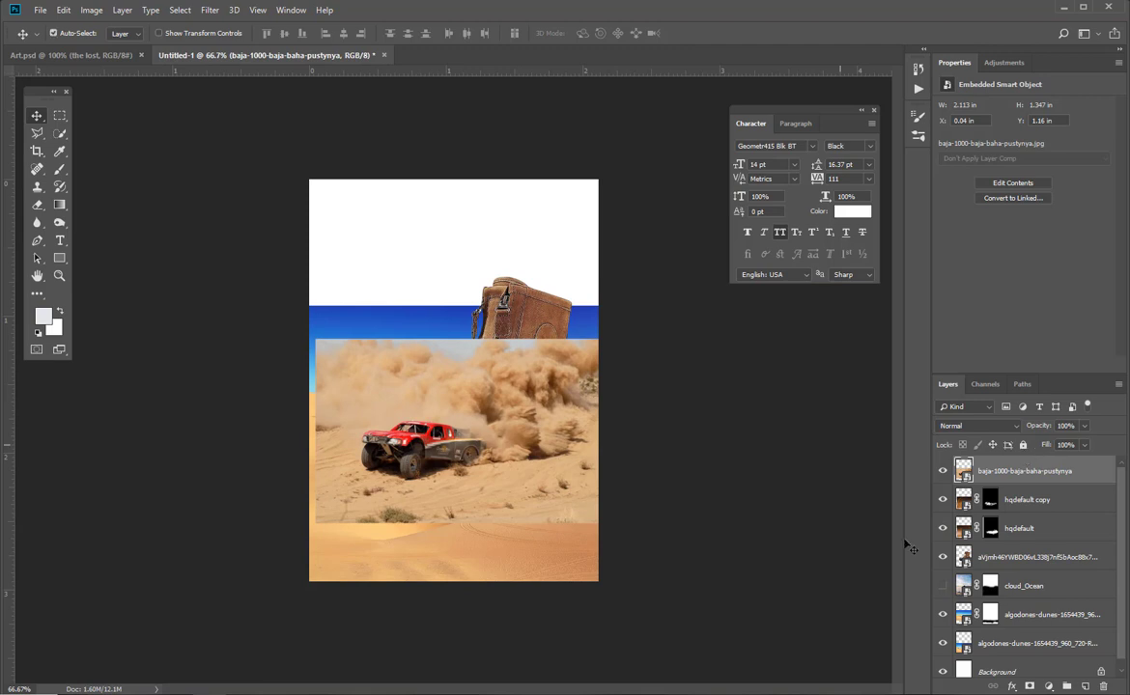
key("ctrl+plus")
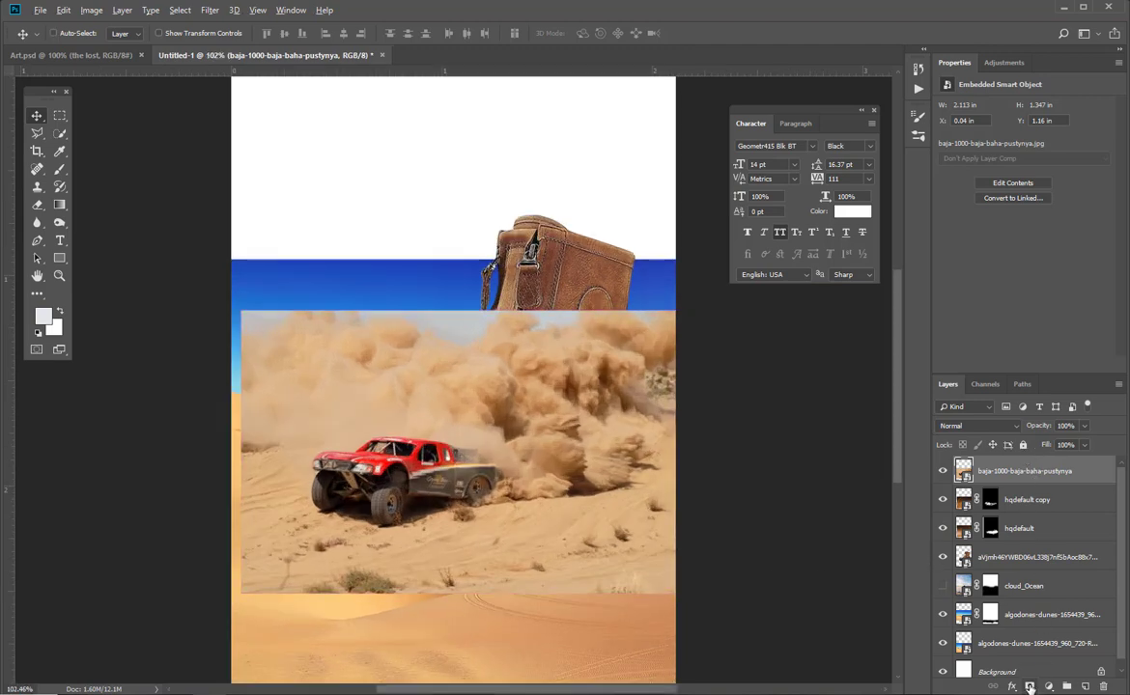
left_click(1029, 687, "alt")
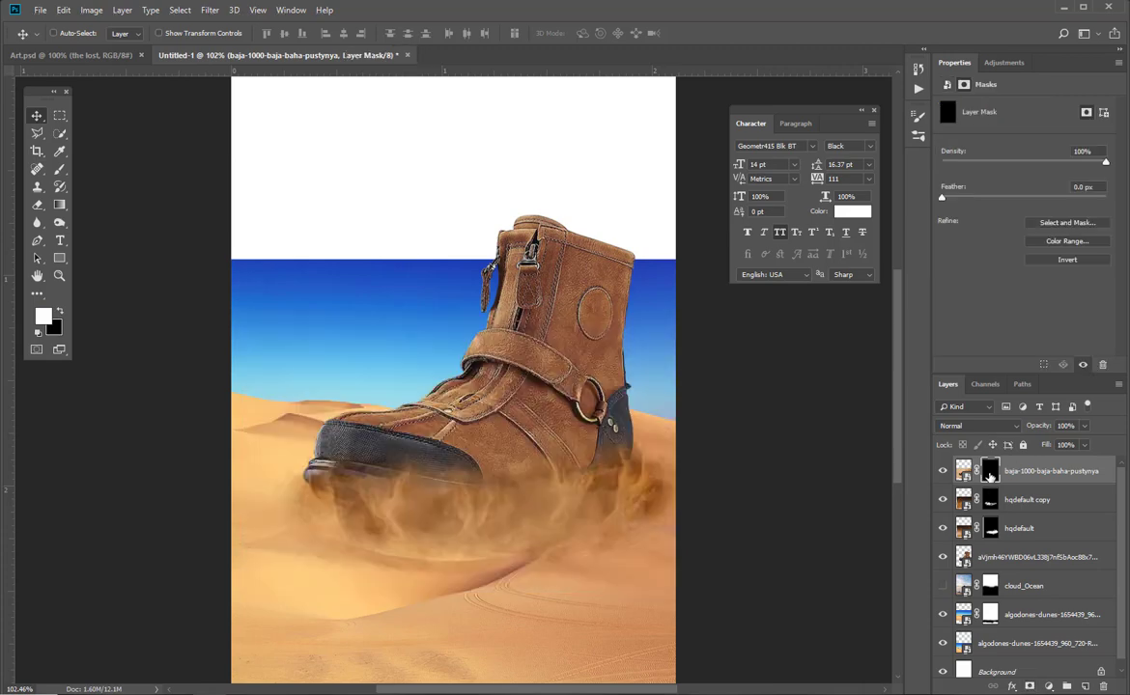
Choose the textured 494 px brush tip with 1% spacing for painting on the baja-1000 layer's mask
scroll(453, 410, "up", 3)
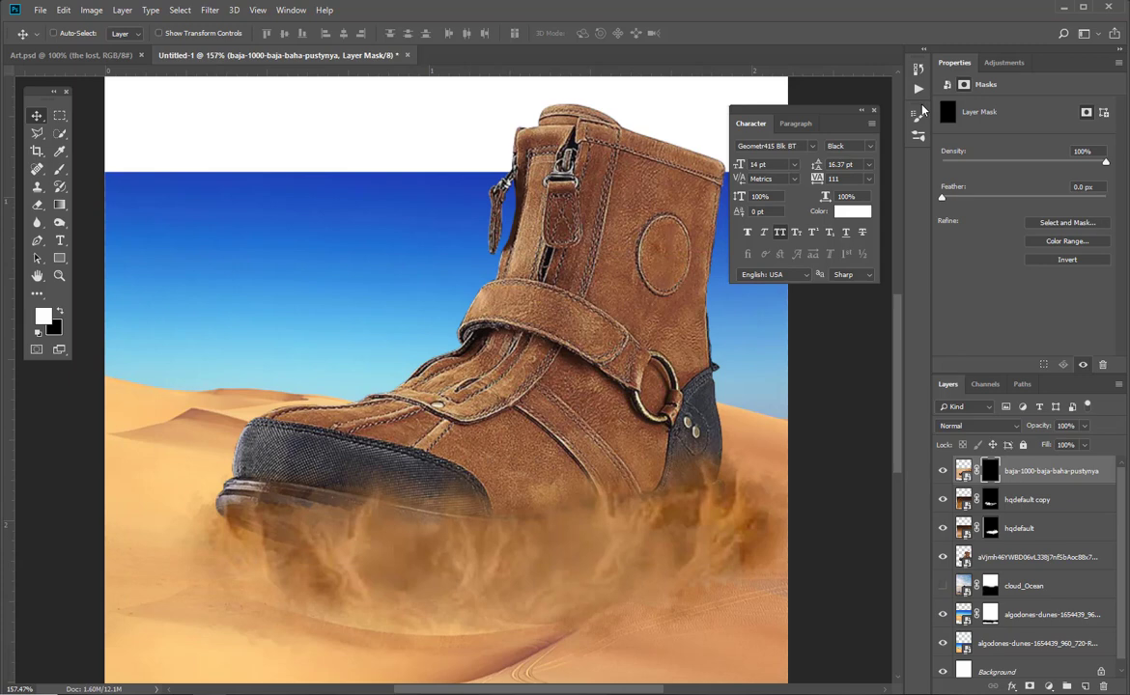
left_click(918, 116)
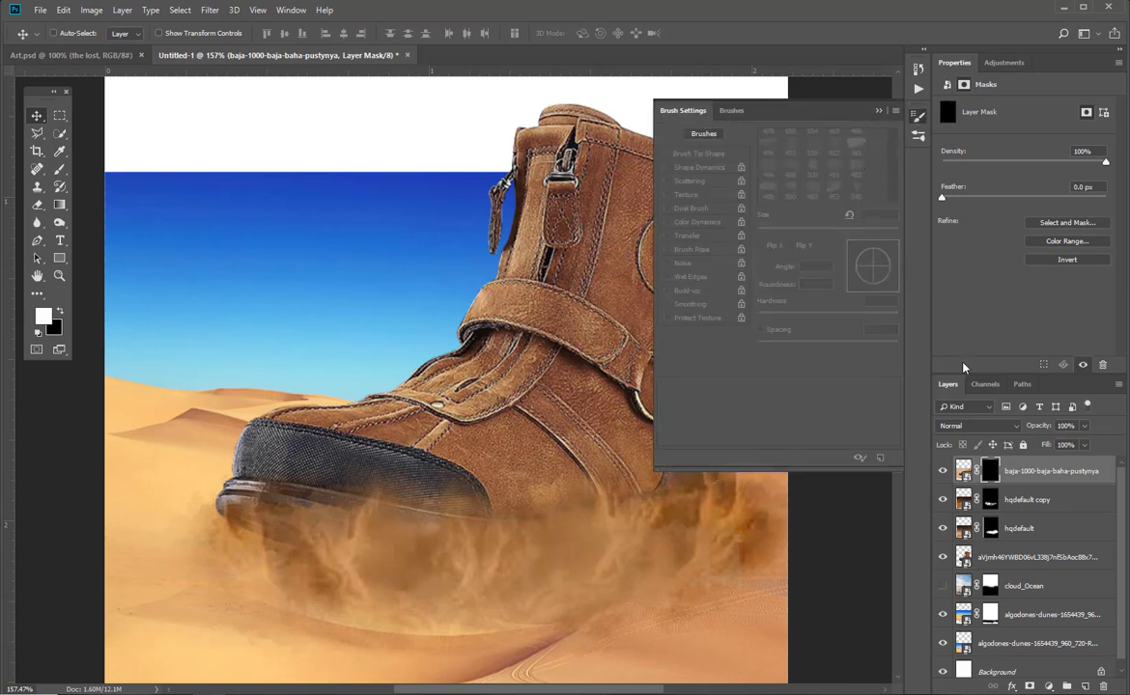
key("b")
scroll(863, 191, "down", 1)
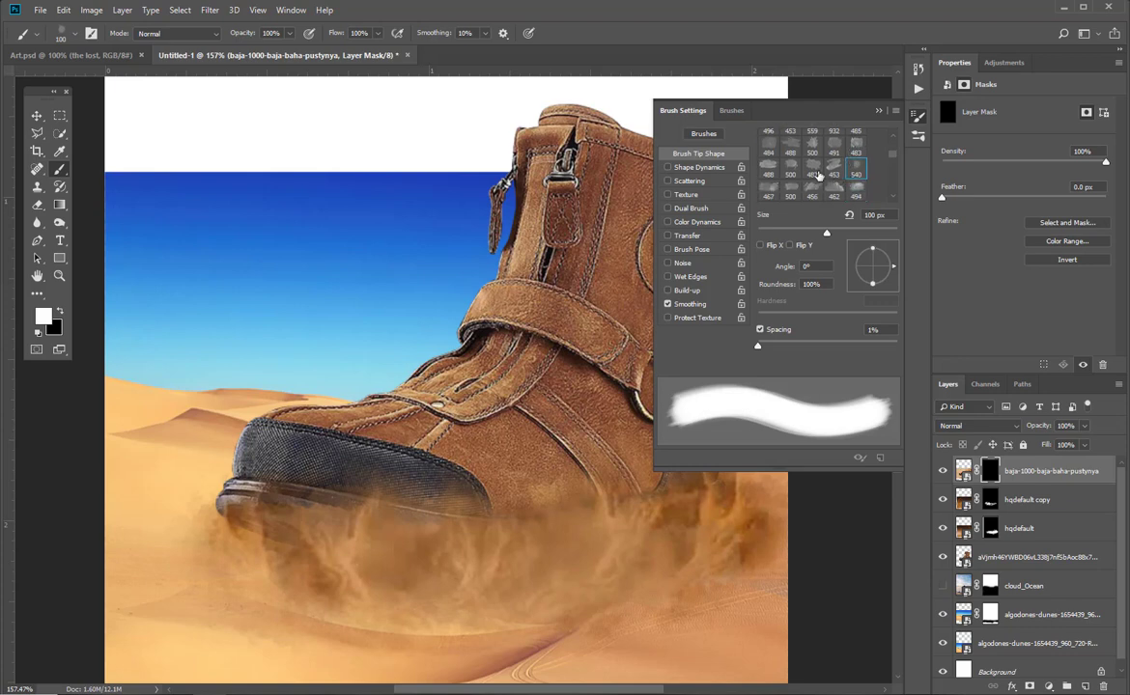
left_click(790, 168)
left_click_drag(773, 345, 758, 344)
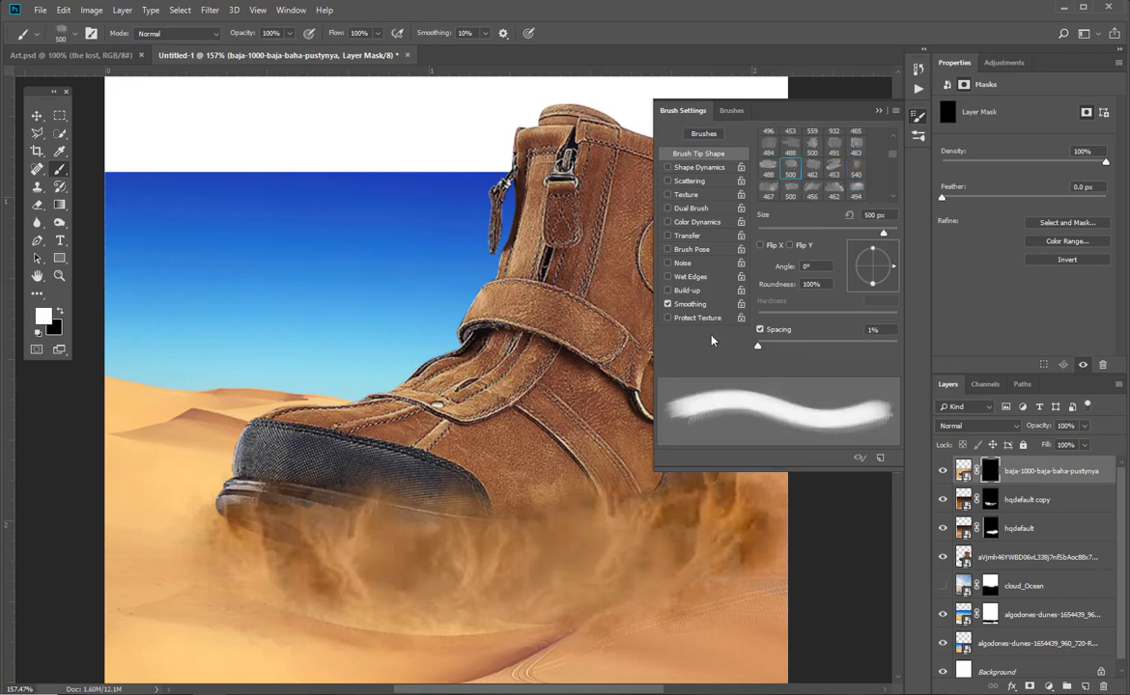
left_click(856, 191)
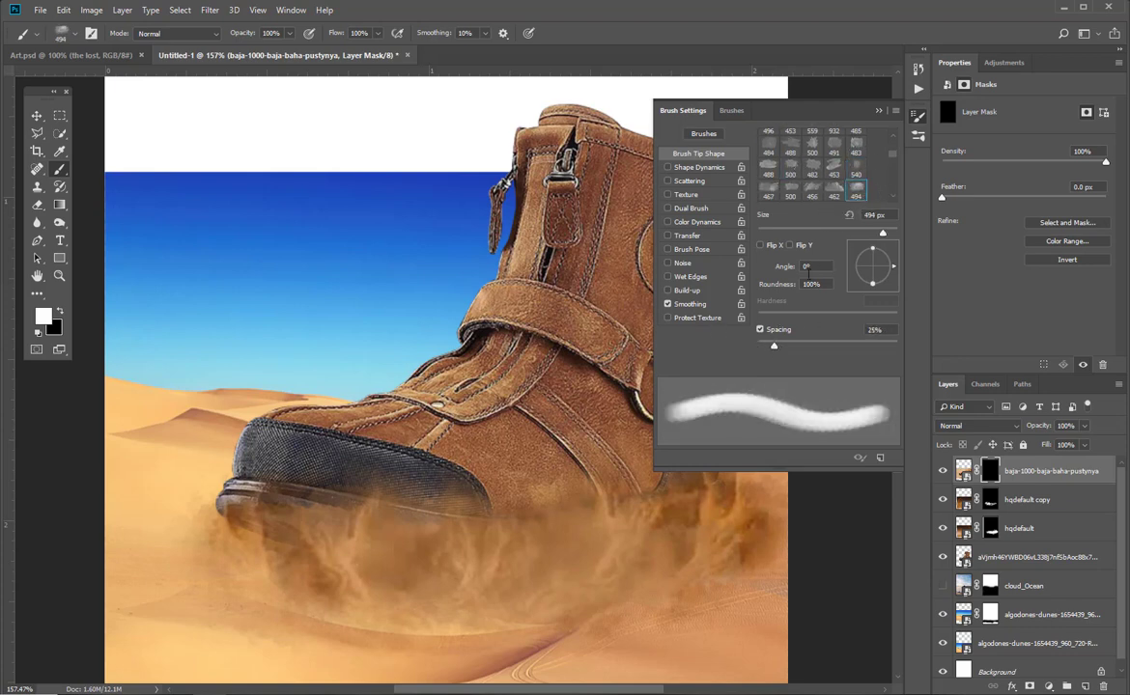
left_click_drag(773, 342, 758, 343)
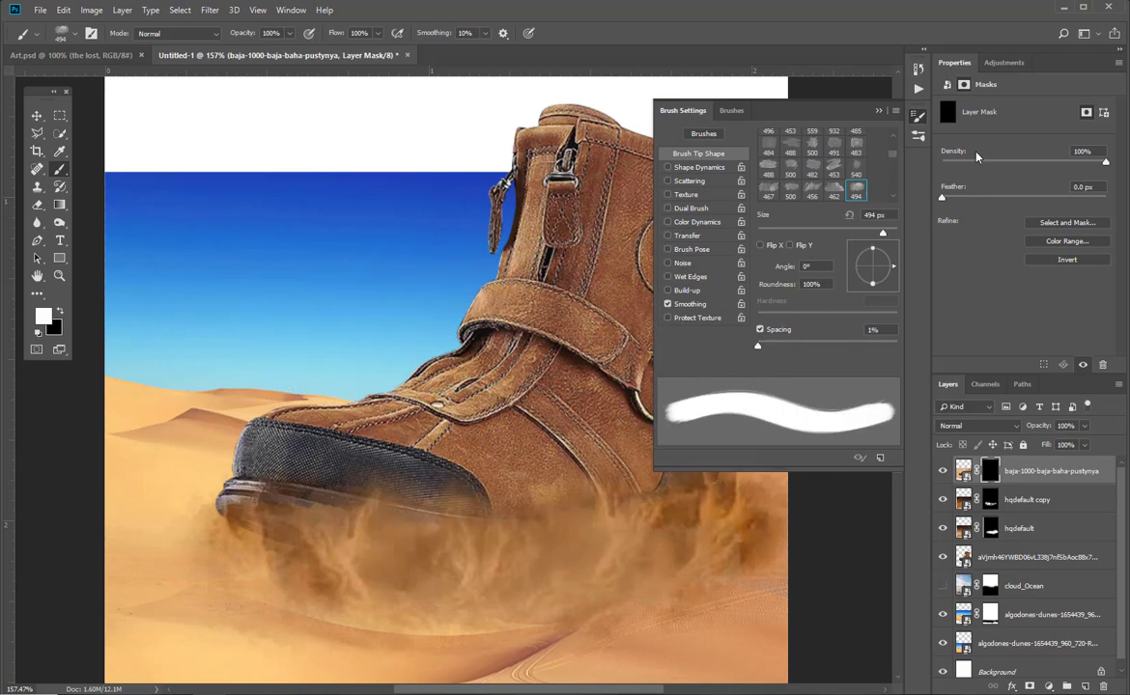
left_click(875, 110)
left_click(989, 470, "ctrl")
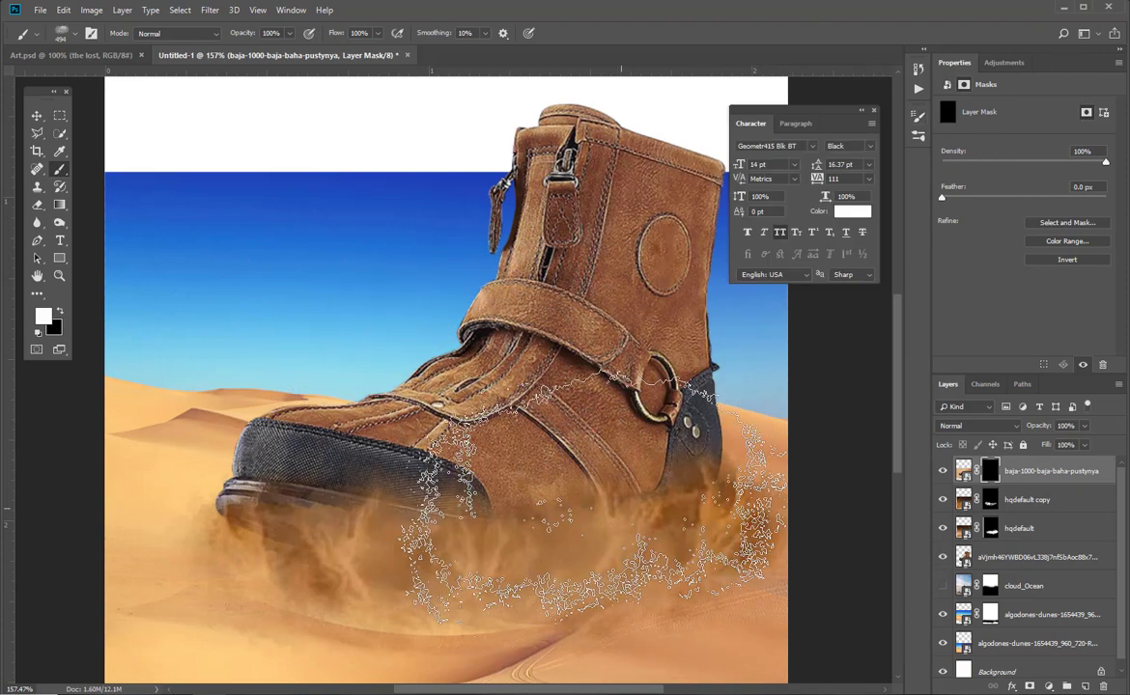
Try revealing the truck's dust below the boot by painting the mask with the brush reduced to 175 px
key("bracketleft")
key("bracketleft")
key("bracketleft")
key("bracketleft")
key("bracketleft")
key("bracketleft")
key("bracketleft")
key("bracketleft")
key("bracketleft")
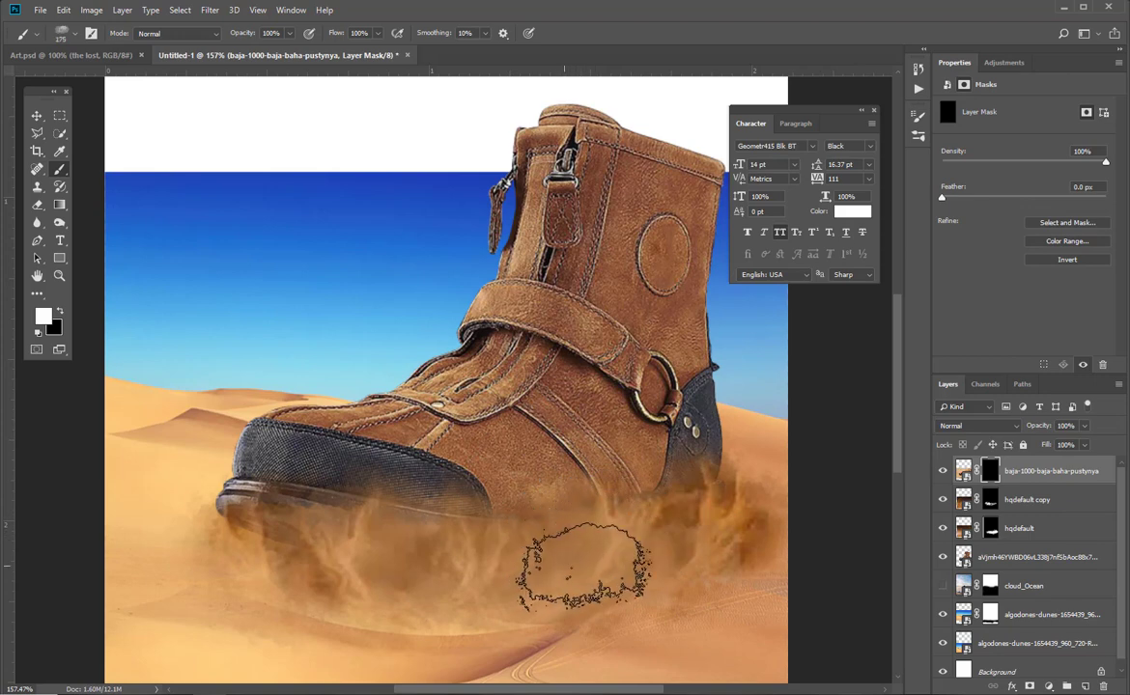
left_click(586, 564)
left_click_drag(627, 524, 626, 439)
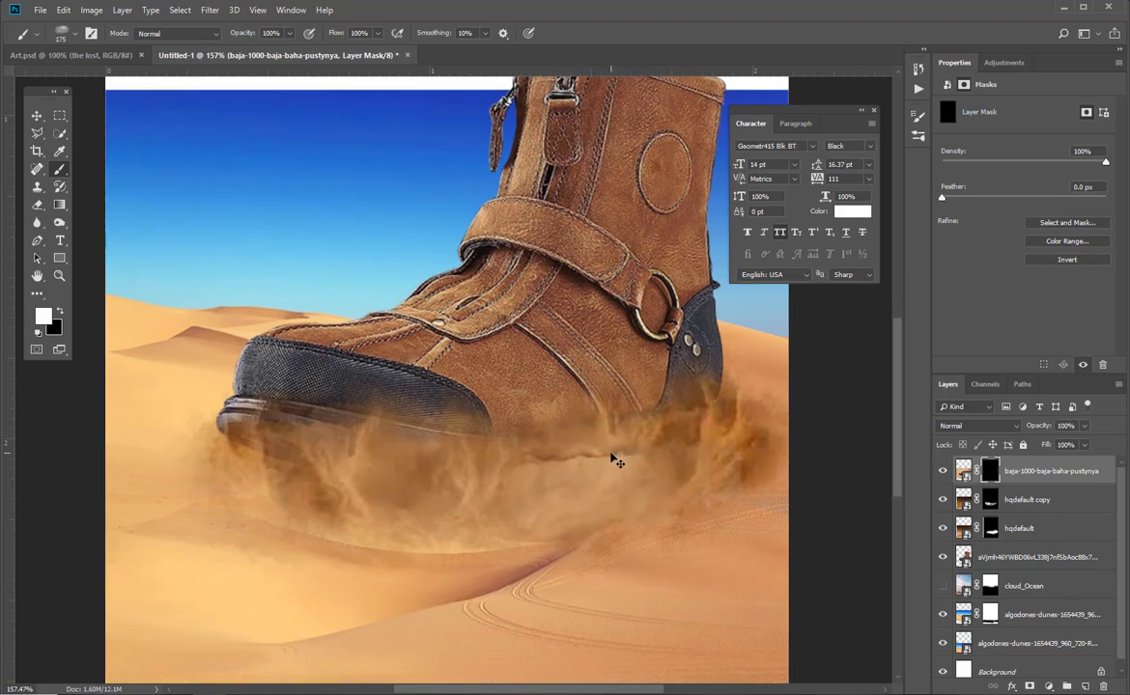
key("ctrl+z")
Try painting the dust in along the underside of the boot with smaller brush sizes, up to 125 px
key("bracketleft")
left_click(643, 468)
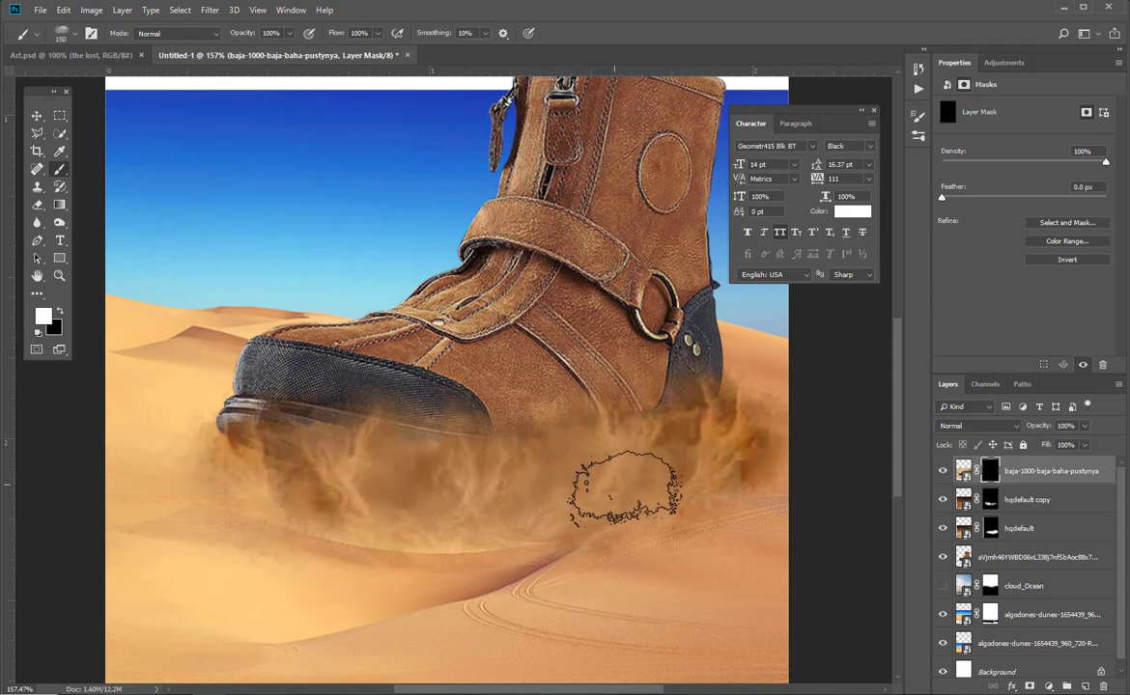
key("bracketleft")
key("bracketleft")
key("bracketleft")
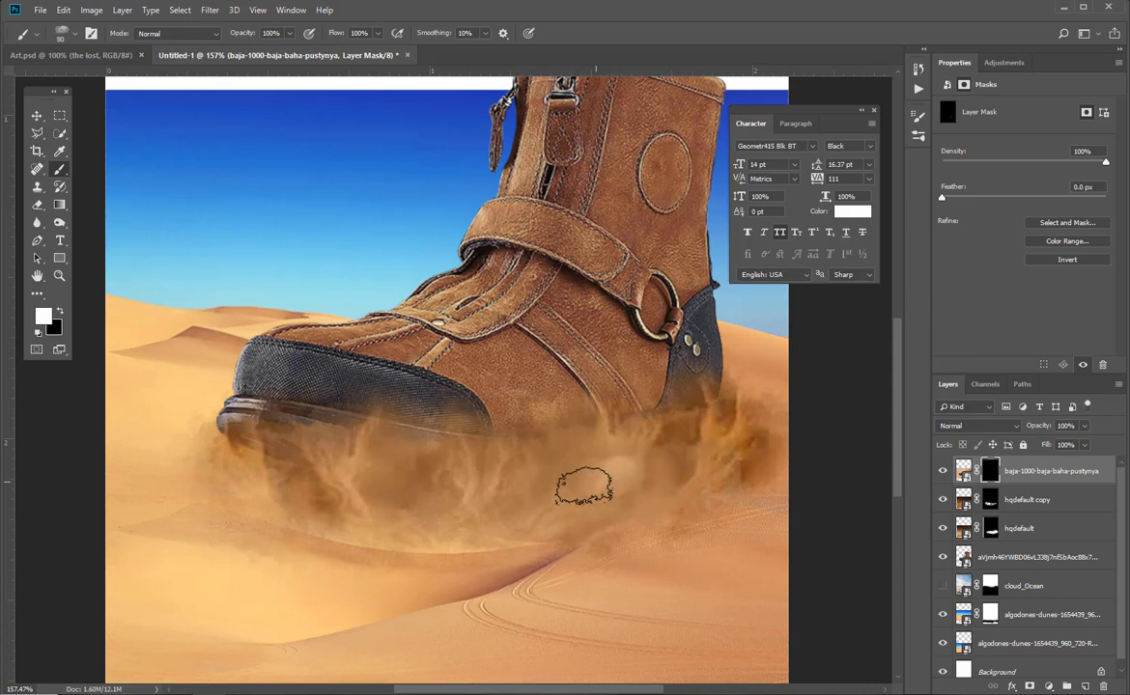
key("bracketright")
key("bracketright")
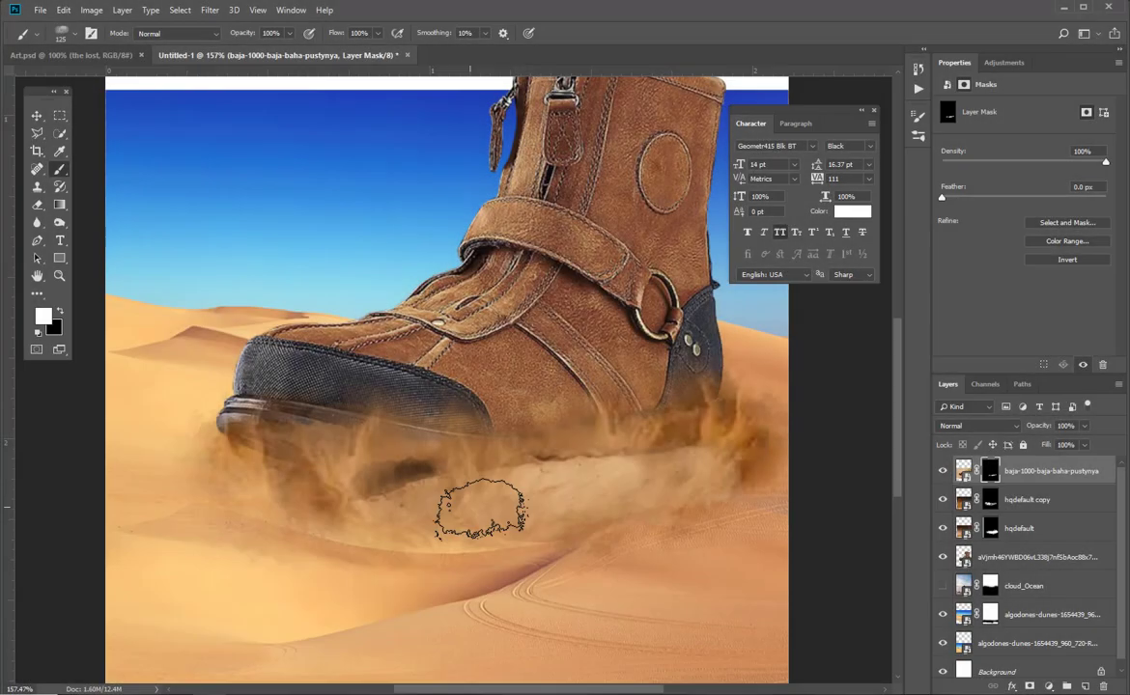
key("ctrl+alt+z")
key("ctrl+alt+z")
key("ctrl+alt+z")
key("ctrl+alt+z")
key("ctrl+alt+z")
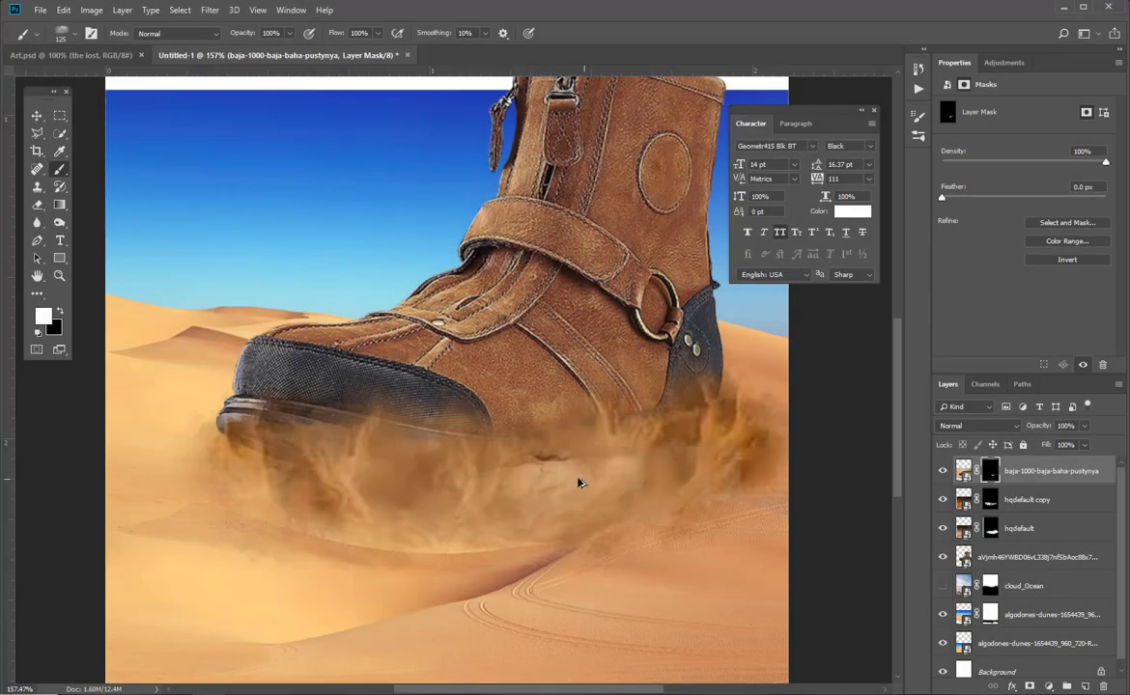
Reveal the dust in a thin band along the sole, from the heel towards the toe, with an 80 px brush
key("bracketleft")
key("bracketleft")
key("bracketleft")
left_click(736, 464)
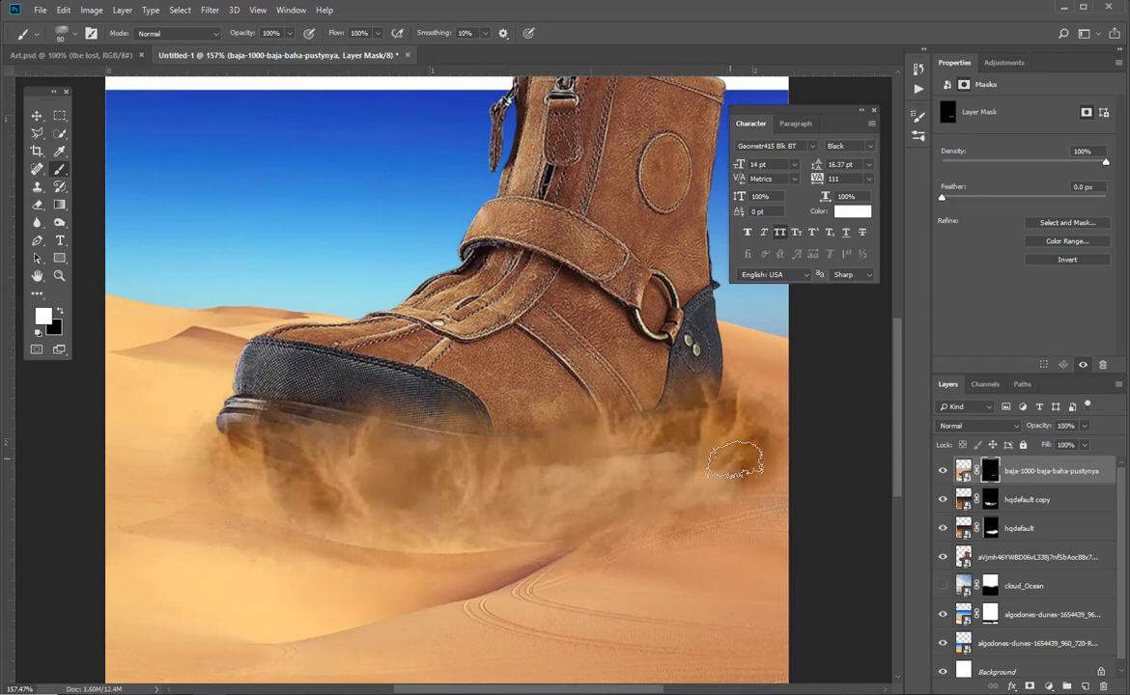
left_click(373, 497)
key("ctrl+alt+z")
left_click_drag(491, 514, 546, 461)
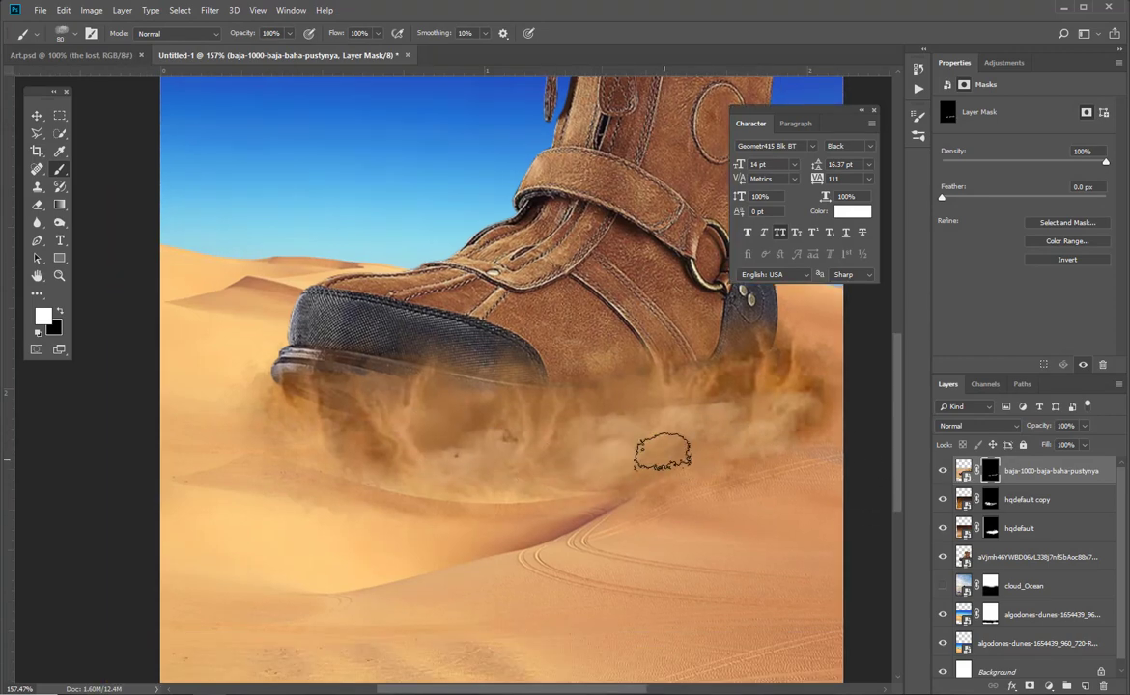
Duplicate the masked baja-1000 dust layer, flip the copy horizontally and shift it towards the toe of the boot
key("ctrl+j")
key("ctrl+t")
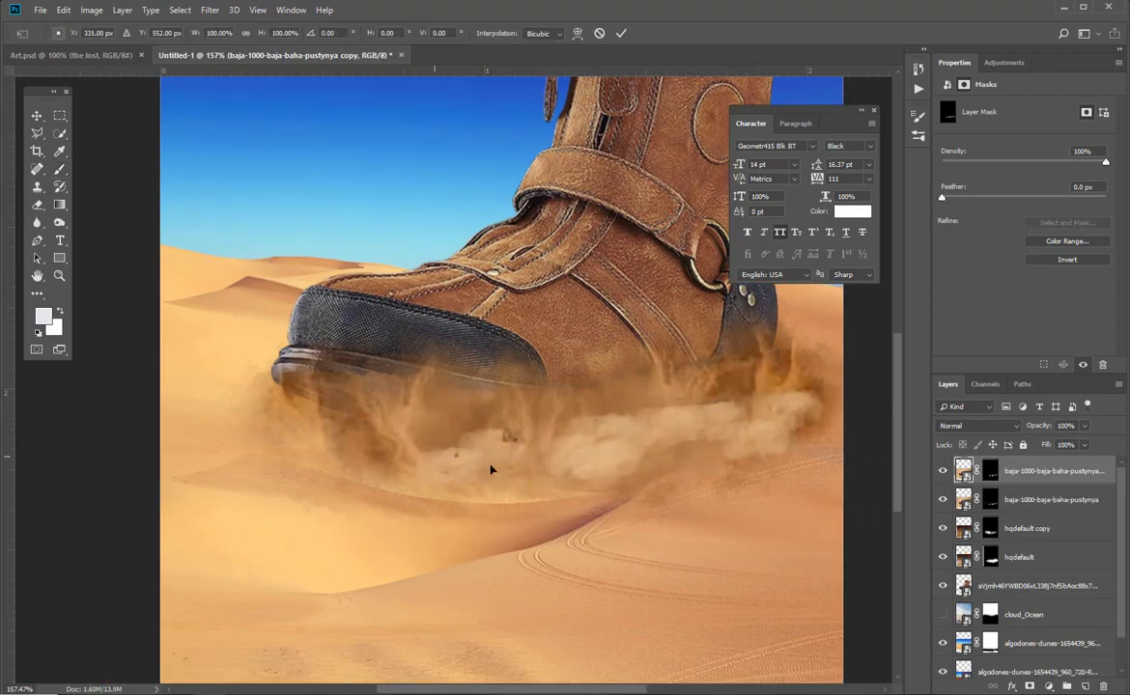
right_click(508, 396)
left_click(570, 558)
mouse_move(719, 421)
left_mouse_down()
mouse_move(587, 421)
mouse_move(582, 462)
mouse_move(527, 431)
left_mouse_up()
key("Return")
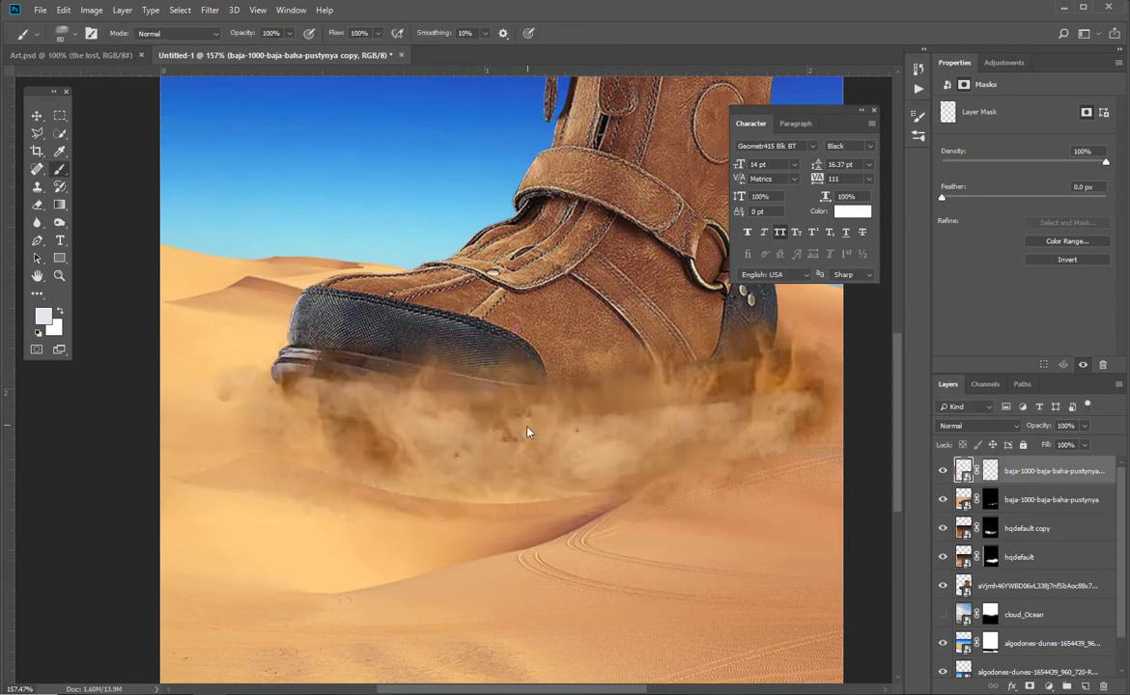
Reveal more dust under the toe by painting the copied layer's mask with a 125 px brush
left_click(986, 471)
key("bracketright")
key("bracketright")
key("bracketright")
left_click_drag(433, 448, 516, 408)
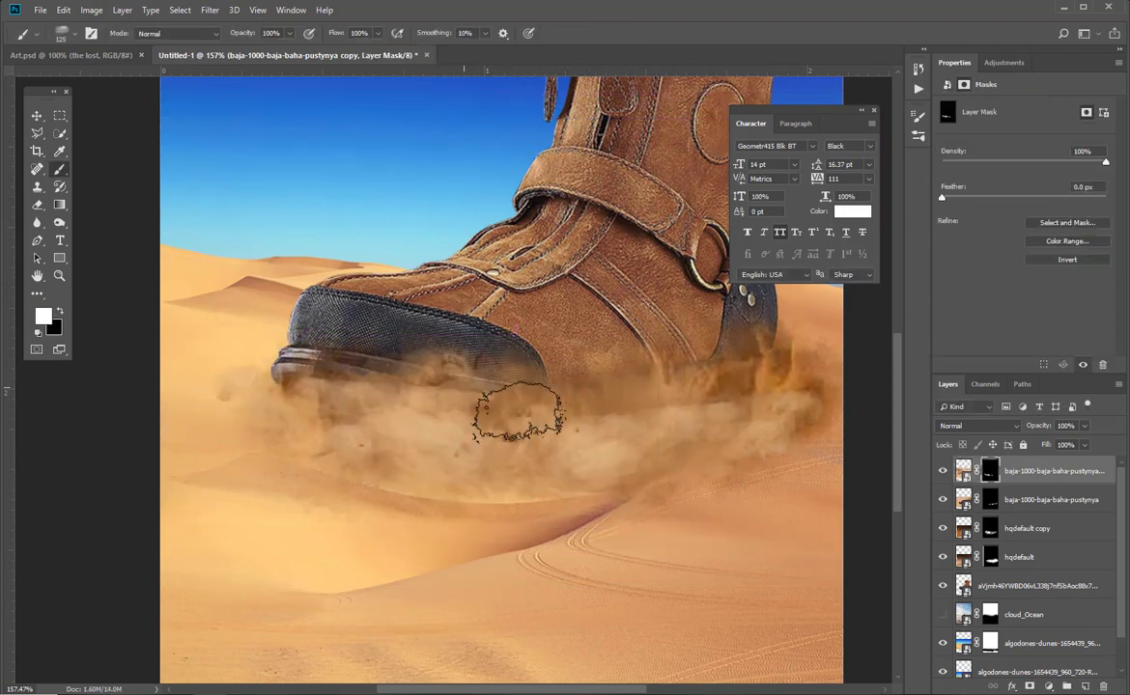
Duplicate the flipped dust layer again and move this second copy up over the side of the boot
mouse_move(448, 246)
left_mouse_down()
mouse_move(429, 302)
mouse_move(389, 335)
left_mouse_up()
left_click(1025, 472)
key("ctrl+j")
left_click_drag(343, 482, 578, 388)
Spread soft dust over the lower boot by painting the second copy's mask with an enlarged white brush at reduced opacity
left_click(988, 471)
key("bracketright")
key("bracketright")
key("bracketright")
key("bracketright")
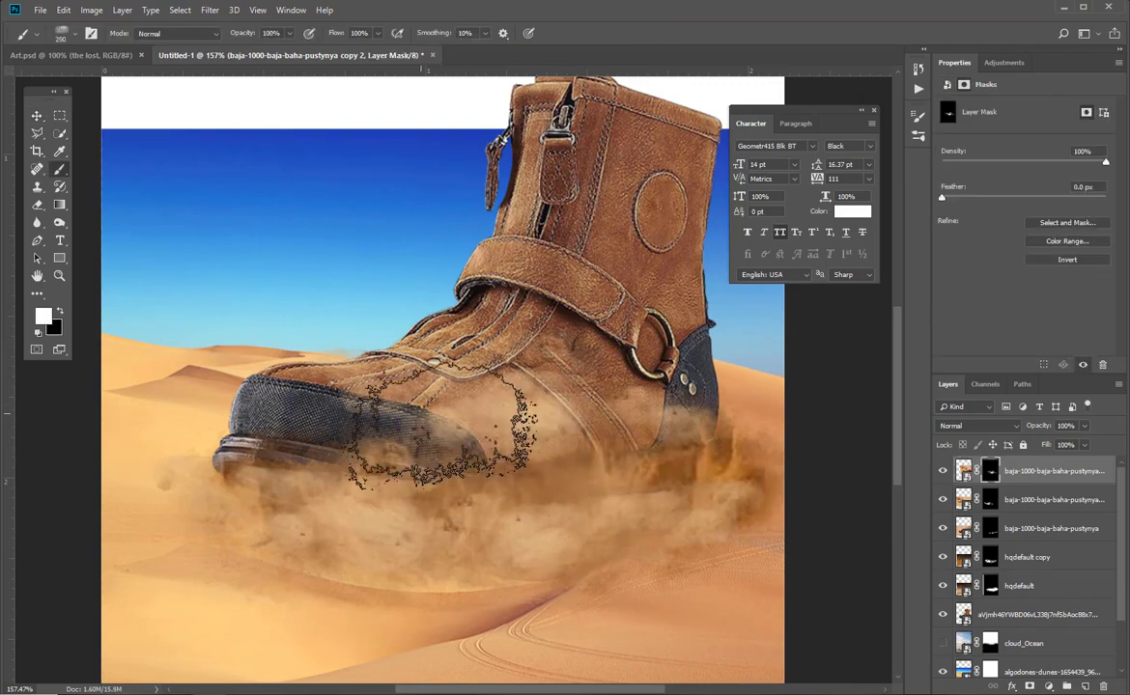
left_click(289, 33)
left_click(254, 51)
mouse_move(454, 442)
left_mouse_down()
mouse_move(610, 429)
mouse_move(386, 433)
mouse_move(273, 382)
left_mouse_up()
Lower the opacity of the second dust copy to 52%
left_click(1084, 426)
left_click_drag(1083, 441, 1055, 441)
key("v")
scroll(494, 396, "down", 2)
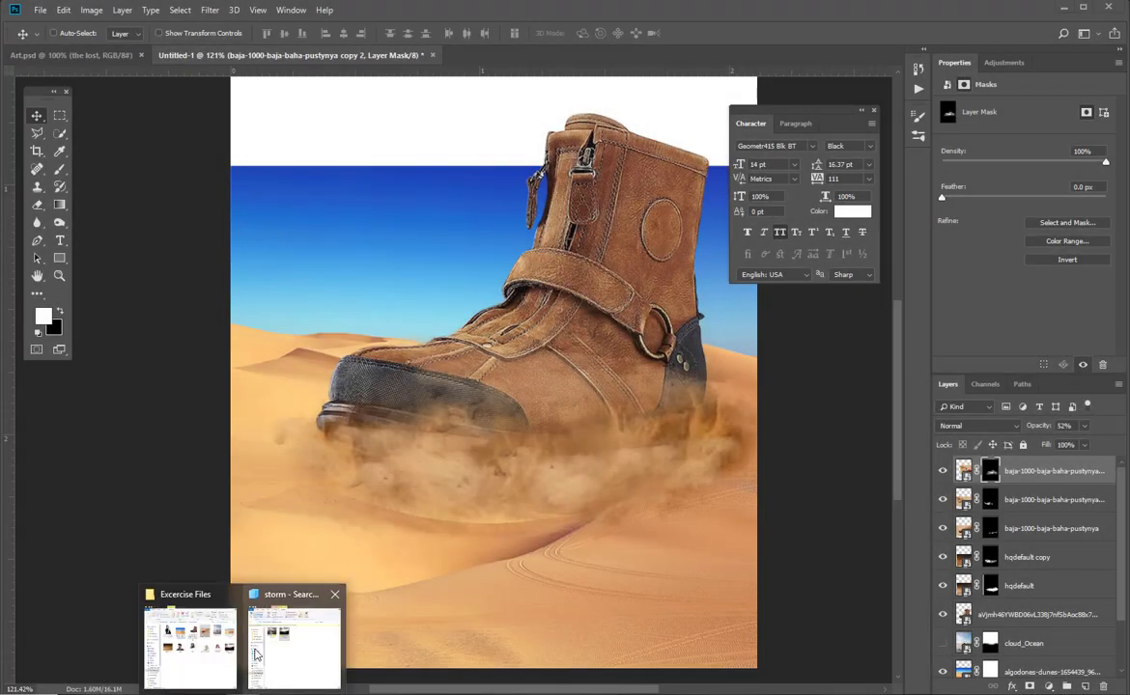
Place the sand-cloud-png image from the Excercise Files folder over the boot, rotated 90° and scaled to about 18.65%
left_click(179, 594)
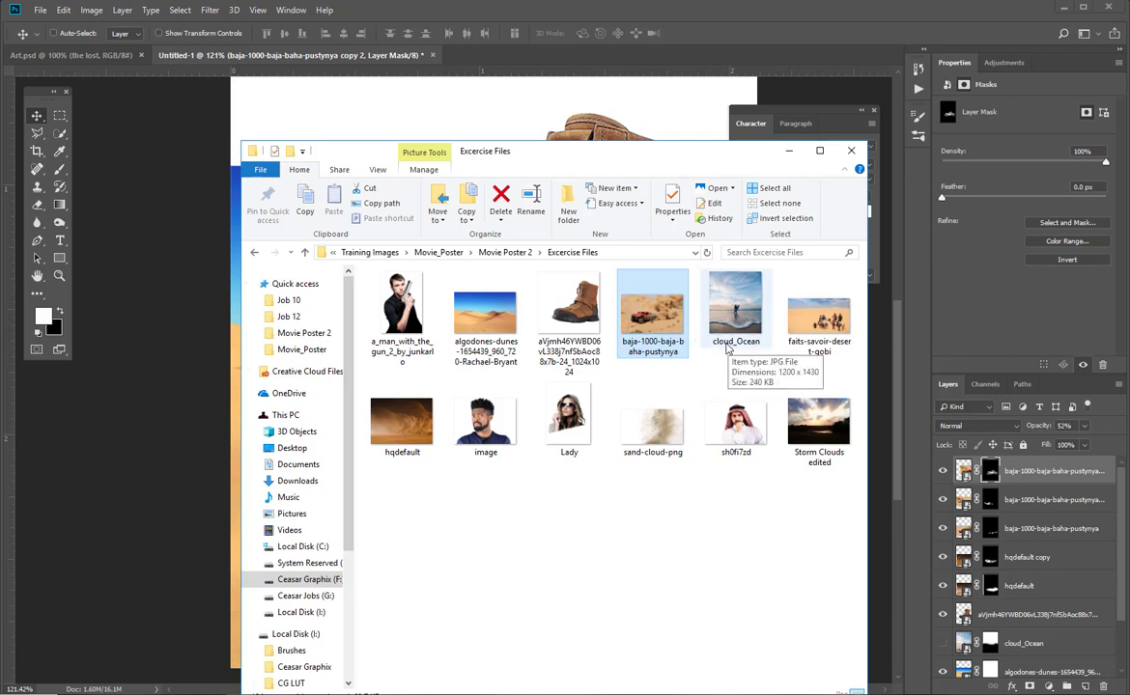
left_click_drag(627, 410, 184, 425)
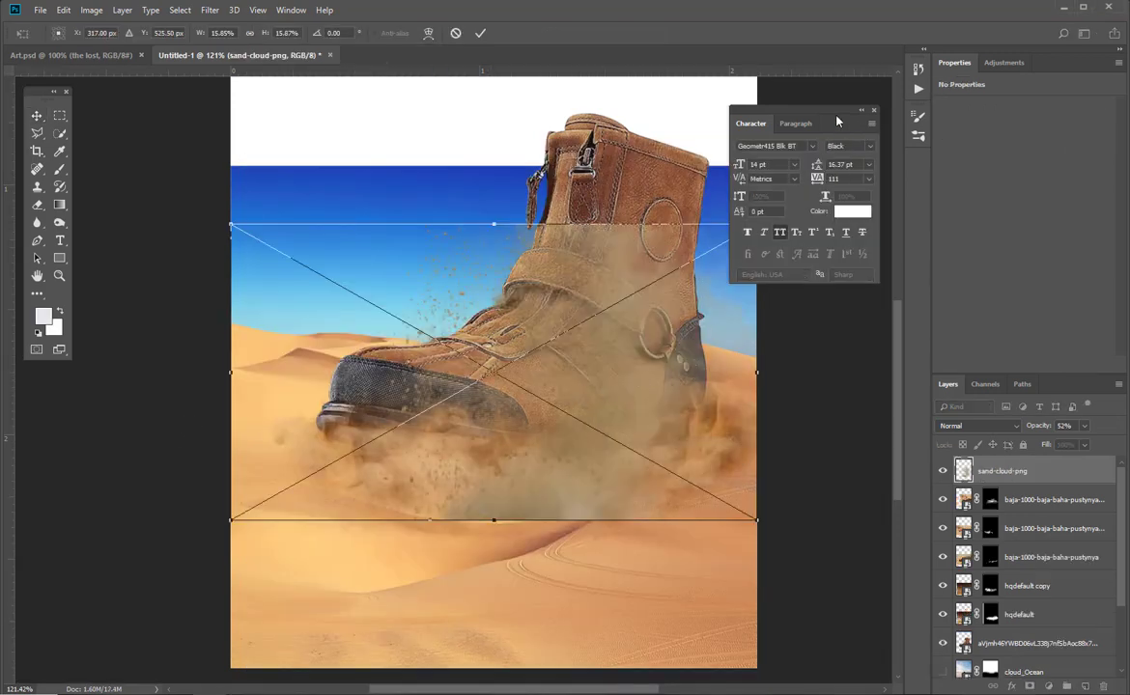
left_click_drag(836, 121, 813, 96)
left_click_drag(203, 221, 579, 245)
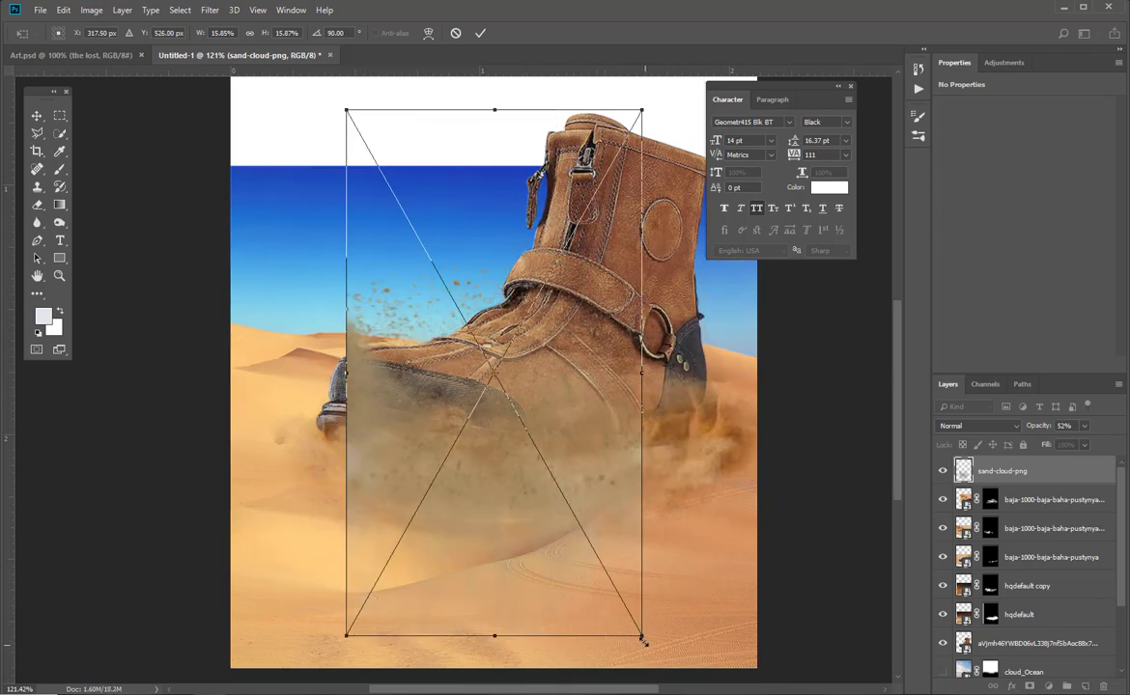
left_click_drag(642, 637, 666, 676)
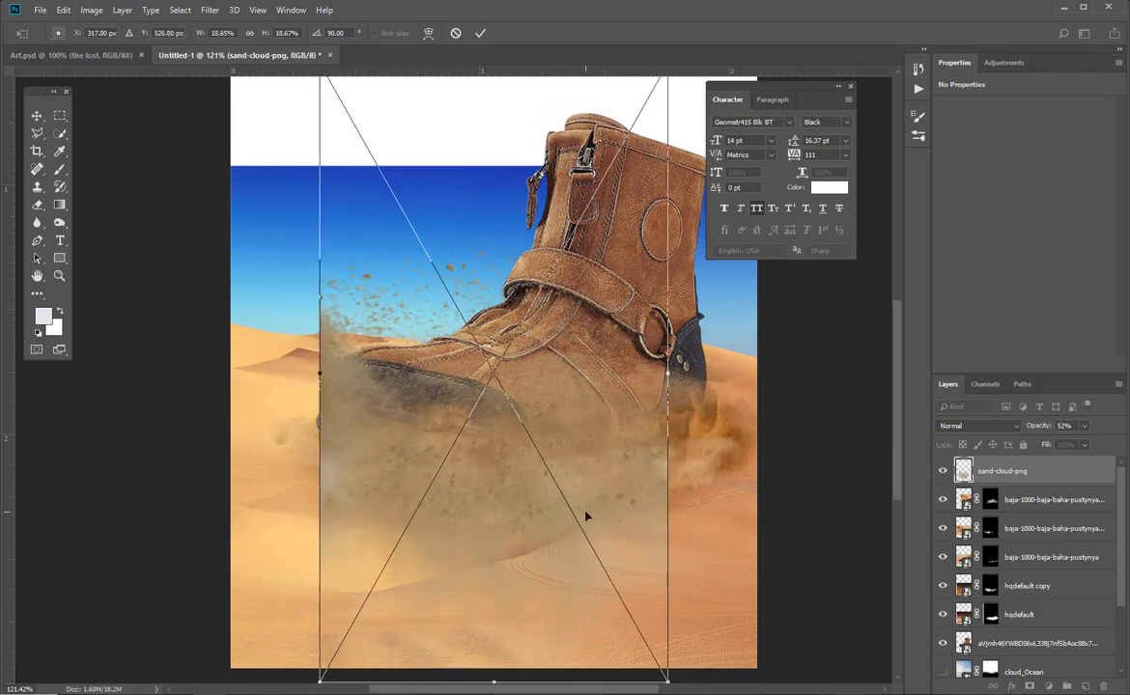
key("Return")
Set the sand-cloud-png layer's blend mode to Screen and shift it past the toe to the poster's edge
left_click_drag(559, 432, 493, 395)
left_click(983, 427)
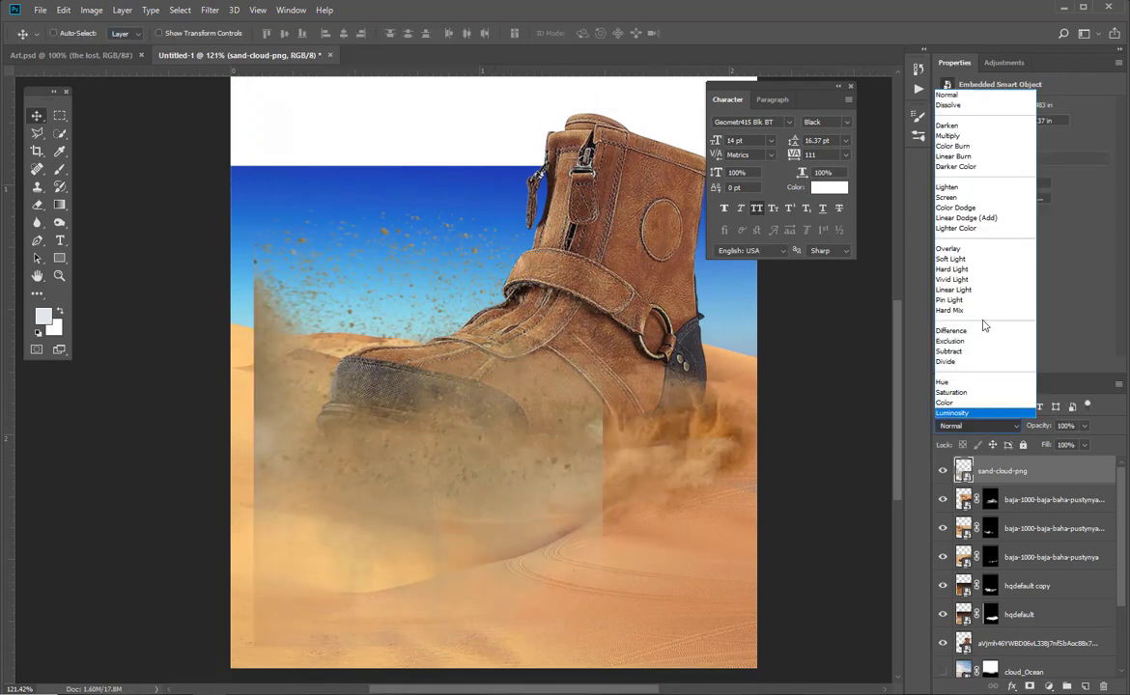
left_click(893, 185)
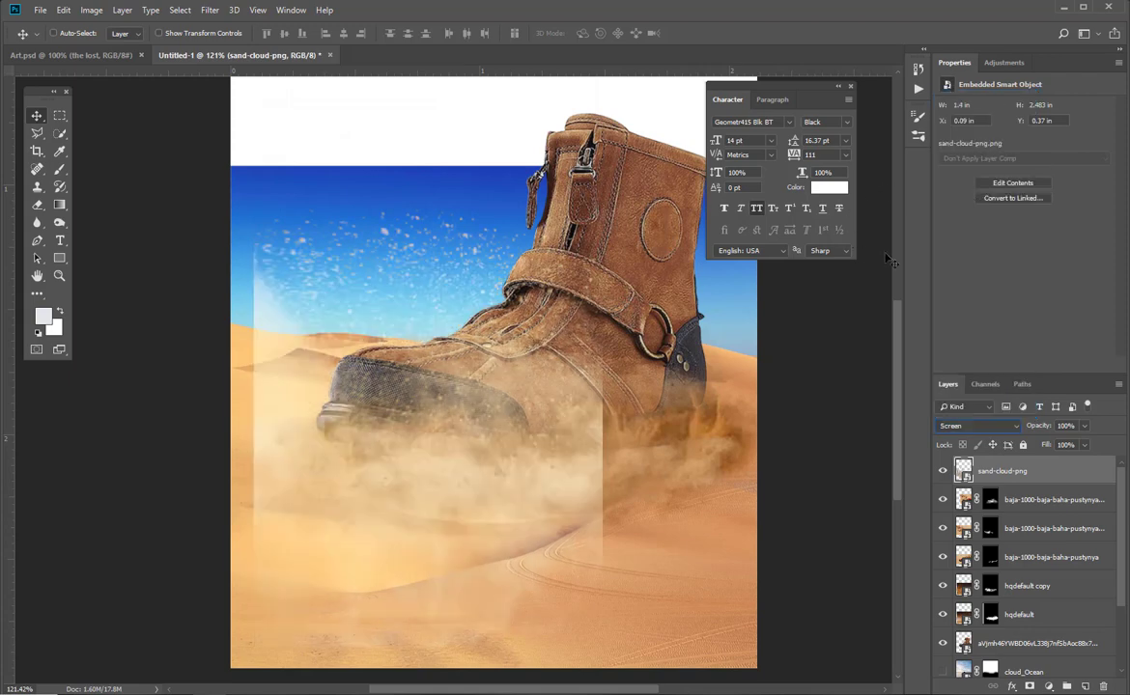
left_click(989, 425)
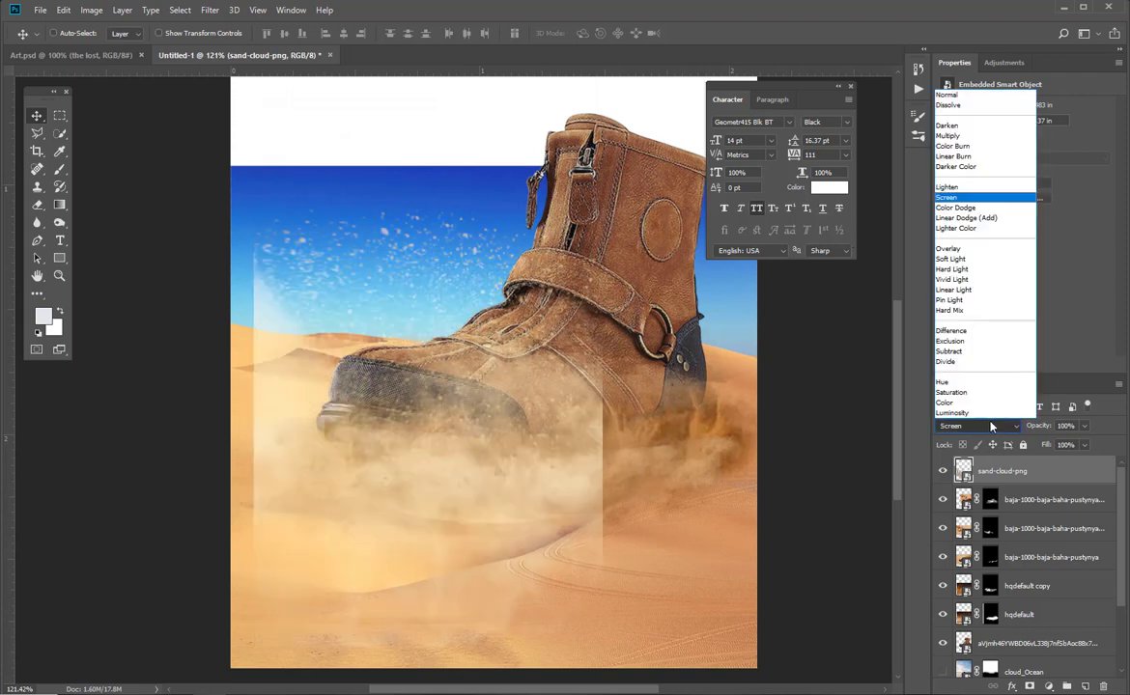
left_click(316, 430)
left_click_drag(486, 416, 452, 417)
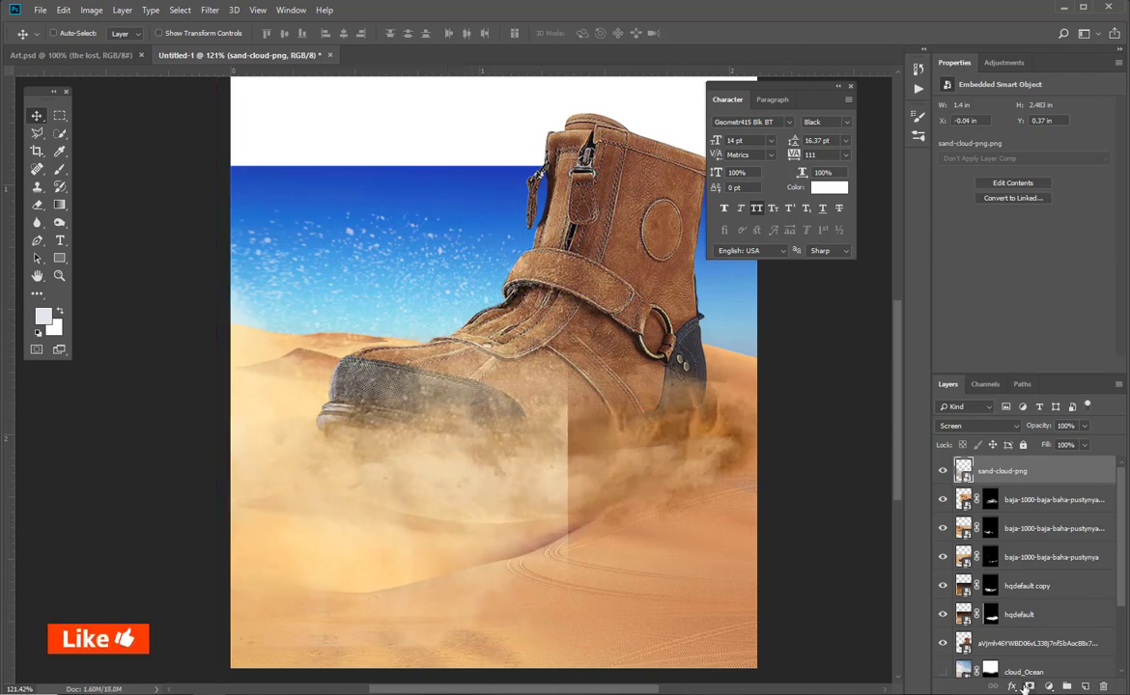
Scale the sand-cloud-png layer down to about 1.08 × 1.92 in and reposition it over the boot's toe
mouse_move(463, 495)
left_mouse_down()
mouse_move(457, 426)
mouse_move(466, 472)
left_mouse_up()
key("ctrl+t")
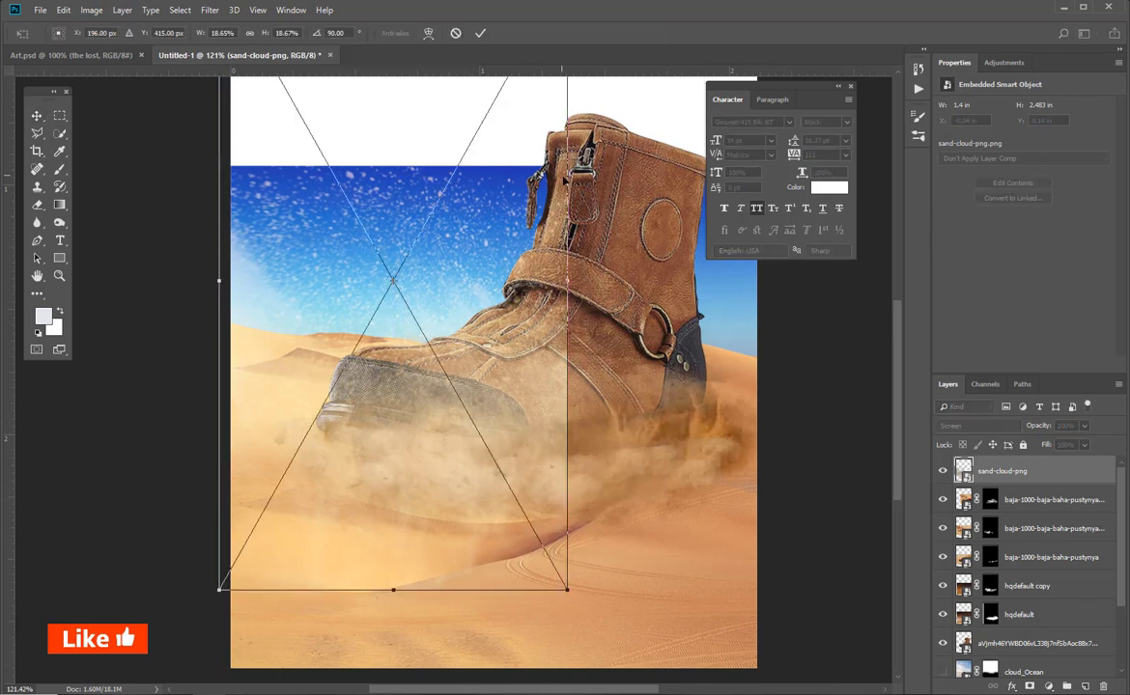
left_click_drag(570, 589, 527, 519)
key("Return")
left_click_drag(451, 386, 436, 406)
Add a layer mask to sand-cloud-png and choose the 30 px soft round brush tip for painting it
left_click(1030, 687)
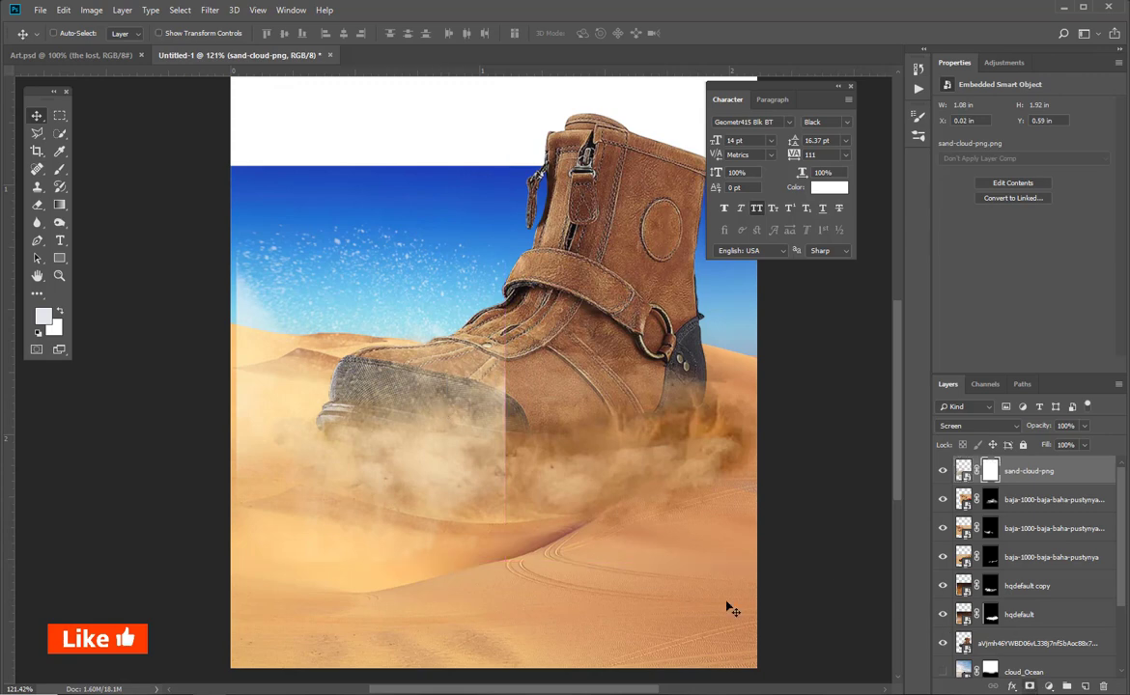
key("b")
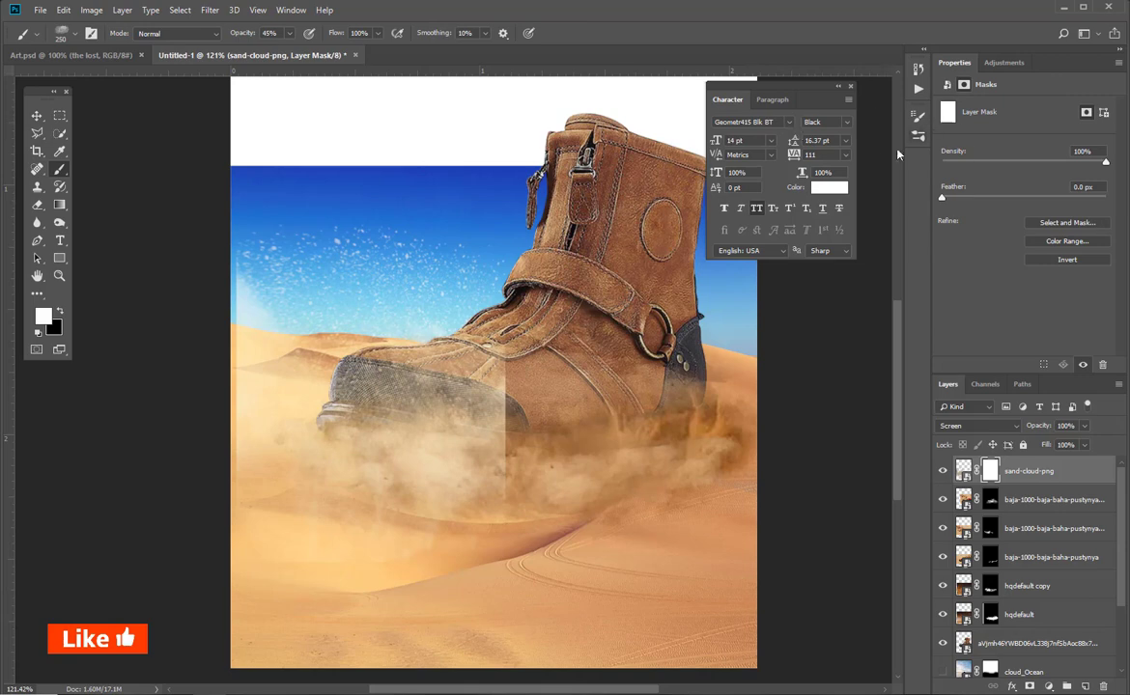
key("F5")
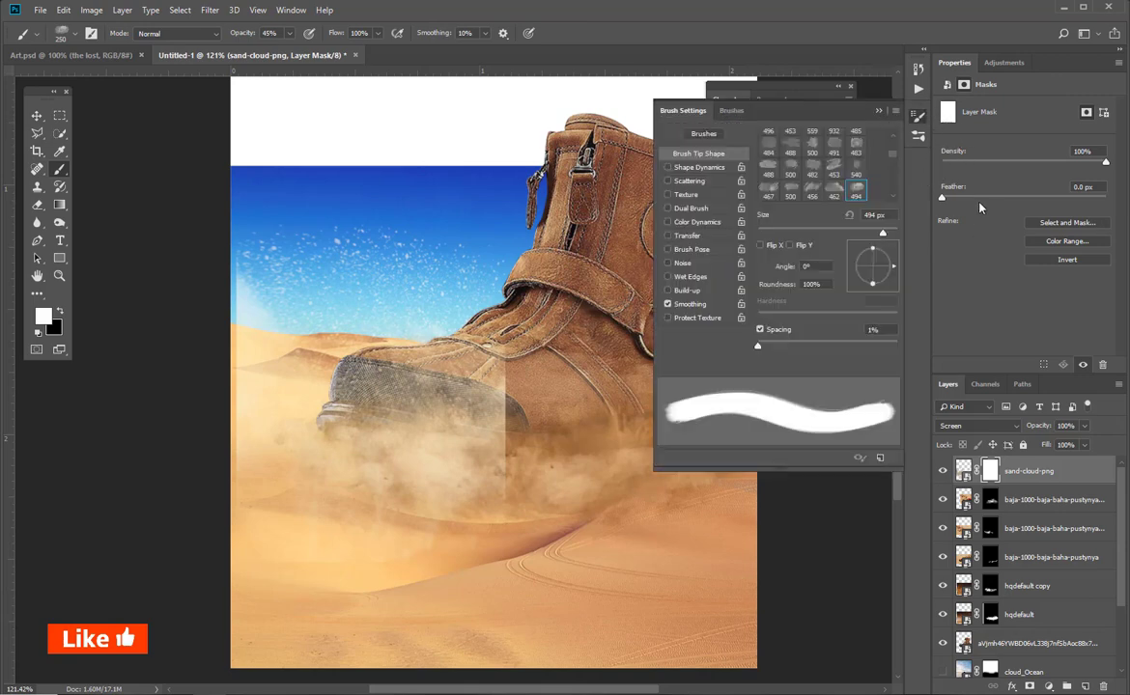
scroll(893, 154, "up", 2)
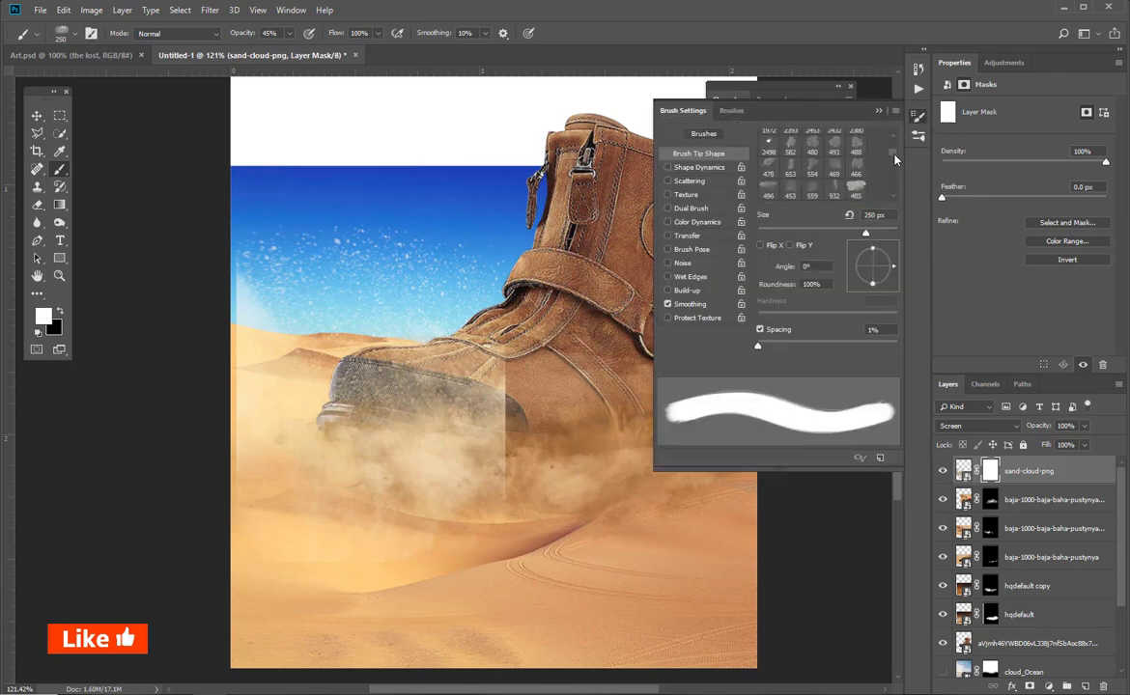
scroll(893, 155, "up", 3)
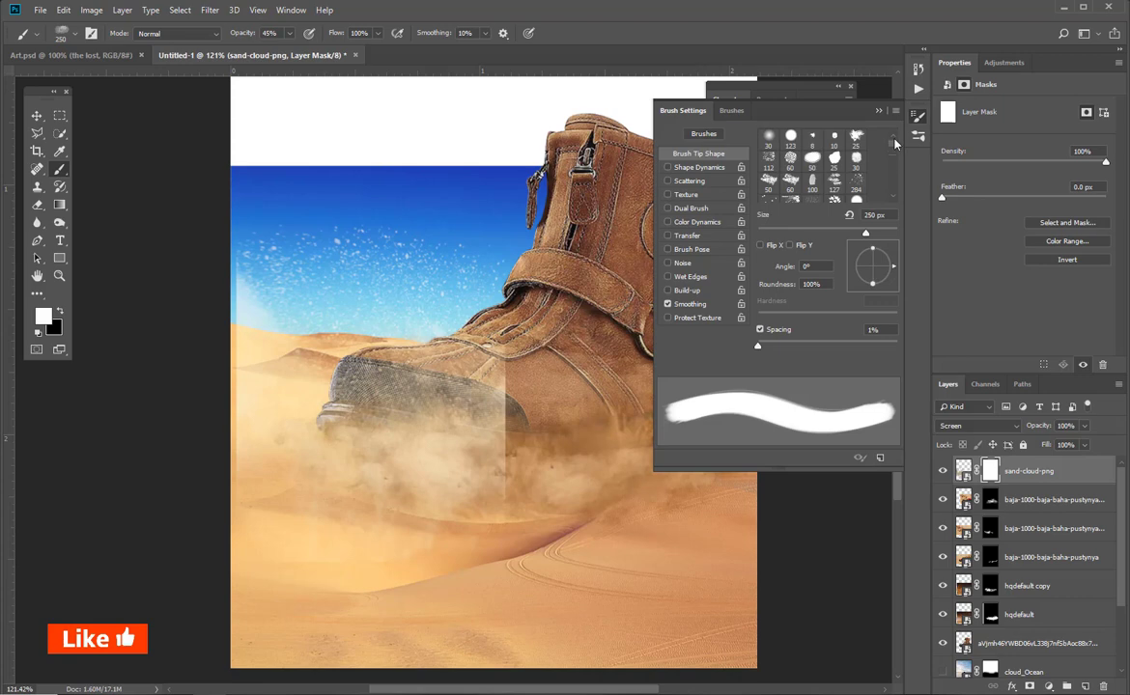
left_click(774, 137)
key("F5")
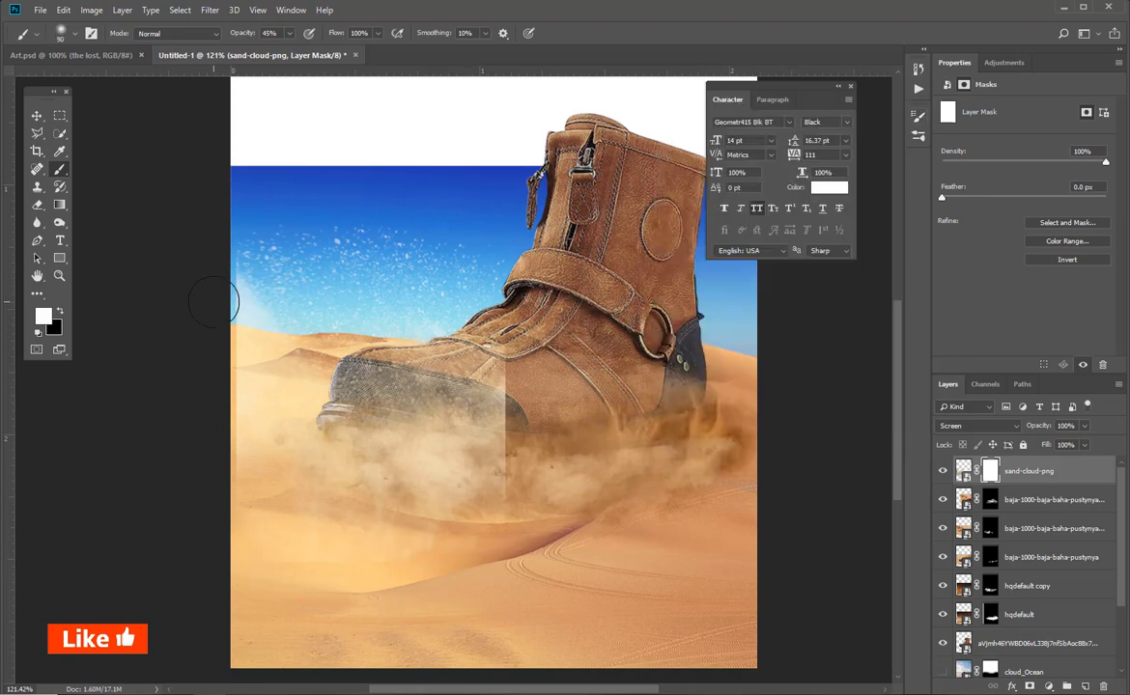
Mask out the sand cloud's hard edge along the poster's border with a black brush at 100% opacity
key("x")
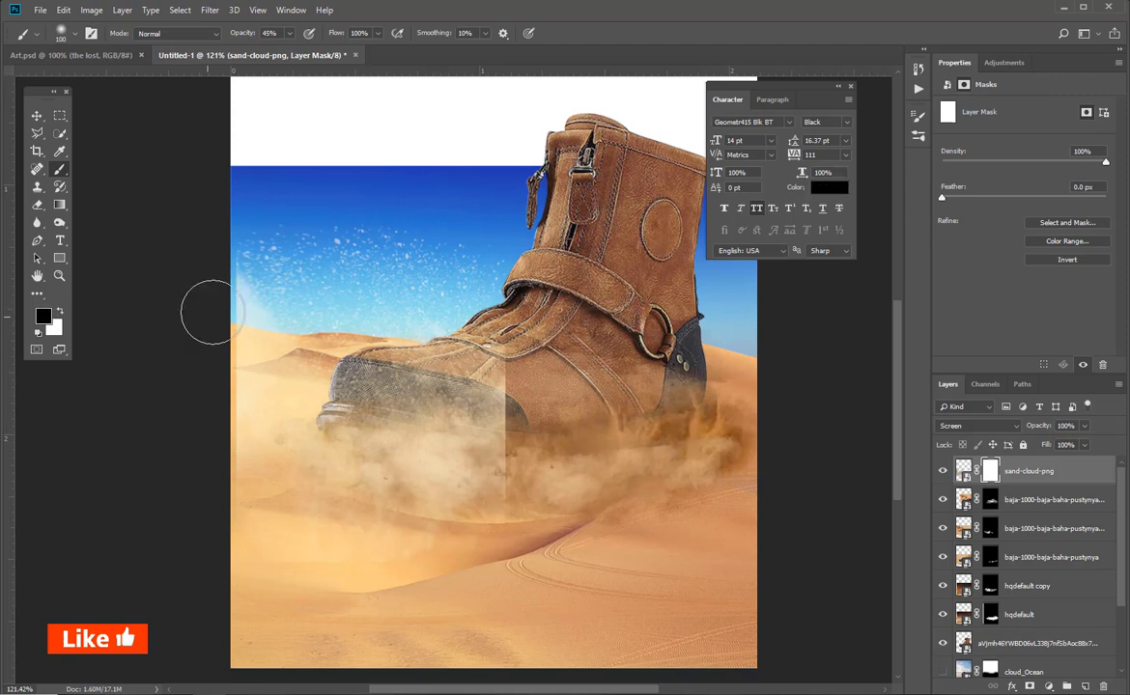
left_click_drag(224, 305, 232, 439)
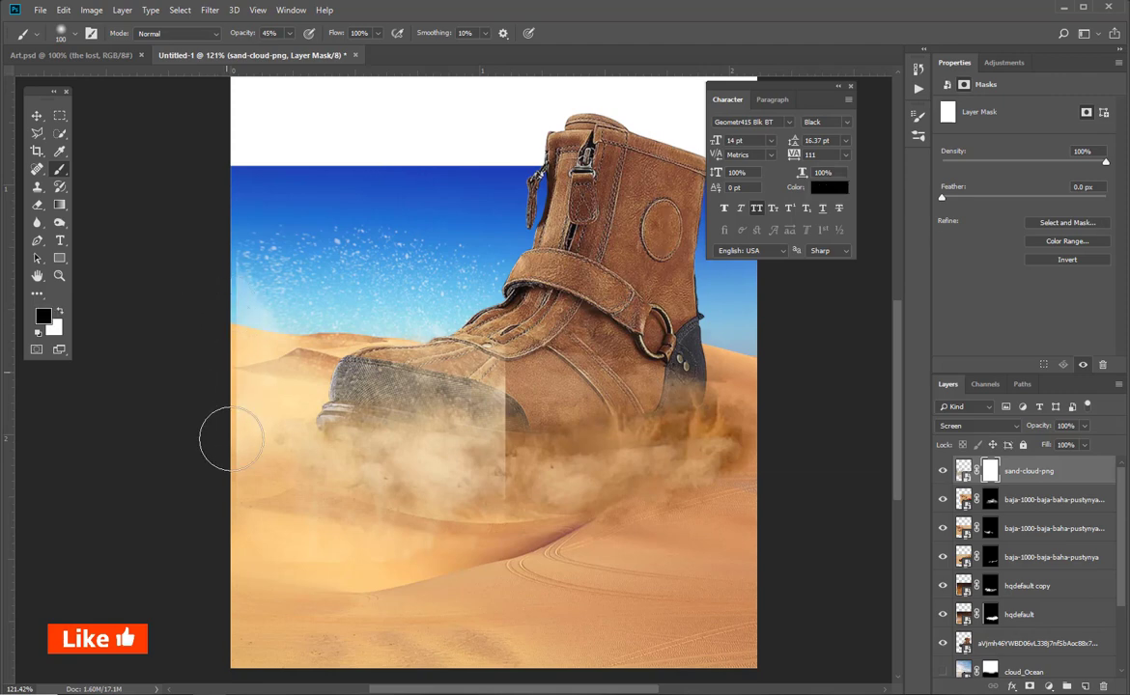
left_click(288, 33)
left_click(666, 52)
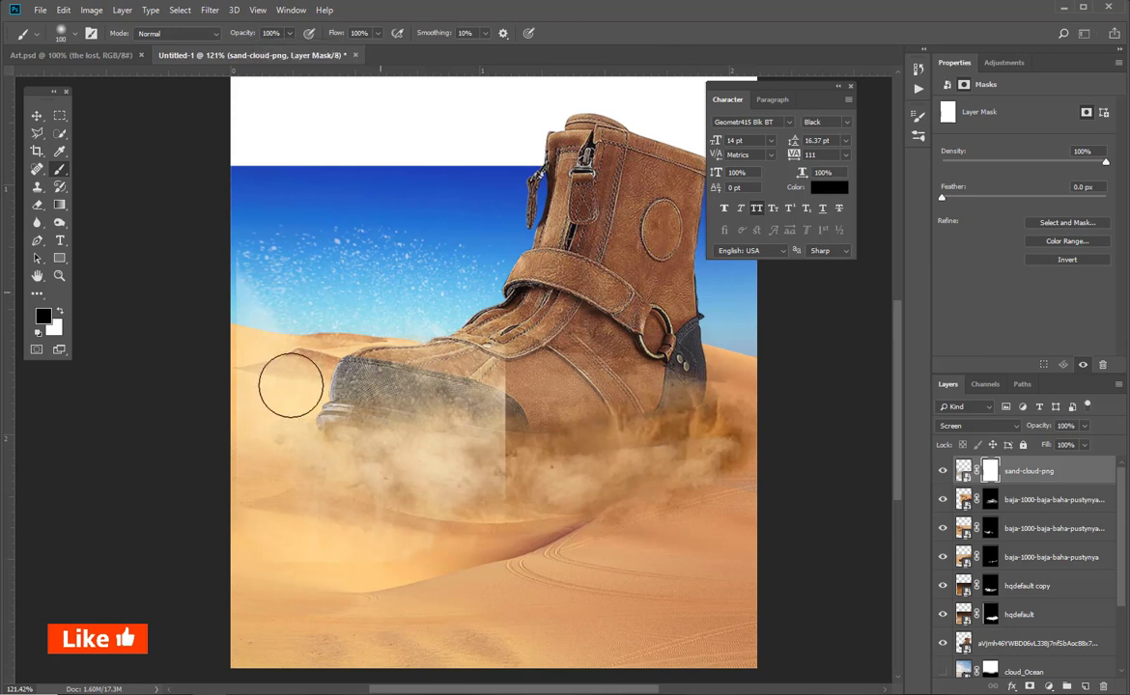
left_click_drag(222, 288, 222, 450)
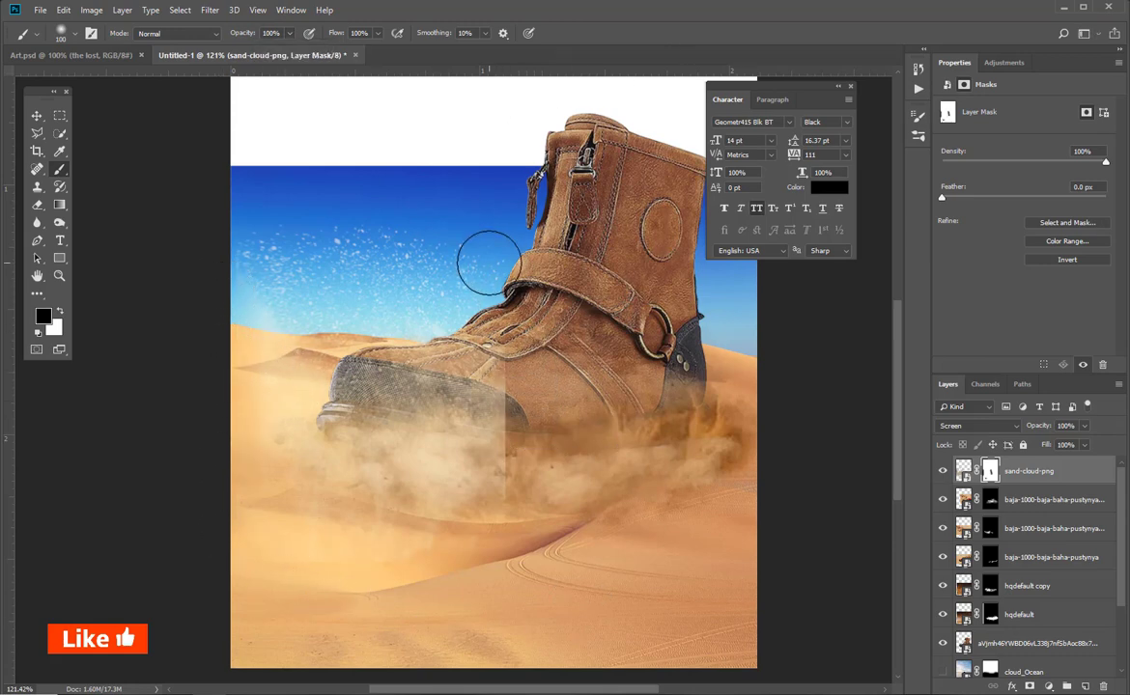
Mask out the sand cloud's specks over the sky and its hard edge on the boot, enlarging the black brush to 250 px
mouse_move(488, 263)
left_mouse_down()
mouse_move(407, 296)
mouse_move(423, 248)
mouse_move(253, 246)
left_mouse_up()
key("bracketright")
key("bracketright")
key("bracketright")
key("bracketright")
key("bracketright")
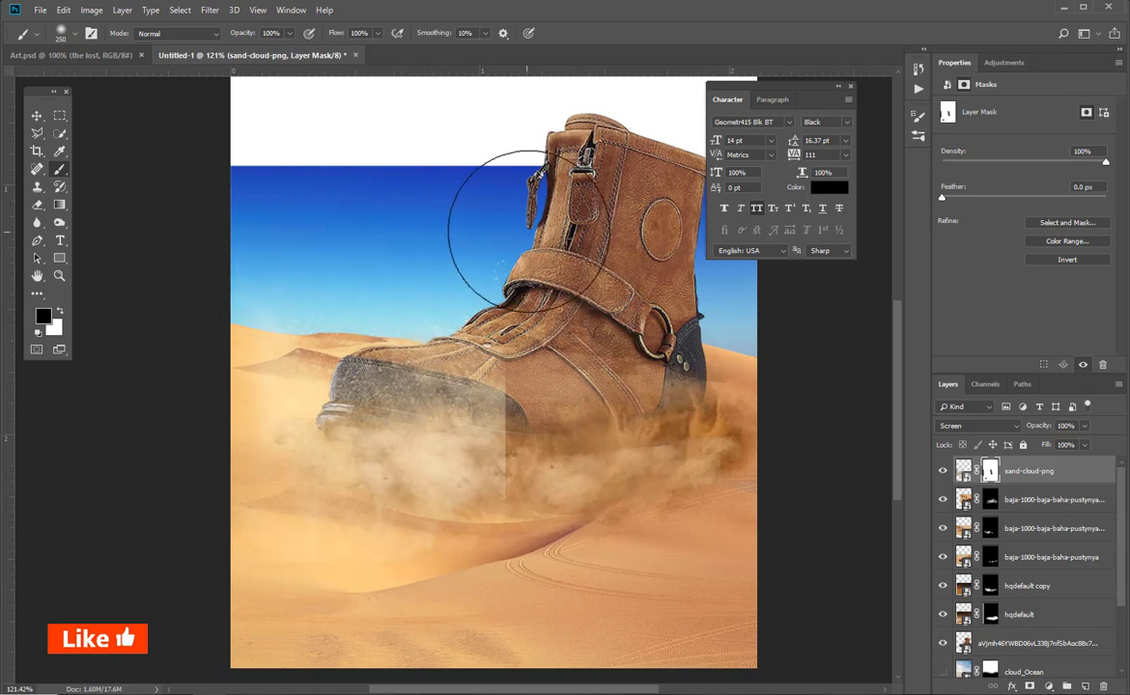
left_click_drag(528, 230, 398, 235)
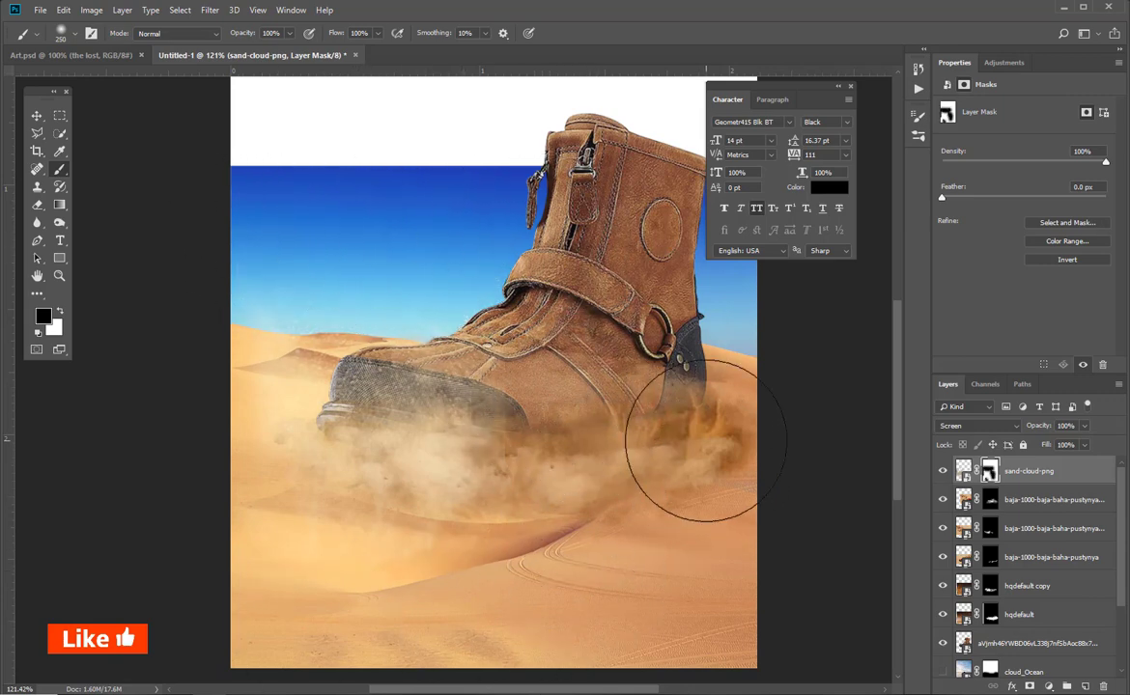
Duplicate the sand-cloud-png layer and move the copy down towards the boot's heel and the poster's lower corner
key("ctrl+j")
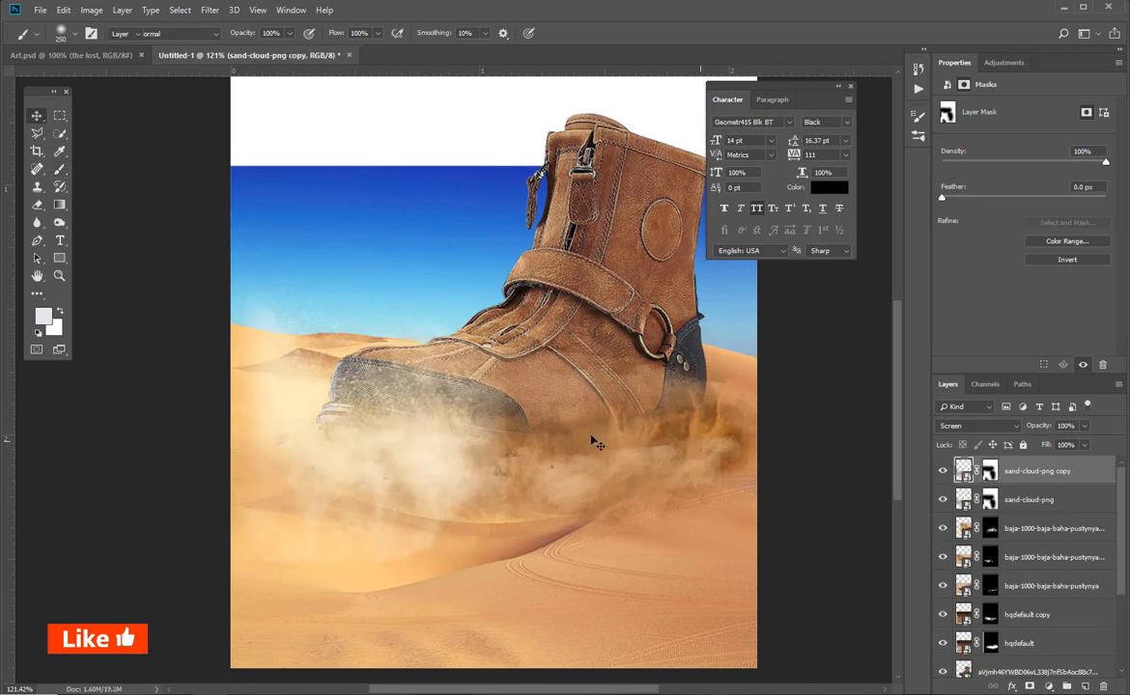
key("v")
mouse_move(592, 444)
left_mouse_down()
mouse_move(726, 416)
mouse_move(742, 431)
mouse_move(730, 415)
mouse_move(676, 454)
mouse_move(687, 476)
mouse_move(655, 517)
mouse_move(676, 521)
mouse_move(660, 534)
mouse_move(680, 667)
mouse_move(726, 654)
left_mouse_up()
Paint black on the sand-cloud-png copy's mask to remove its excess dust over the lower dunes and poster edge
key("b")
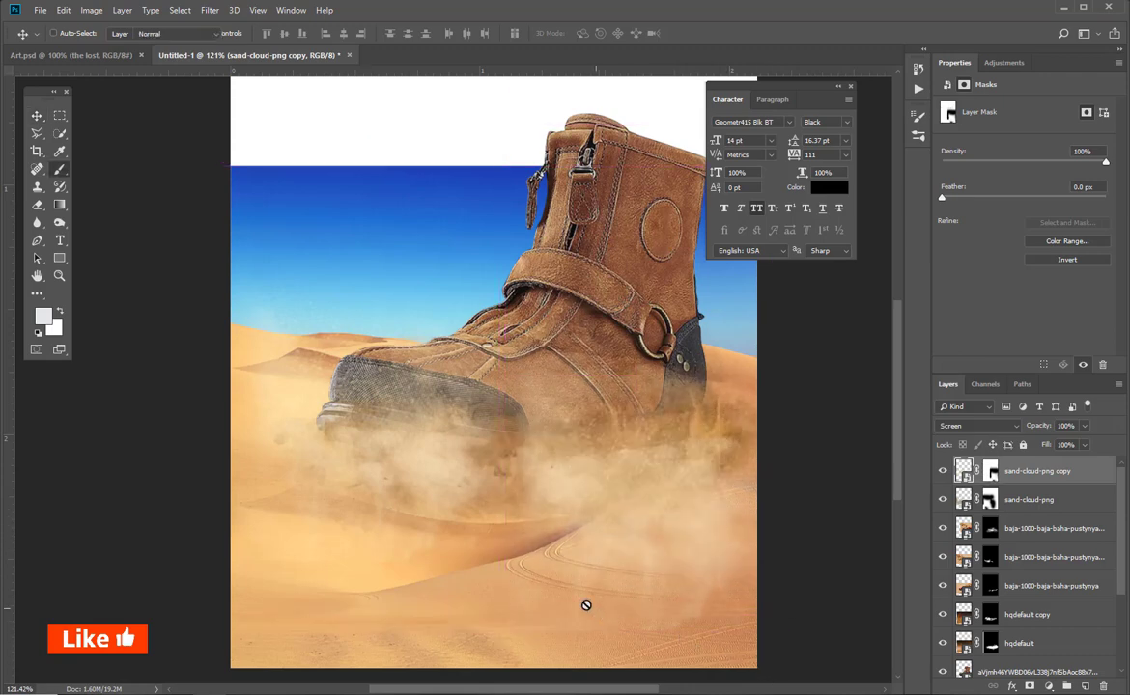
left_click(990, 473)
mouse_move(663, 676)
left_mouse_down()
mouse_move(571, 602)
mouse_move(727, 619)
mouse_move(774, 606)
mouse_move(430, 614)
mouse_move(428, 582)
mouse_move(408, 600)
mouse_move(489, 587)
mouse_move(637, 599)
mouse_move(840, 515)
left_mouse_up()
key("v")
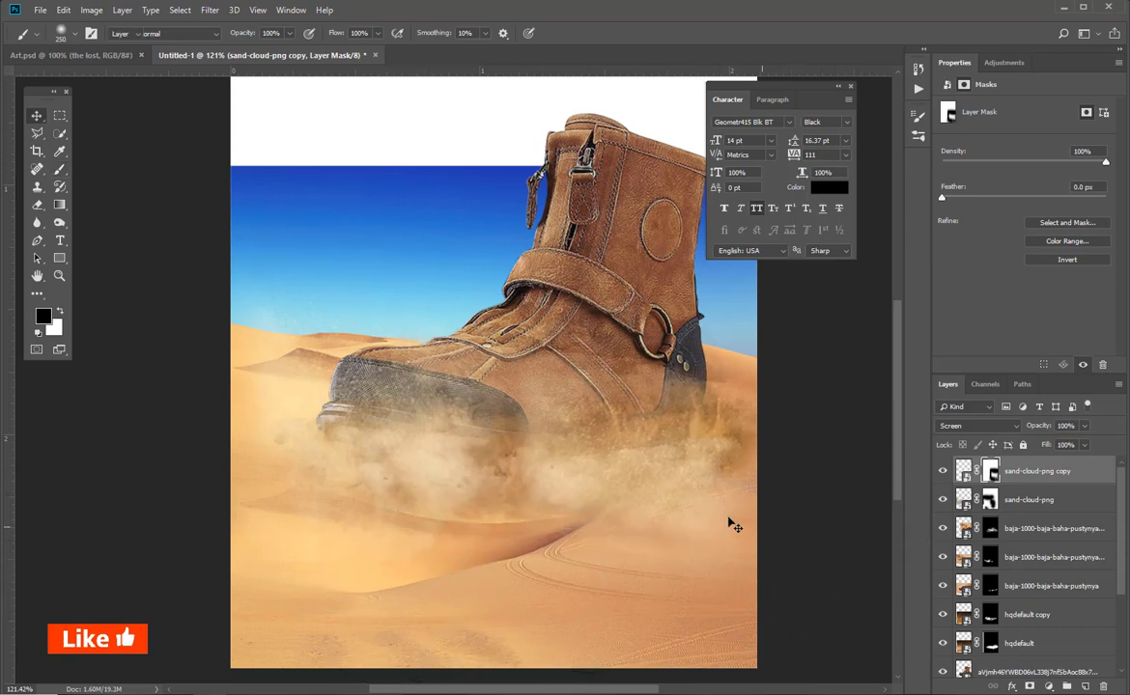
mouse_move(714, 486)
left_mouse_down()
mouse_move(651, 403)
mouse_move(683, 453)
left_mouse_up()
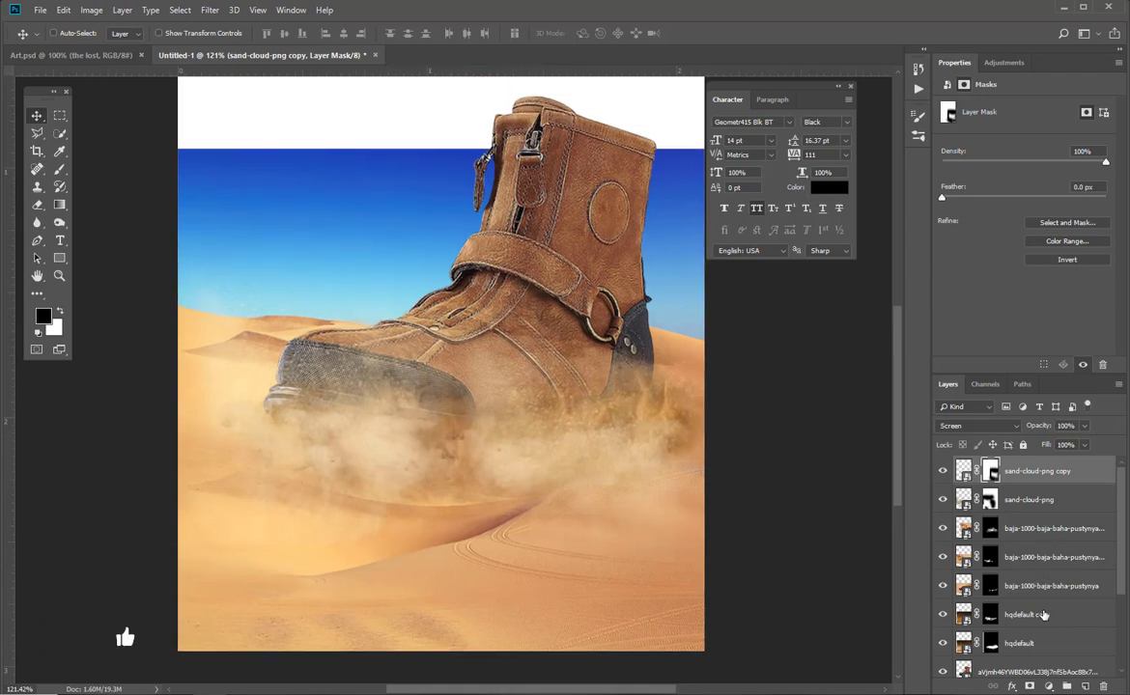
Create a layer named Burn directly above the boot layer, in Overlay mode with a 50% gray fill
scroll(1036, 576, "down", 3)
left_click(1023, 558)
left_click(1014, 587)
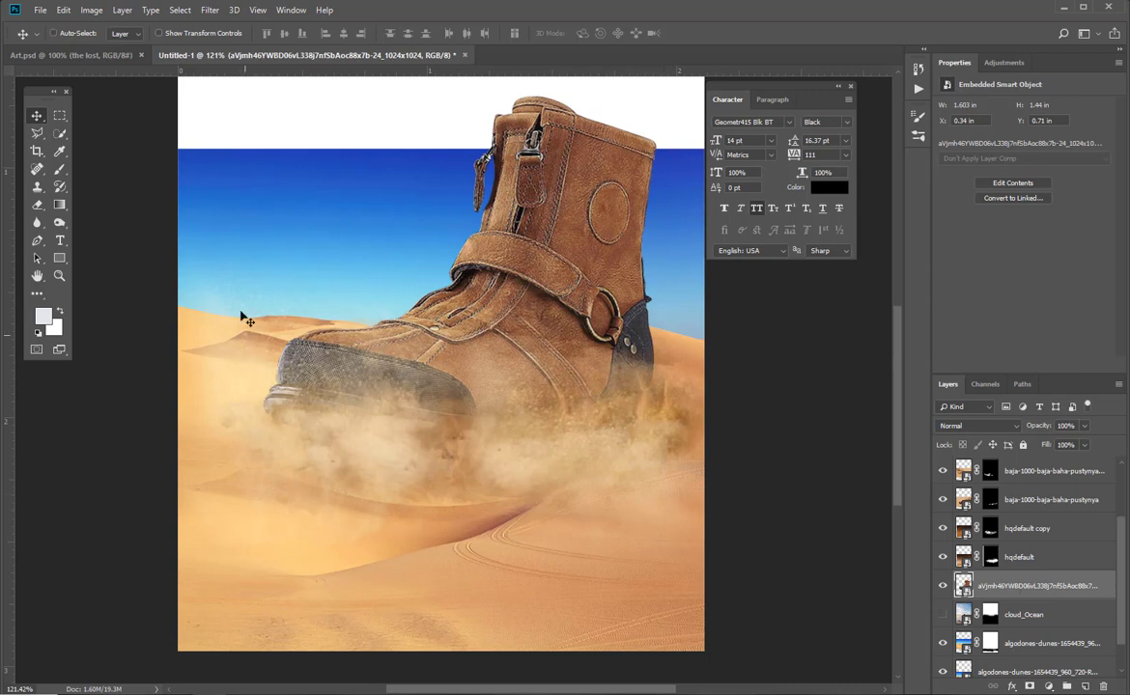
key("ctrl+shift+n")
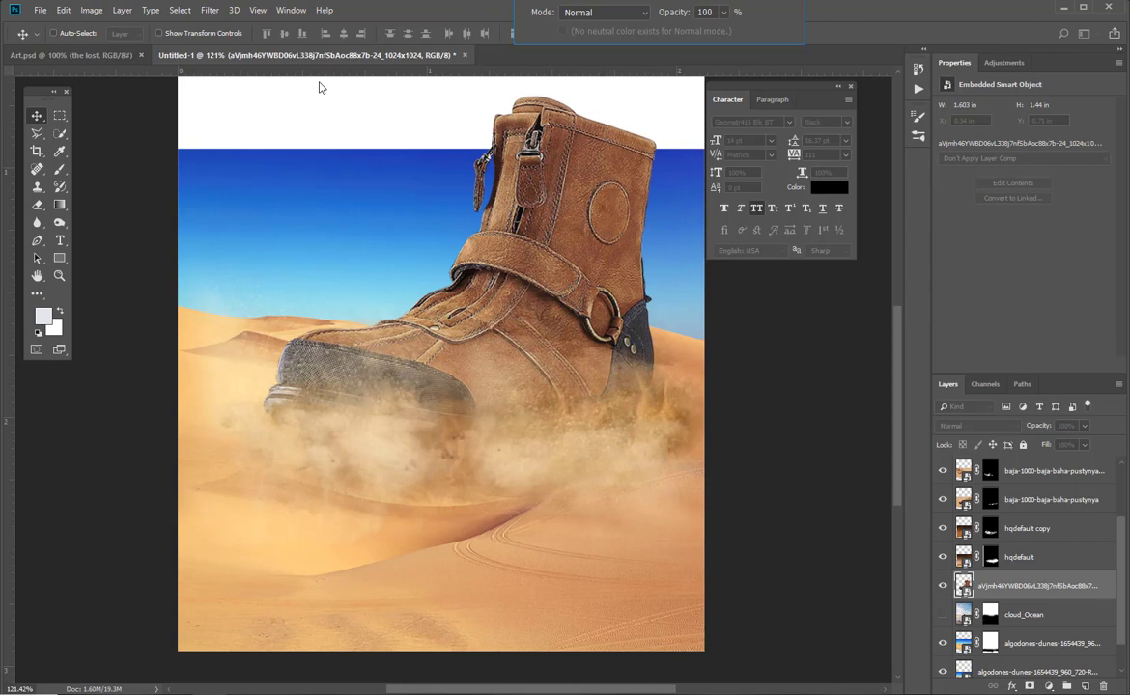
left_click(572, 13)
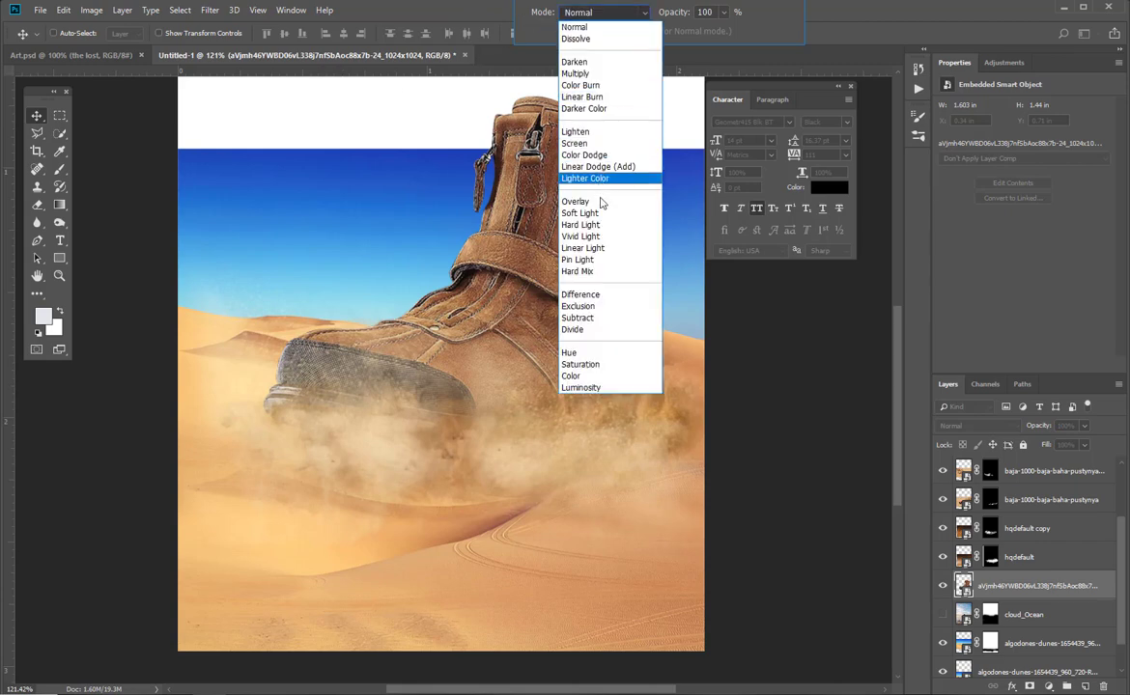
left_click(552, 185)
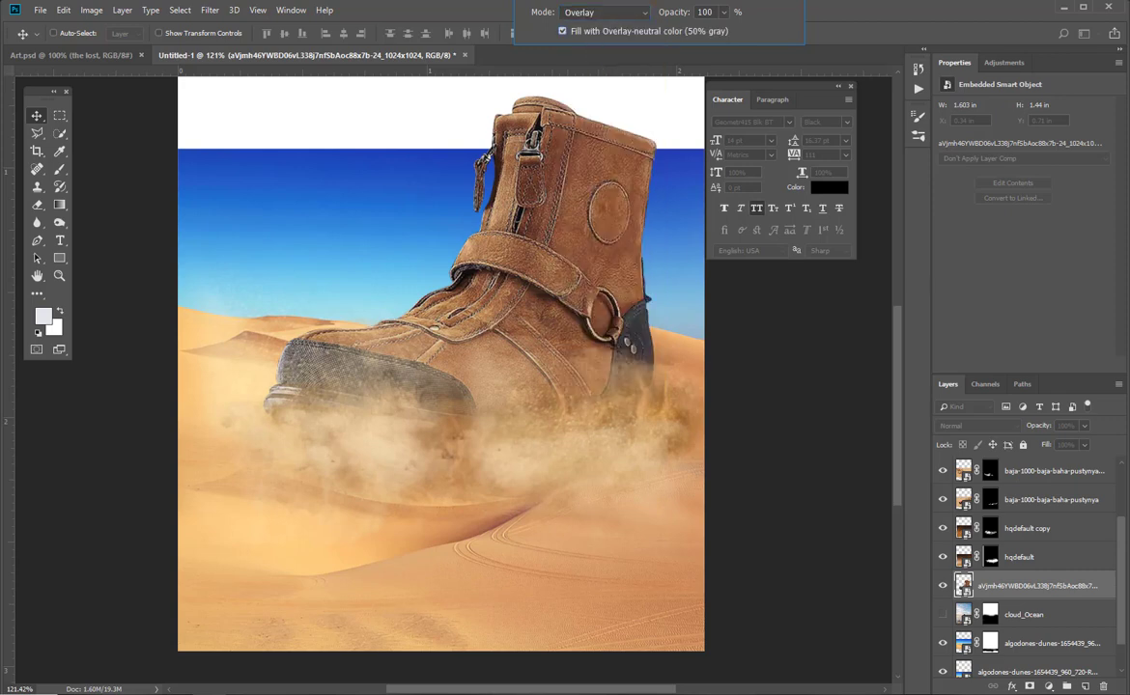
left_click_drag(658, 0, 614, 25)
key("Return")
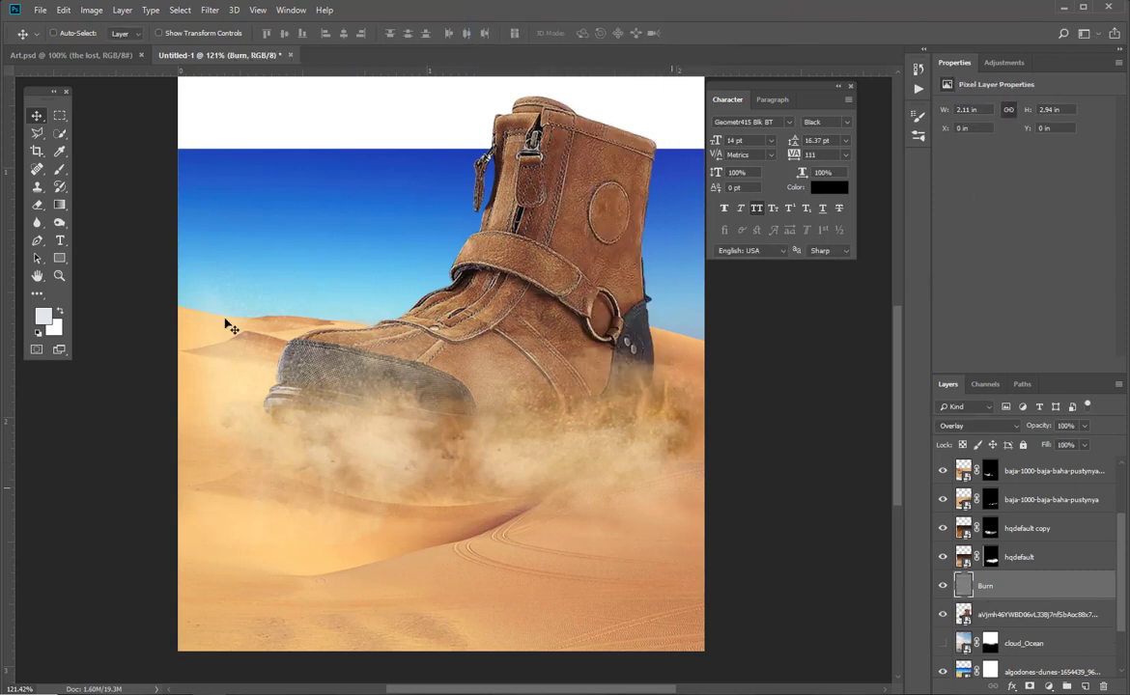
Darken the boot's shaft, heel and toe on the Burn layer with the Burn tool at Midtones, 50% exposure
left_click(60, 222)
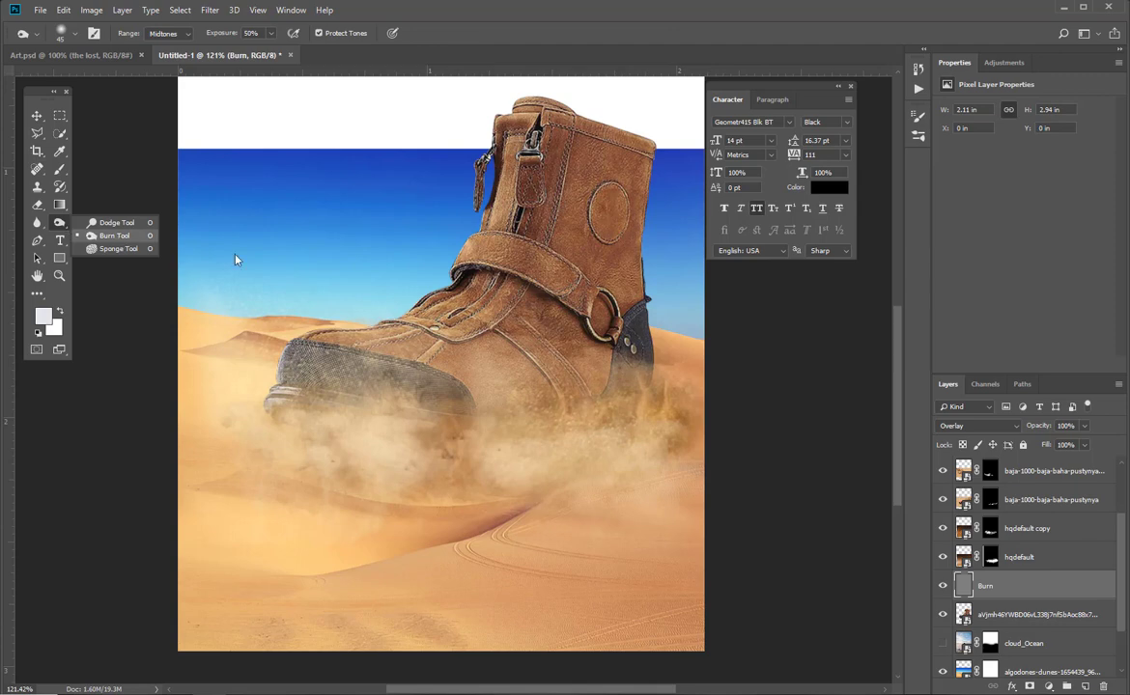
left_click(102, 235)
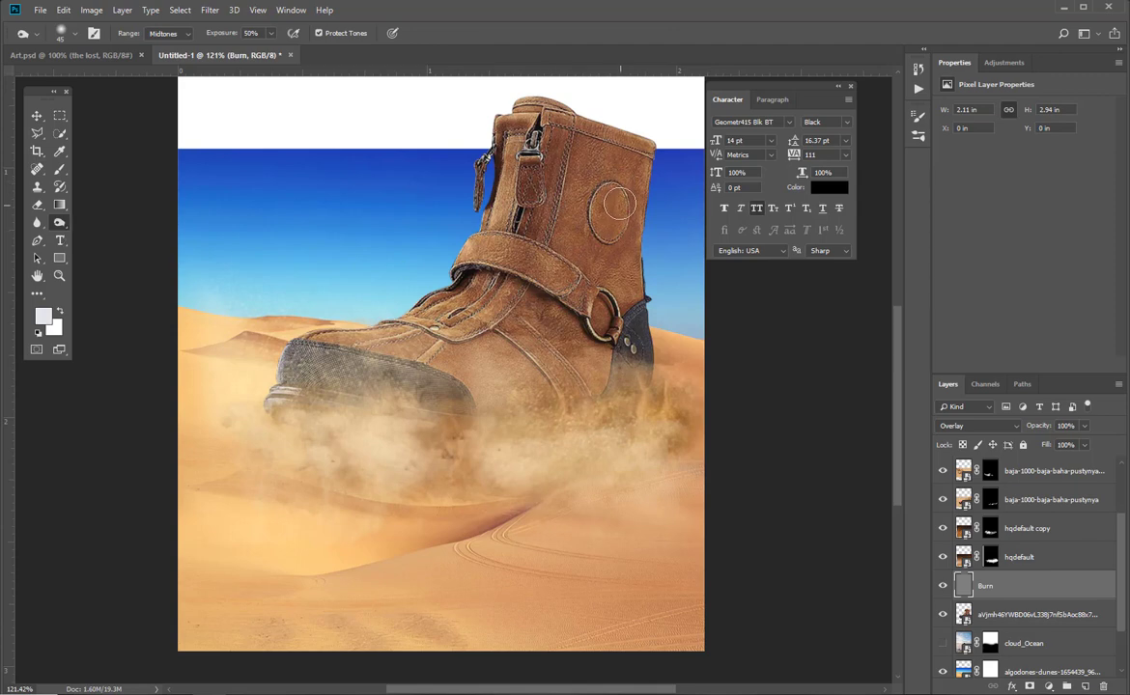
mouse_move(627, 172)
left_mouse_down()
mouse_move(613, 280)
mouse_move(632, 356)
left_mouse_up()
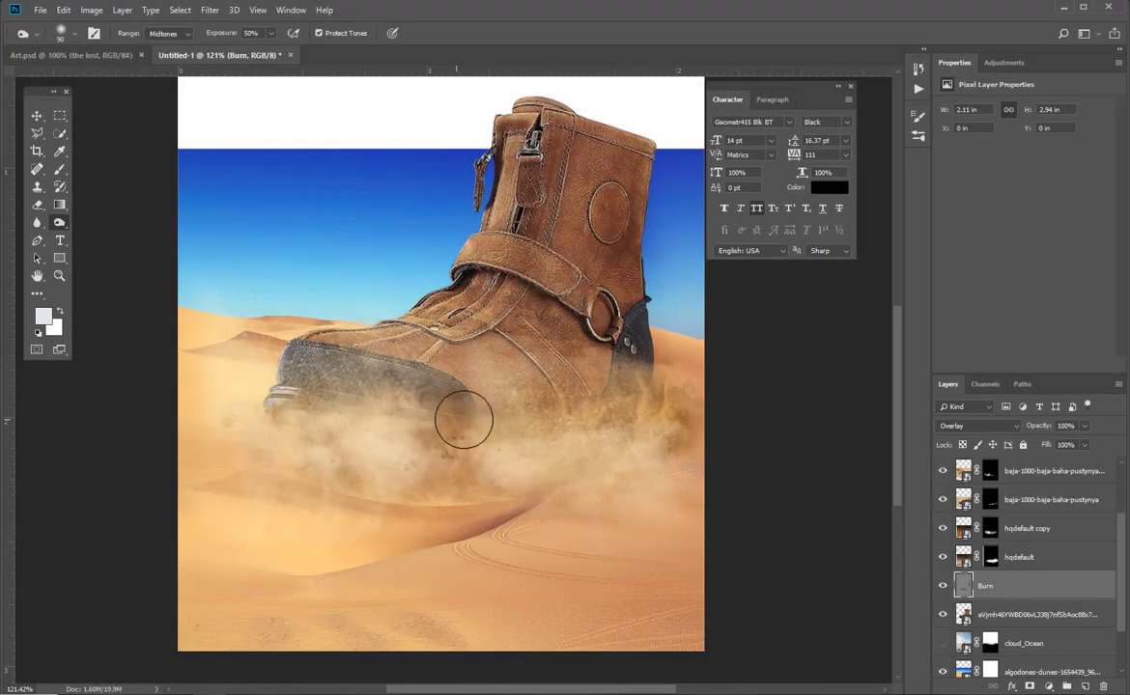
mouse_move(412, 376)
left_mouse_down()
mouse_move(377, 319)
mouse_move(473, 246)
mouse_move(502, 289)
mouse_move(615, 317)
mouse_move(502, 118)
mouse_move(422, 398)
left_mouse_up()
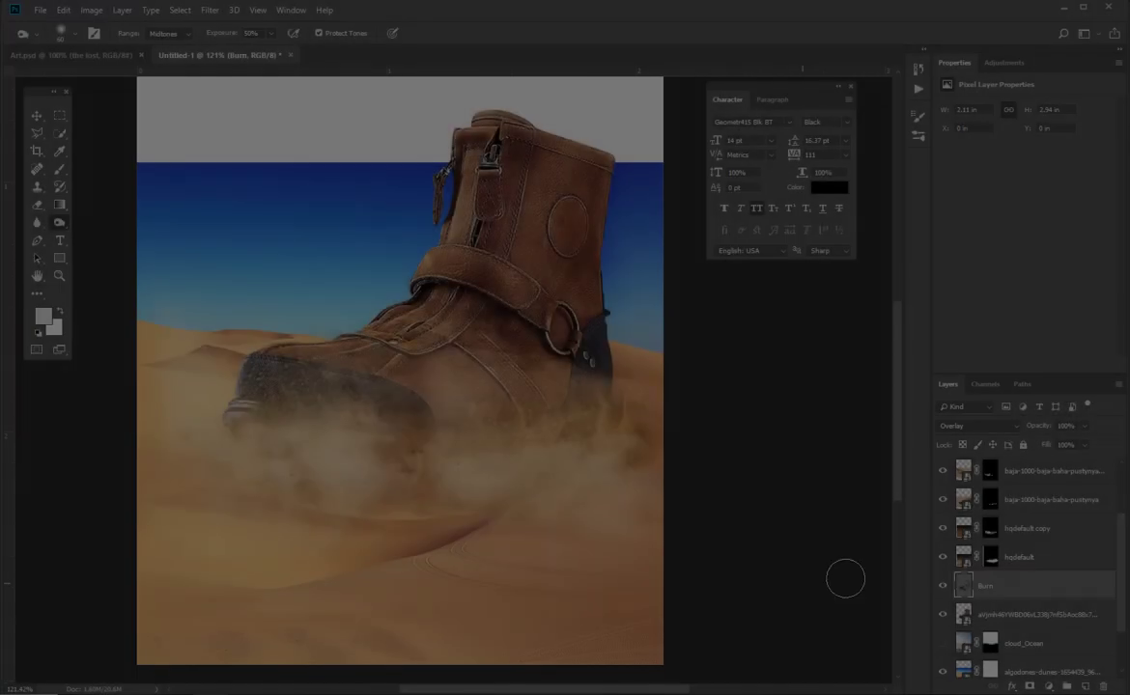
Create a layer named Dodge above Burn, in Overlay mode with a 50% gray fill
key("ctrl+shift+n")
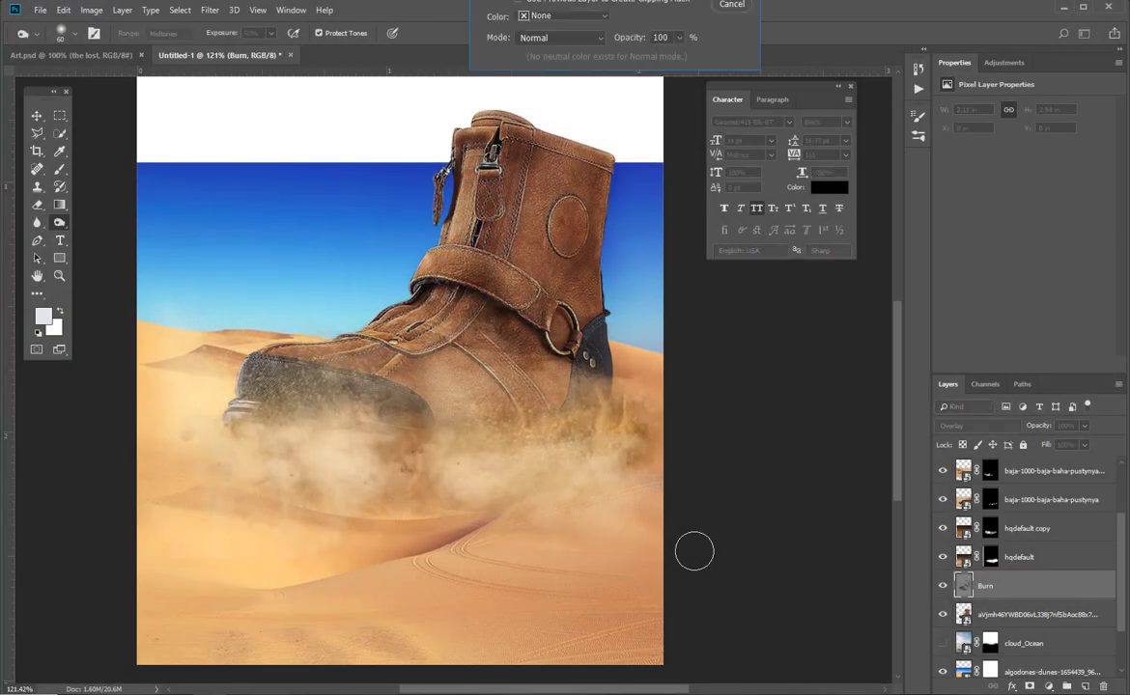
left_click(534, 37)
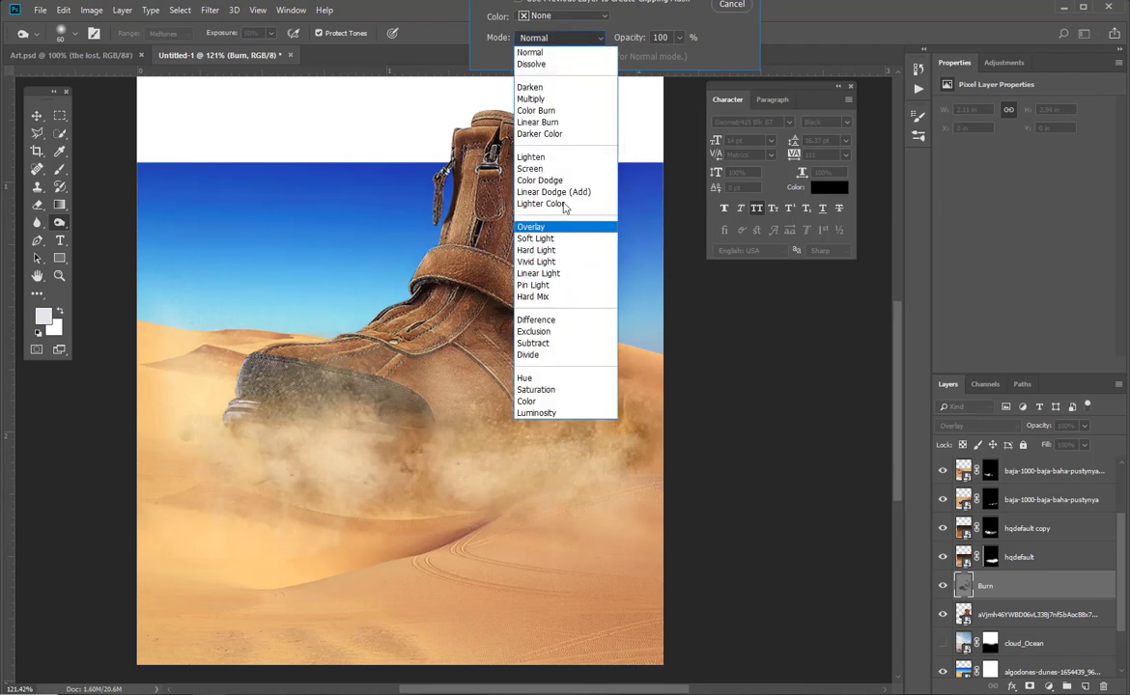
left_click(526, 226)
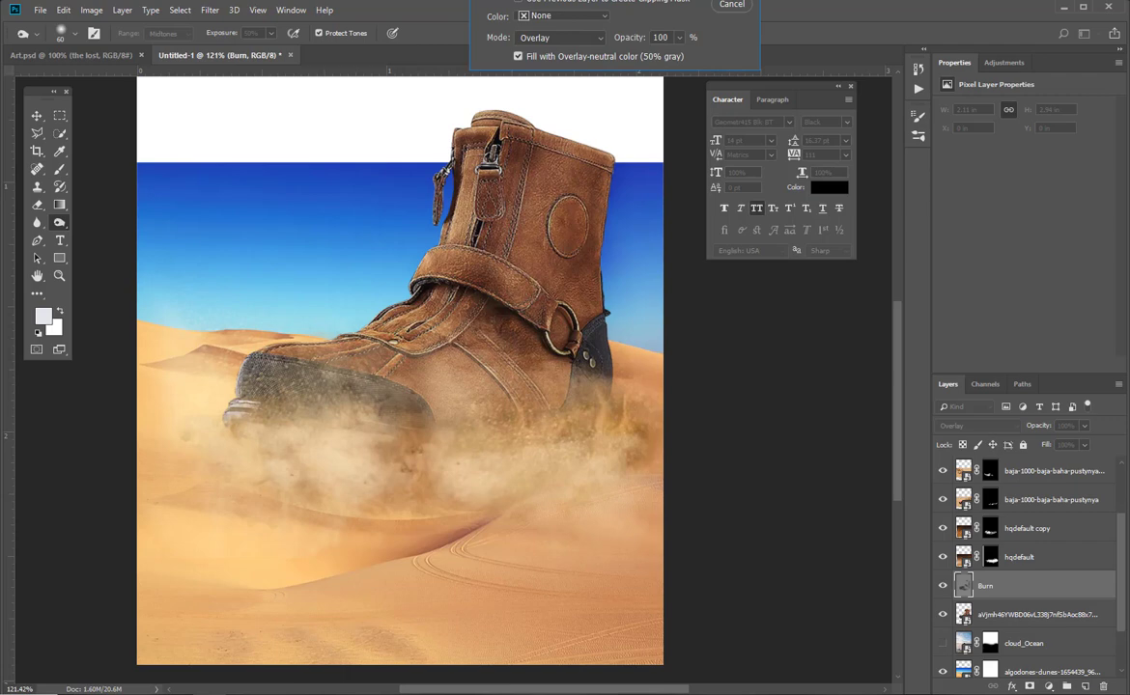
key("Return")
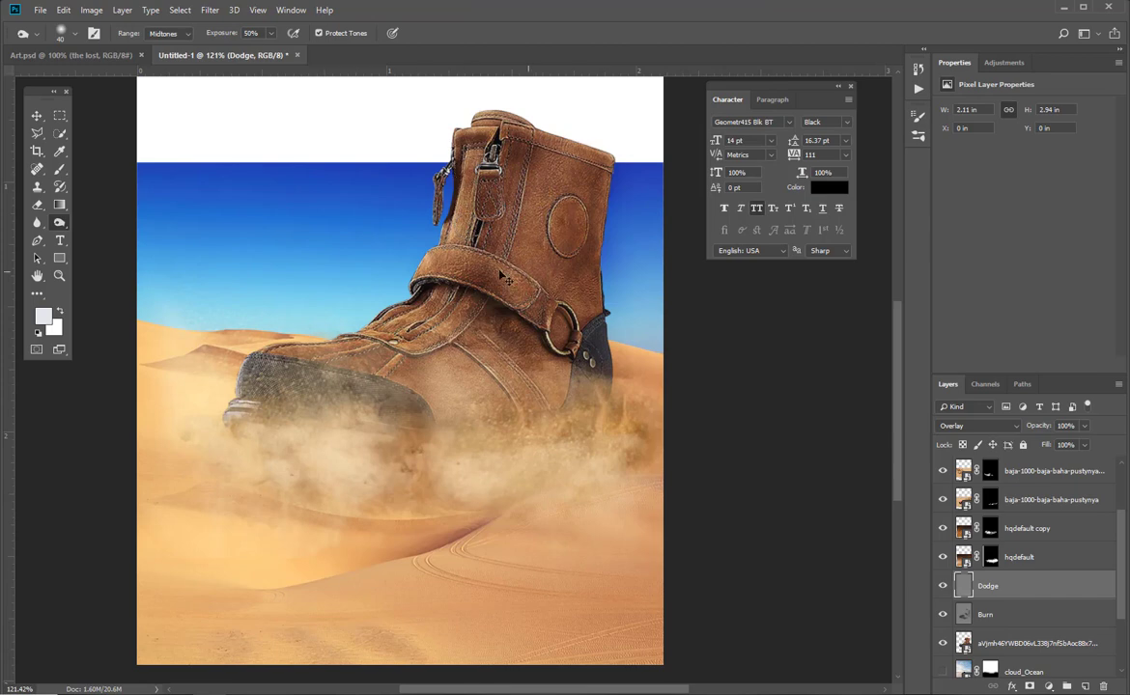
Brighten the boot's leather highlights on the Dodge layer with the Dodge tool at Midtones, 50% exposure
right_click(60, 223)
left_click(97, 212)
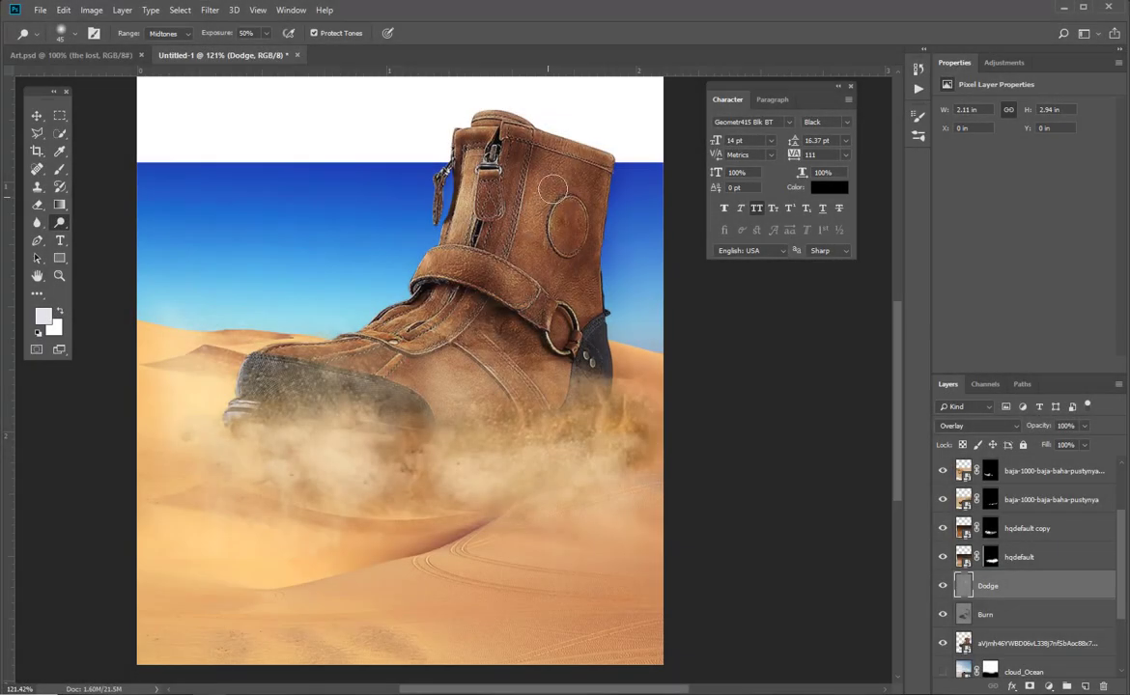
mouse_move(500, 179)
left_mouse_down()
mouse_move(447, 313)
mouse_move(396, 324)
mouse_move(445, 335)
left_mouse_up()
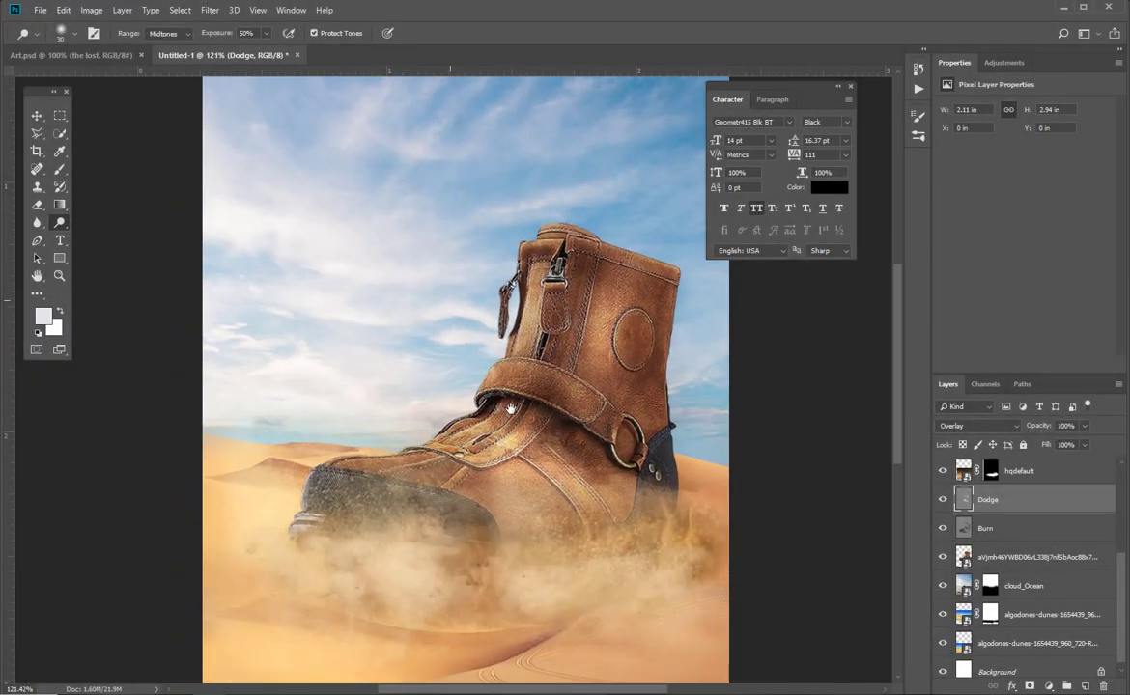
left_click_drag(510, 409, 467, 368)
left_click_drag(487, 437, 489, 408)
left_click_drag(489, 479, 488, 458)
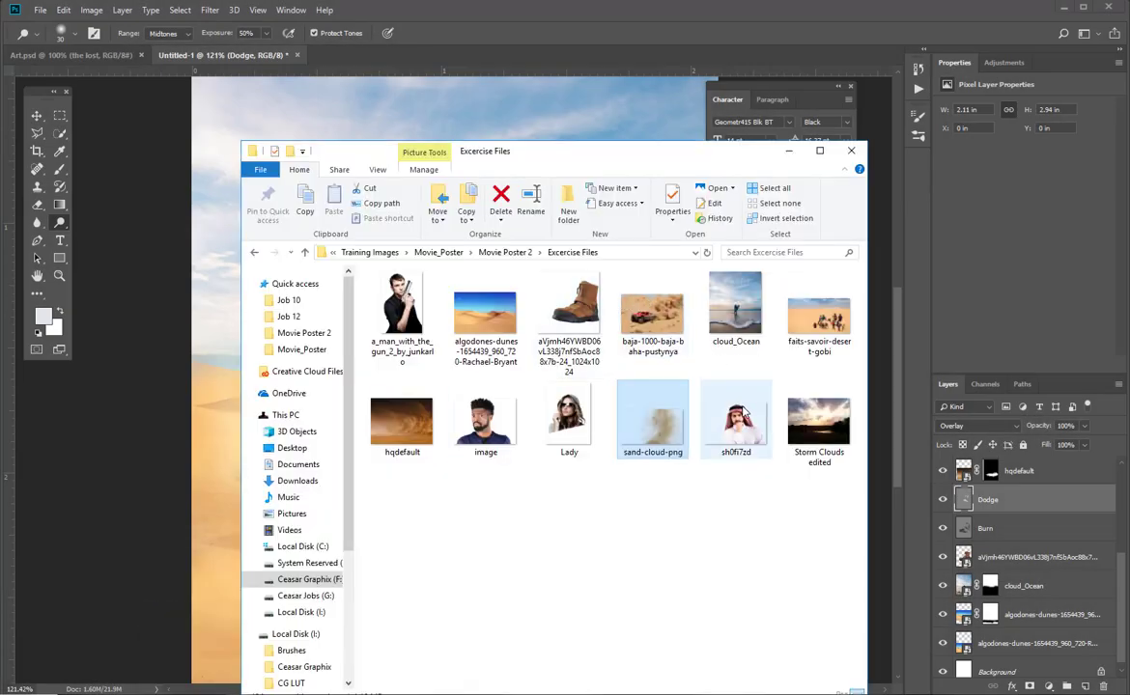
Place the a_man_with_the_gun_2 image from the Excercise Files folder, flipped horizontally and scaled down beside the boot's shaft above the strap
left_click_drag(402, 309, 267, 327)
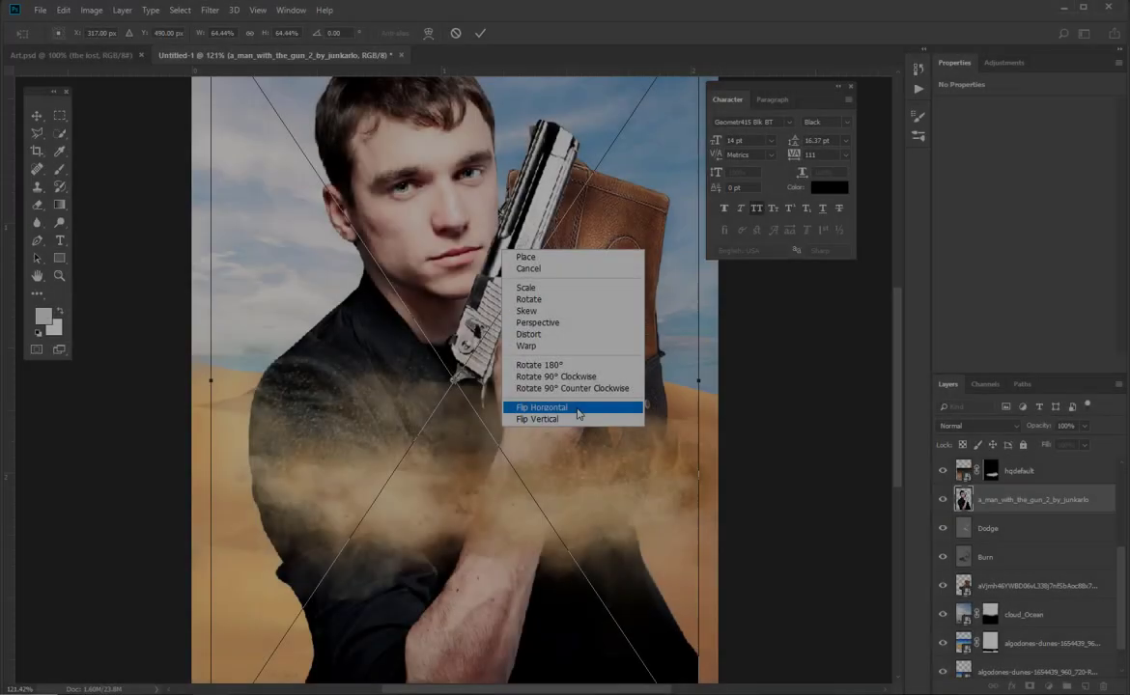
left_click(585, 408)
left_click_drag(463, 280, 482, 182)
left_click_drag(552, 124, 518, 177)
mouse_move(494, 253)
left_mouse_down()
mouse_move(499, 265)
mouse_move(492, 257)
left_mouse_up()
key("Return")
Add a layer mask to the a_man_with_the_gun_2 layer and brush away his lower body so it fades out beside the boot
left_click(1029, 685)
key("b")
left_click_drag(511, 372, 502, 324)
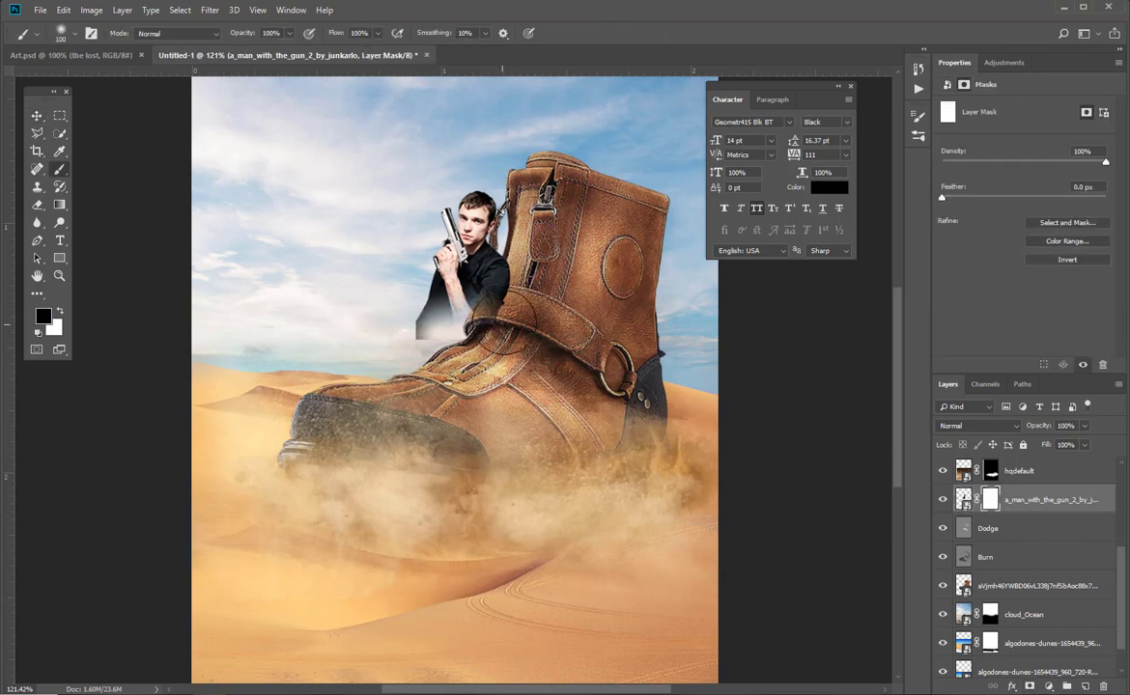
scroll(1026, 560, "up", 2)
mouse_move(405, 347)
left_mouse_down()
mouse_move(454, 328)
mouse_move(507, 362)
left_mouse_up()
key("x")
key("bracketleft")
key("bracketleft")
key("bracketleft")
key("bracketleft")
scroll(469, 252, "up", 6)
scroll(502, 290, "down", 1)
key("x")
mouse_move(507, 357)
left_mouse_down()
mouse_move(489, 344)
mouse_move(396, 353)
left_mouse_up()
Place the Lady image from the Excercise Files folder, scaled down below the man with the gun and above the boot's instep
key("alt+Tab")
left_click_drag(565, 410, 217, 434)
mouse_move(149, 164)
left_mouse_down()
mouse_move(282, 370)
mouse_move(133, 114)
mouse_move(384, 459)
left_mouse_up()
left_click_drag(521, 608, 341, 277)
left_click_drag(204, 129, 219, 149)
left_click_drag(382, 328, 387, 358)
left_click_drag(222, 177, 240, 202)
left_click_drag(405, 378, 430, 358)
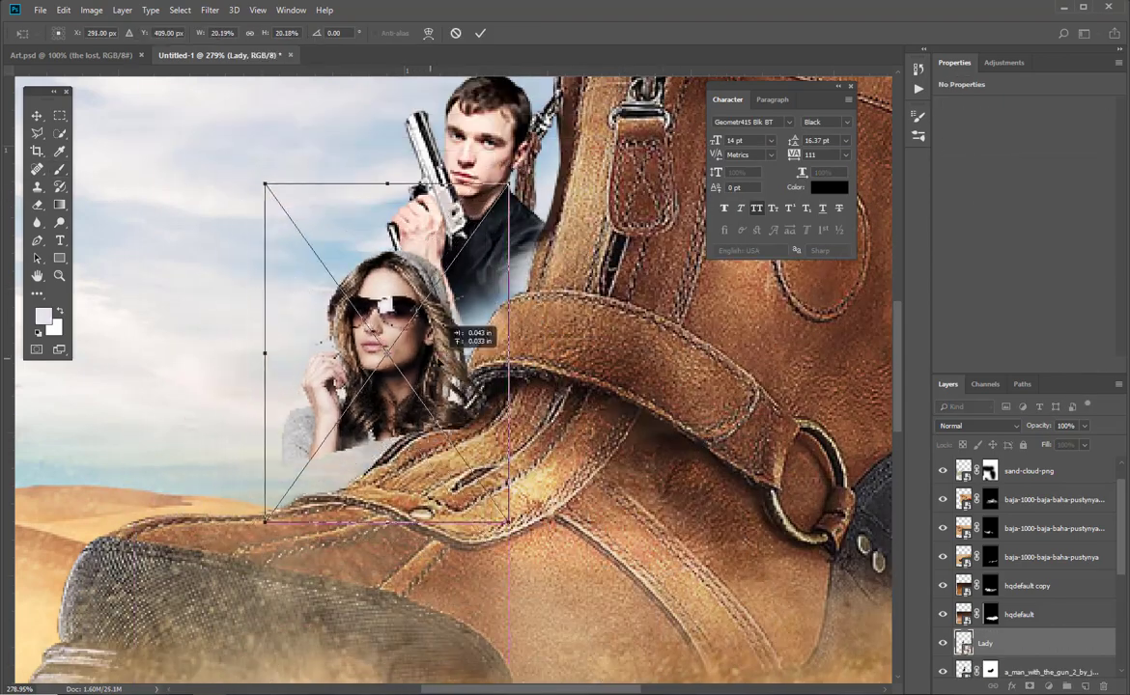
key("Return")
Add a layer mask to the Lady layer and paint out the lower edge of her body with a black brush
left_click(1029, 686)
key("b")
mouse_move(287, 407)
left_mouse_down()
mouse_move(315, 455)
mouse_move(395, 386)
left_mouse_up()
scroll(417, 301, "left", 1)
key("v")
Place the sh0fi7zd image from the Excercise Files folder, scaled down beside the woman and above the boot's toe
key("alt+Tab")
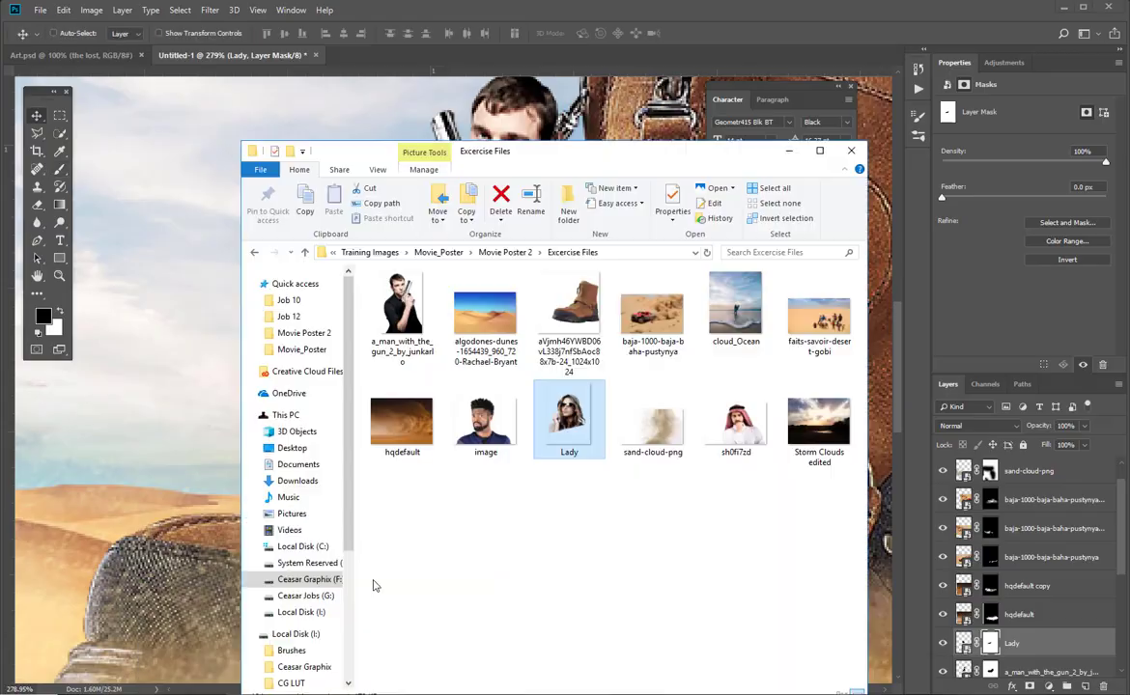
left_click_drag(734, 421, 310, 287)
left_click_drag(75, 138, 363, 332)
left_click_drag(623, 386, 405, 392)
left_click_drag(601, 647, 491, 580)
left_click_drag(350, 438, 283, 443)
left_click_drag(283, 442, 367, 460)
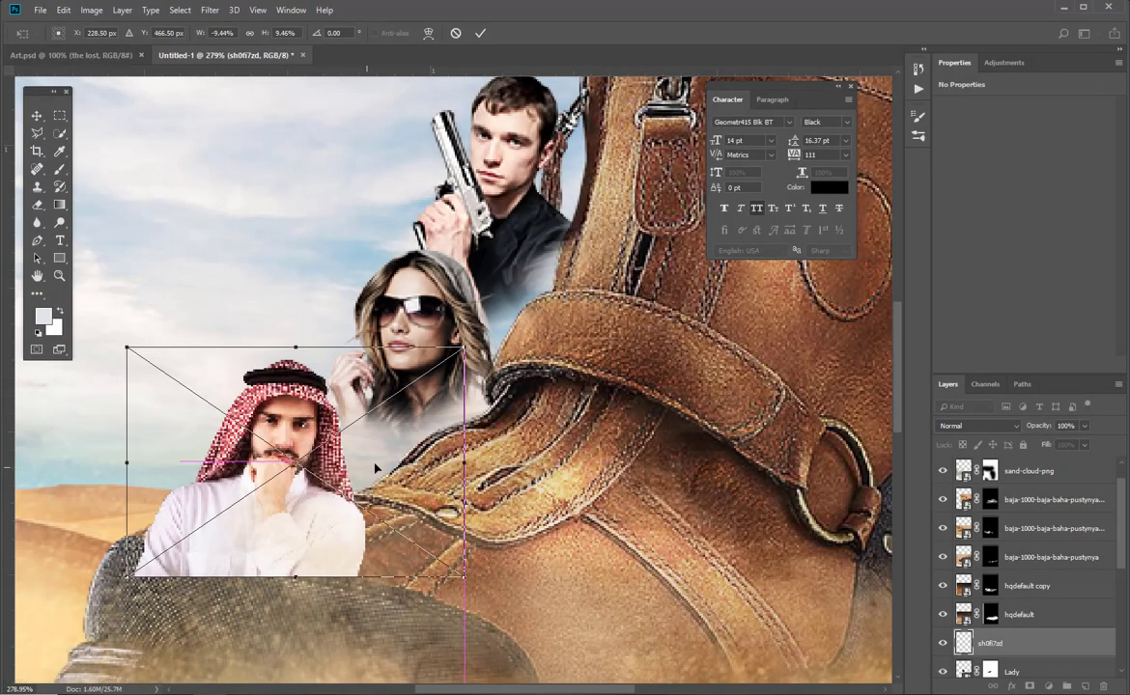
left_click_drag(362, 467, 368, 467)
left_click_drag(518, 609, 526, 590)
left_click_drag(340, 512, 352, 504)
key("Return")
Tilt the a_man_with_the_gun_2 layer slightly counterclockwise with Free Transform
scroll(1048, 643, "down", 1)
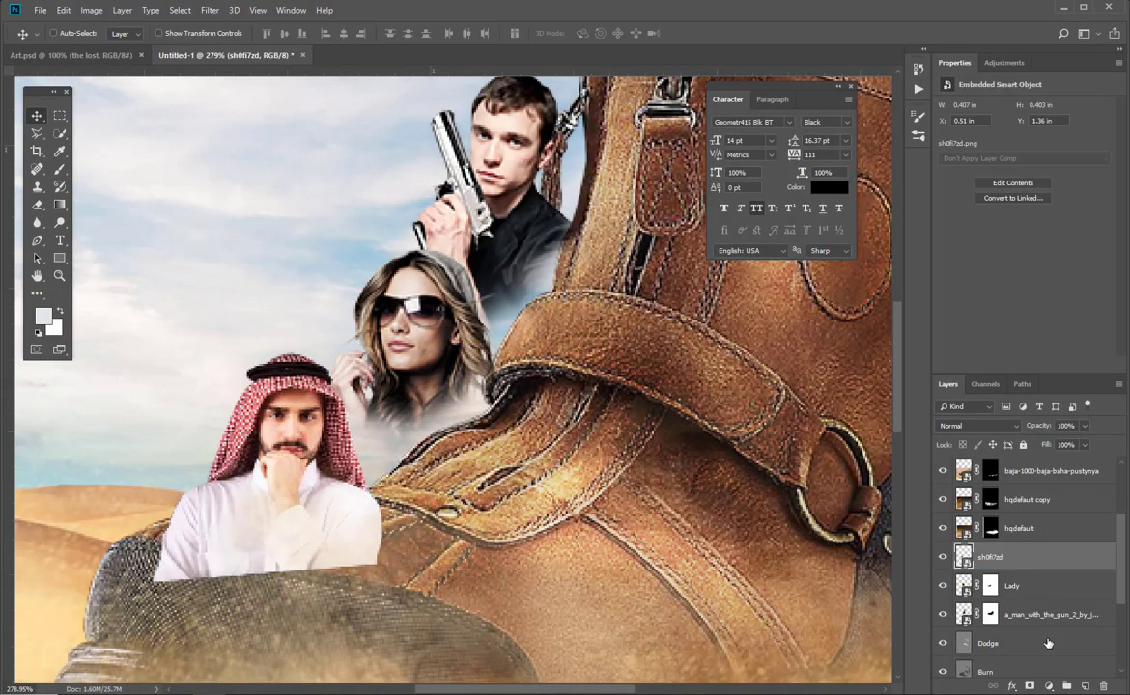
scroll(1048, 643, "down", 1)
left_click(1047, 556)
key("ctrl+t")
left_click_drag(683, 485, 705, 466)
key("Return")
Mask the sh0fi7zd layer, fade the man's lower body with a black brush, and shift him up closer to the woman
left_click(1006, 506)
left_click(1030, 685)
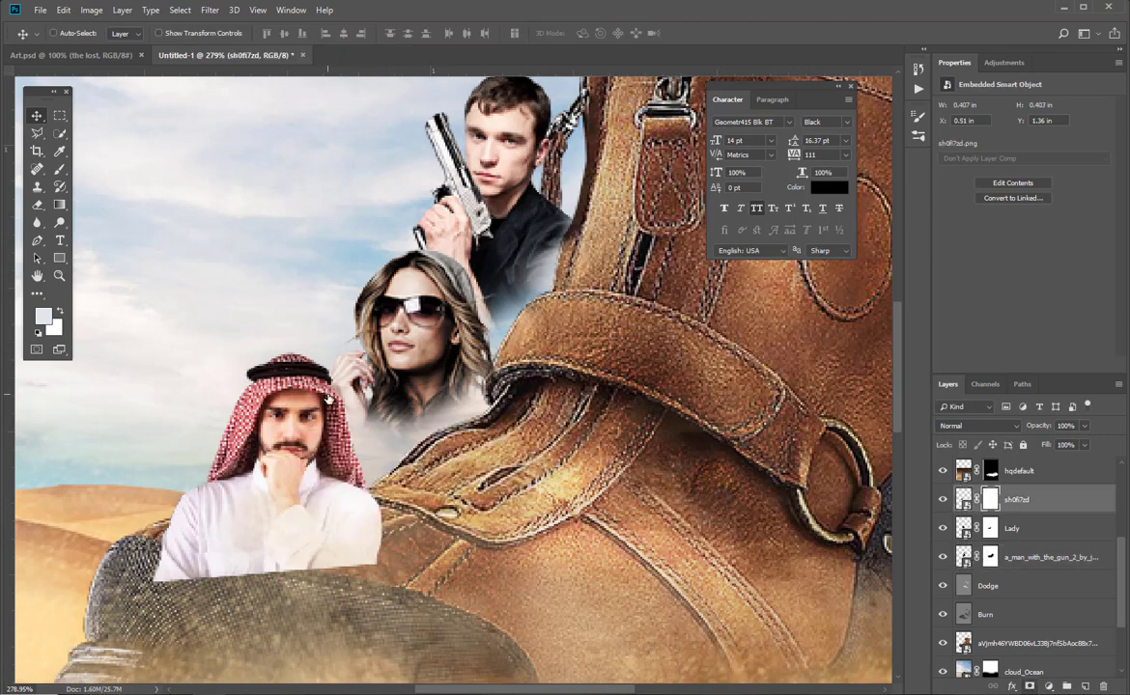
key("b")
mouse_move(166, 552)
left_mouse_down()
mouse_move(365, 563)
mouse_move(348, 536)
left_mouse_up()
key("v")
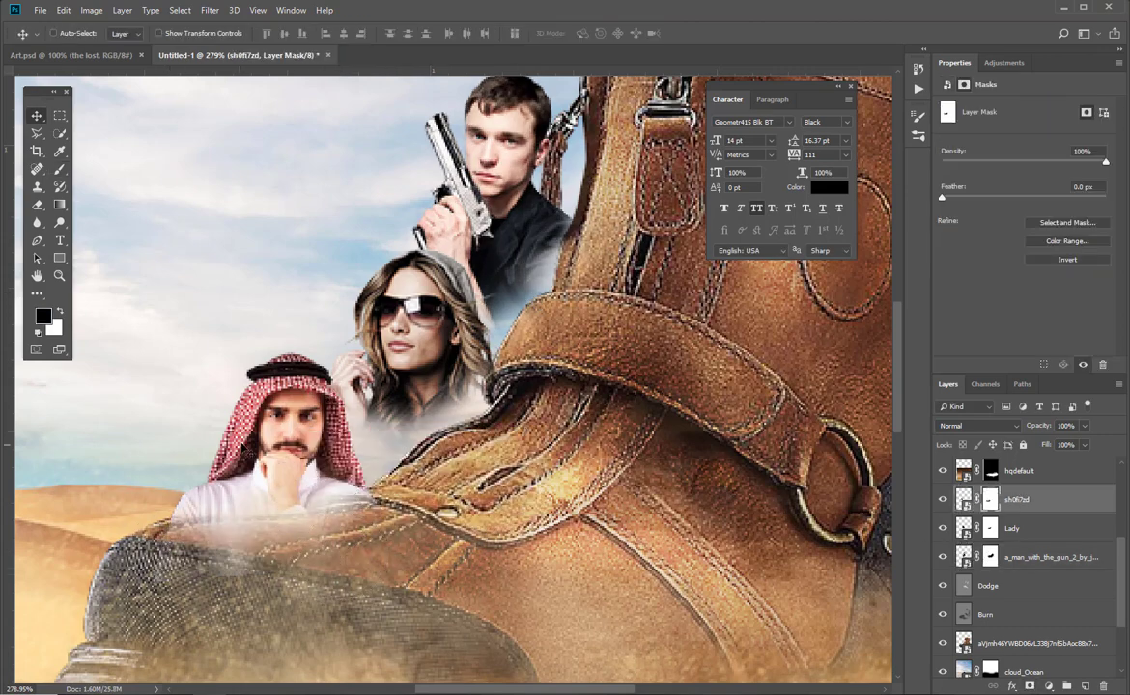
mouse_move(214, 526)
left_mouse_down()
mouse_move(224, 514)
mouse_move(300, 516)
mouse_move(290, 478)
mouse_move(193, 557)
left_mouse_up()
key("e")
left_click(59, 168)
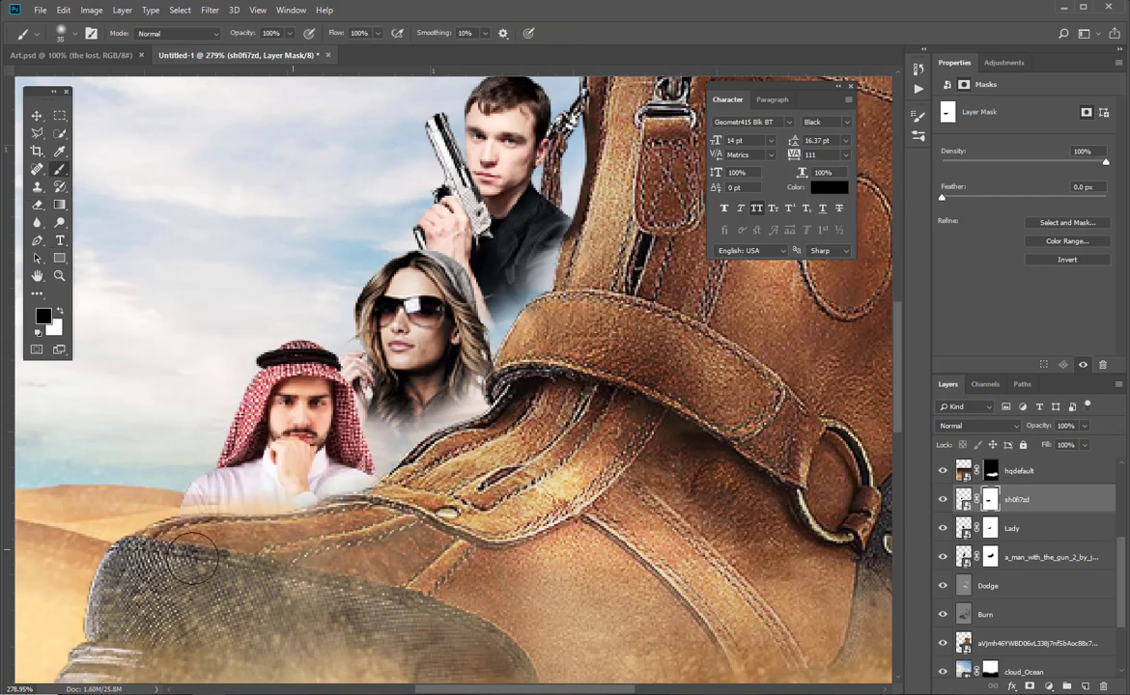
Flip the sh0fi7zd layer horizontally, reposition him beside the woman, and touch up his mask along the boot's toe
key("ctrl+1")
key("ctrl+t")
right_click(404, 385)
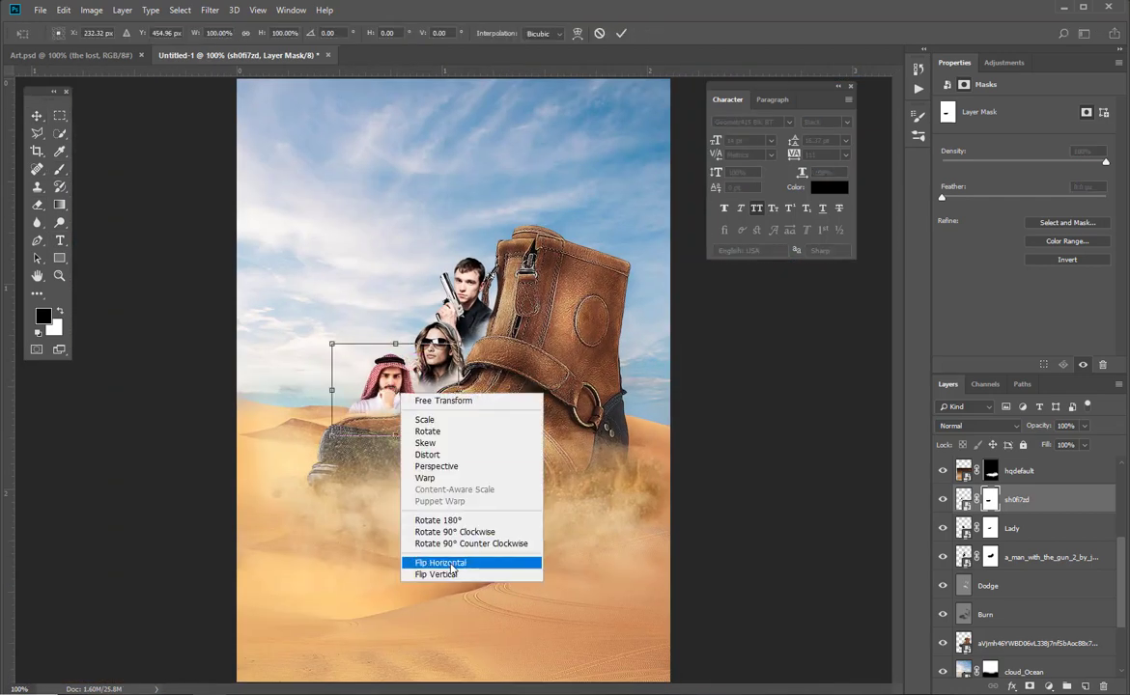
left_click(452, 563)
scroll(410, 351, "up", 5)
left_click_drag(492, 505, 589, 349)
left_click_drag(534, 343, 562, 348)
key("Return")
key("x")
mouse_move(388, 331)
left_mouse_down()
mouse_move(337, 334)
mouse_move(454, 329)
left_mouse_up()
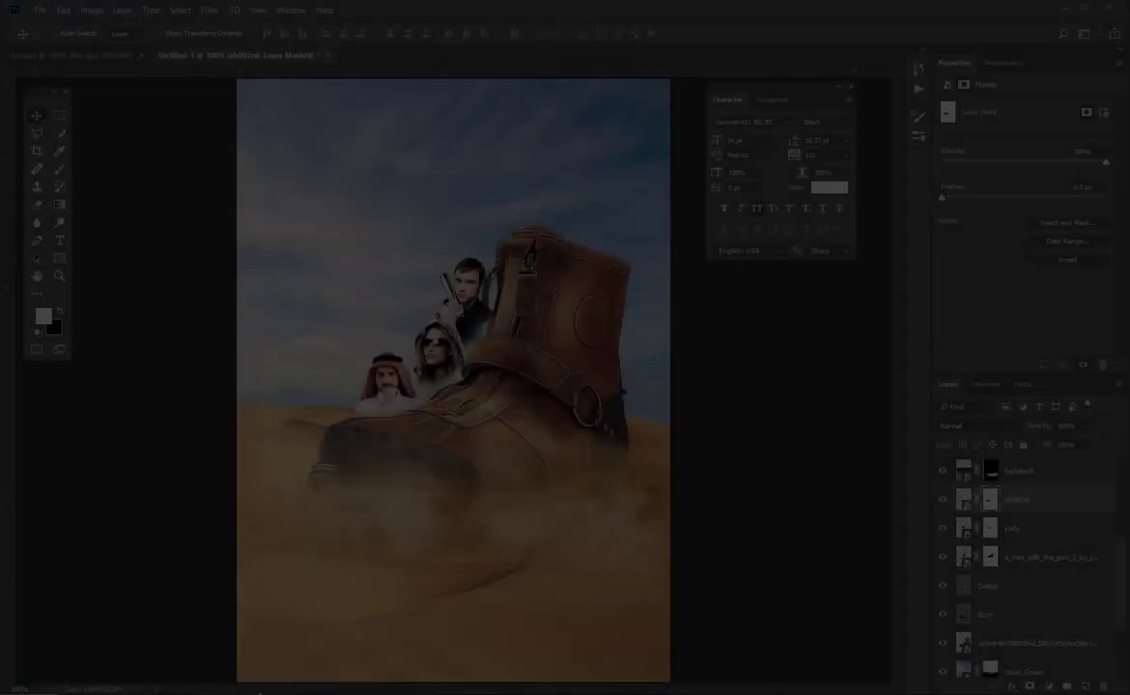
Place the image file of the bearded man from Excercise Files, move its layer below a_man_with_the_gun_2, and position him over the sky
mouse_move(259, 692)
left_click(211, 589)
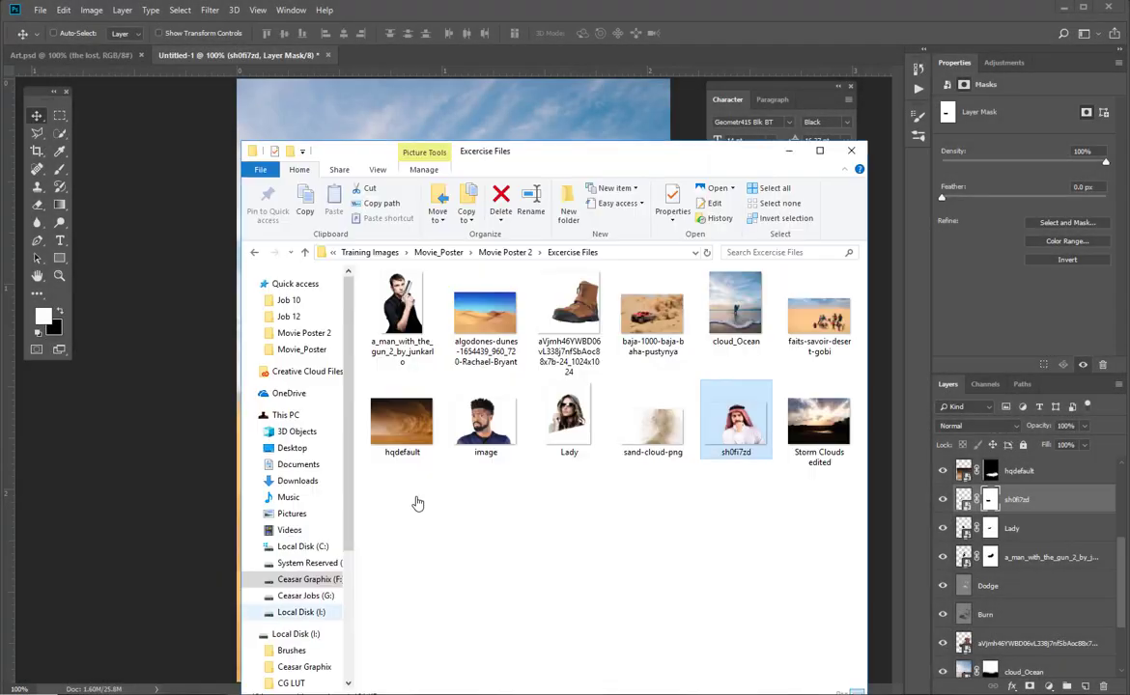
left_click_drag(486, 420, 302, 305)
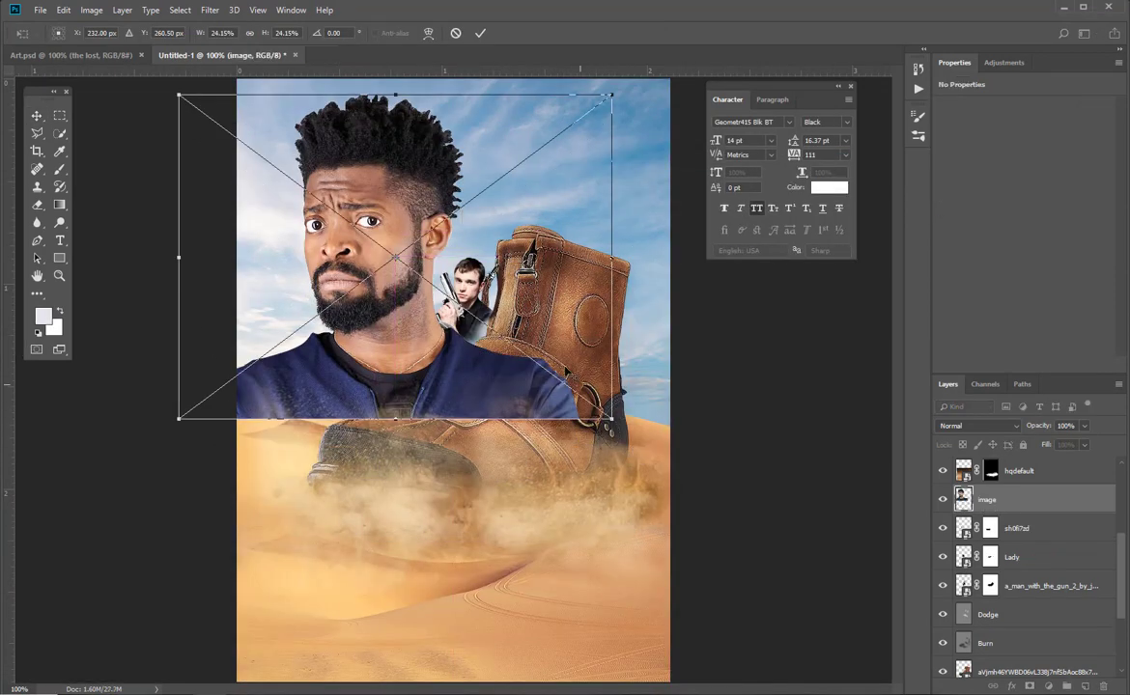
key("Return")
left_click_drag(986, 499, 1008, 586)
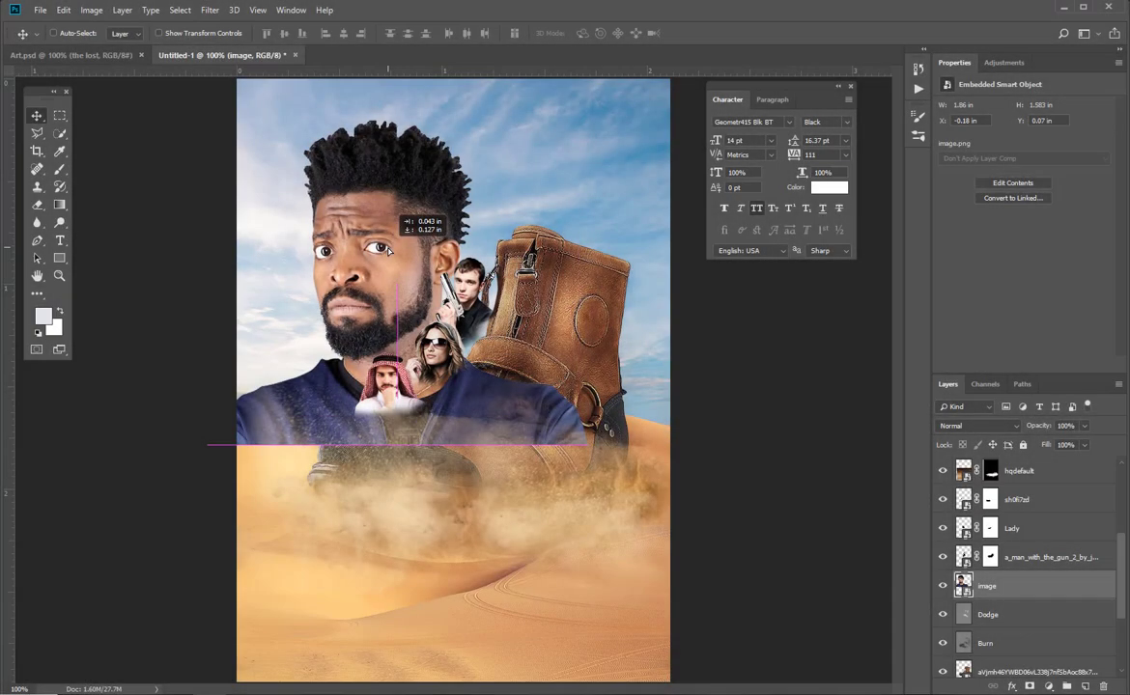
mouse_move(396, 227)
left_mouse_down()
mouse_move(411, 198)
mouse_move(376, 188)
left_mouse_up()
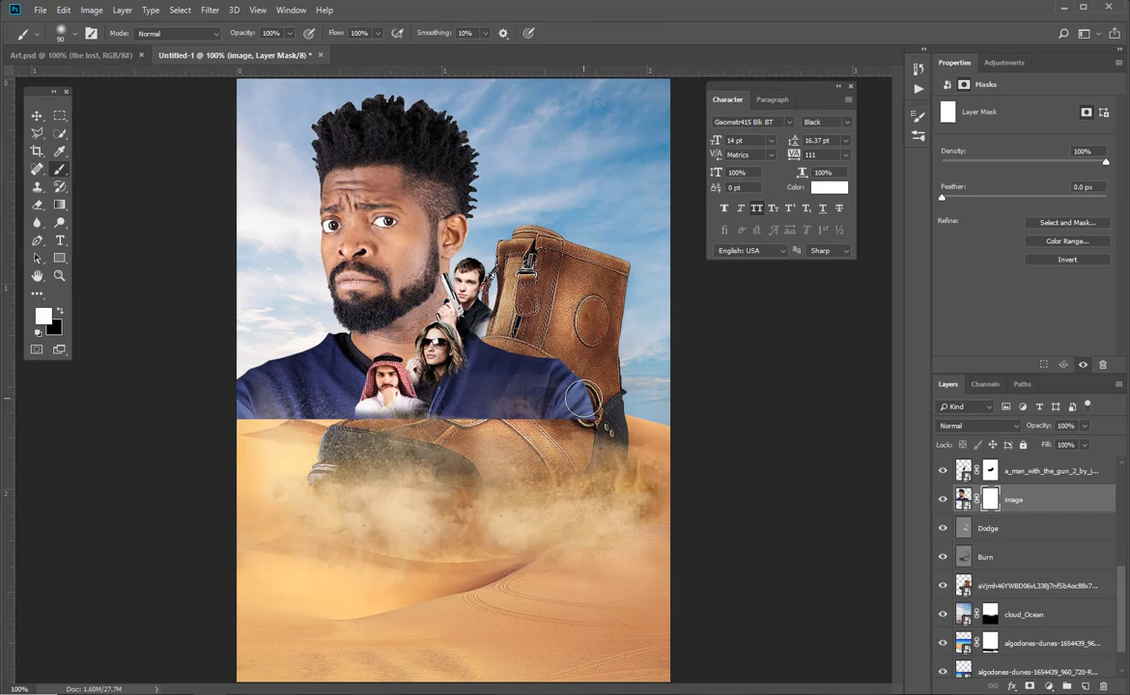
Fade the bearded man's chest and shoulders on the image layer's mask with a soft 175 px black brush
key("bracketright")
key("bracketright")
key("bracketright")
key("bracketright")
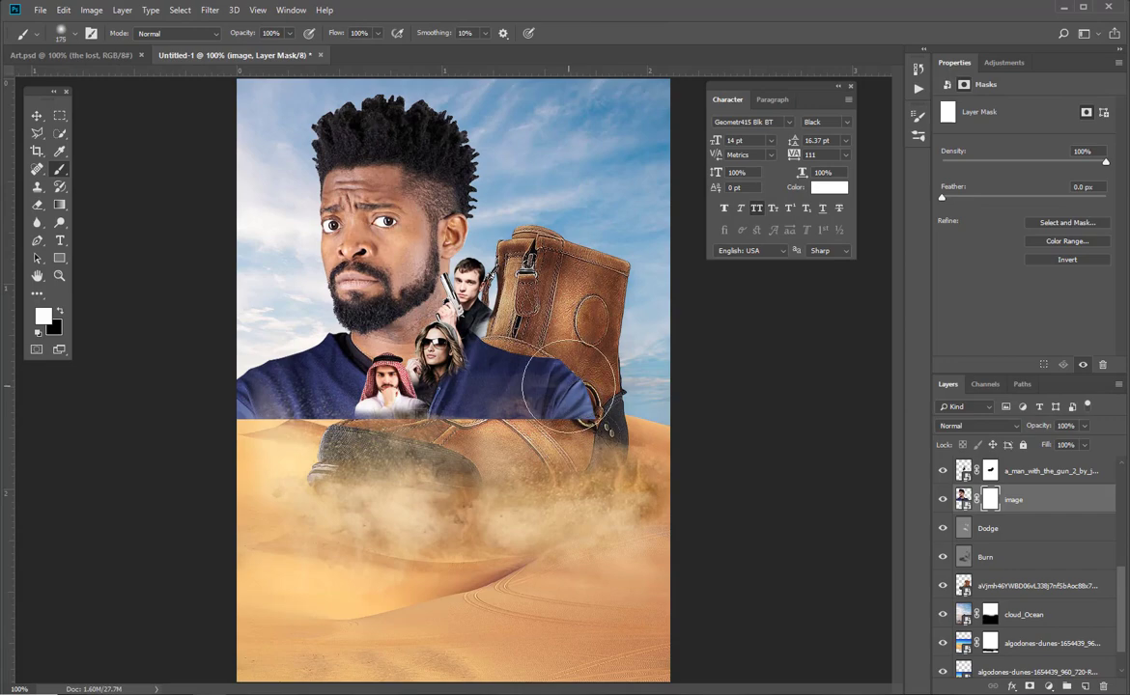
key("x")
mouse_move(527, 357)
left_mouse_down()
mouse_move(458, 357)
mouse_move(454, 338)
left_mouse_up()
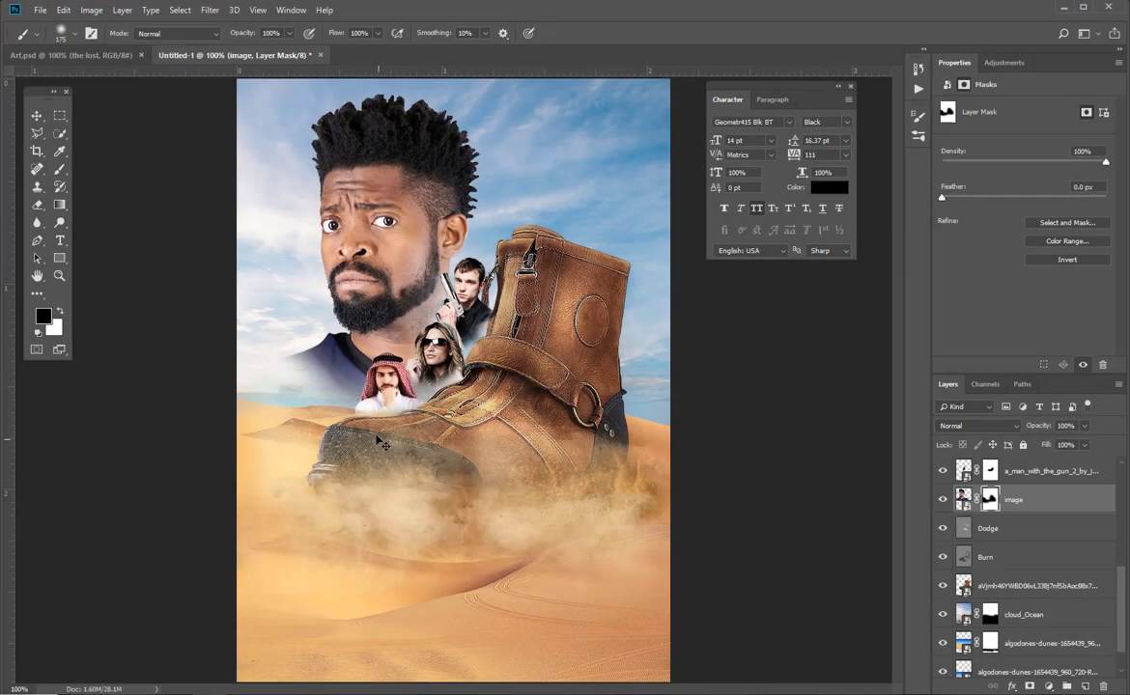
Scale the masked bearded man down slightly and move him closer to the smaller characters
key("ctrl+t")
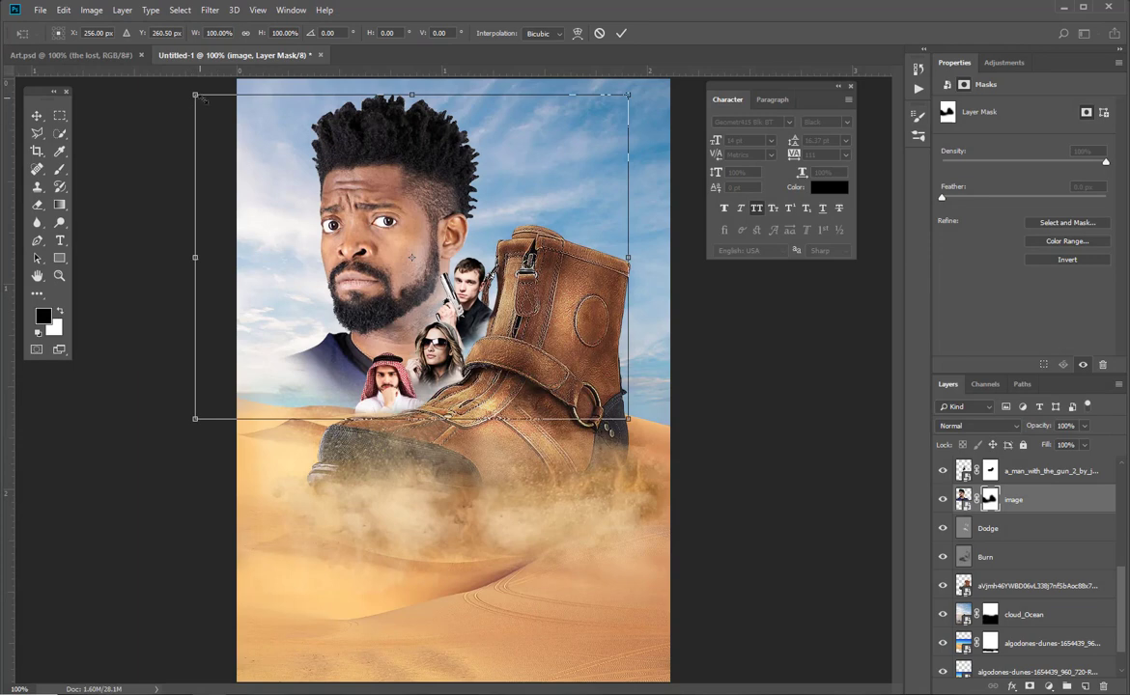
left_click_drag(203, 99, 212, 109)
key("Return")
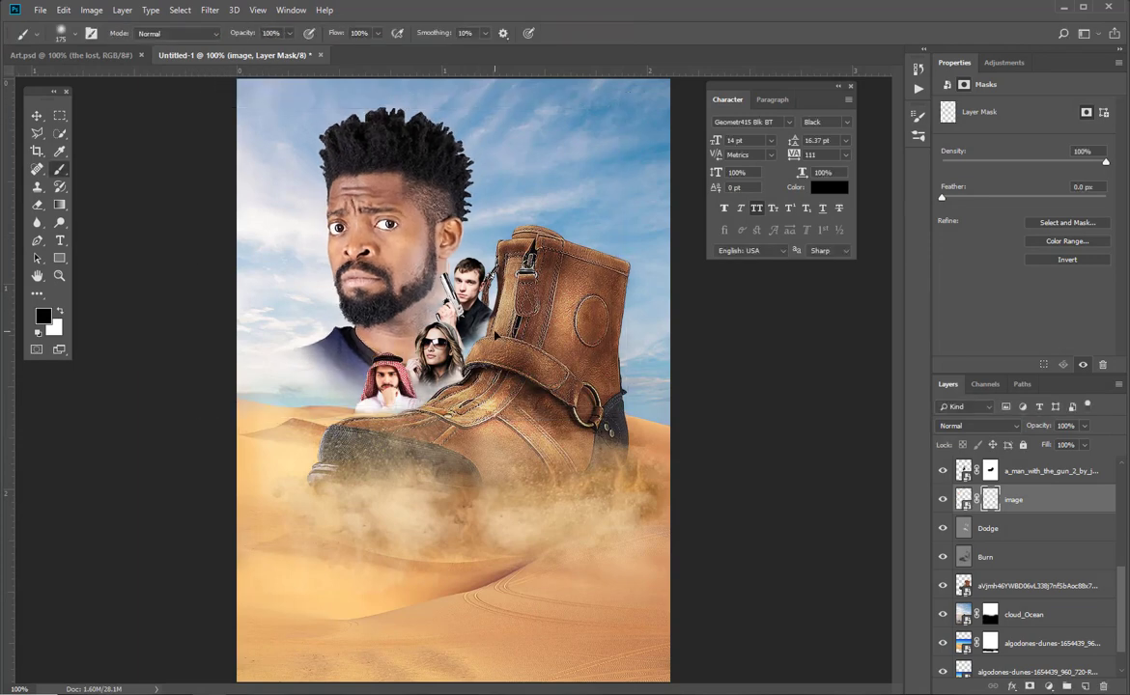
key("v")
mouse_move(402, 253)
left_mouse_down()
mouse_move(413, 253)
mouse_move(408, 263)
left_mouse_up()
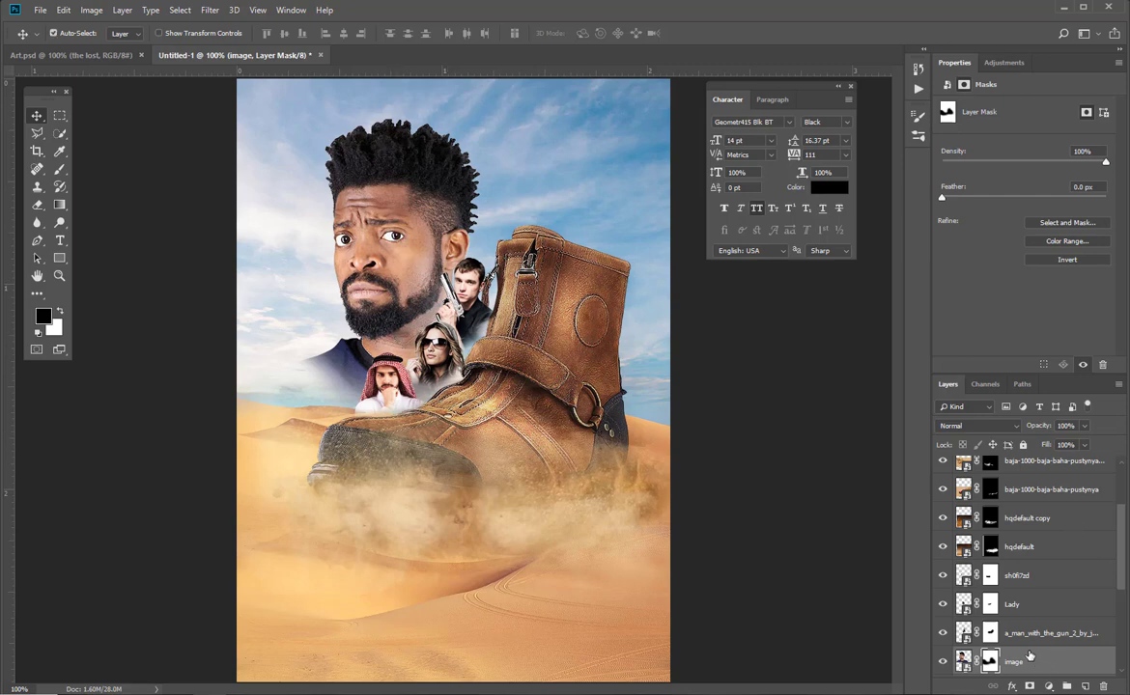
Create a layer named Burn above the image layer, in Overlay mode with a 50% gray fill
key("ctrl+shift+n")
left_click(583, 38)
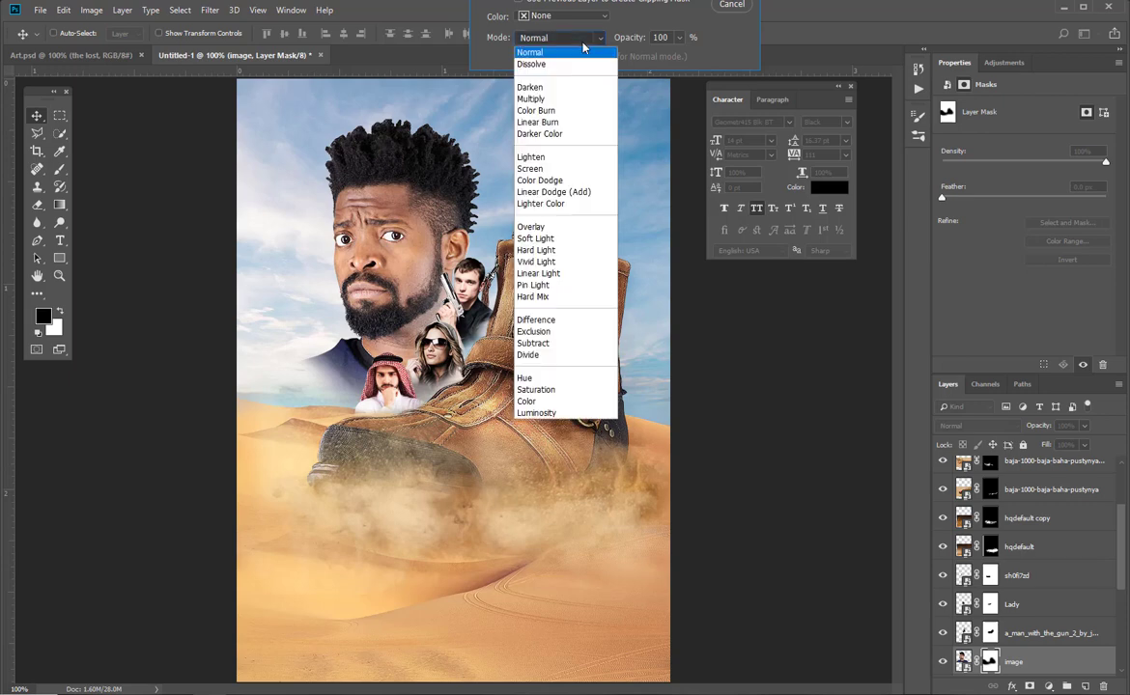
key("Escape")
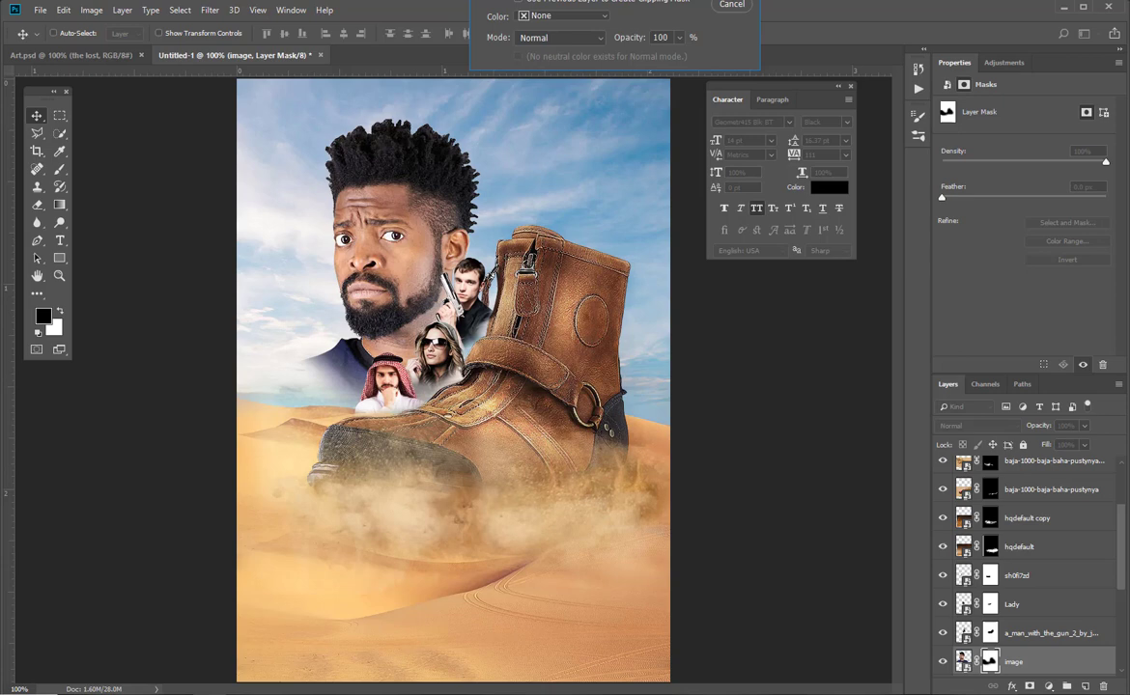
left_click(570, 38)
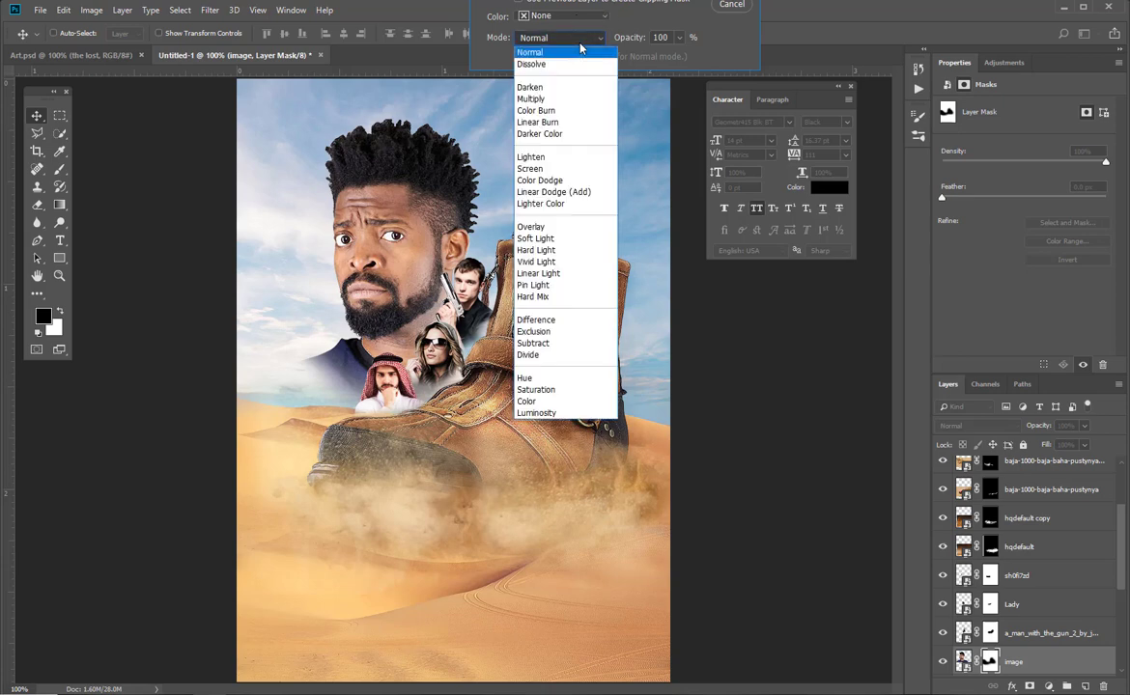
left_click(547, 230)
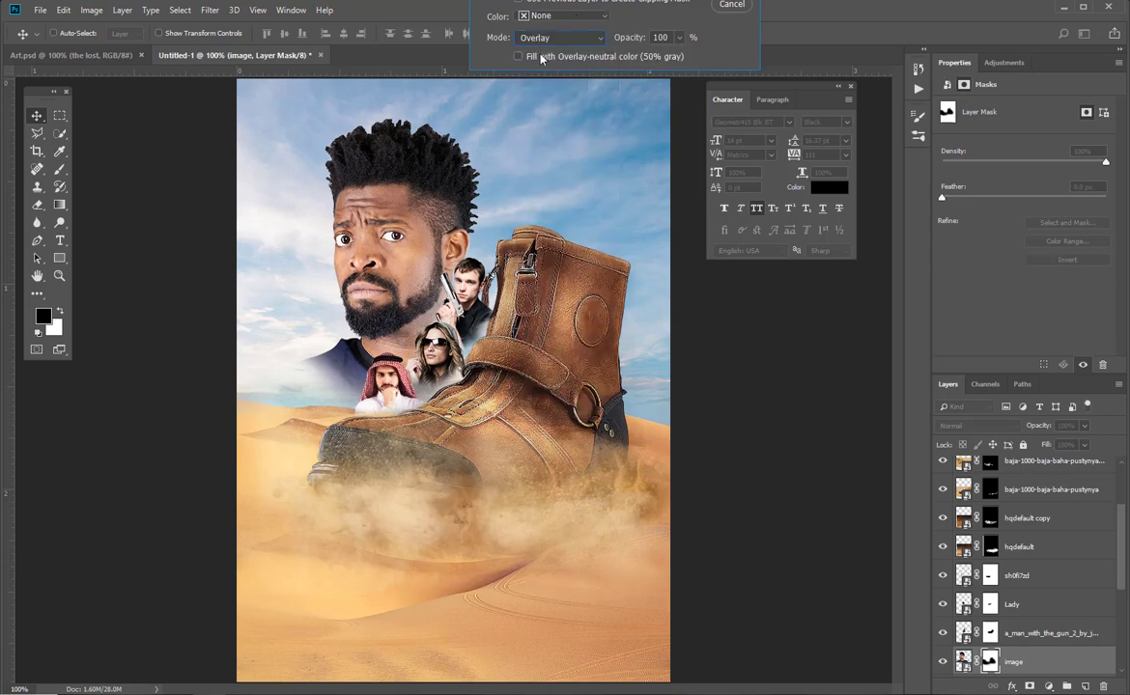
key("Return")
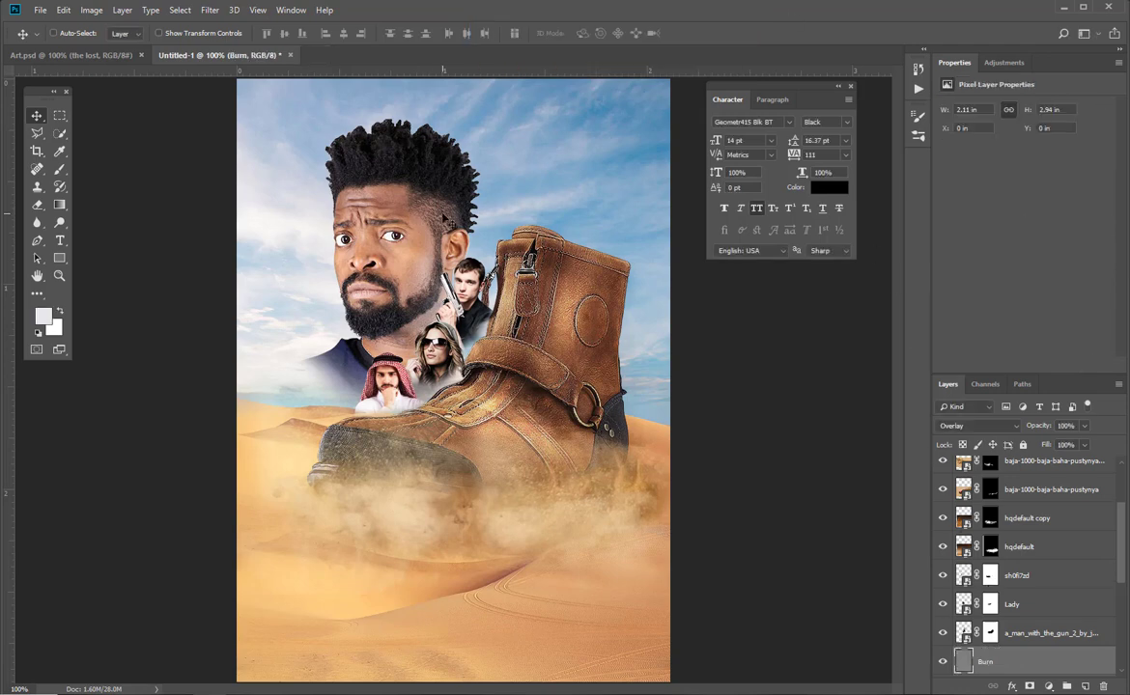
Load the bearded man's outline as a selection and darken his hair on the Burn layer with the Burn tool at Midtones, 50% exposure
right_click(56, 225)
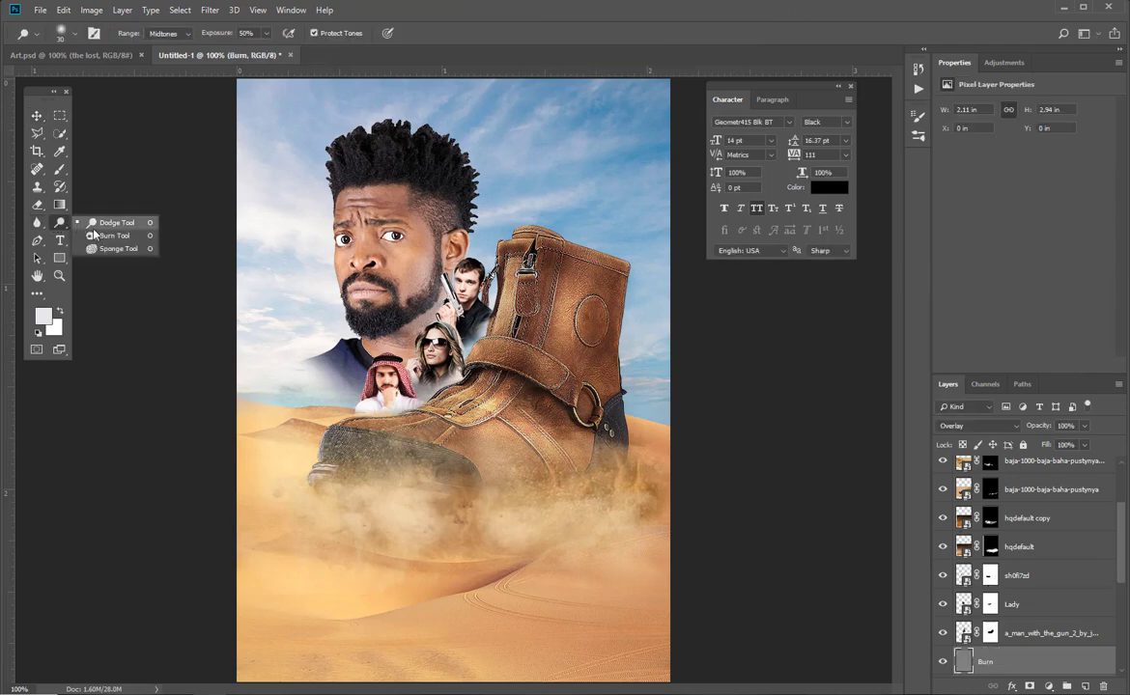
left_click(97, 218)
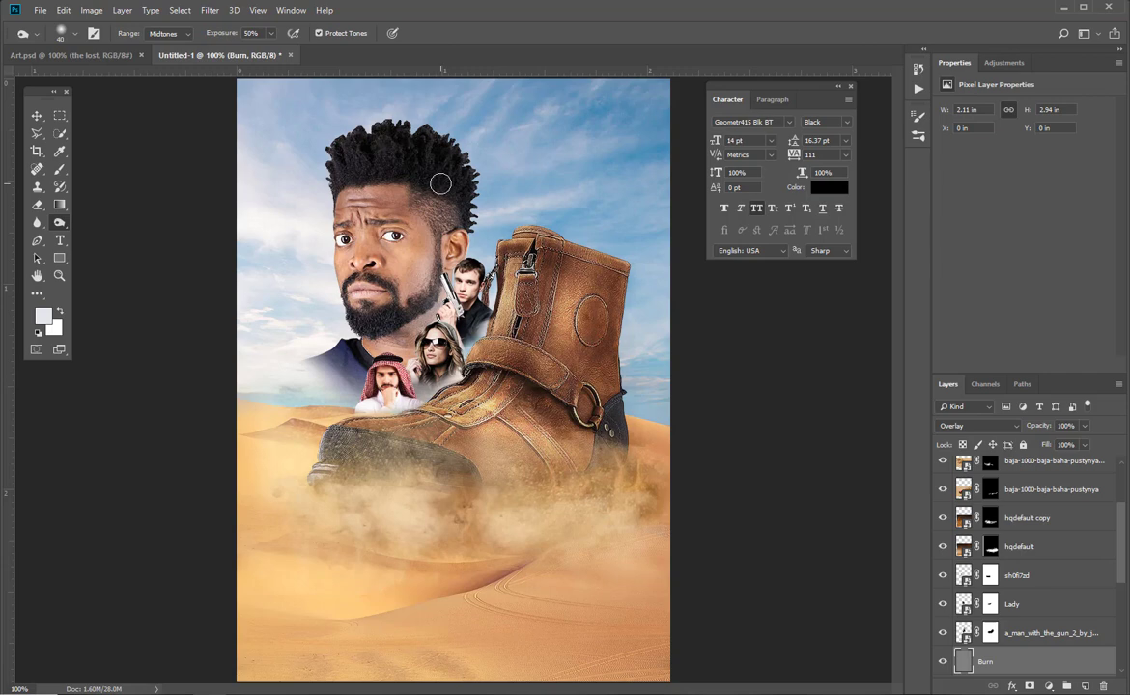
scroll(1023, 496, "down", 2)
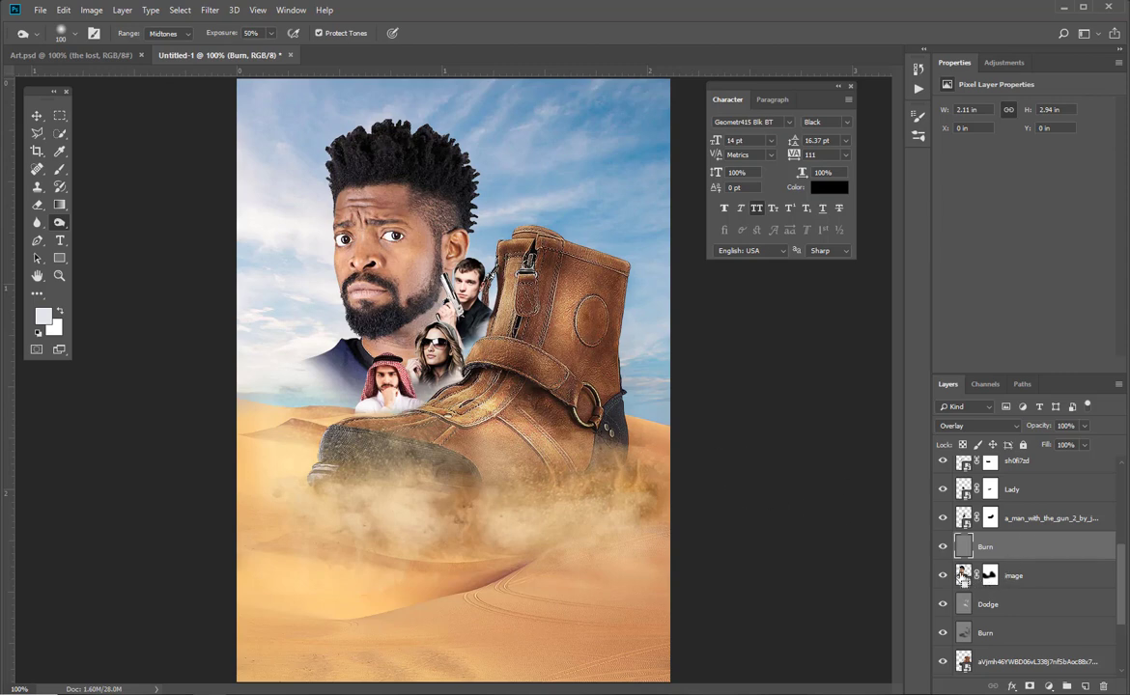
left_click(965, 548, "ctrl")
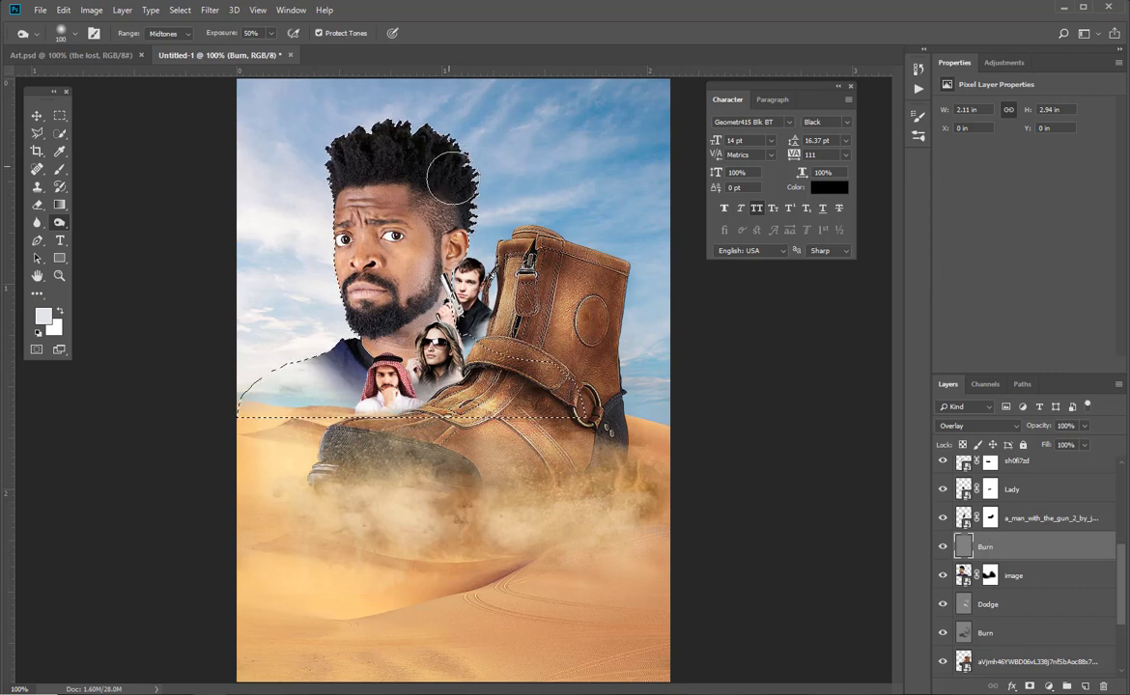
mouse_move(446, 186)
left_mouse_down()
mouse_move(455, 254)
mouse_move(452, 219)
mouse_move(430, 339)
mouse_move(326, 351)
left_mouse_up()
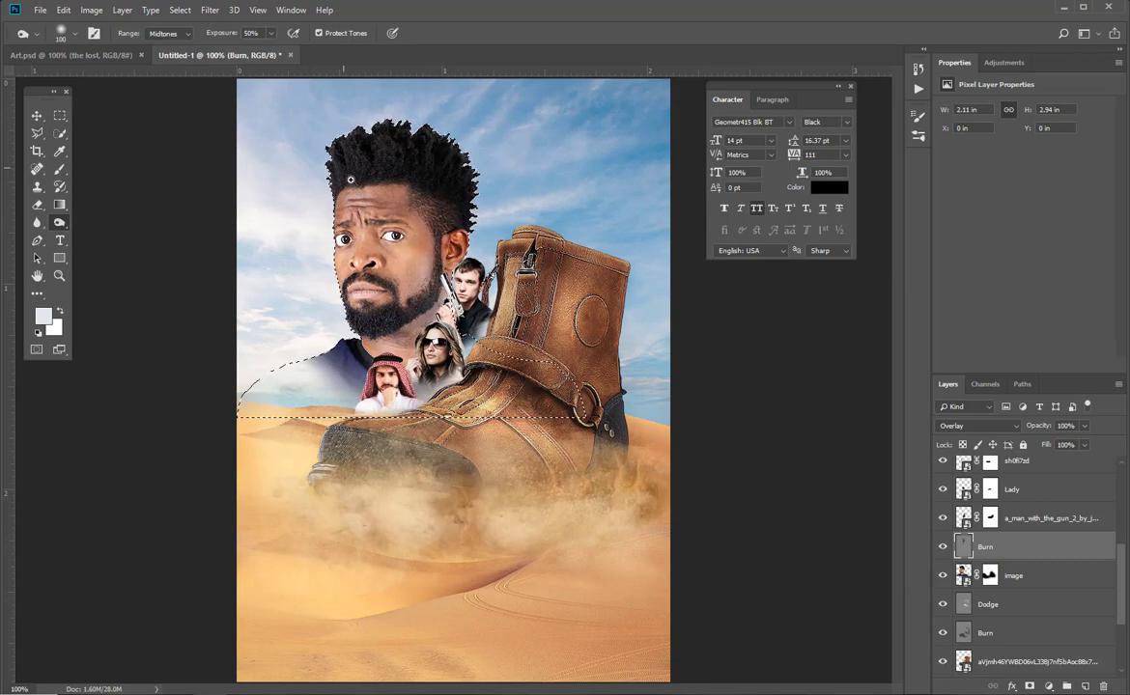
left_click_drag(406, 188, 502, 188)
mouse_move(317, 135)
left_mouse_down()
mouse_move(421, 171)
mouse_move(414, 184)
mouse_move(302, 184)
mouse_move(308, 194)
mouse_move(401, 164)
mouse_move(319, 196)
left_mouse_up()
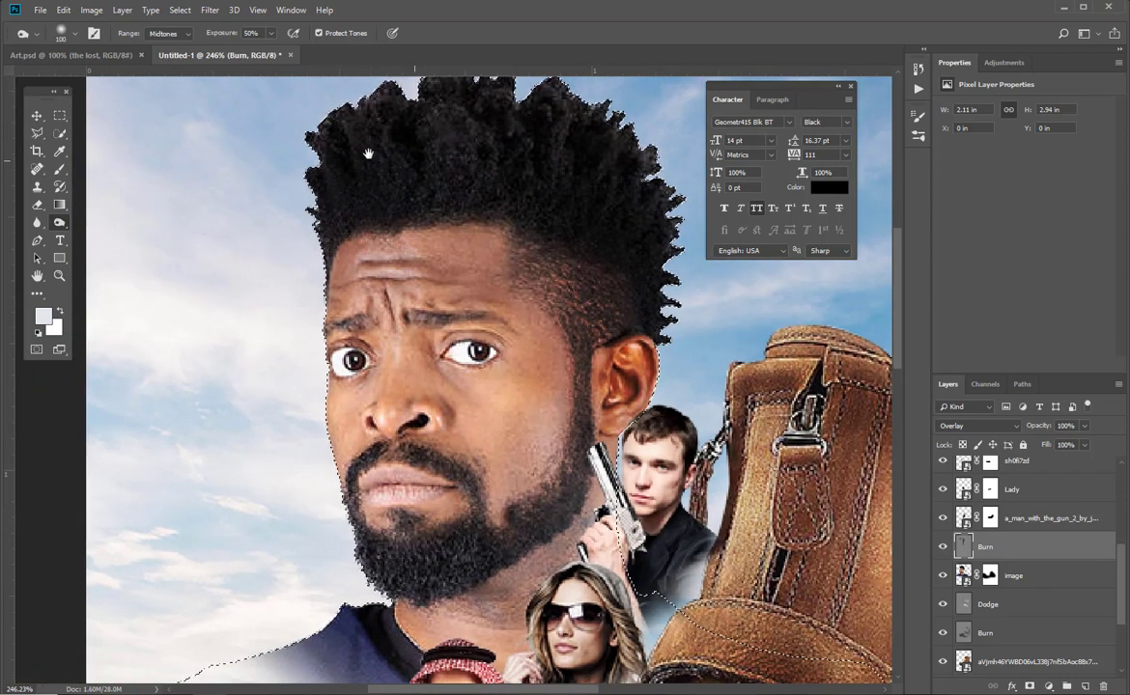
Darken the left edge of the bearded man's face, from brow to beard, on the Burn layer with a 60 px Burn brush
left_click_drag(373, 159, 390, 188)
left_click_drag(501, 309, 538, 246)
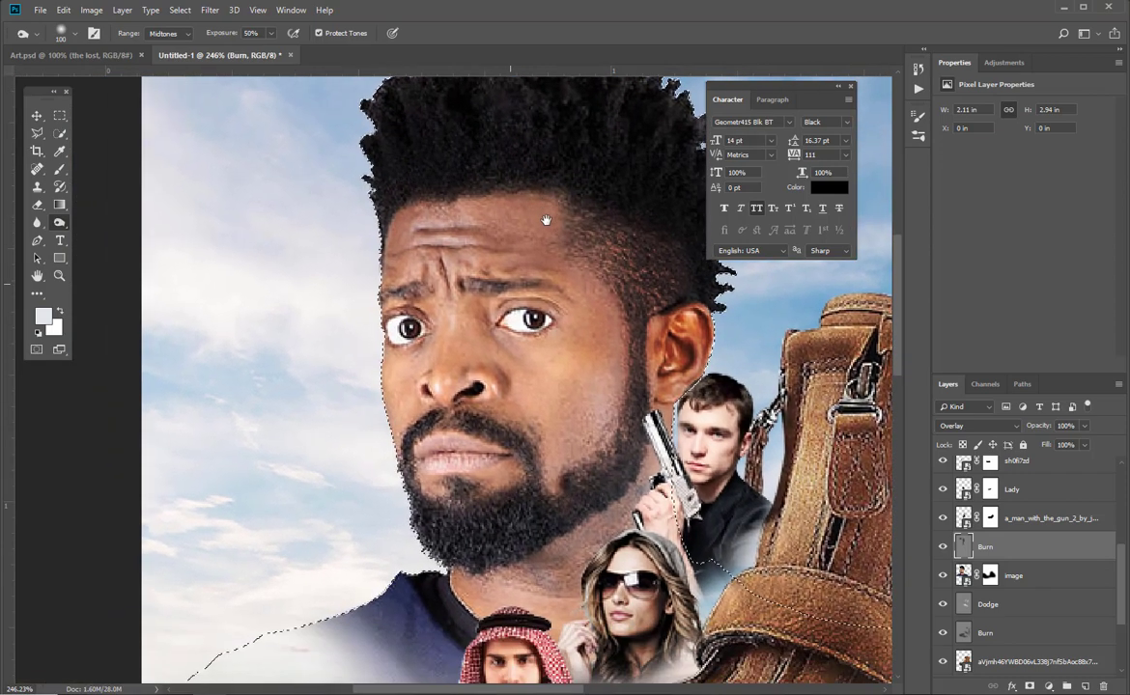
key("bracketleft")
key("bracketleft")
key("bracketleft")
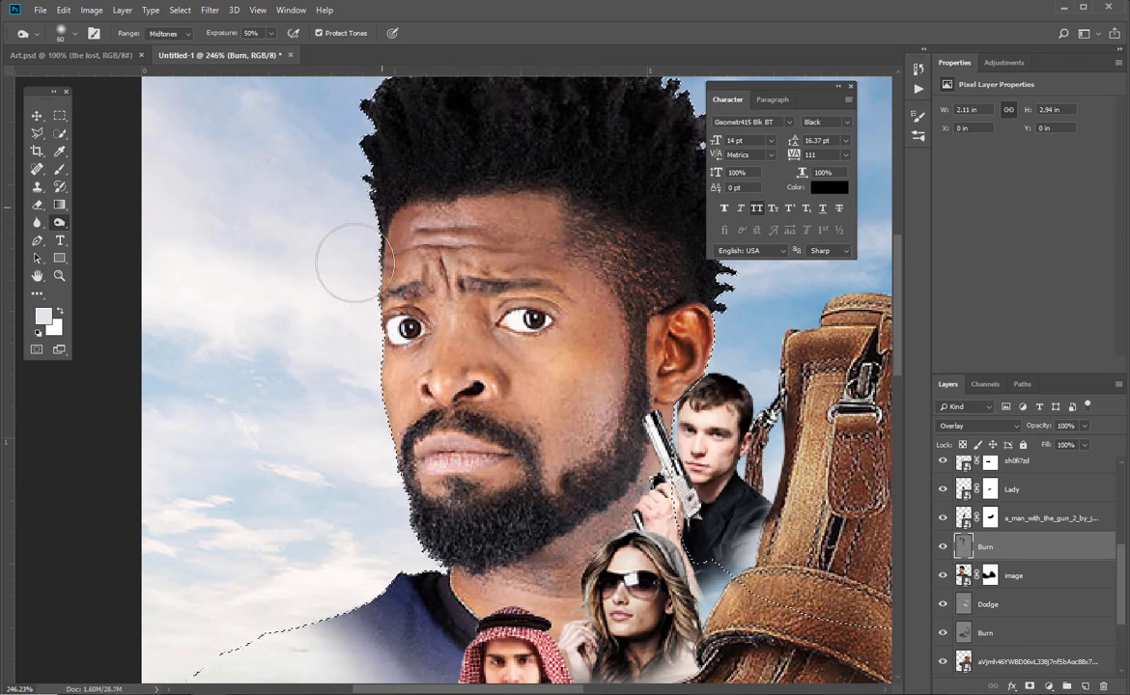
key("bracketleft")
left_click_drag(393, 347, 407, 286)
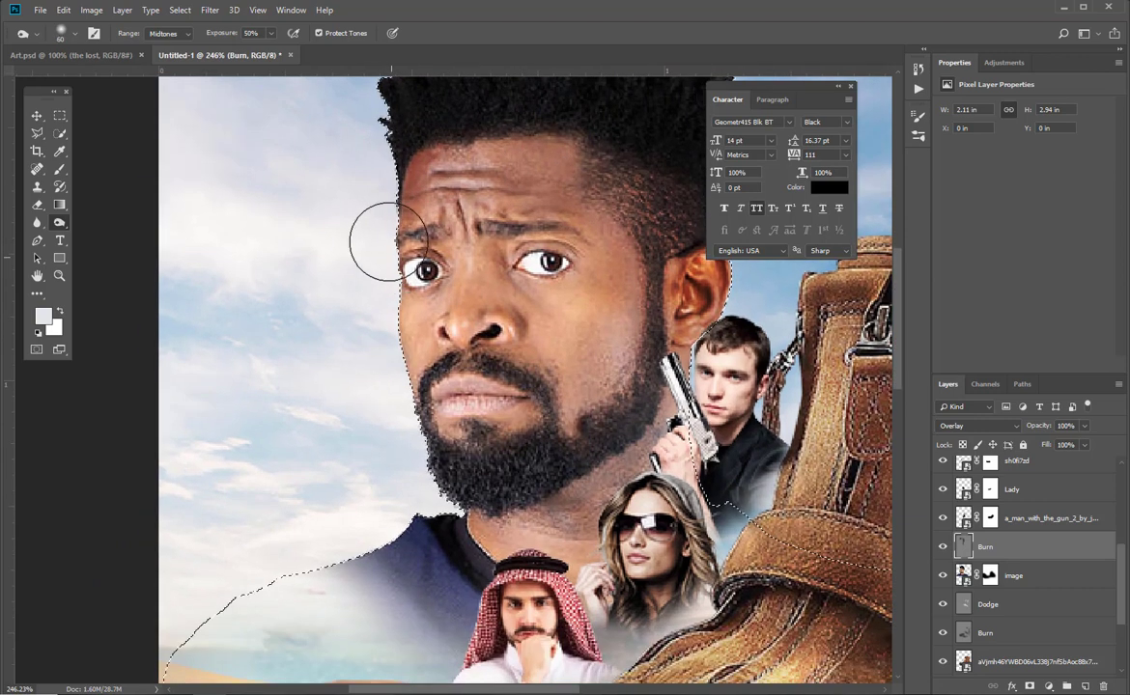
mouse_move(396, 241)
left_mouse_down()
mouse_move(383, 358)
mouse_move(399, 278)
mouse_move(471, 488)
left_mouse_up()
left_click_drag(376, 360, 396, 310)
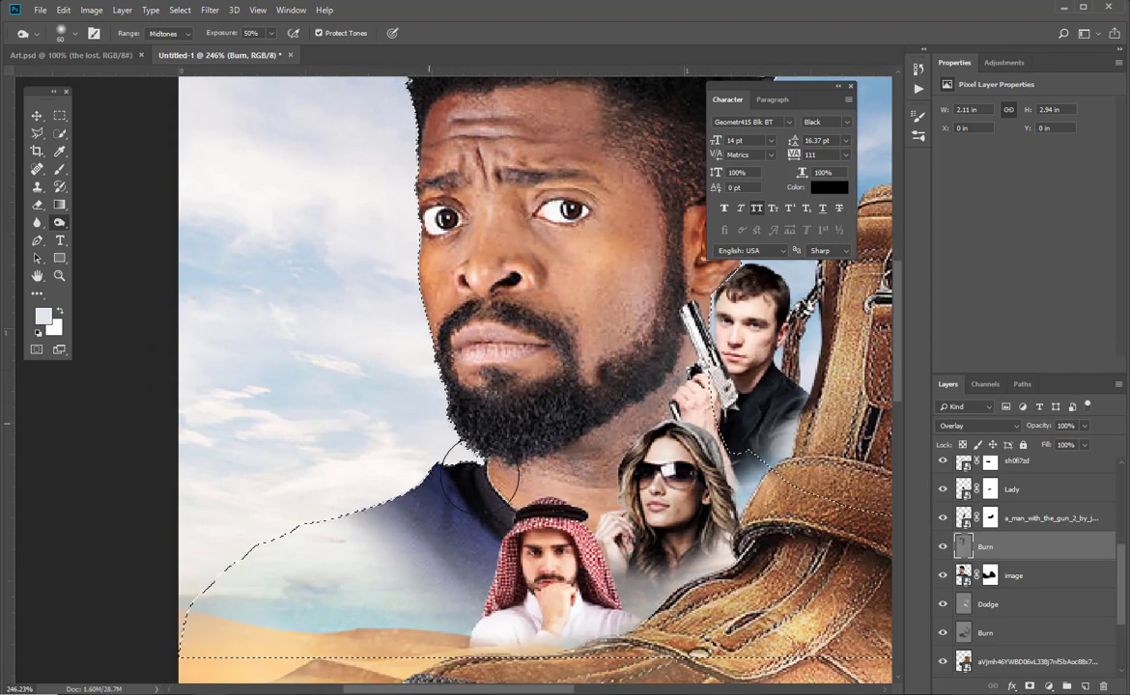
Darken the bearded man's neck and collar below the beard with a 40 px Burn brush
left_click_drag(470, 501, 382, 458)
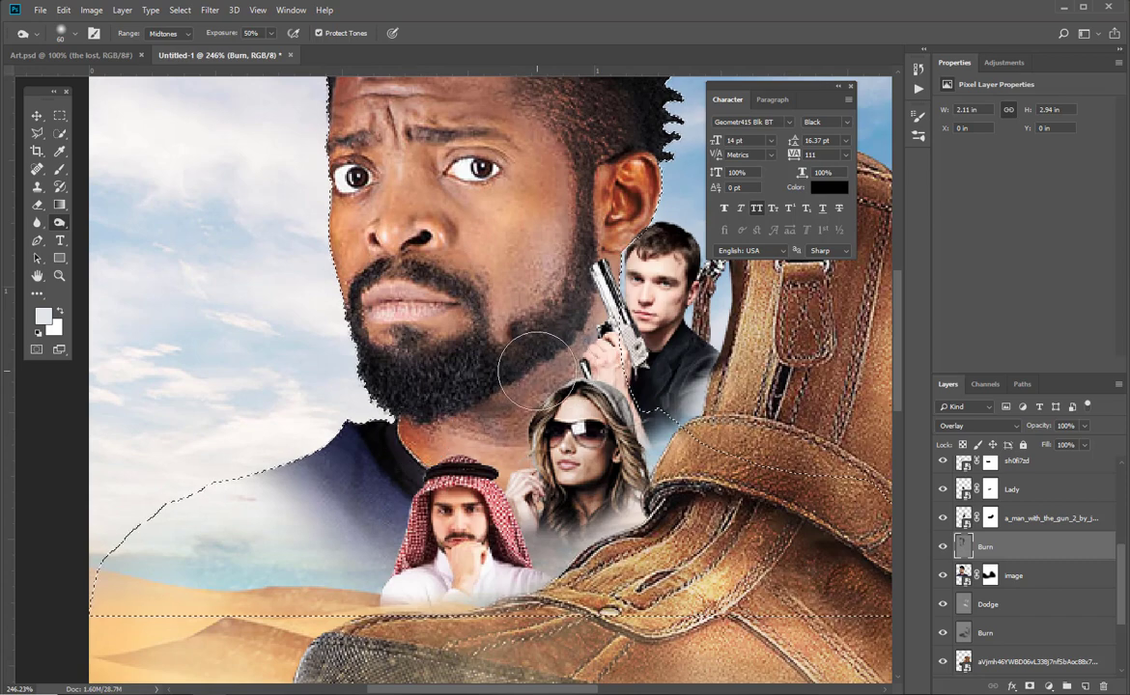
key("bracketleft")
key("bracketleft")
mouse_move(432, 404)
left_mouse_down()
mouse_move(504, 396)
mouse_move(564, 344)
mouse_move(461, 423)
mouse_move(444, 391)
left_mouse_up()
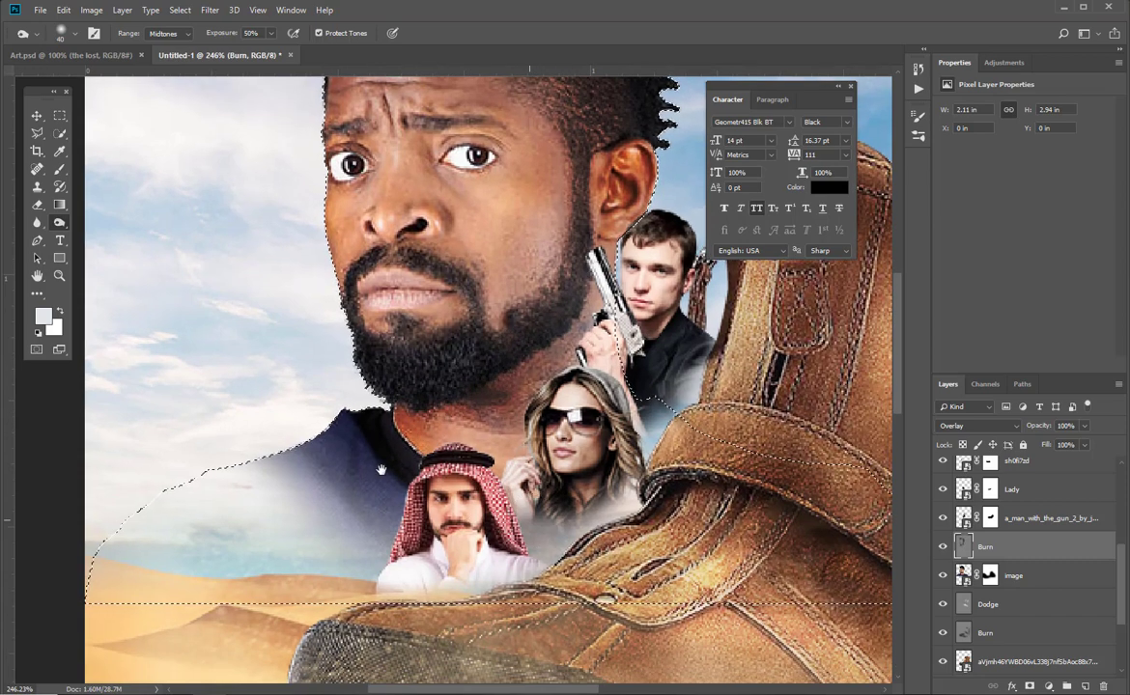
scroll(461, 421, "left", 3)
scroll(500, 341, "up", 3)
scroll(500, 342, "right", 5)
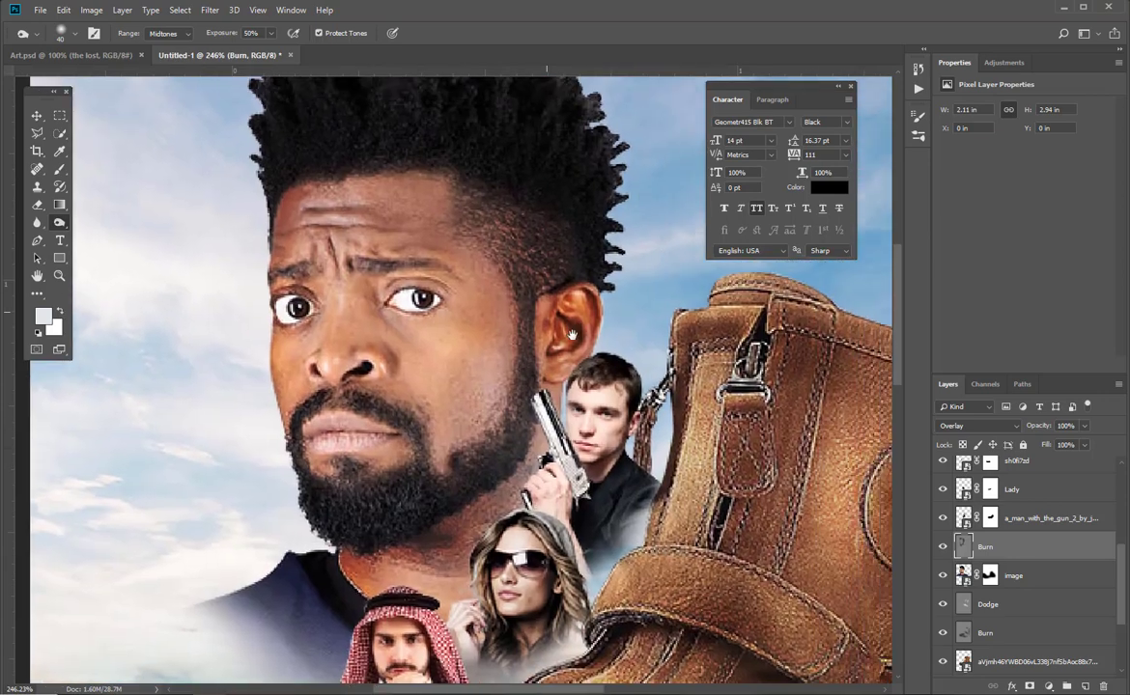
Darken the bearded man's hair, ear side and rear jawline with an 80 px Burn brush
key("bracketright")
key("bracketright")
key("bracketright")
key("bracketright")
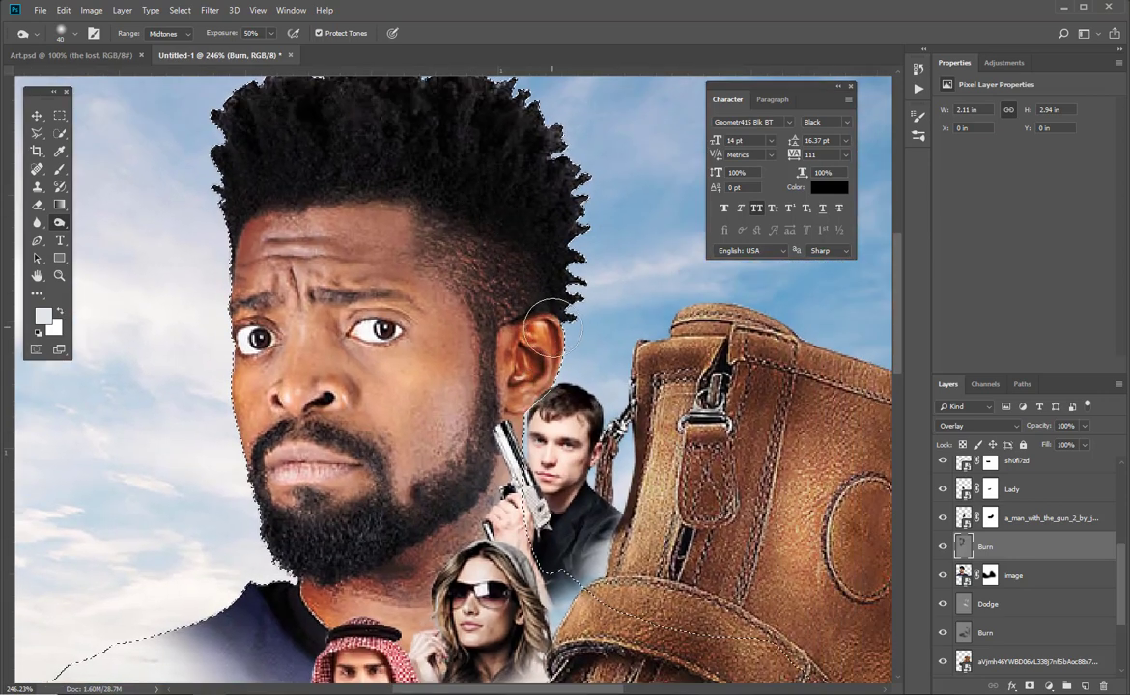
mouse_move(370, 139)
left_mouse_down()
mouse_move(479, 207)
mouse_move(483, 222)
mouse_move(429, 222)
mouse_move(521, 353)
mouse_move(495, 262)
mouse_move(520, 363)
mouse_move(520, 312)
mouse_move(500, 478)
left_mouse_up()
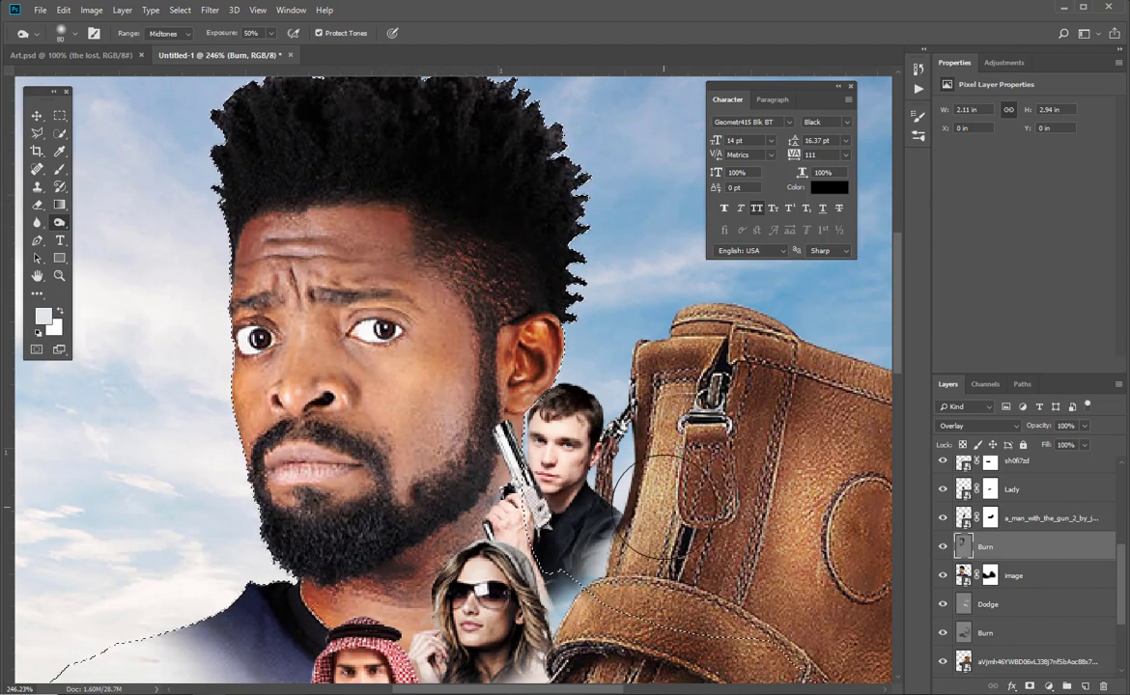
Burn the outer left side of the man's face again with the 80 px brush, judging it at full poster view
key("ctrl+1")
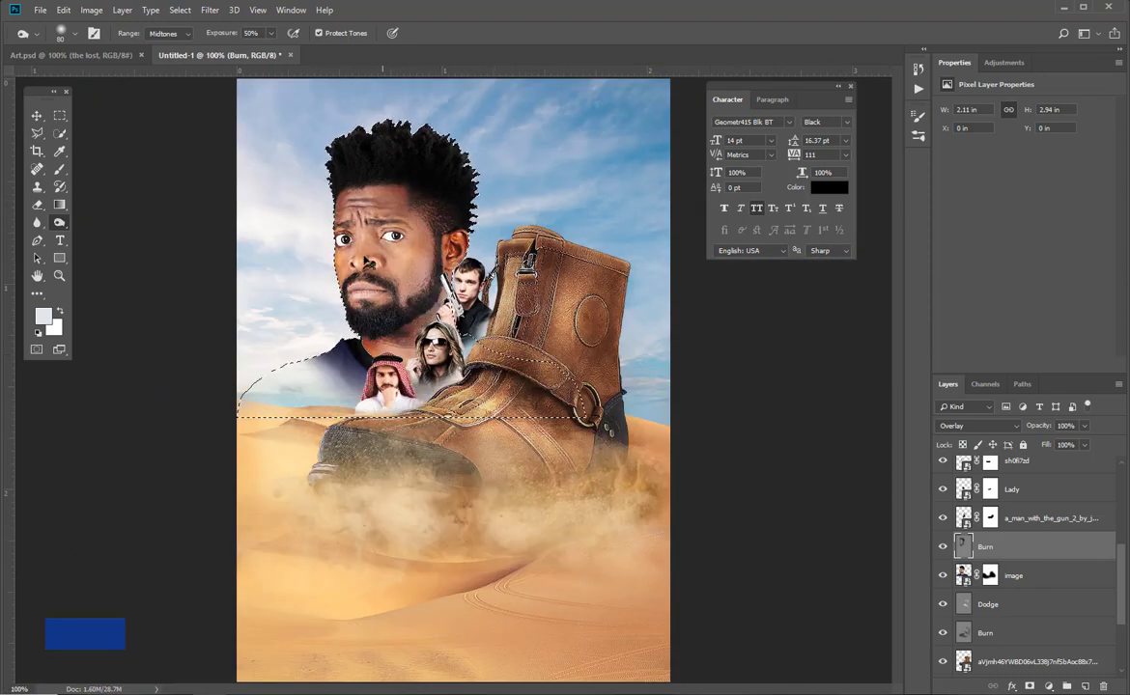
left_click_drag(338, 232, 341, 262)
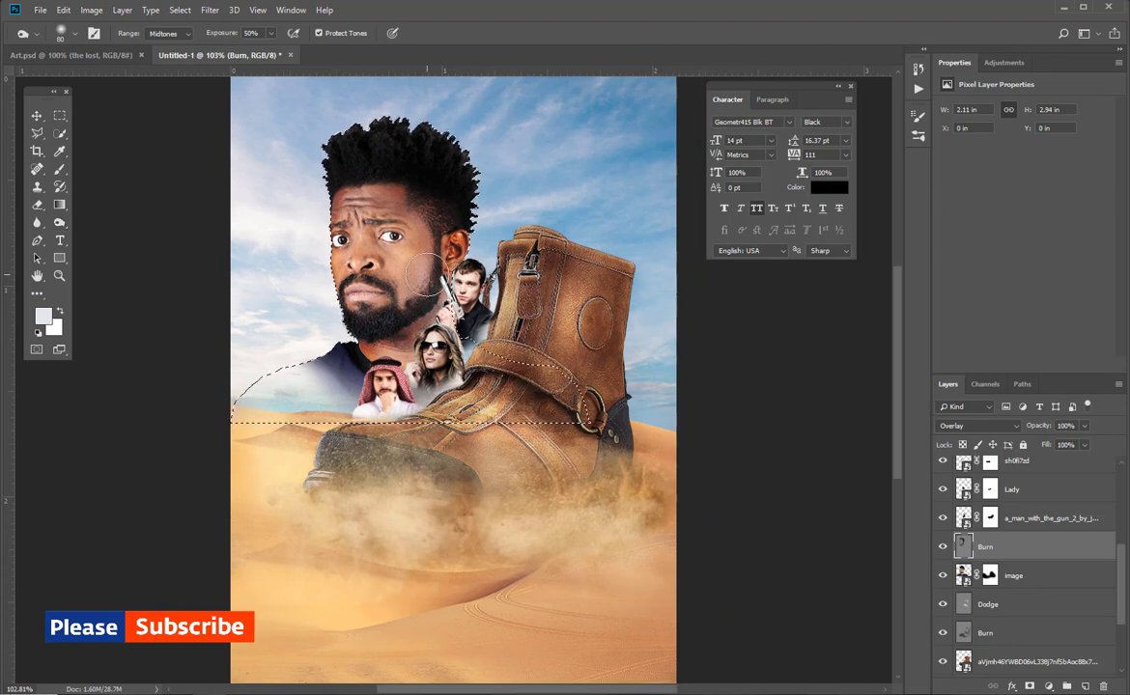
key("v")
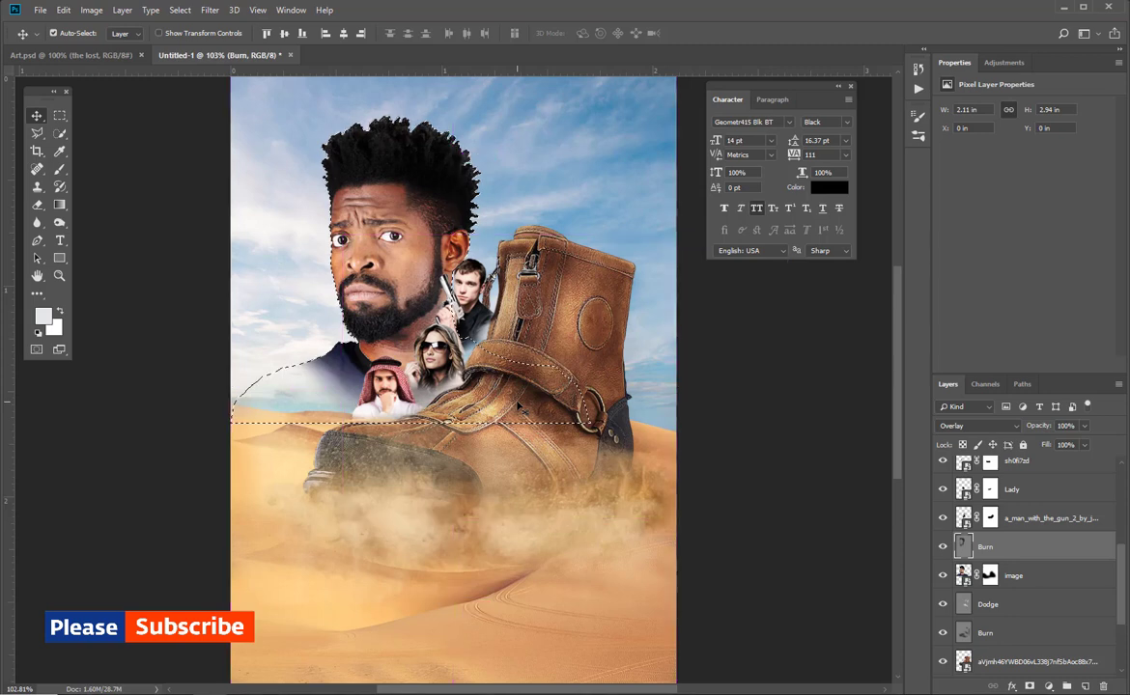
Create a layer named Dodge above the face's Burn layer, in Overlay mode and filled with 50% gray
key("ctrl+shift+n")
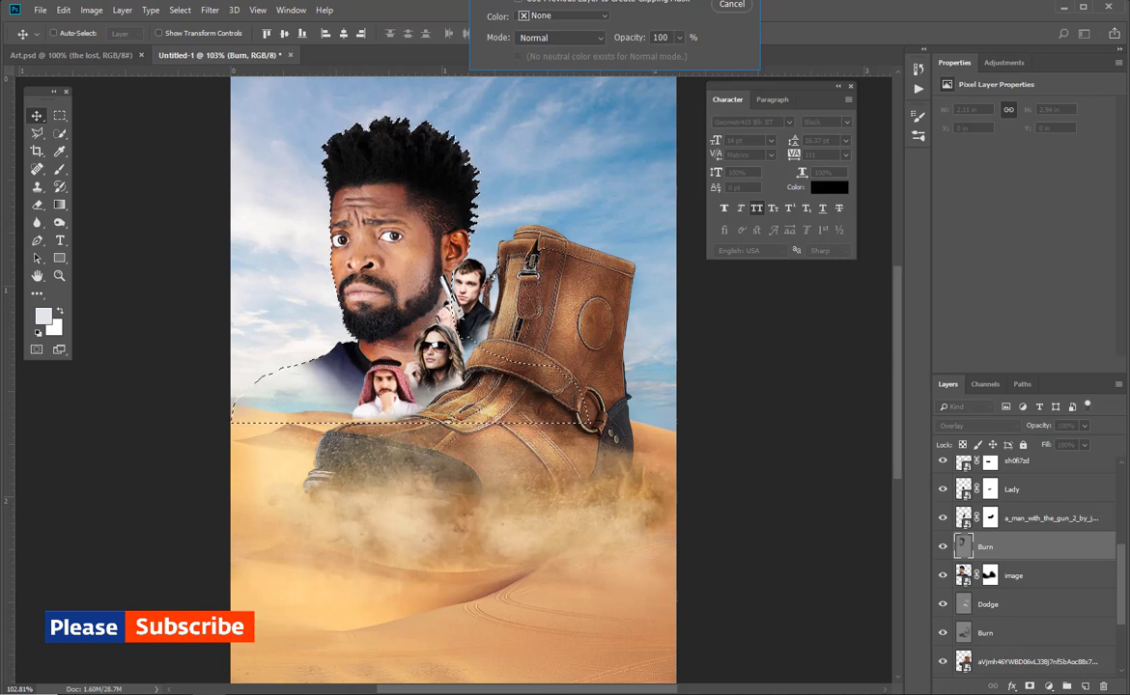
left_click(556, 39)
left_click(535, 214)
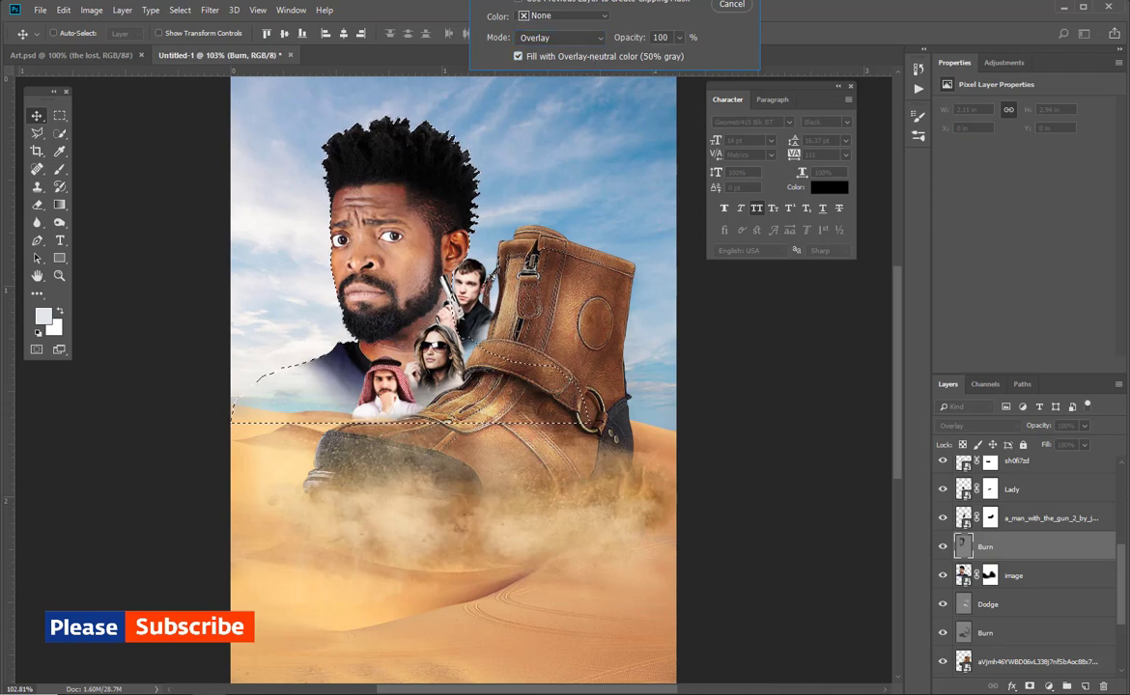
key("Return")
Lighten the large man's forehead with the Dodge tool, using a 15 px brush at 50% exposure on midtones
scroll(380, 324, "up", 5)
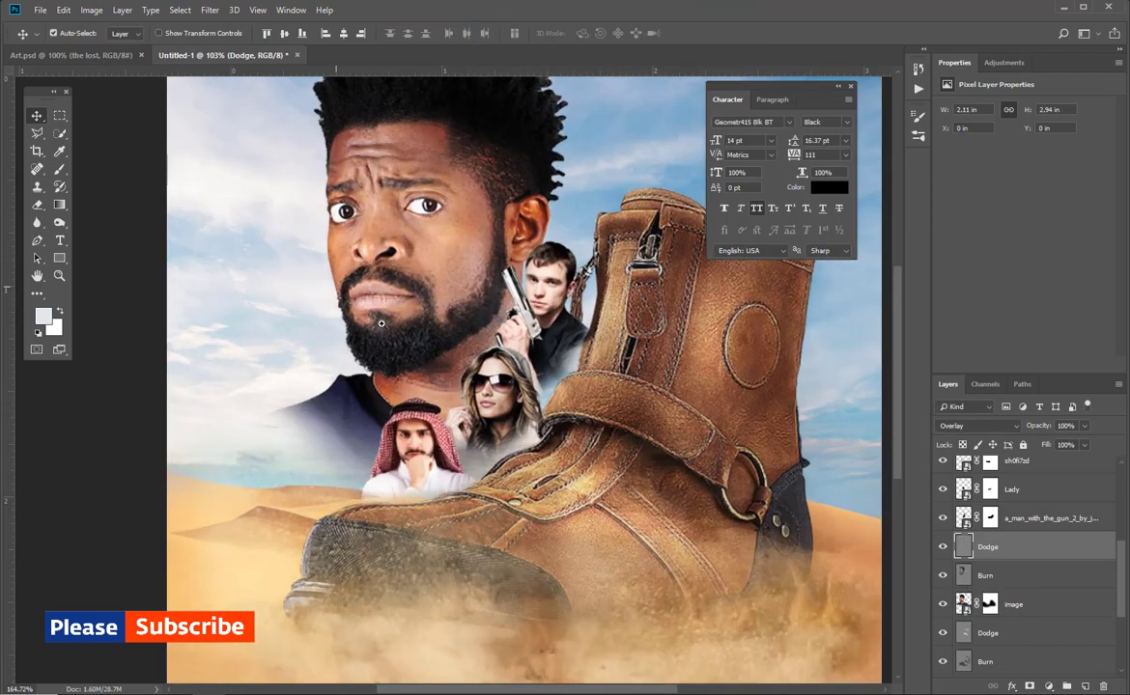
scroll(380, 324, "up", 2)
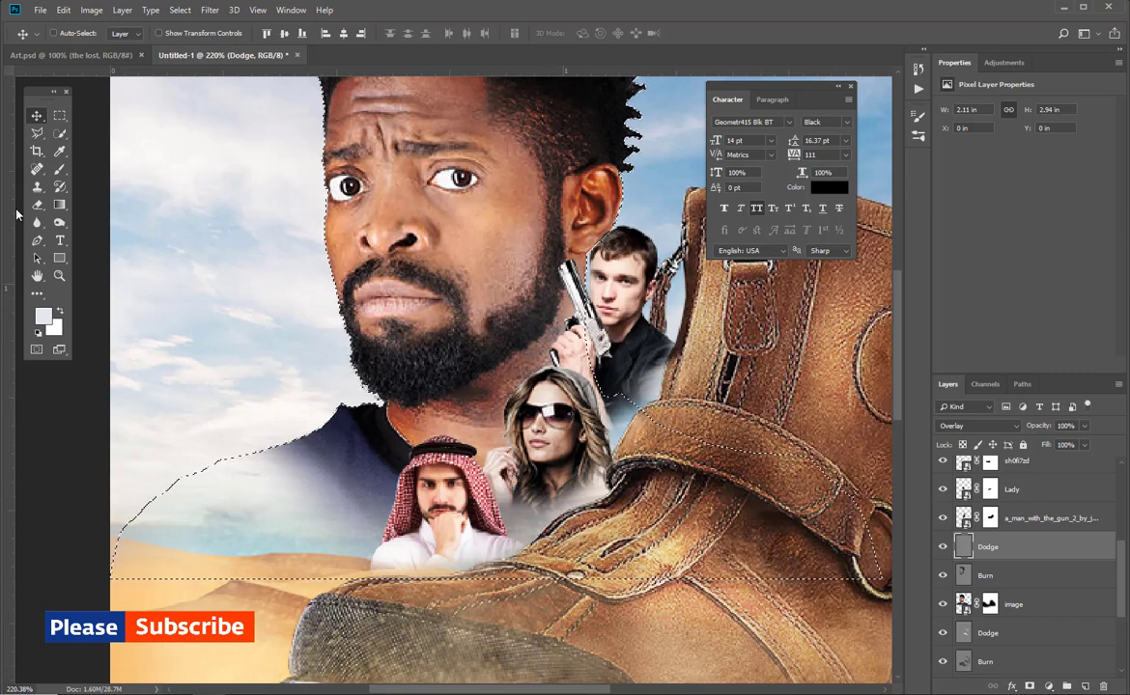
left_click(58, 222)
left_click(97, 206)
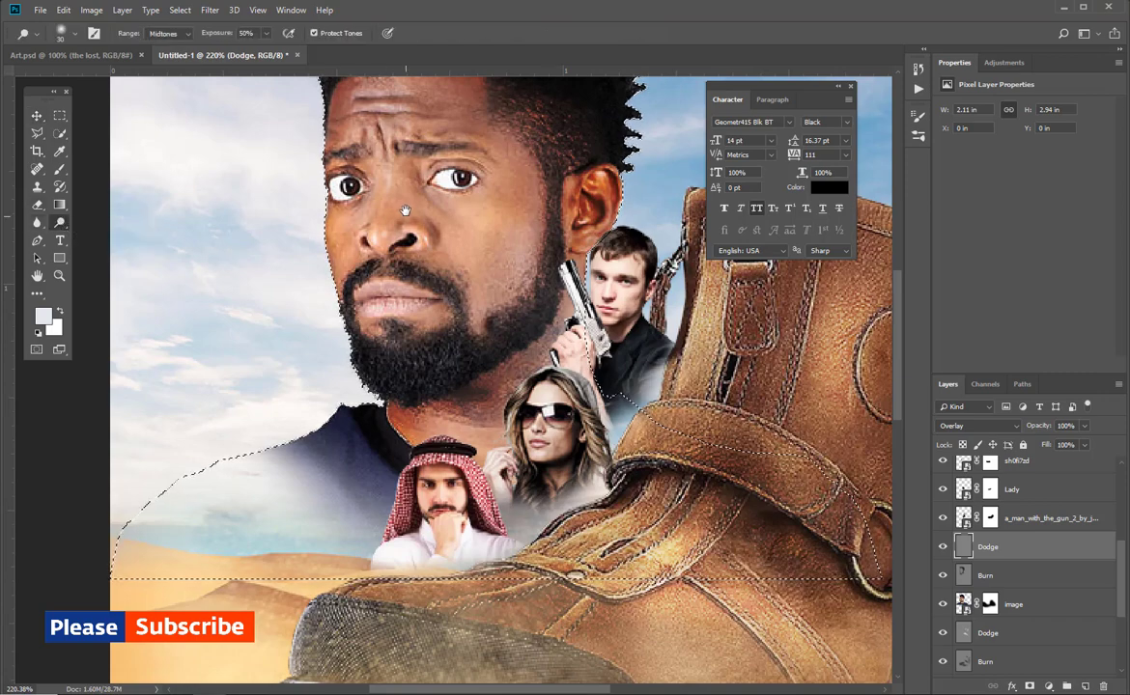
scroll(406, 211, "up", 4)
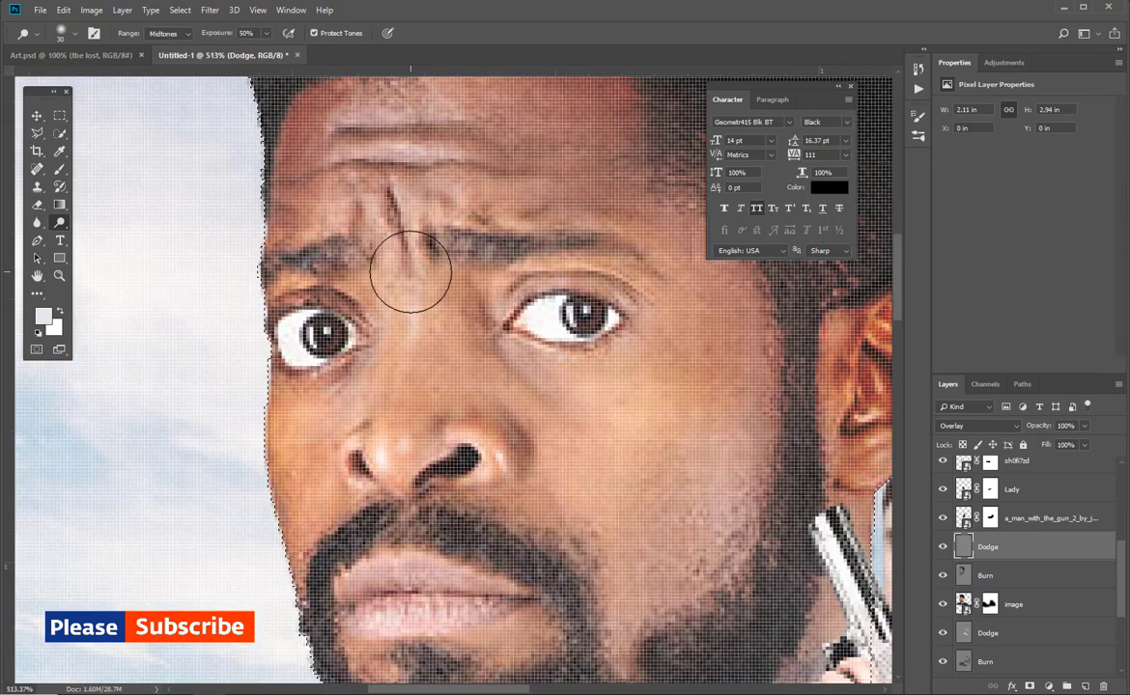
key("bracketleft")
key("bracketleft")
key("bracketleft")
left_click_drag(338, 145, 404, 145)
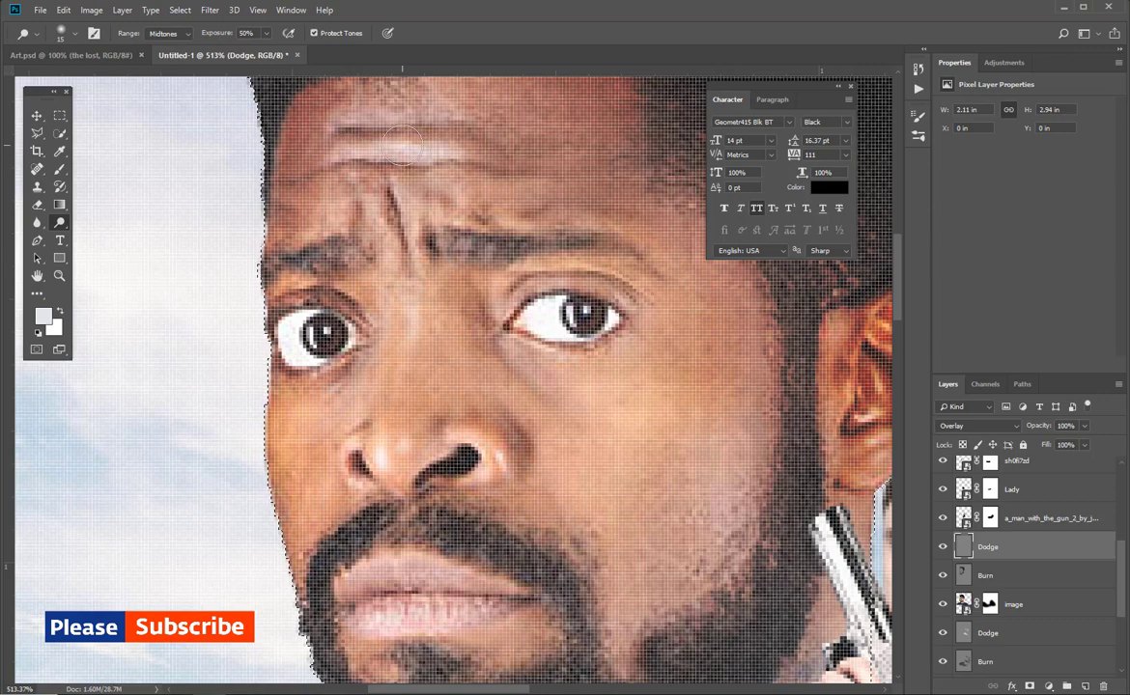
Dodge the man's cheek below the eye with the brush enlarged to 40 px
key("bracketright")
key("bracketright")
key("bracketright")
key("bracketright")
key("bracketright")
mouse_move(644, 387)
left_mouse_down()
mouse_move(575, 247)
mouse_move(541, 338)
mouse_move(584, 361)
left_mouse_up()
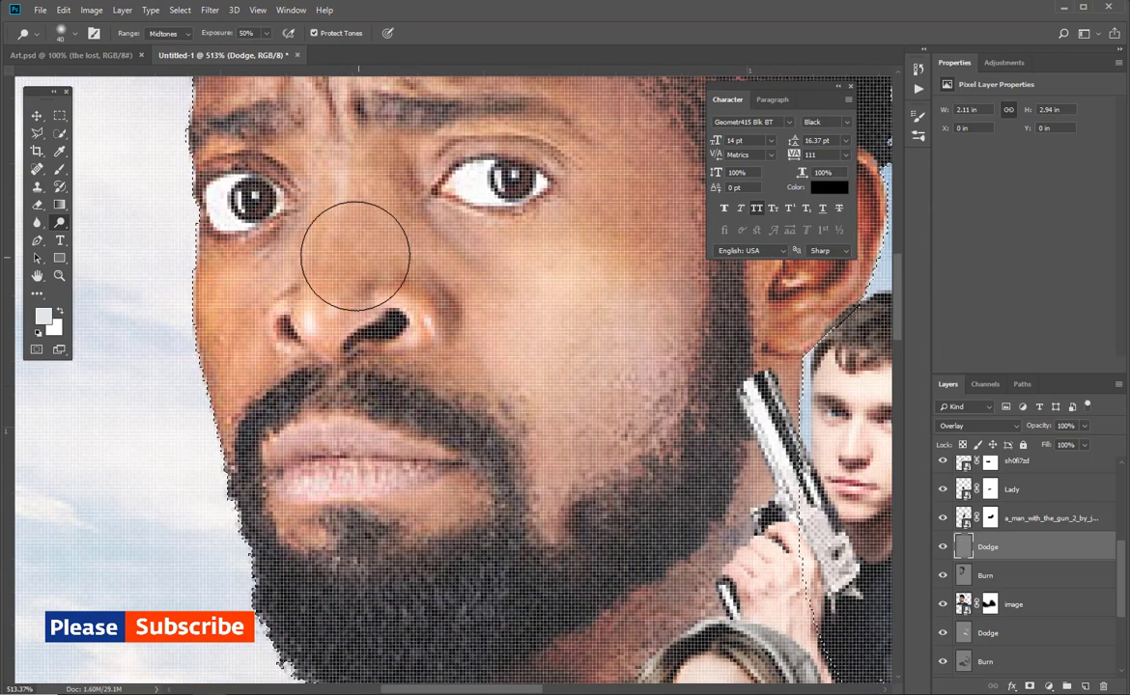
Dodge the highlights around the man's nose and mouth with the brush reduced to 15 px, and clear the selection
left_click_drag(325, 257, 371, 339)
key("bracketleft")
key("bracketleft")
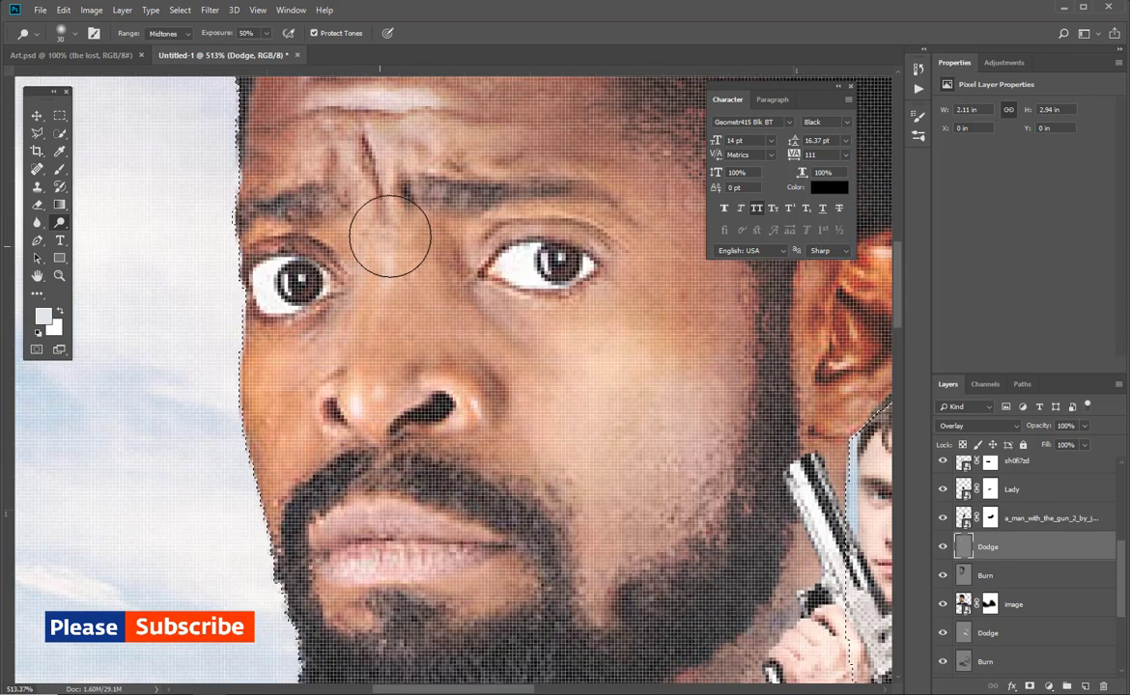
key("bracketleft")
key("bracketleft")
key("bracketleft")
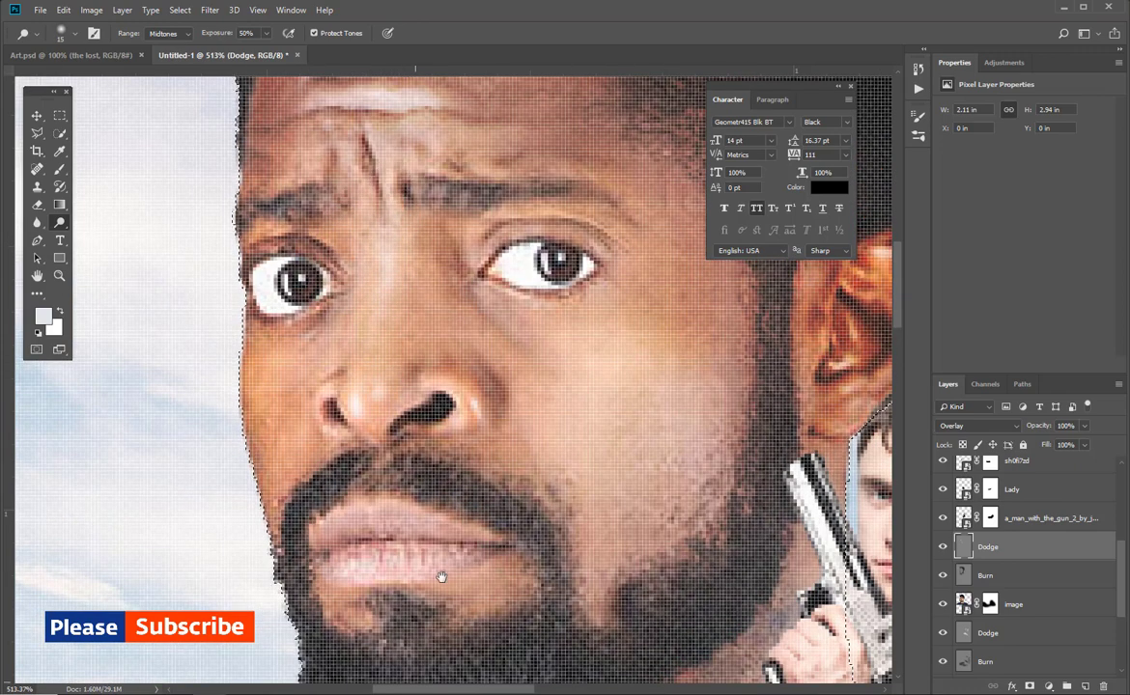
left_click_drag(440, 577, 489, 326)
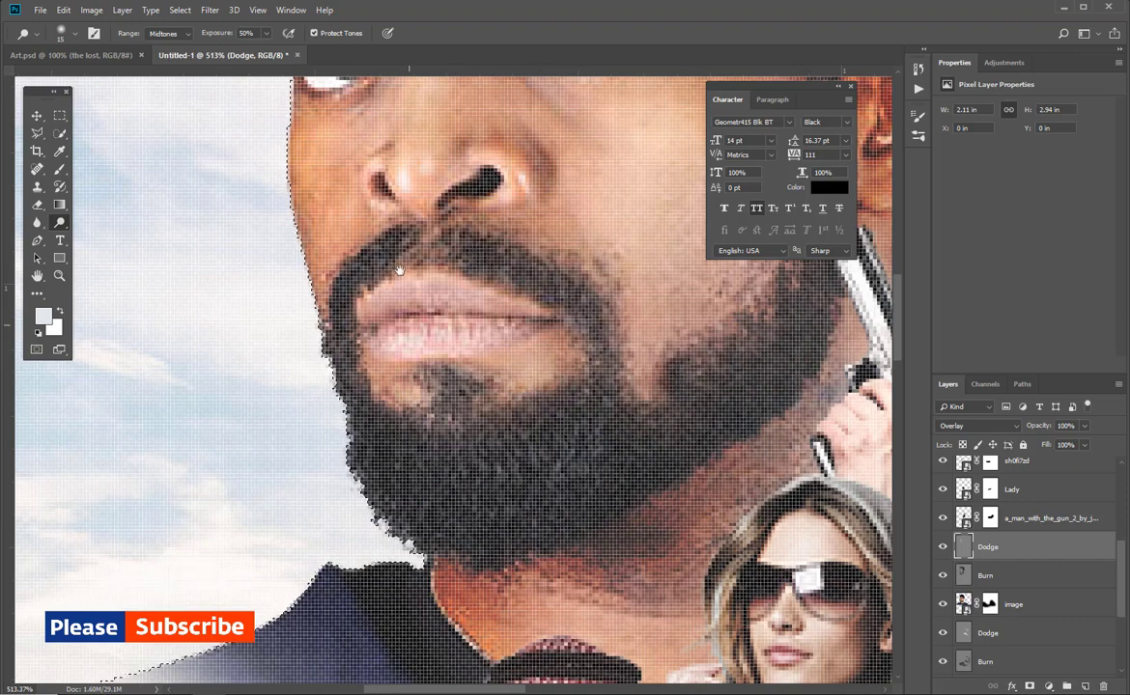
left_click_drag(397, 270, 446, 454)
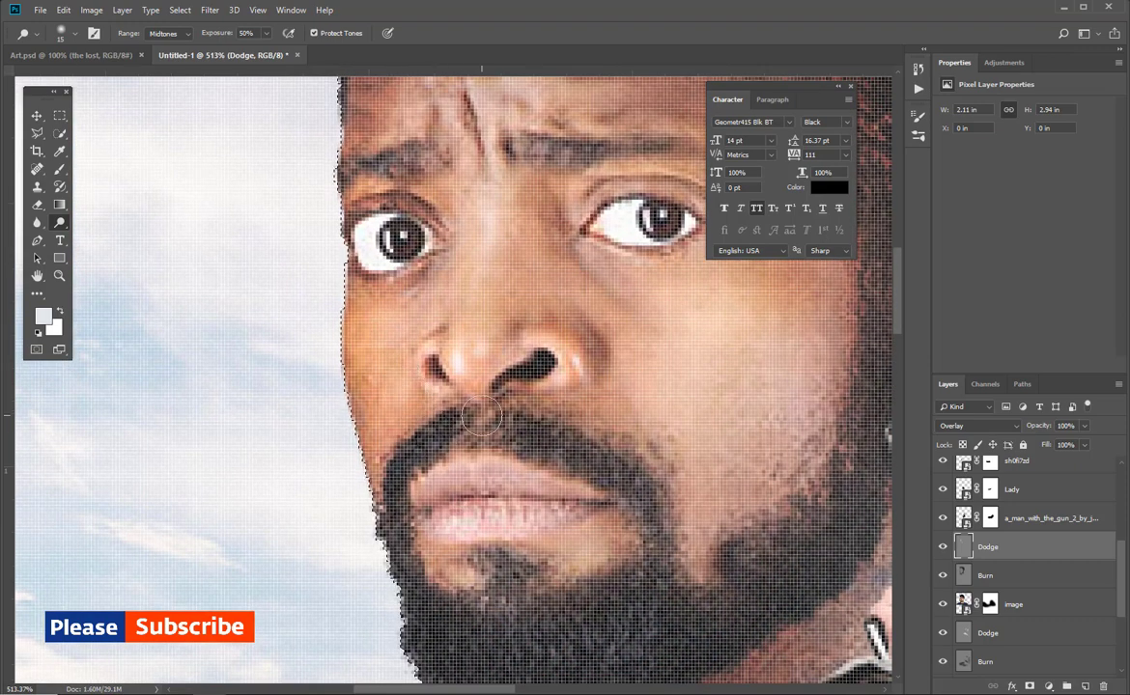
scroll(503, 405, "down", 5)
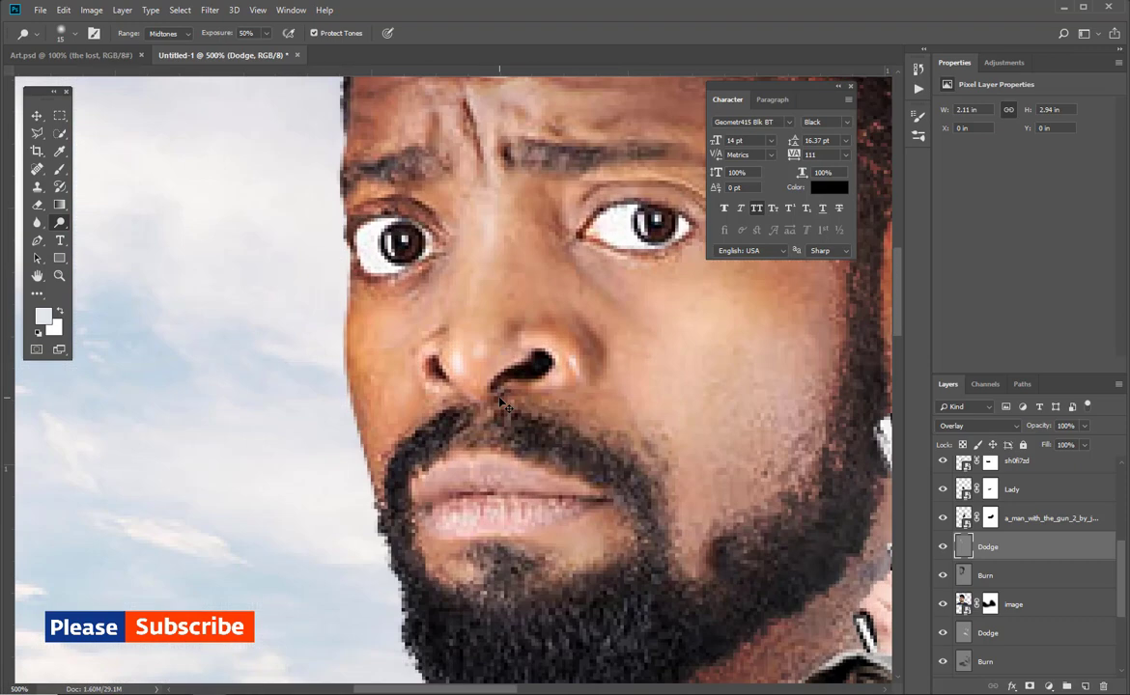
scroll(503, 406, "down", 2)
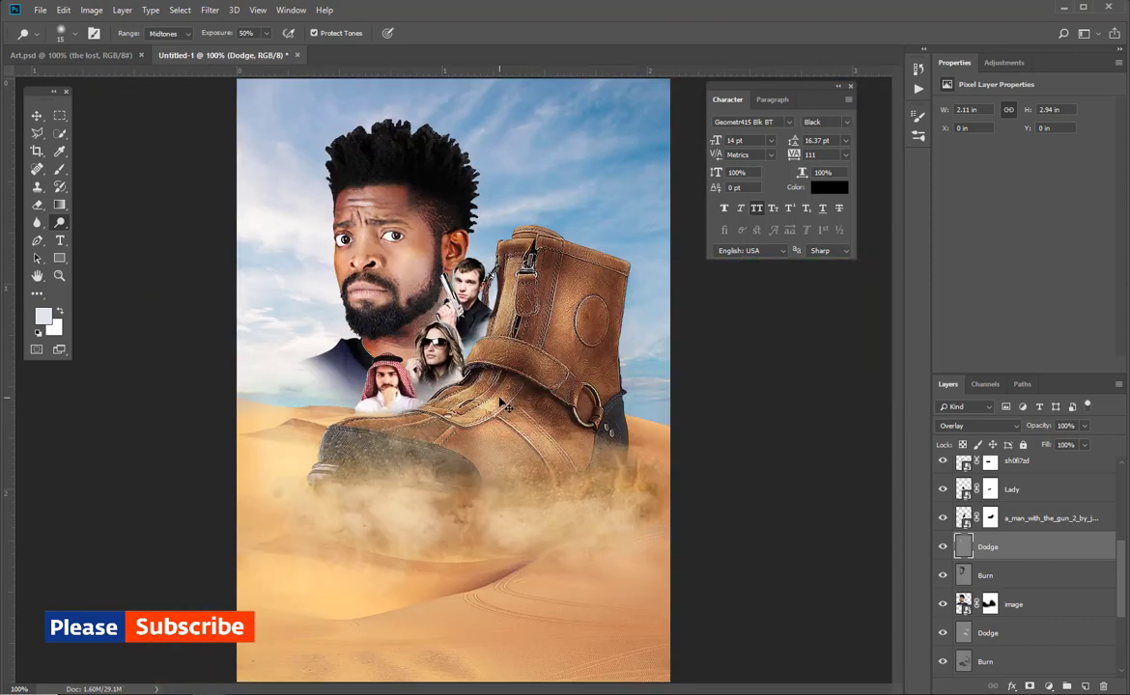
scroll(503, 405, "up", 2)
scroll(503, 406, "down", 2)
Add a Hue/Saturation adjustment with Saturation -31 and move it to the top of the layer stack
left_click(1004, 61)
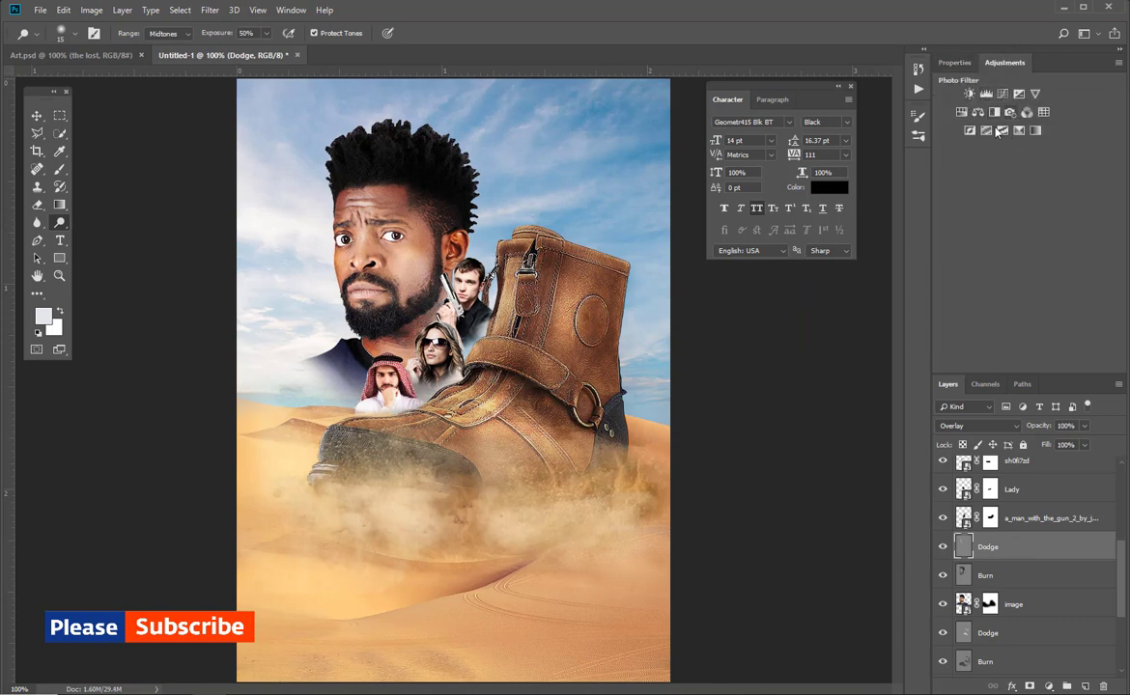
left_click(964, 115)
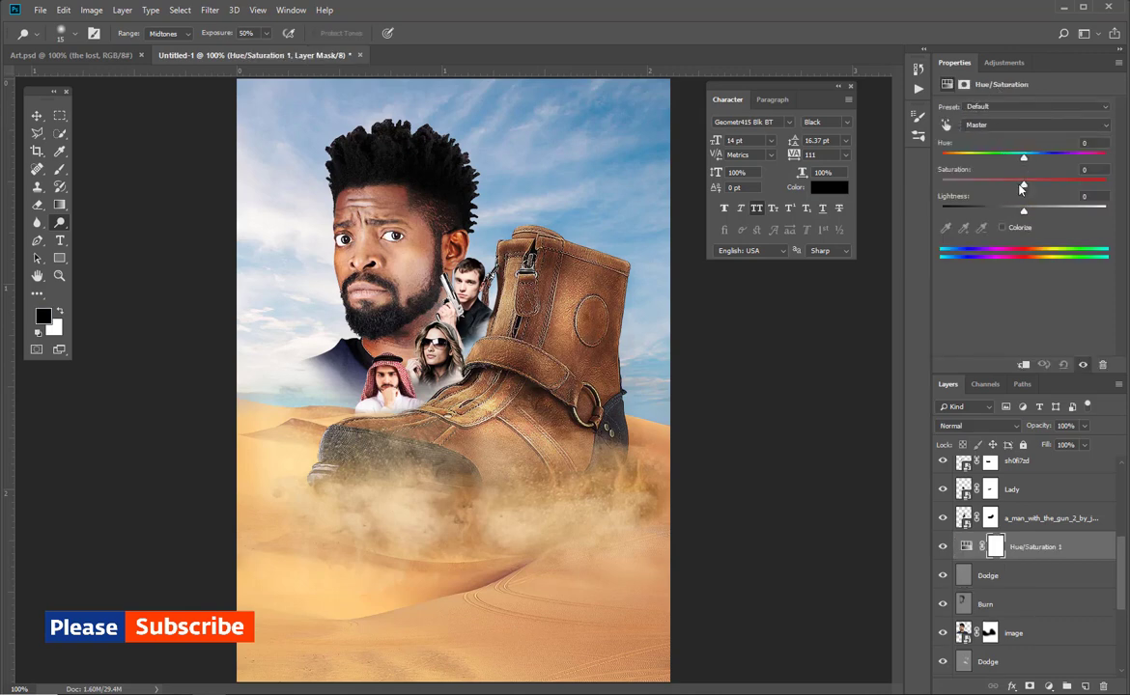
left_click_drag(1020, 188, 997, 196)
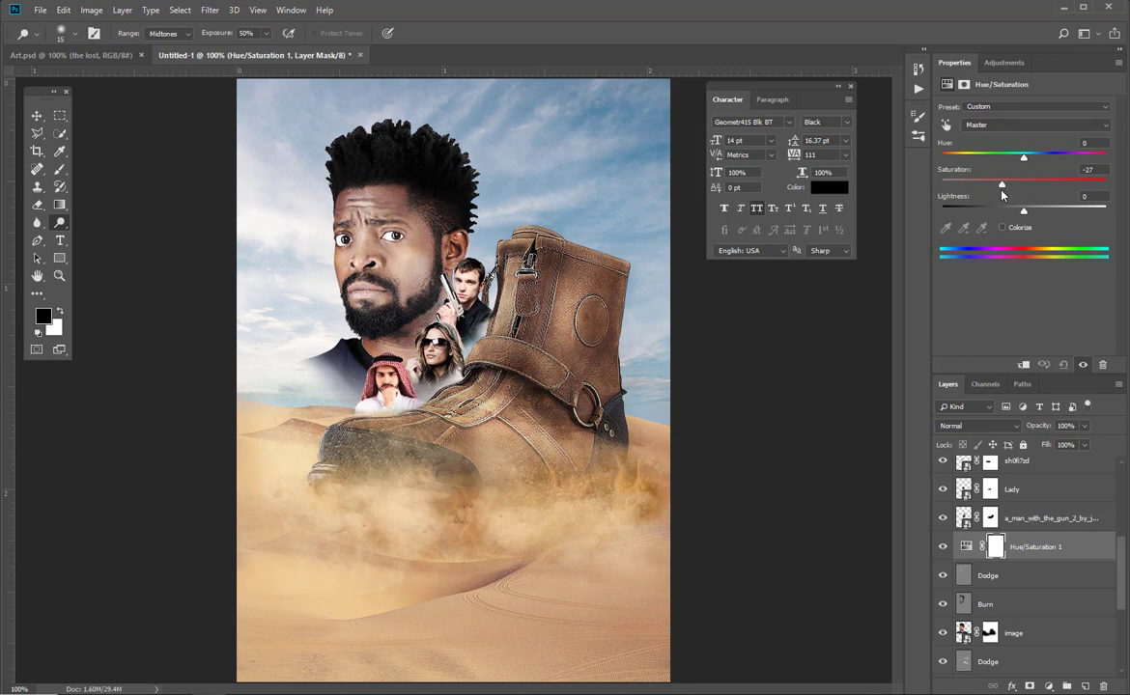
scroll(1049, 547, "up", 4)
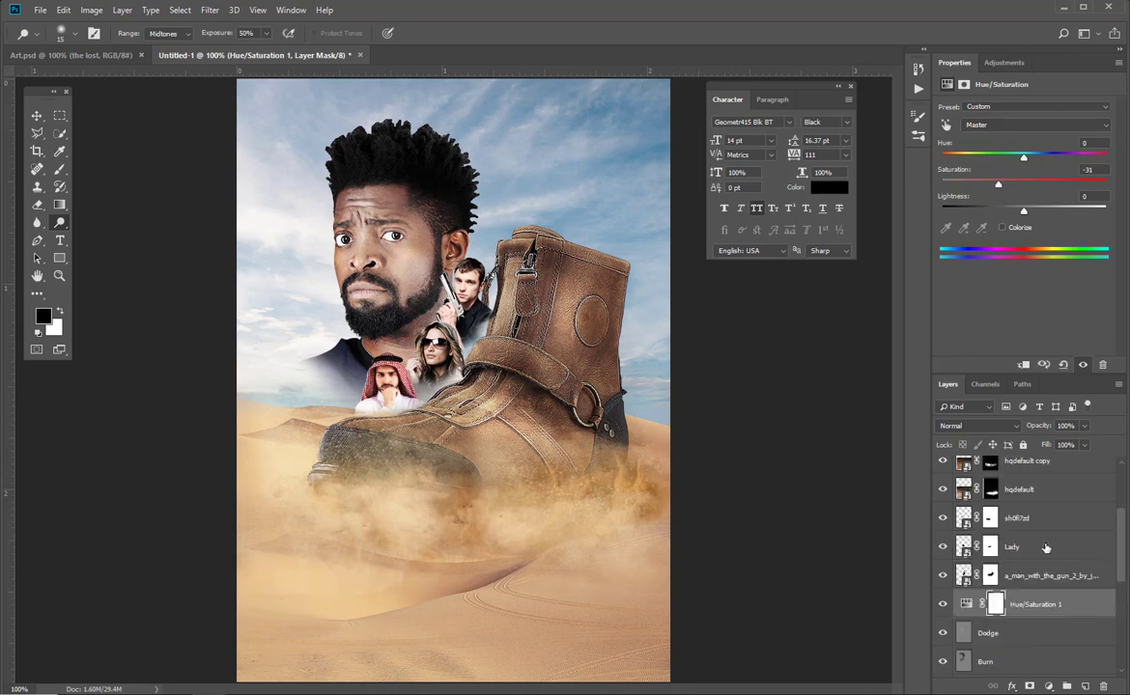
left_click_drag(1047, 660, 1055, 457)
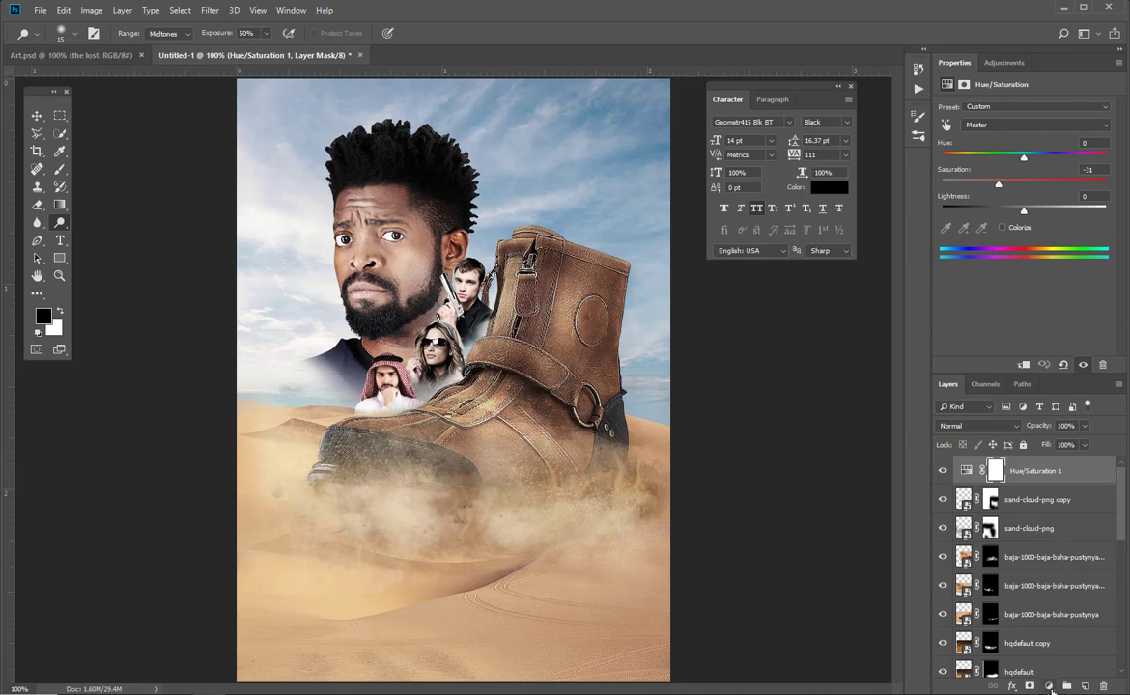
Place the Storm Clouds edited image, align it to the poster's upper-left corner and scale it to about 58% to cover the canvas
key("t")
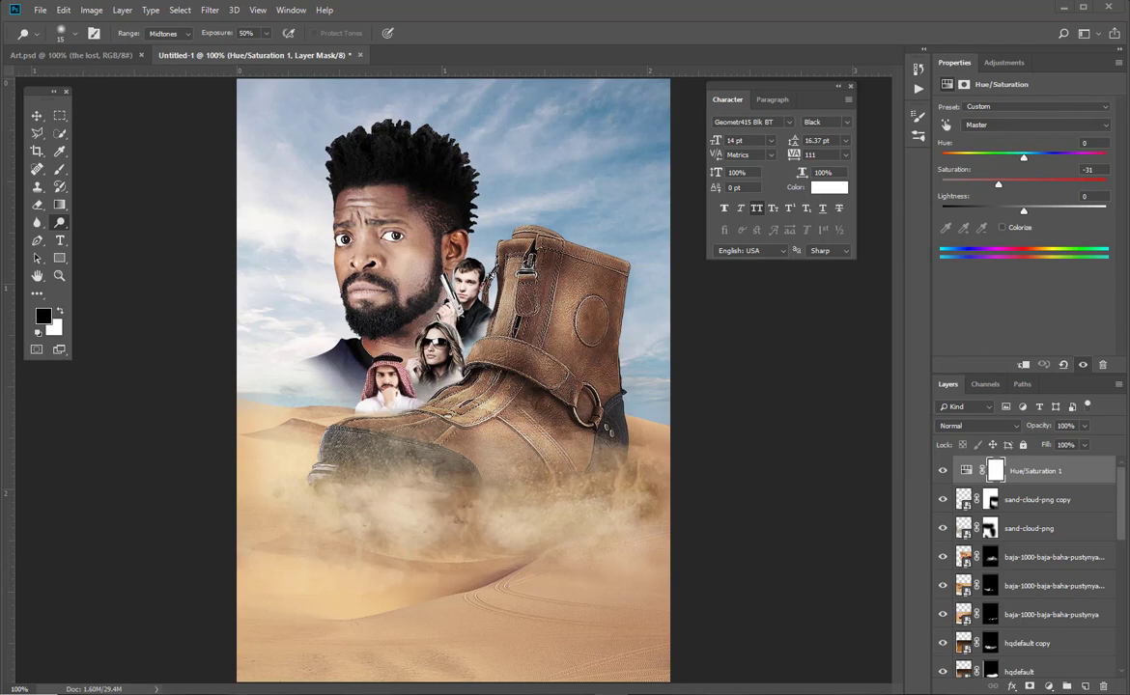
mouse_move(242, 691)
left_click(201, 649)
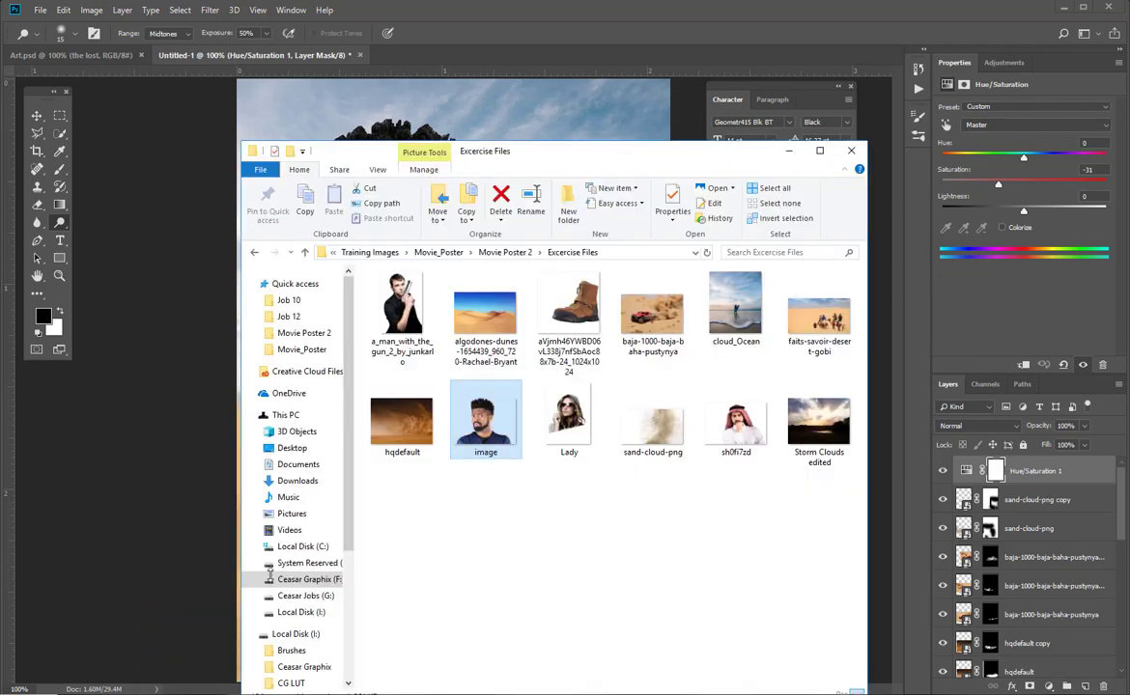
left_click(139, 416)
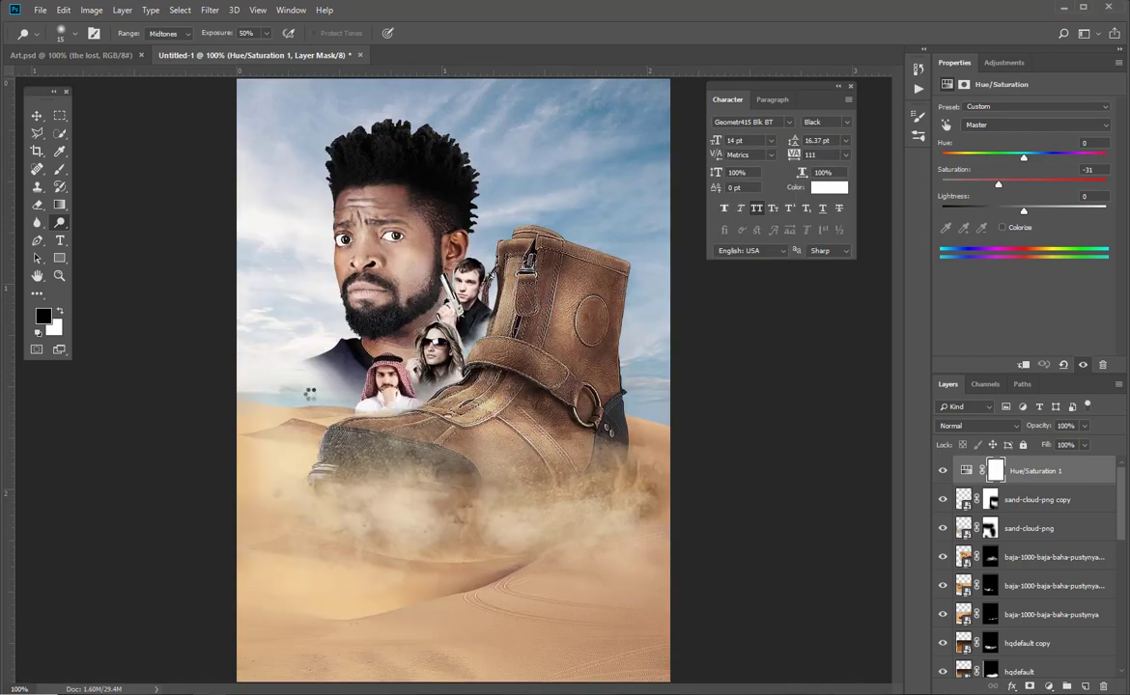
left_click_drag(308, 394, 318, 391)
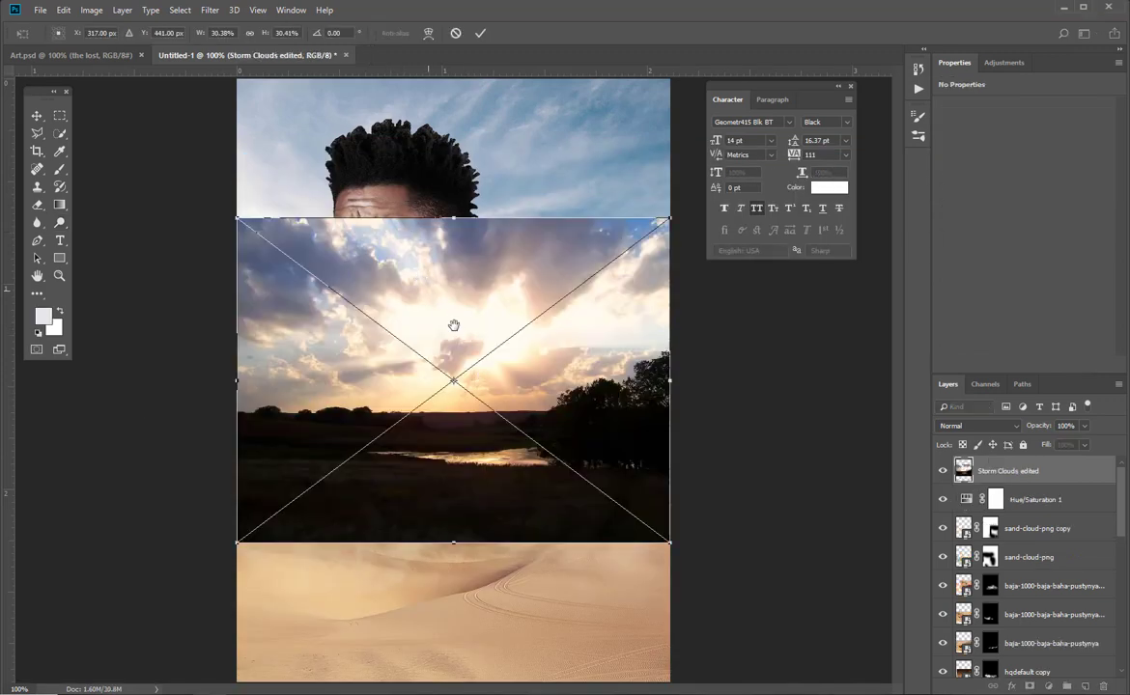
left_click_drag(451, 327, 453, 190)
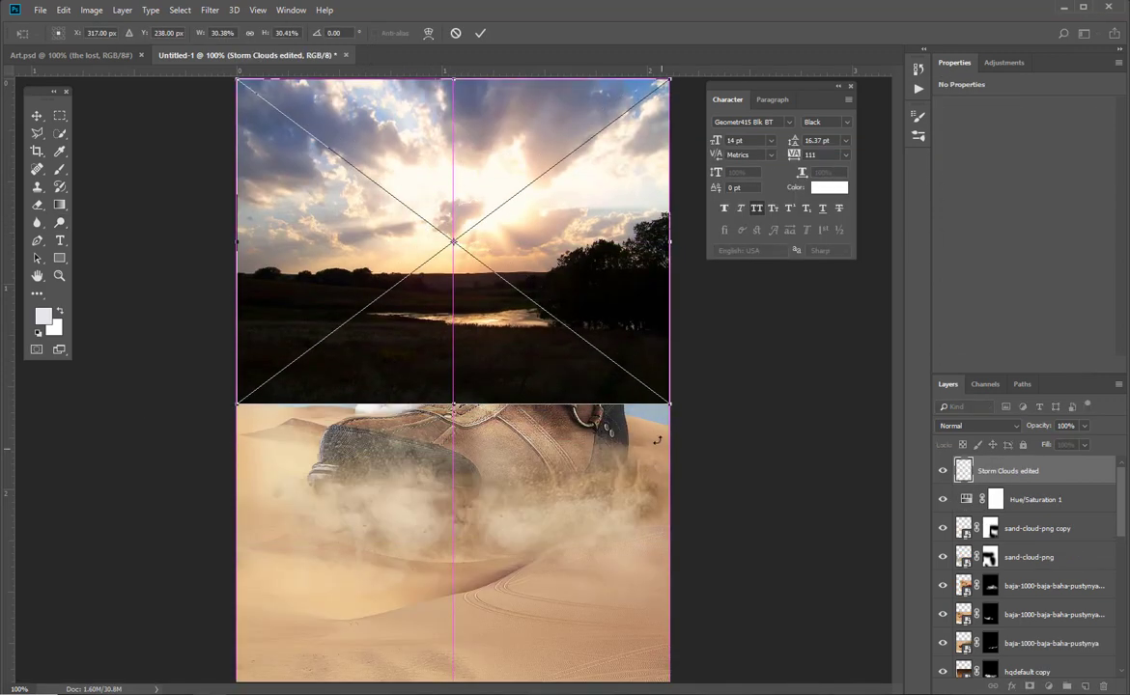
left_click_drag(669, 403, 1052, 692)
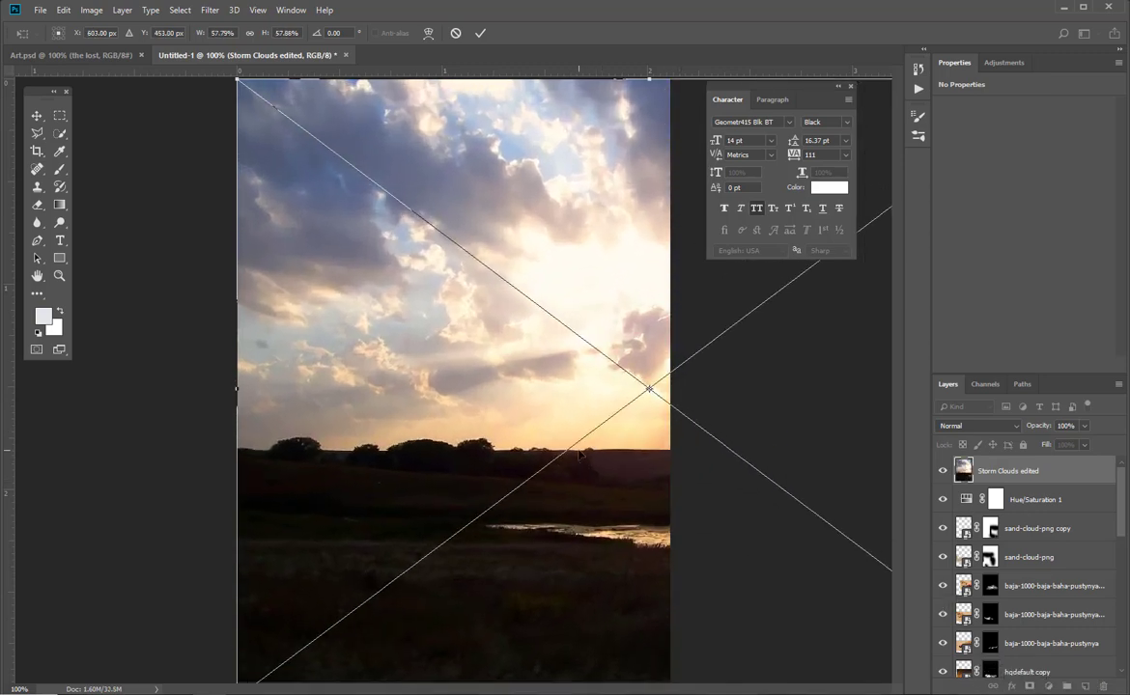
key("Return")
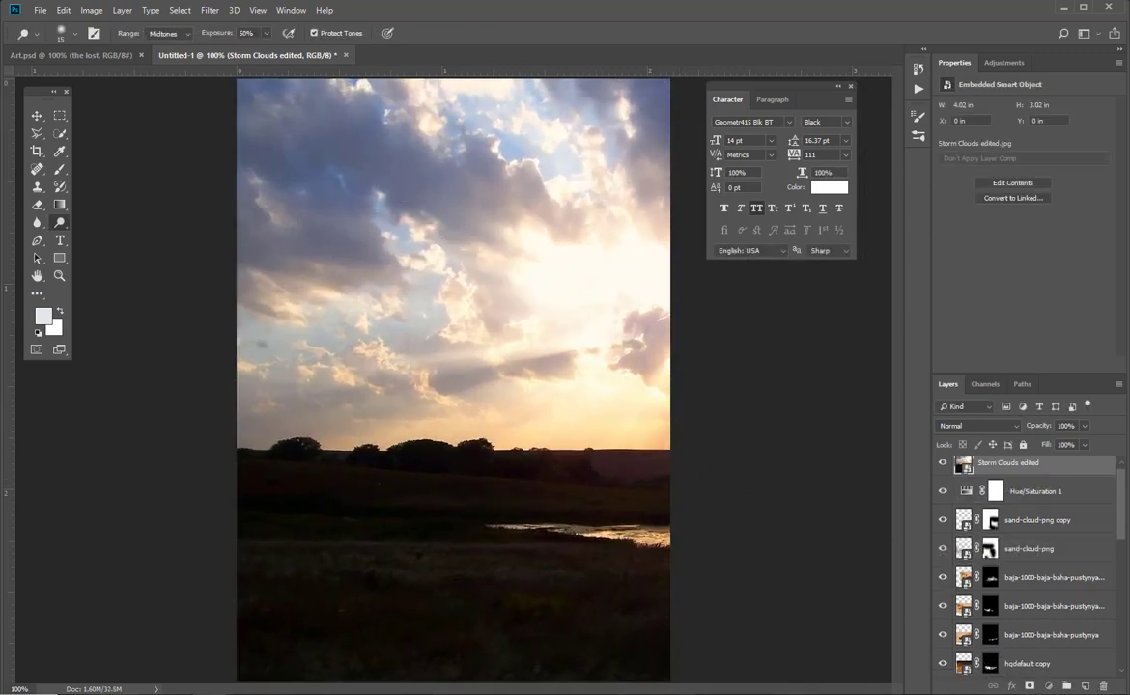
Move the Storm Clouds edited layer below the boot layer and mask out its ground and right-hand sky with a 500 px black brush
left_click_drag(1008, 463, 1004, 585)
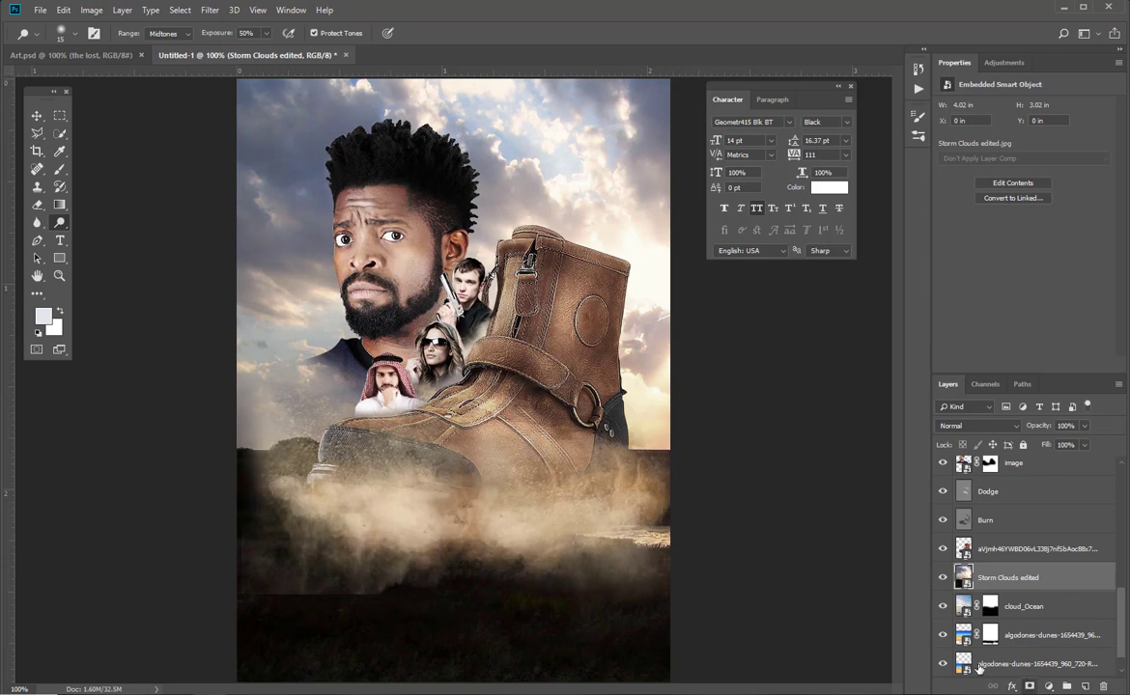
left_click(1030, 686)
key("b")
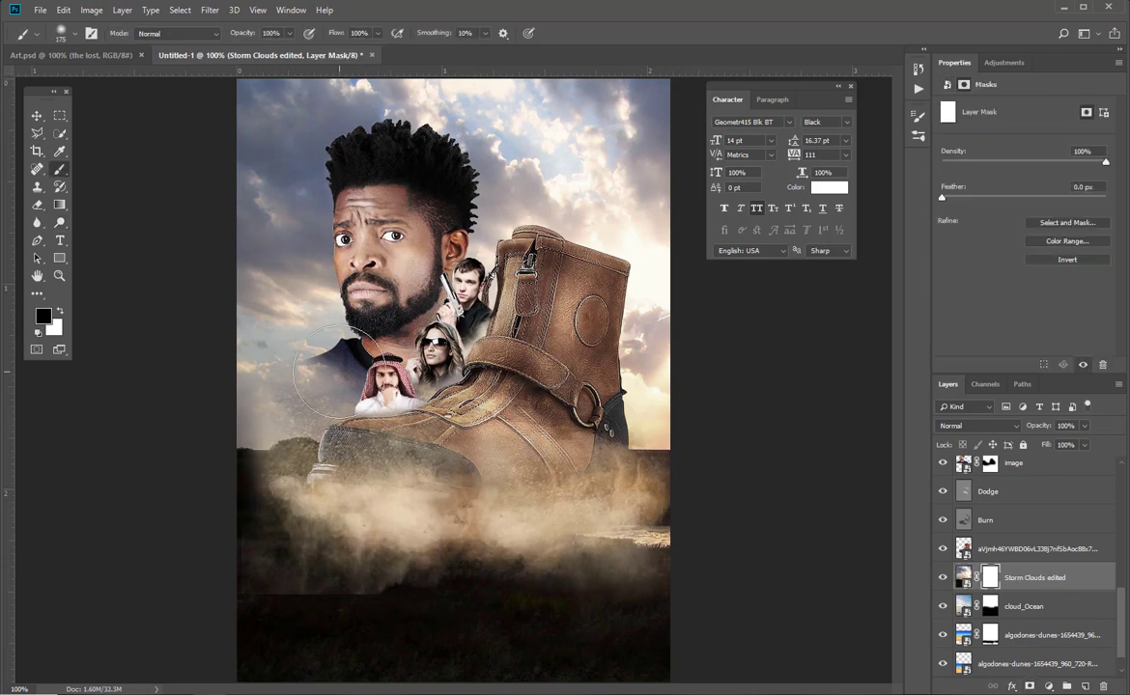
mouse_move(621, 517)
left_mouse_down()
mouse_move(382, 558)
mouse_move(319, 541)
left_mouse_up()
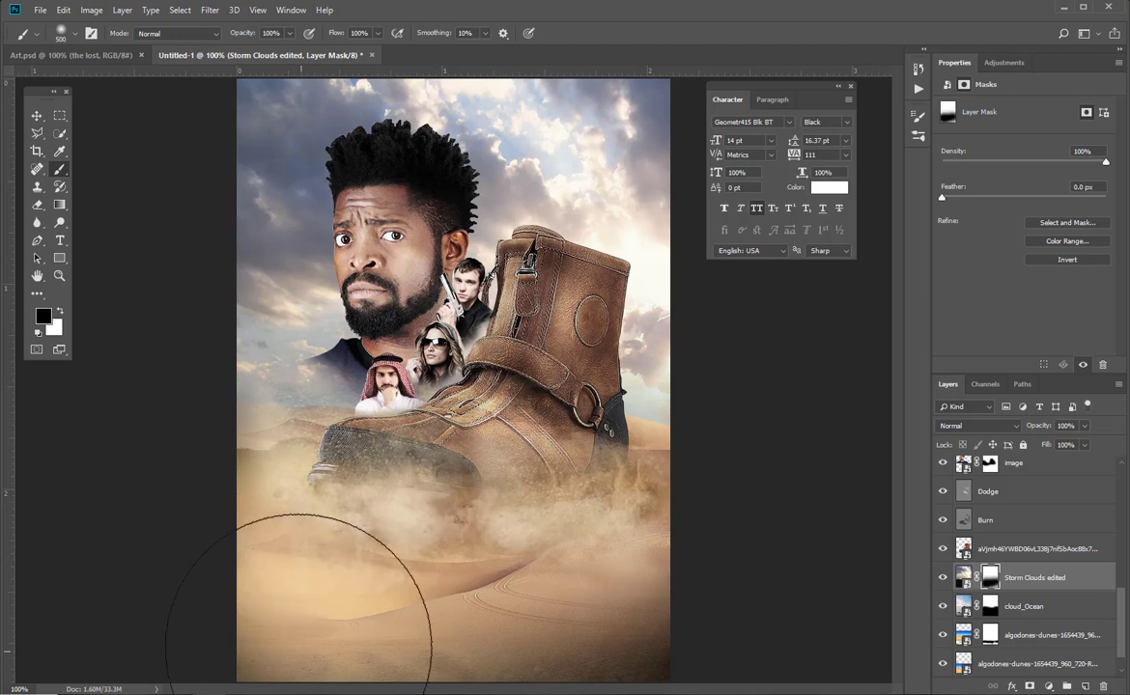
mouse_move(298, 630)
left_mouse_down()
mouse_move(630, 647)
mouse_move(352, 666)
mouse_move(380, 649)
left_mouse_up()
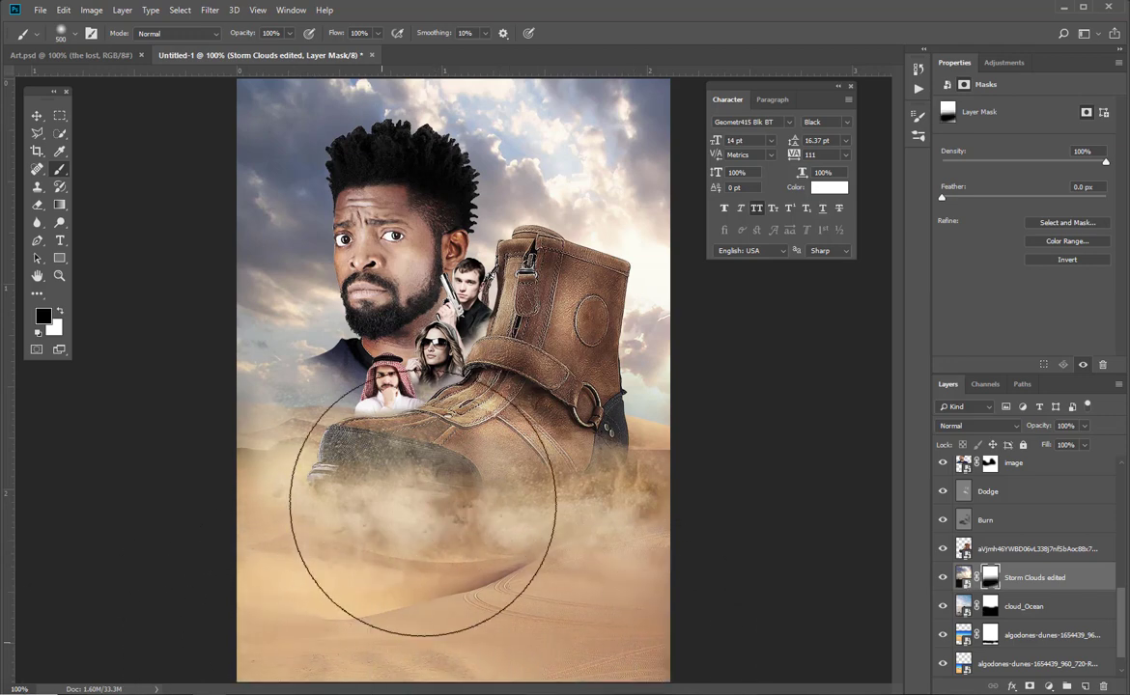
mouse_move(607, 354)
left_mouse_down()
mouse_move(618, 277)
mouse_move(577, 226)
mouse_move(584, 173)
left_mouse_up()
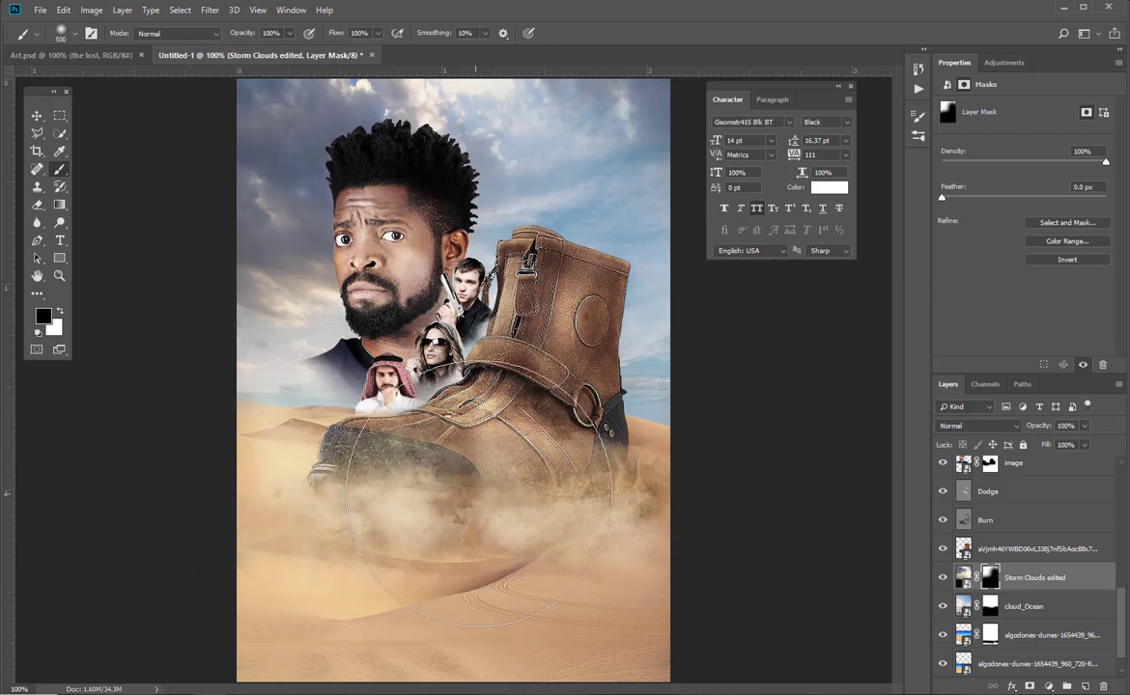
Add a Gradient Map adjustment layer above Hue/Saturation 1 at the top of the layer stack
key("v")
scroll(1041, 494, "up", 5)
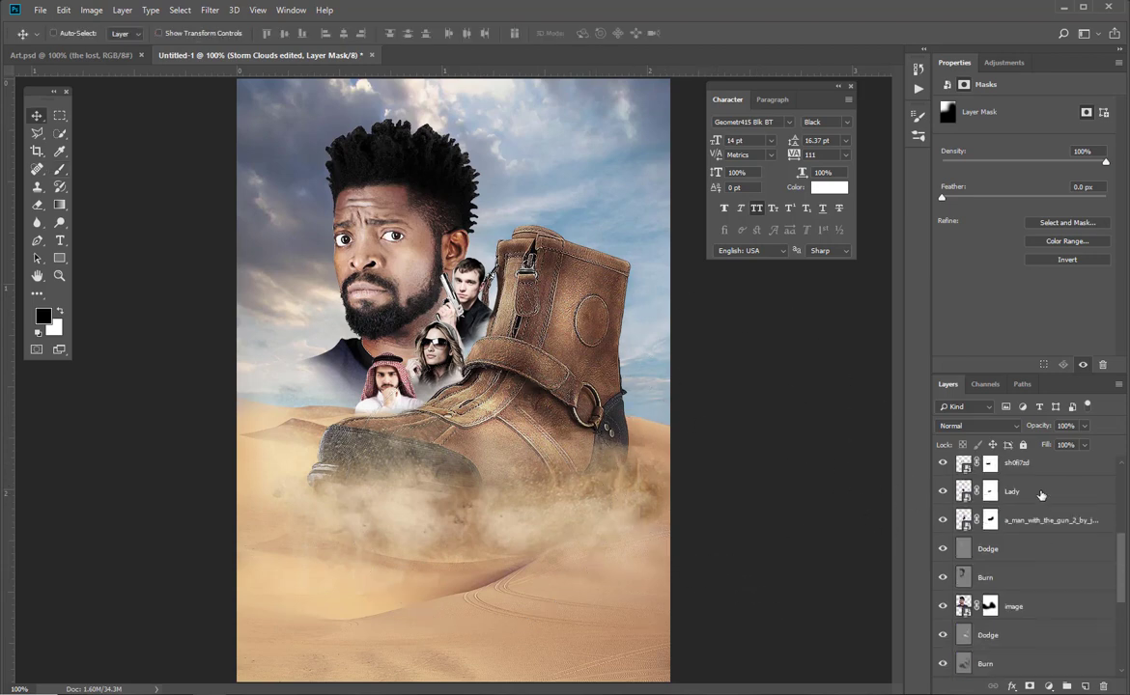
scroll(1041, 494, "up", 3)
scroll(1041, 494, "down", 10)
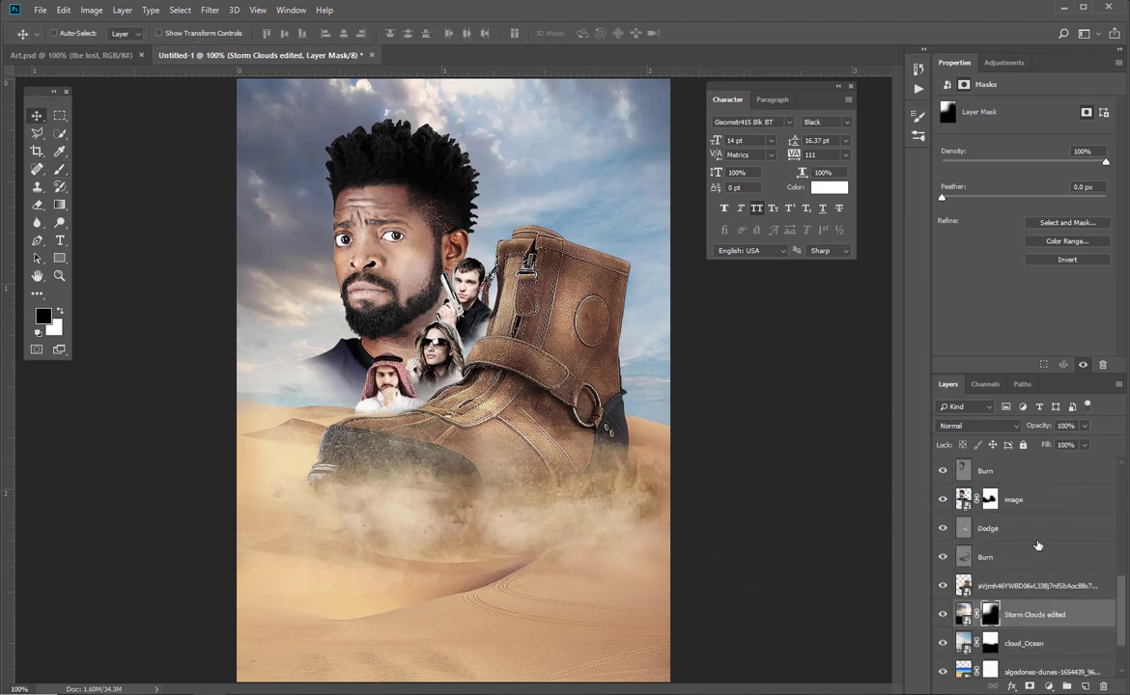
scroll(1042, 494, "up", 10)
left_click(1052, 471)
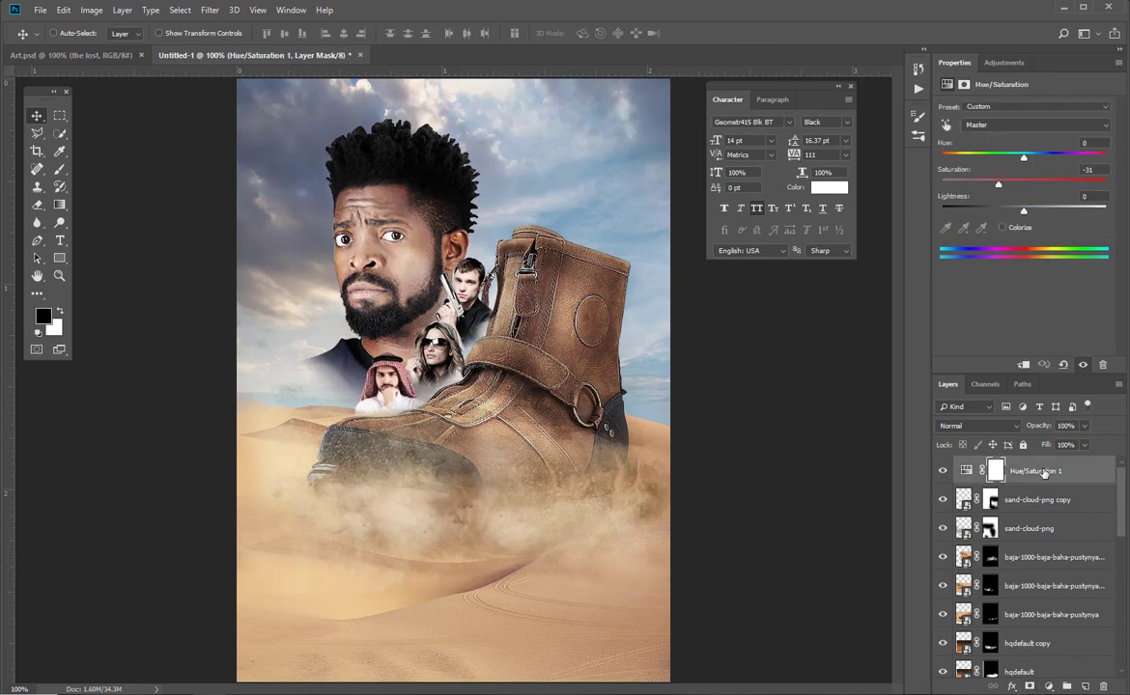
left_click(1003, 62)
left_click(1014, 135)
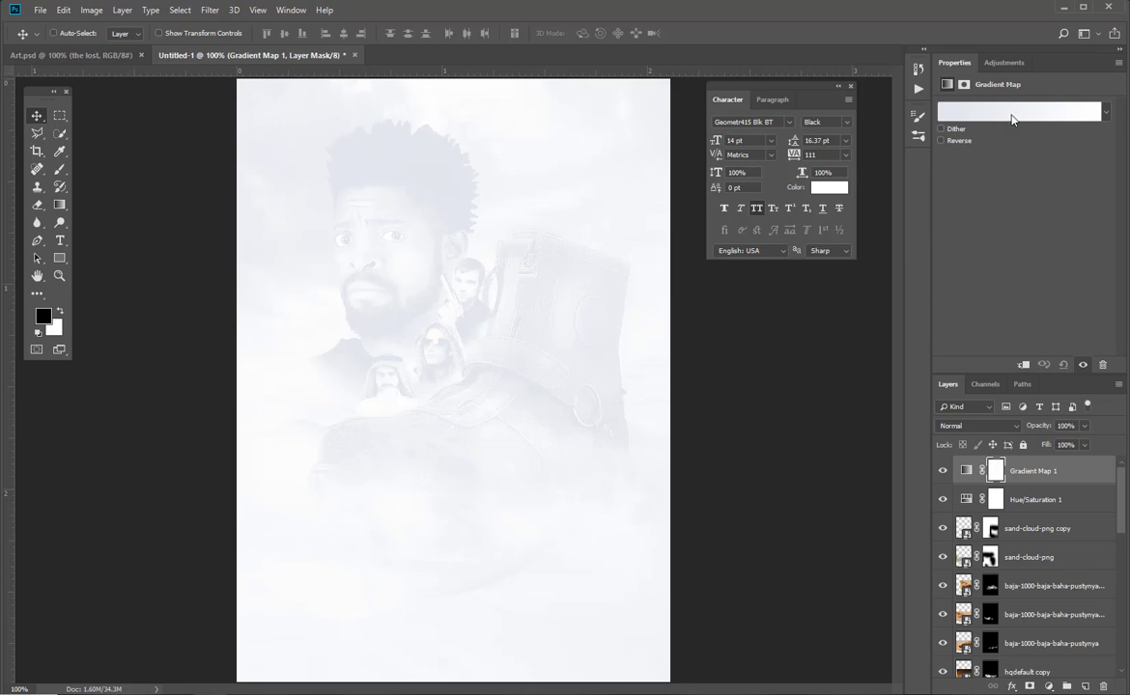
Open the Gradient Map's gradient for editing and set its starting color stop to #46311b
left_click(1011, 114)
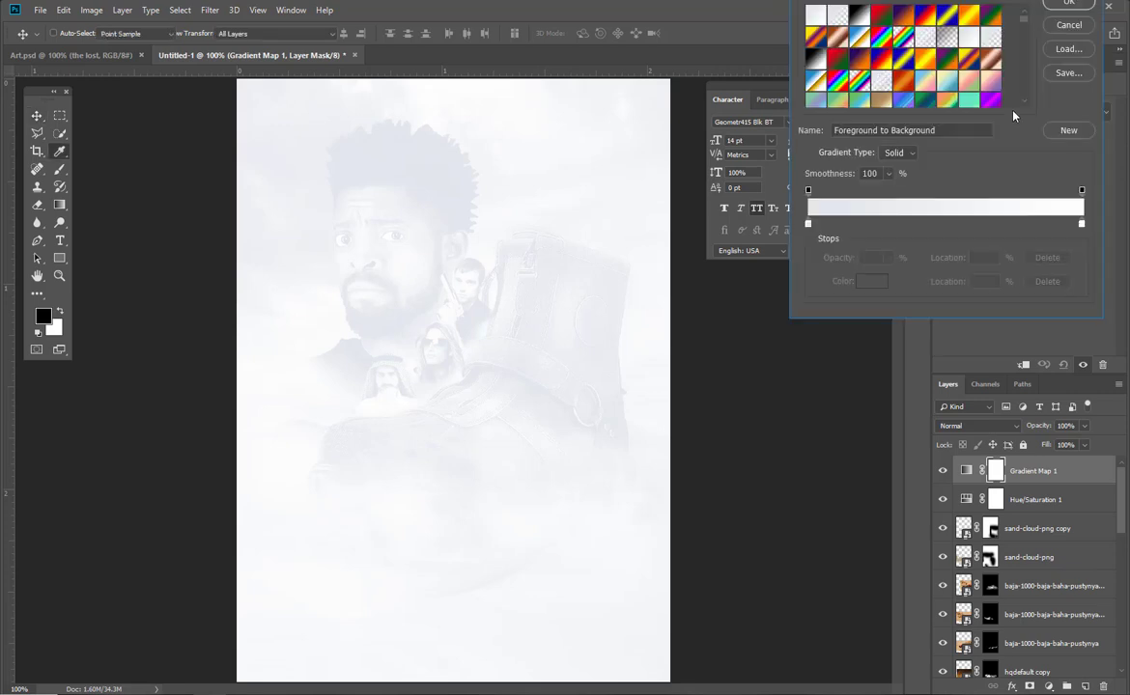
left_click(808, 225)
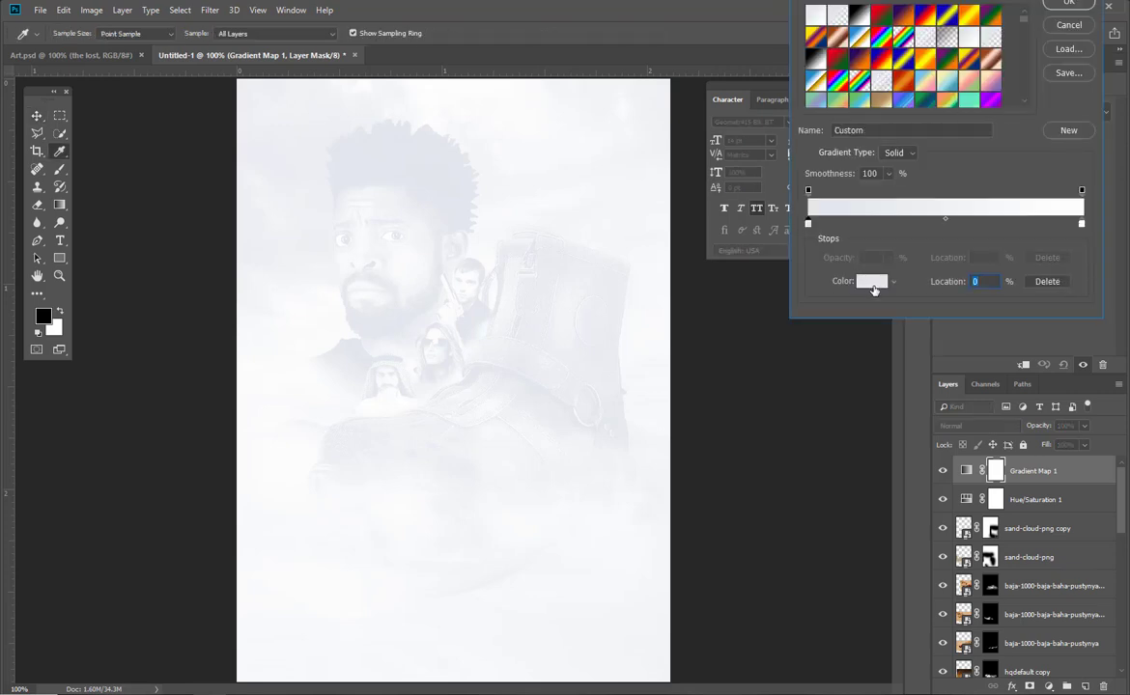
left_click(871, 281)
left_click_drag(1024, 2, 633, 182)
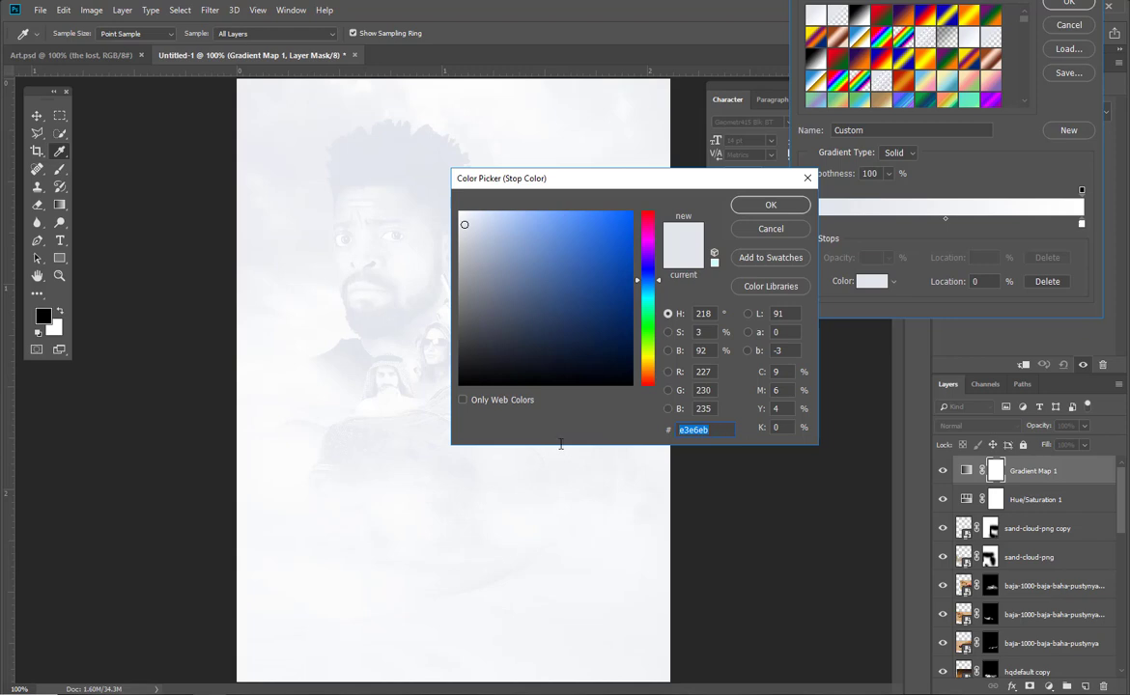
type("46")
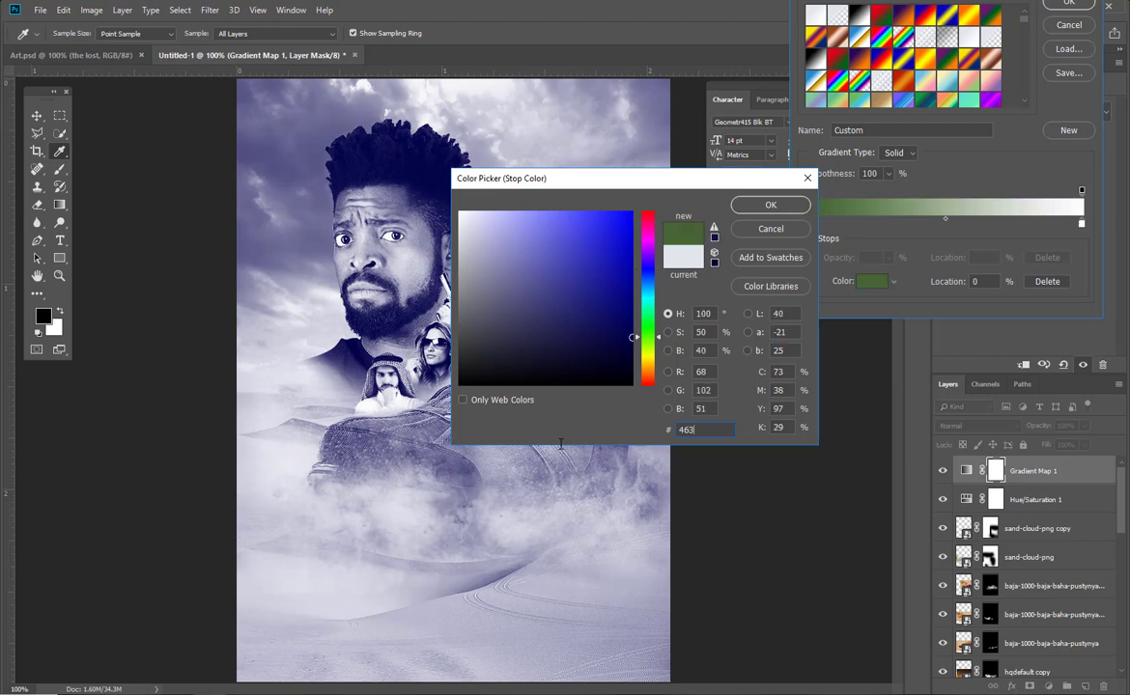
type("3111")
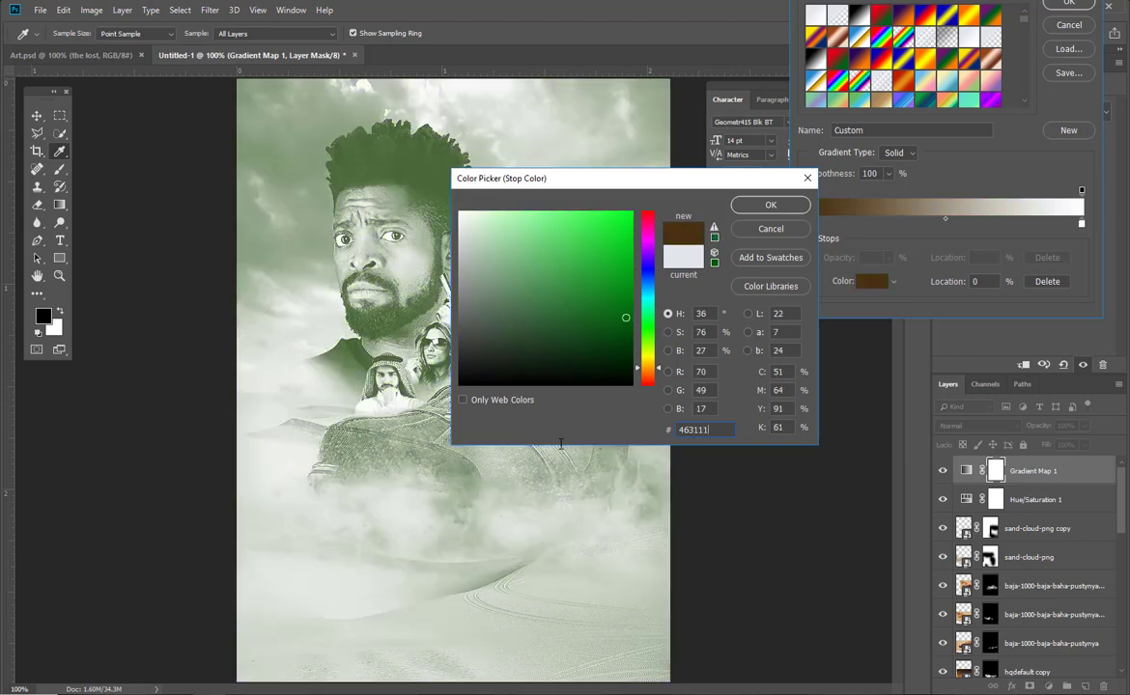
key("BackSpace")
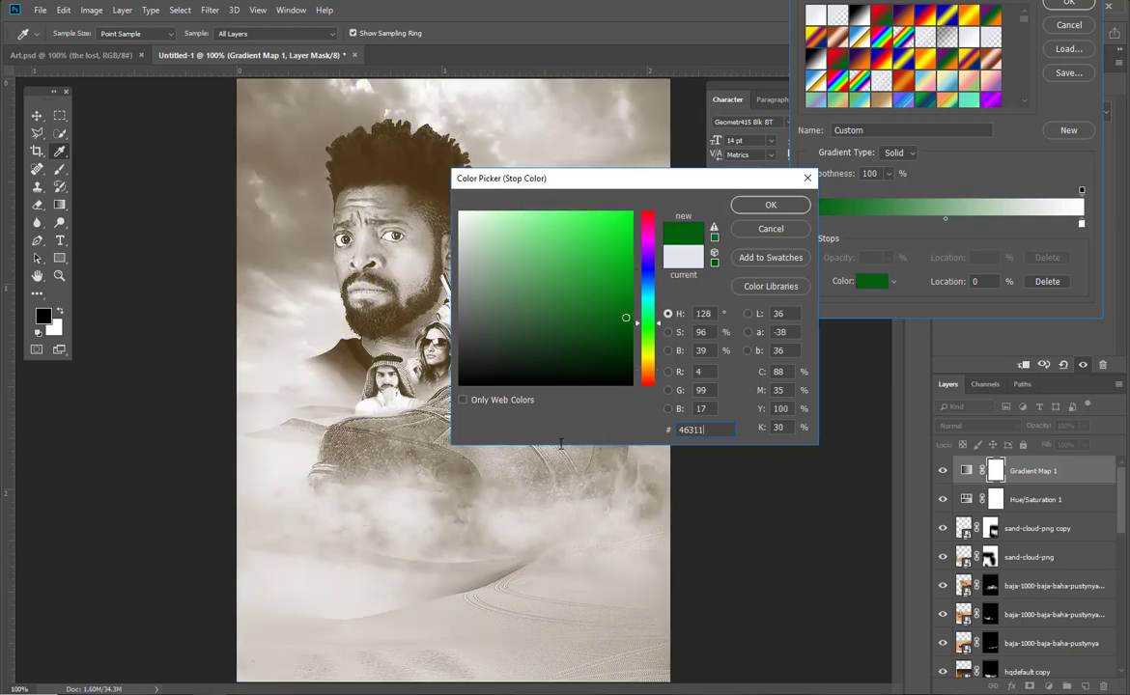
type("b")
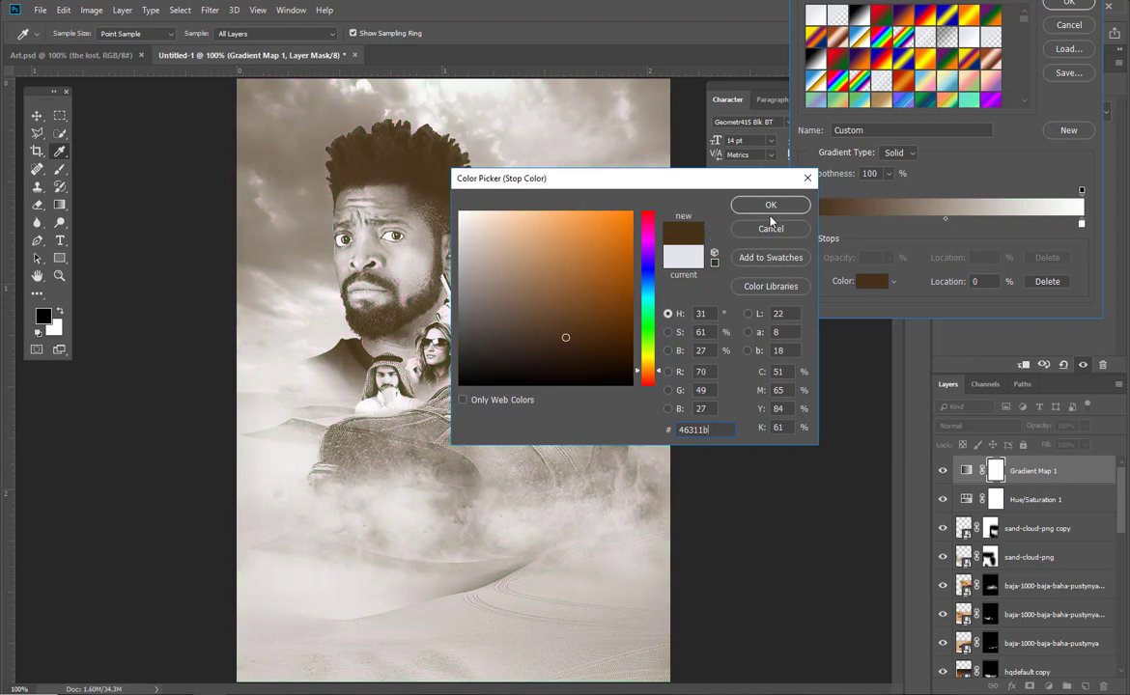
left_click(770, 207)
Add a second color stop at 26% of the gradient and set its color to #62482d
left_click(881, 225)
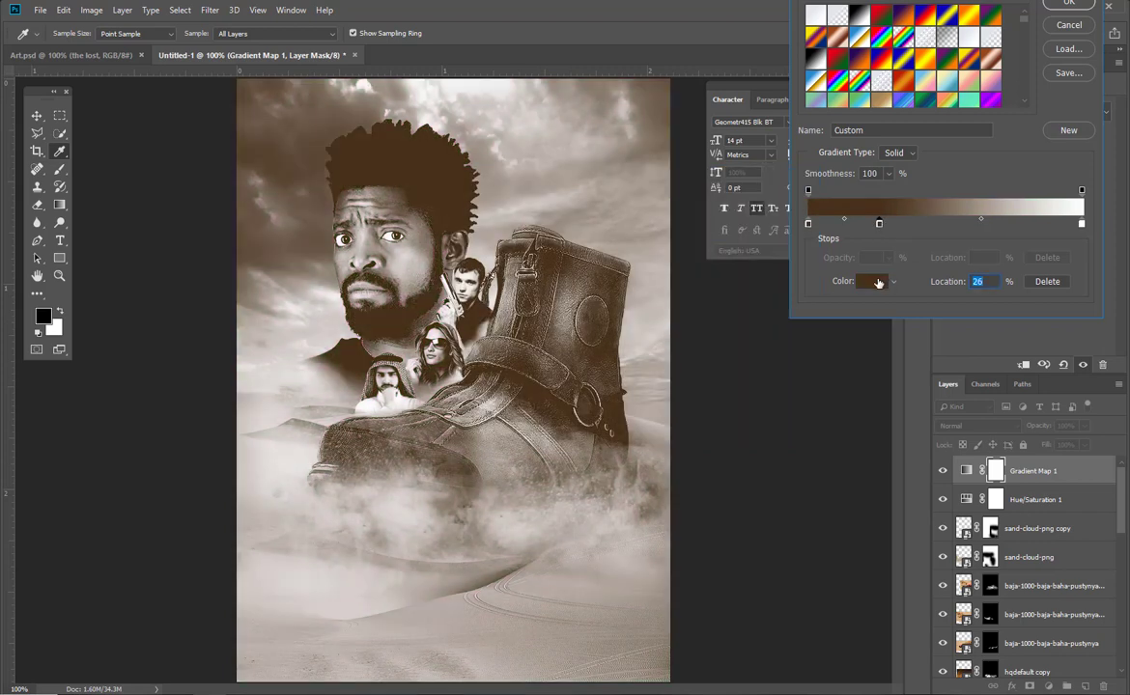
left_click(872, 281)
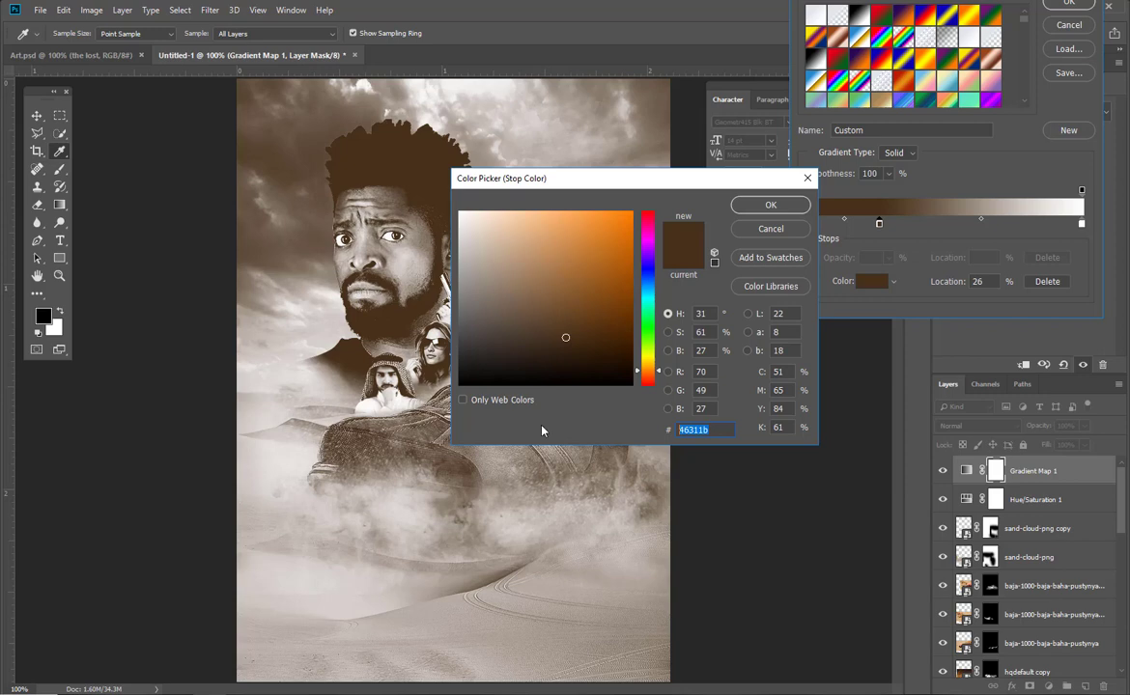
type("62")
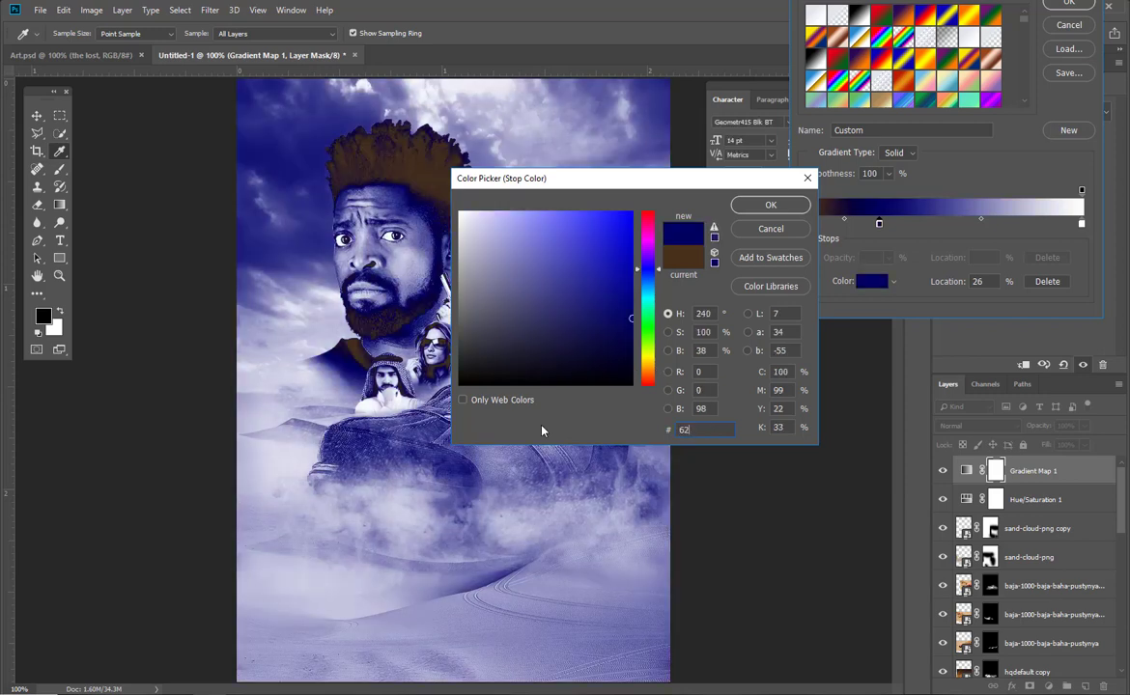
type("4")
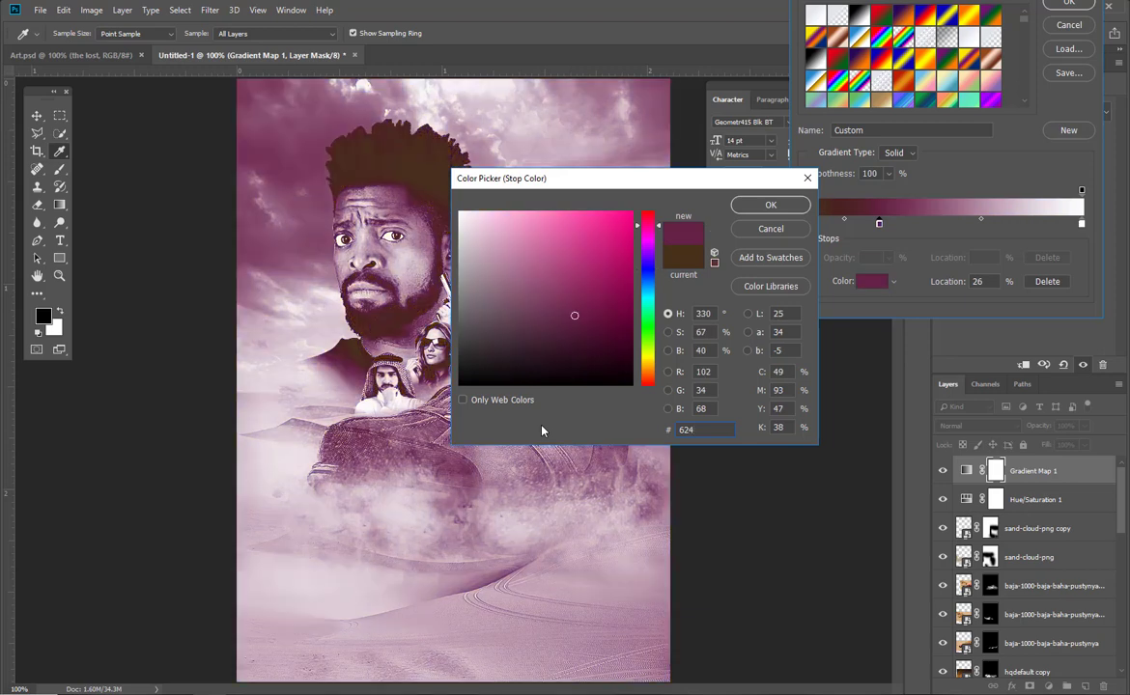
type("8")
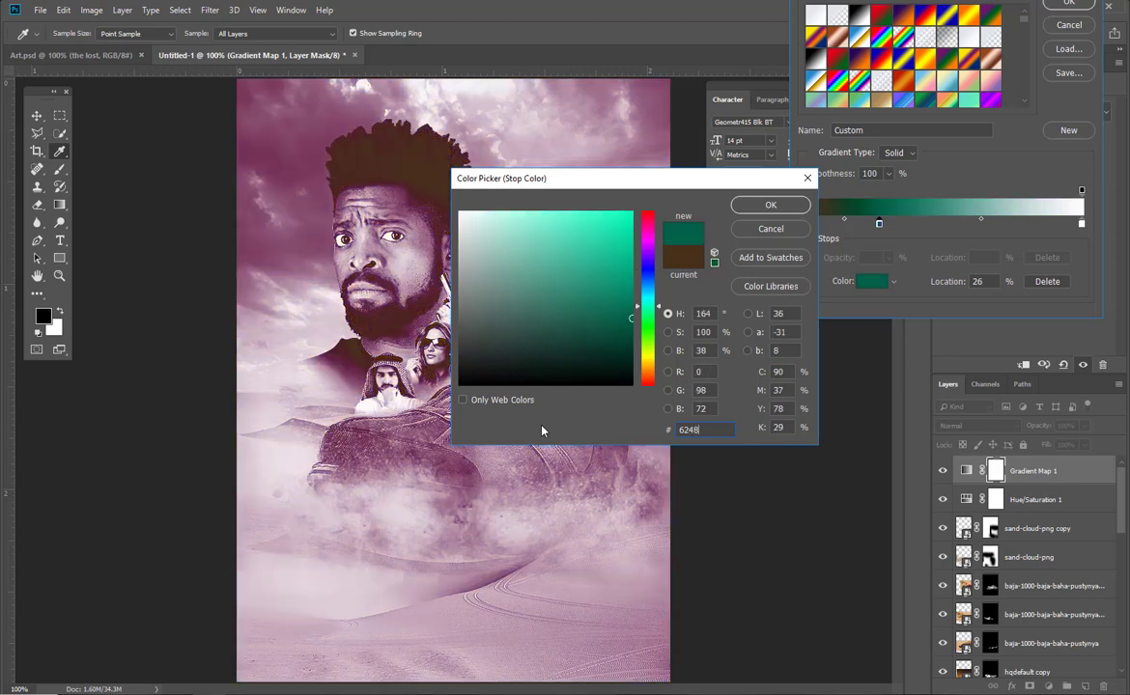
type("2d")
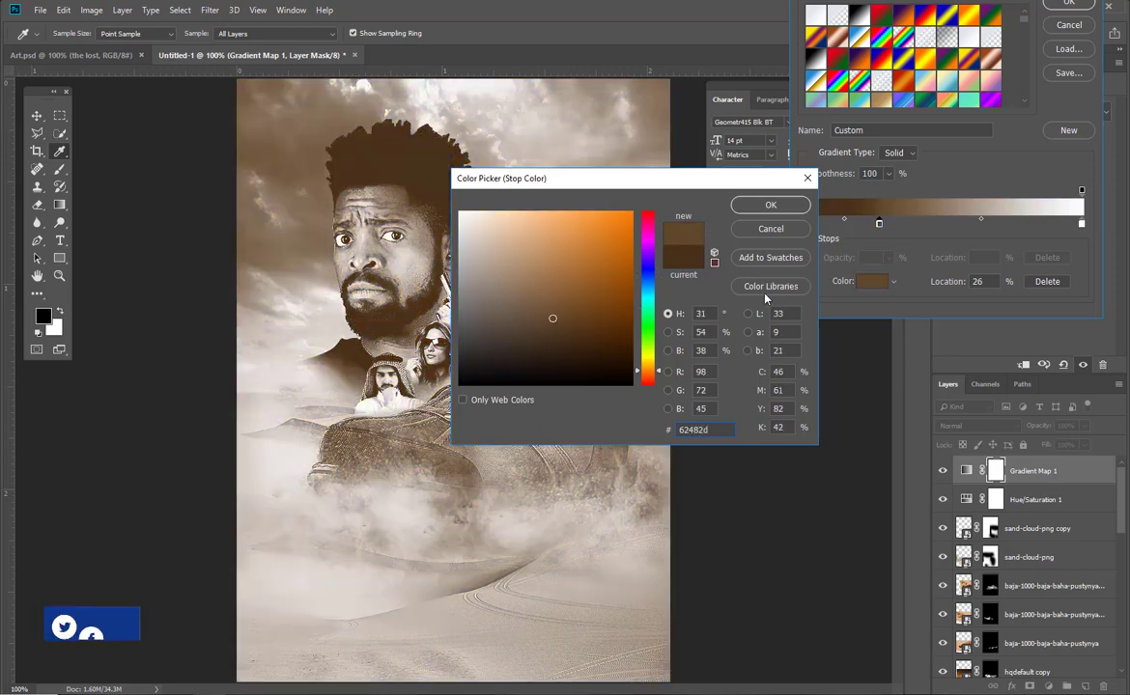
left_click(782, 206)
Add a third color stop at 71% of the gradient and set its color to #c18c56
left_click(1001, 223)
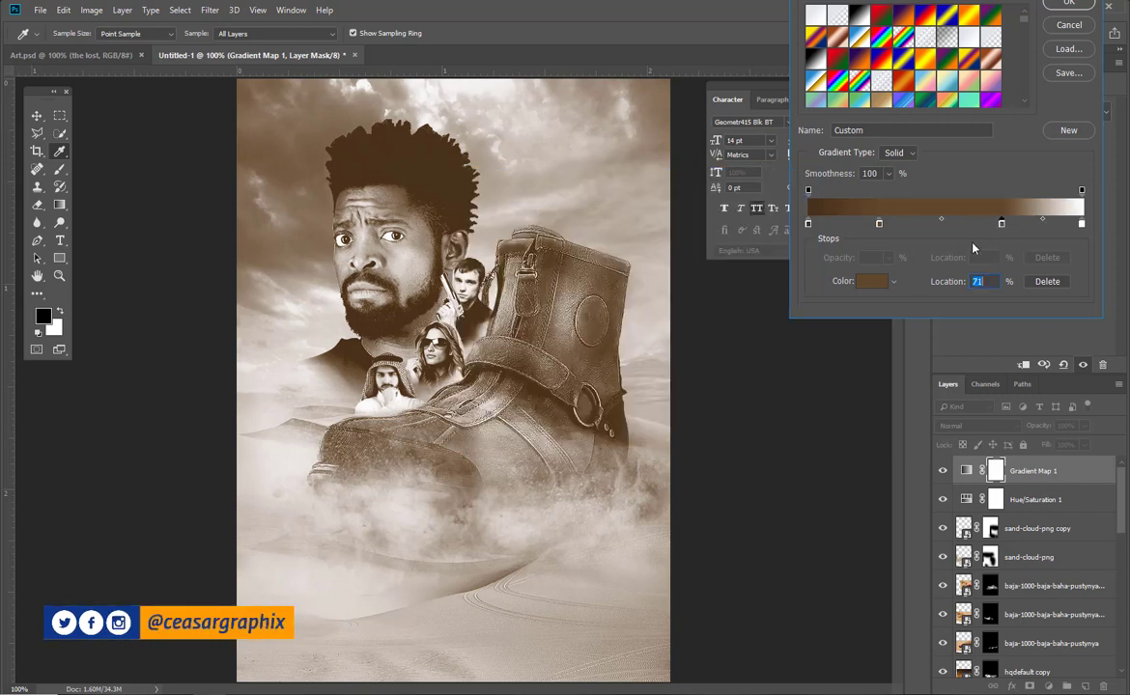
left_click(866, 280)
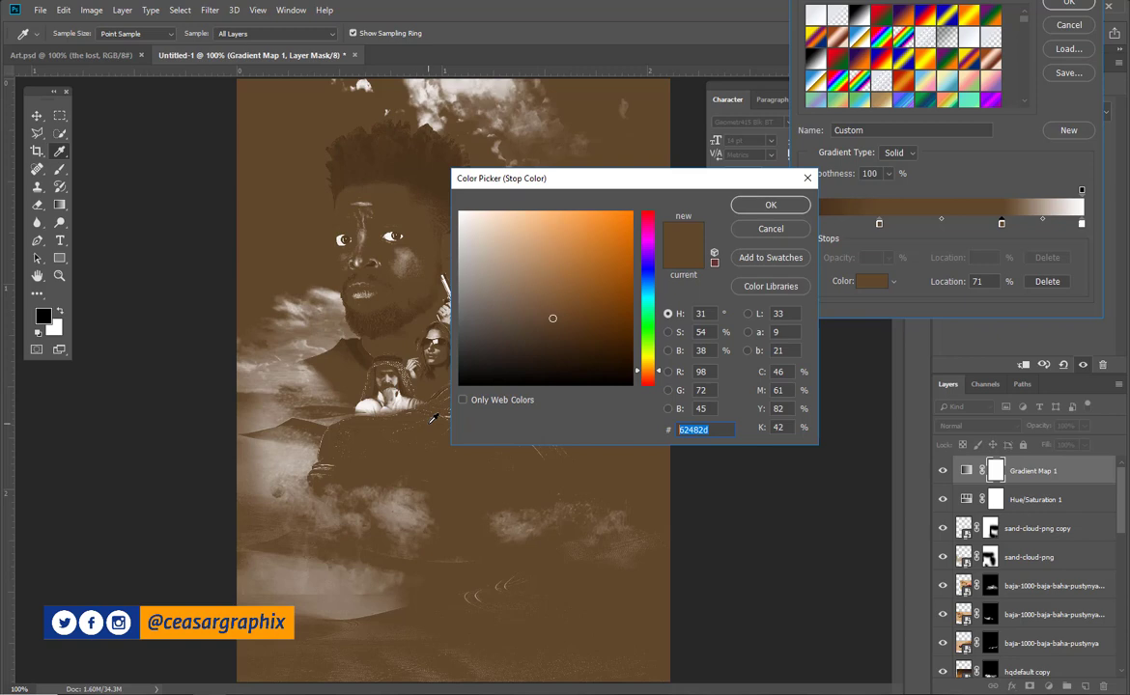
type("c1")
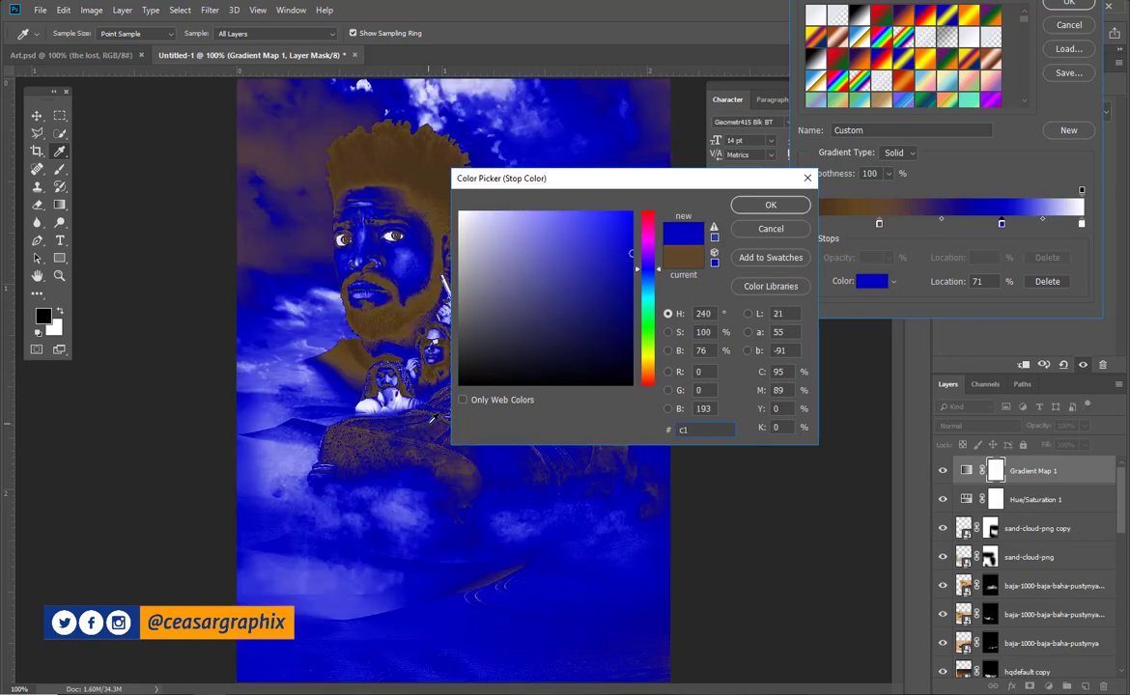
type("8c")
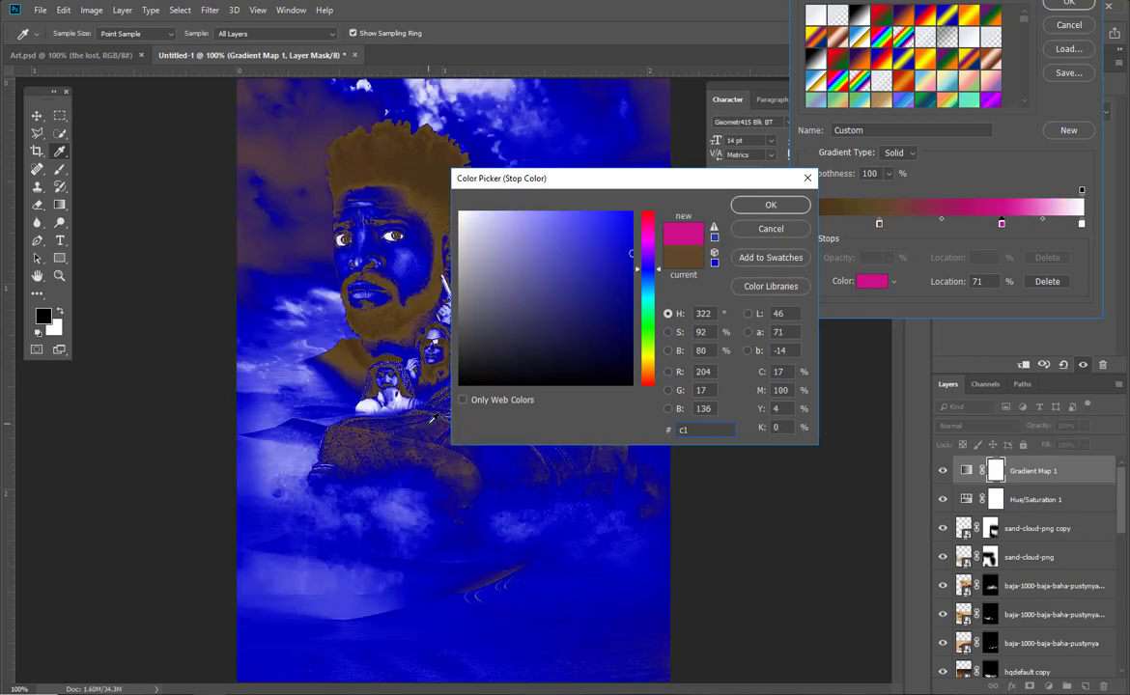
type("5")
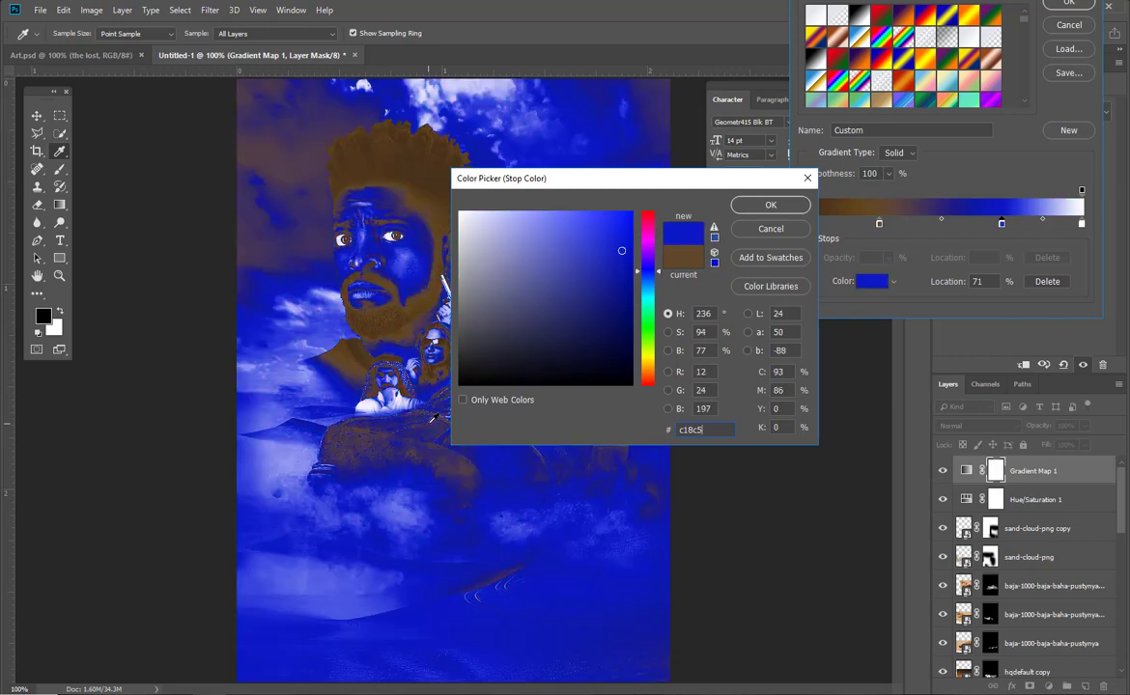
type("8")
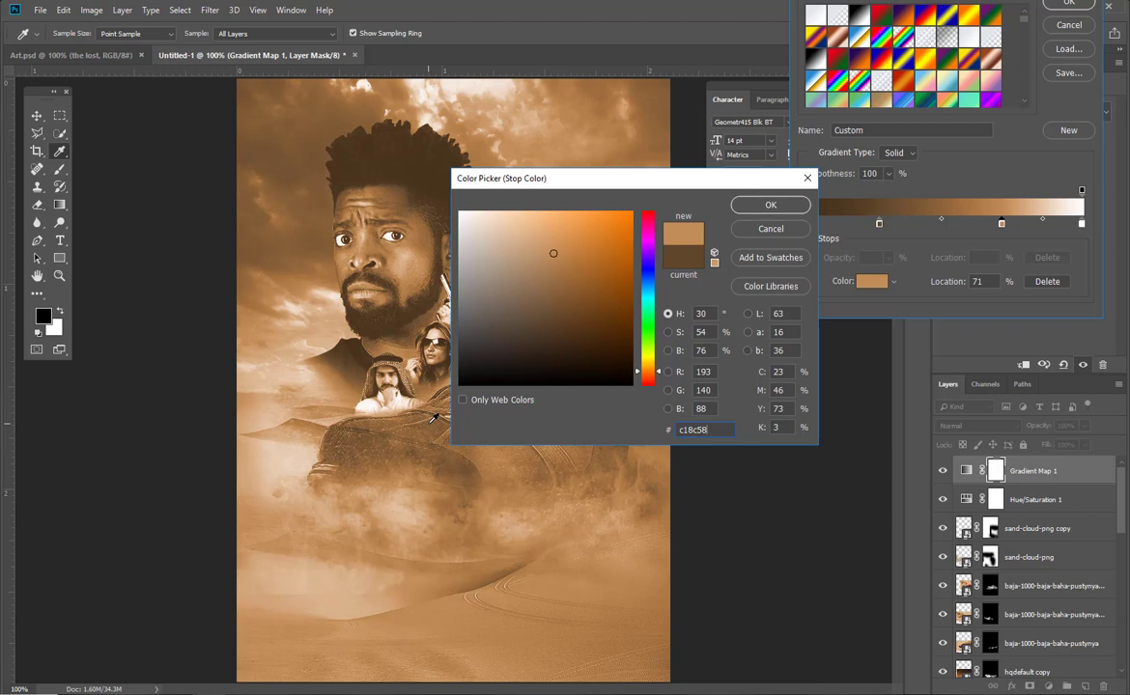
key("BackSpace")
type("6")
left_click_drag(763, 180, 939, 185)
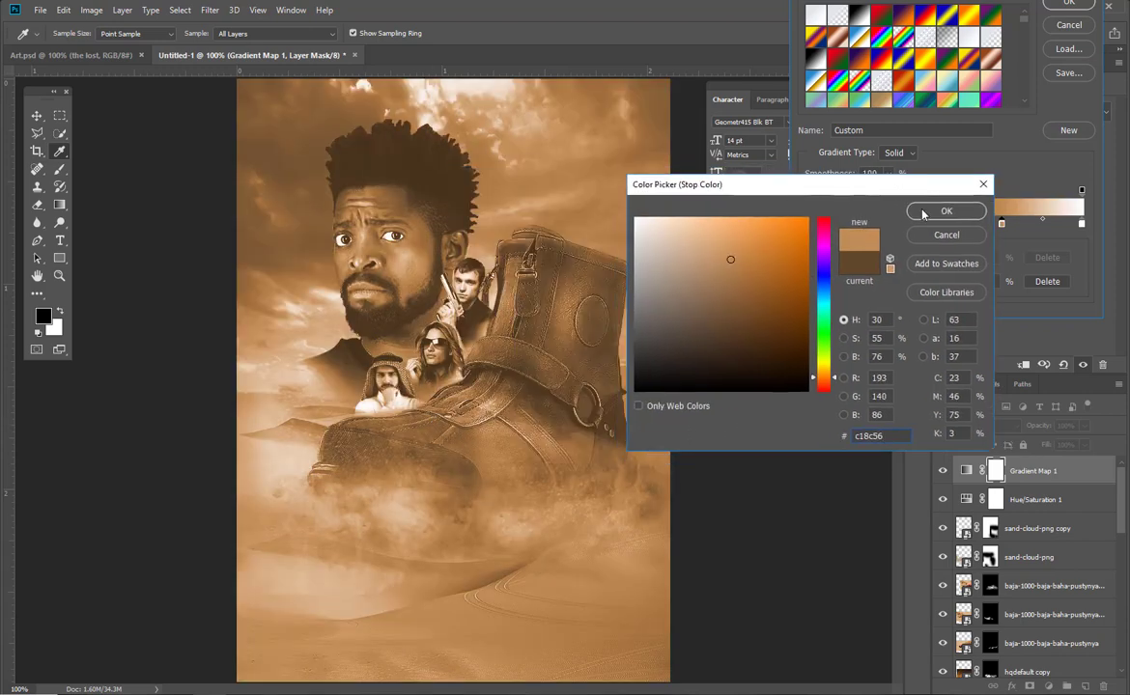
left_click(948, 214)
Set the gradient's end color stop at 100% to #d1b394
left_click(1081, 224)
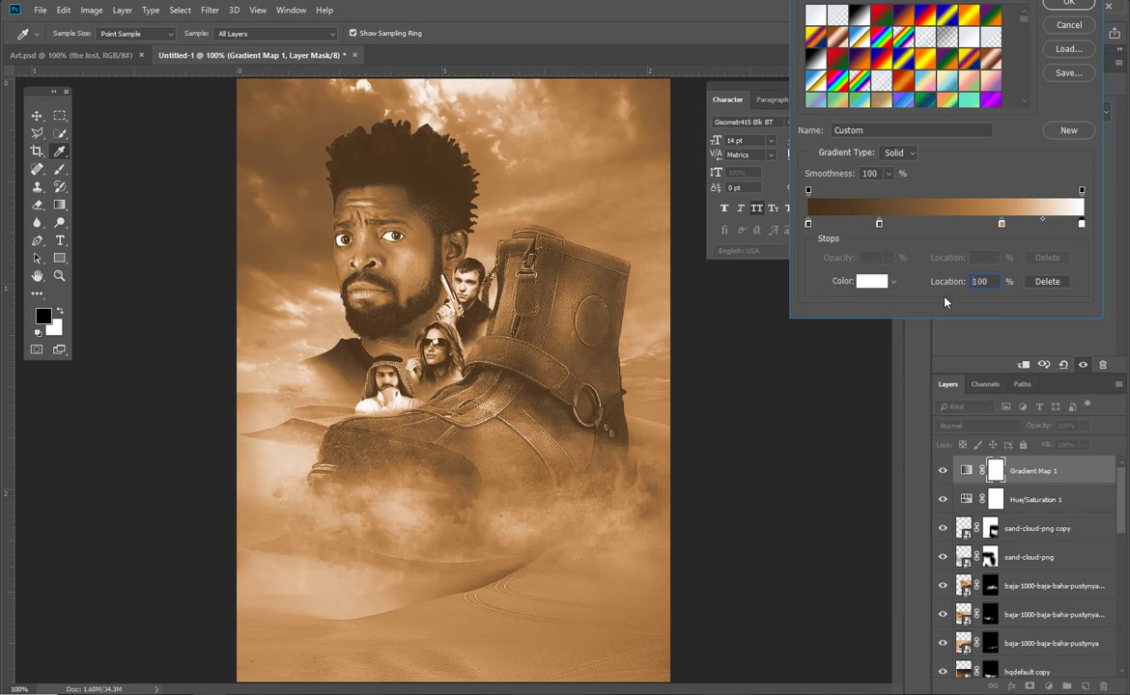
left_click(872, 282)
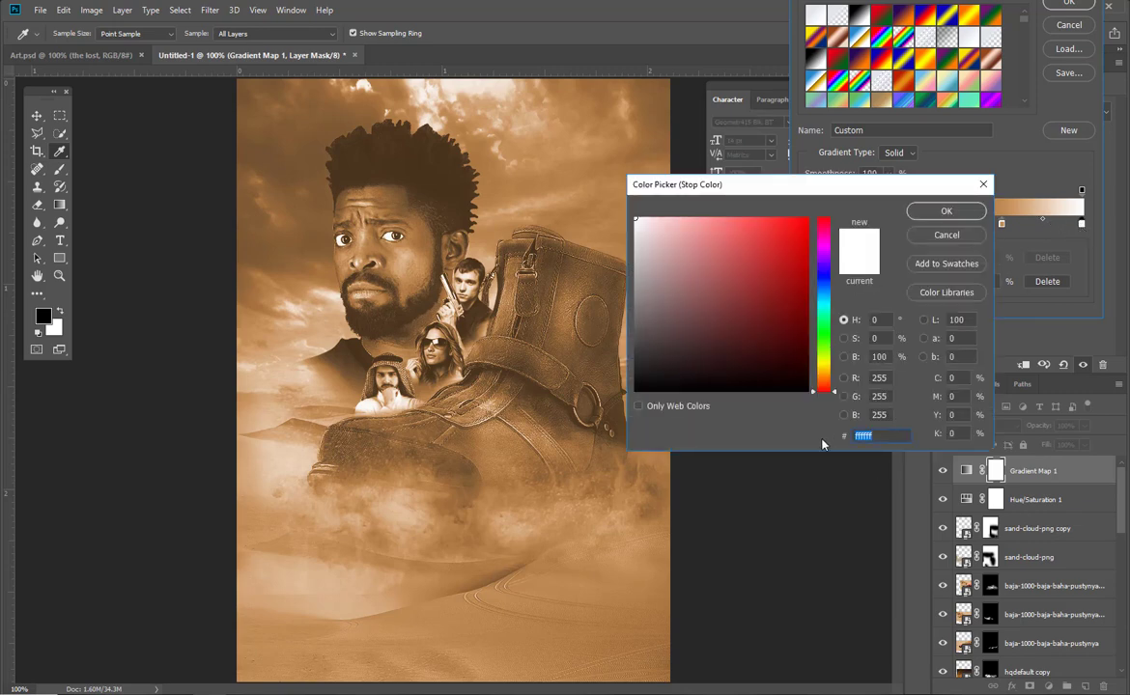
type("d1")
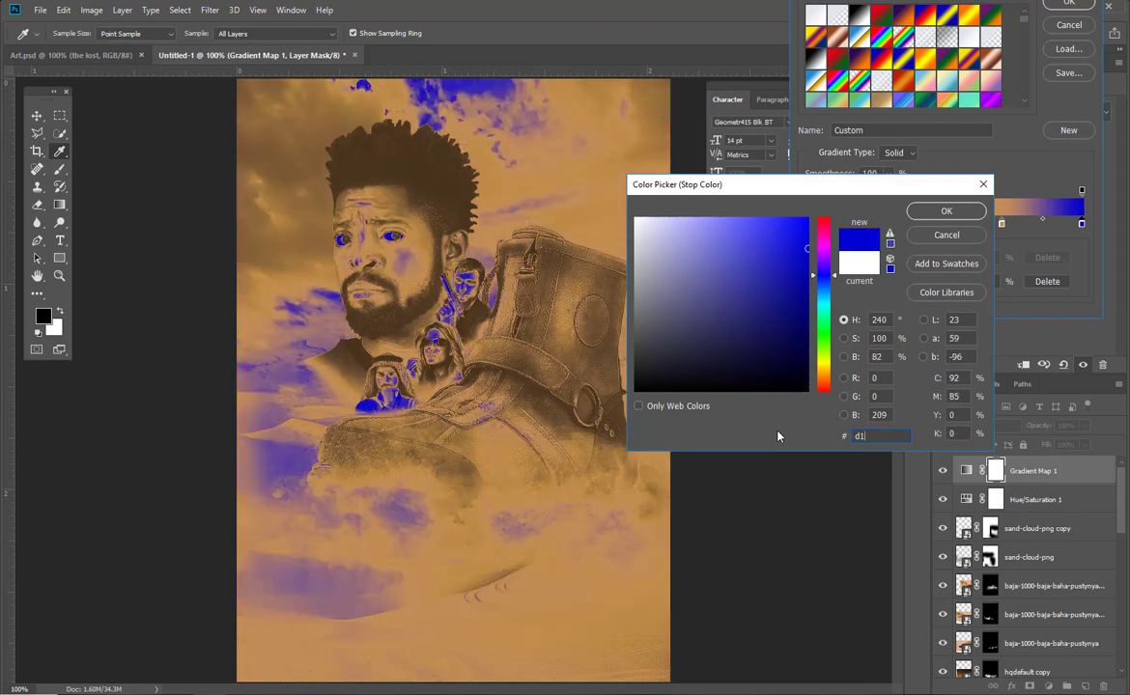
type("b3")
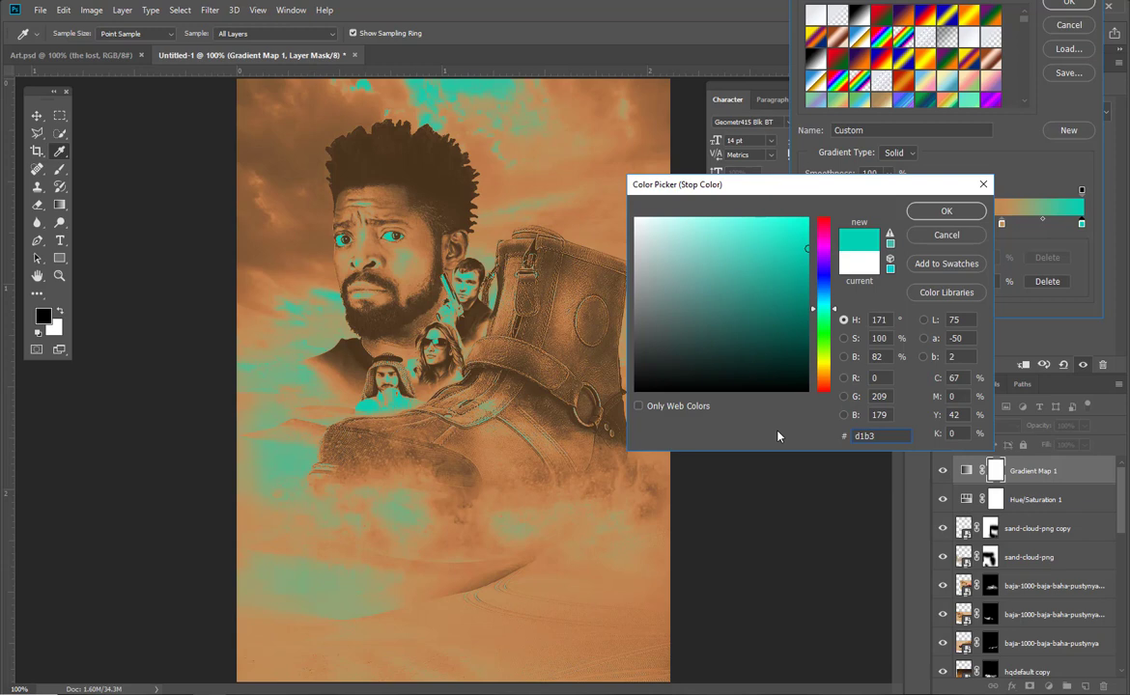
type("94")
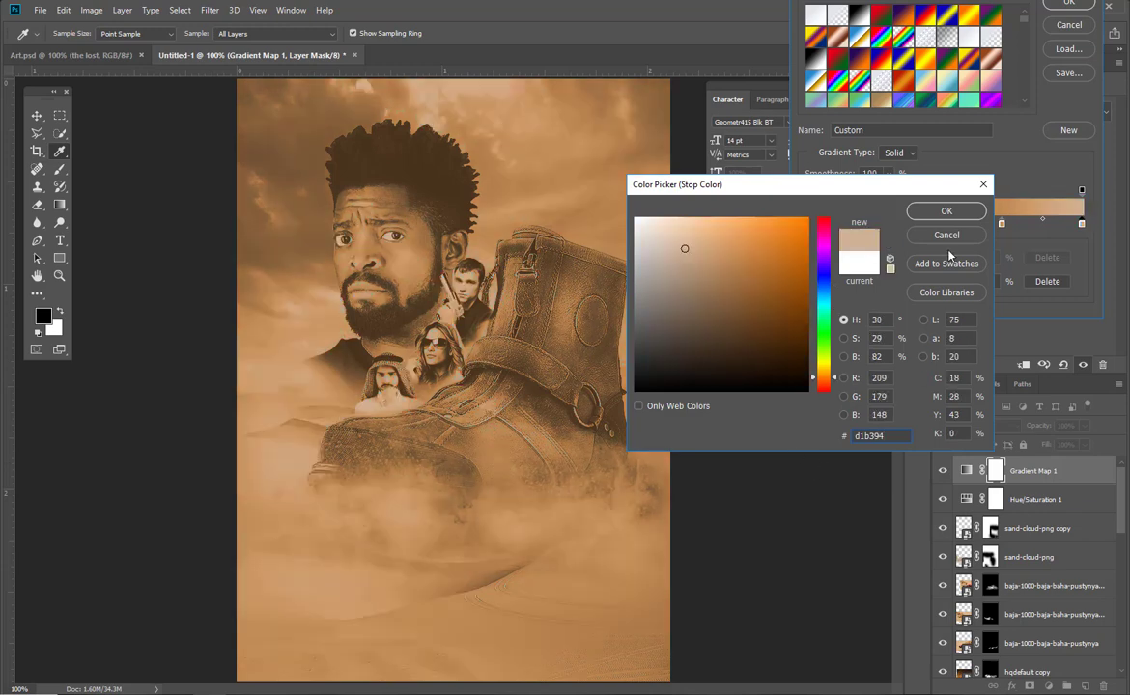
left_click(946, 212)
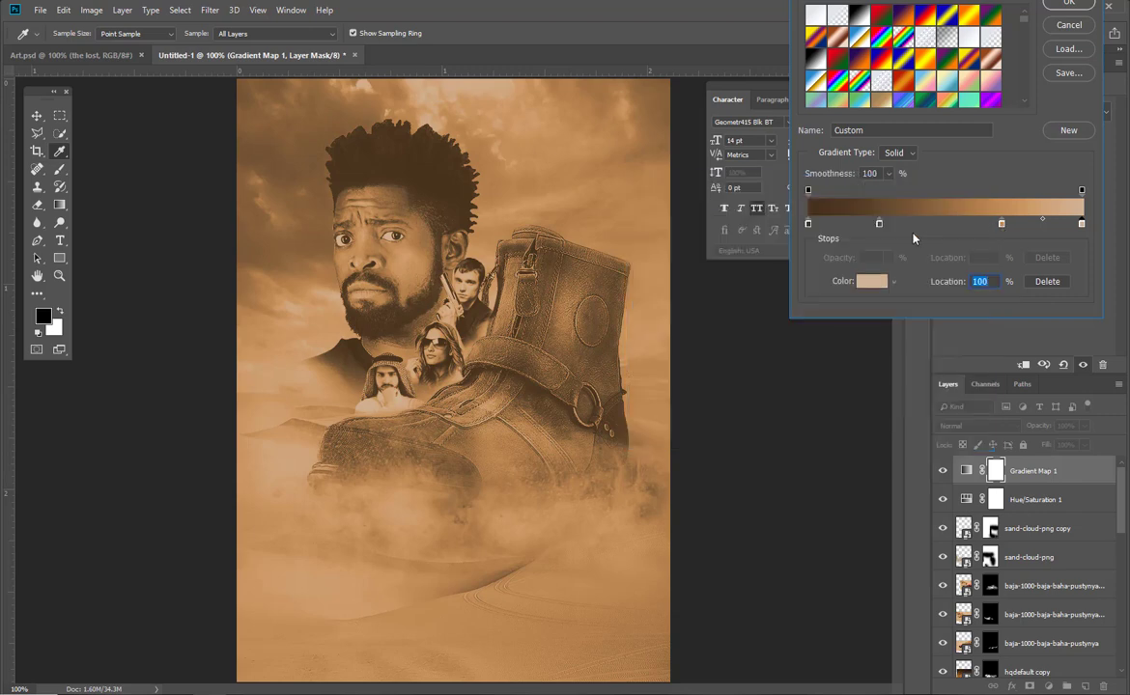
Move the dark brown stop to 35% and the orange-tan stop slightly toward it, save the gradient as a preset and apply it
left_click_drag(879, 229, 896, 228)
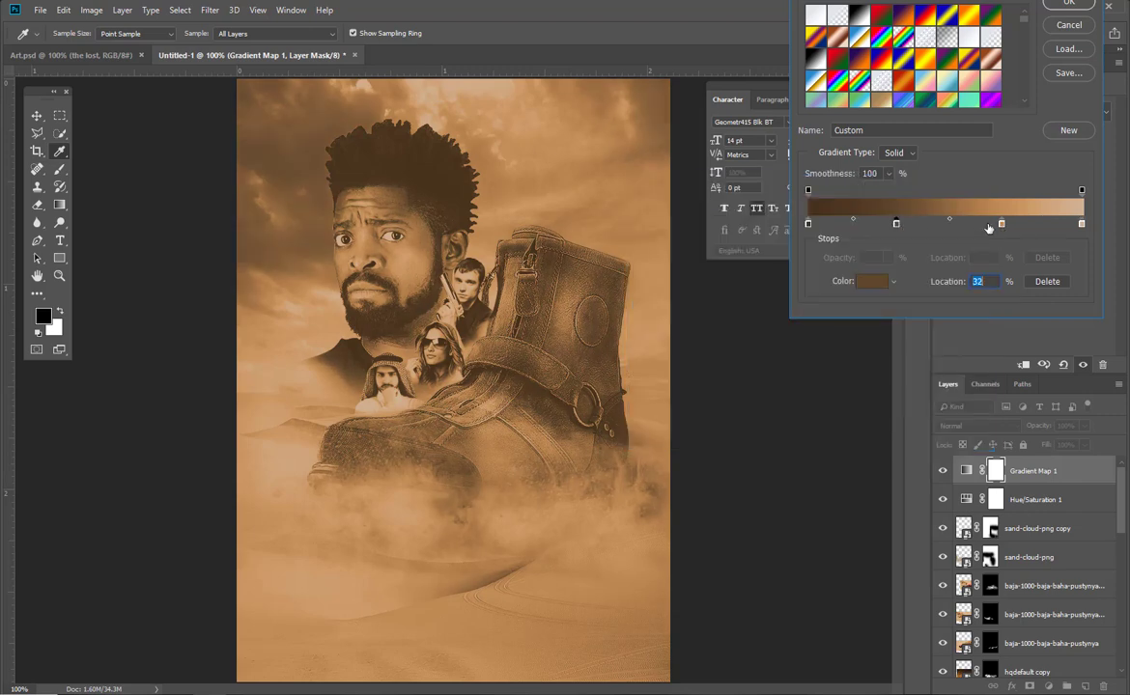
left_click_drag(1002, 225, 993, 225)
left_click_drag(896, 225, 904, 225)
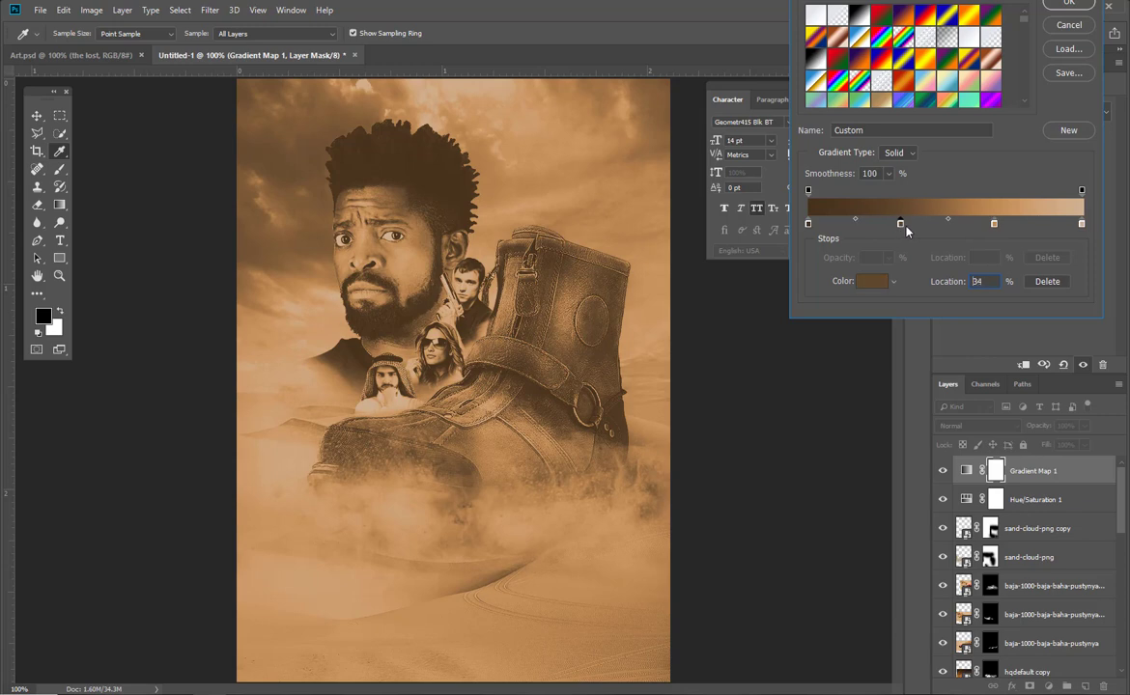
left_click(1066, 132)
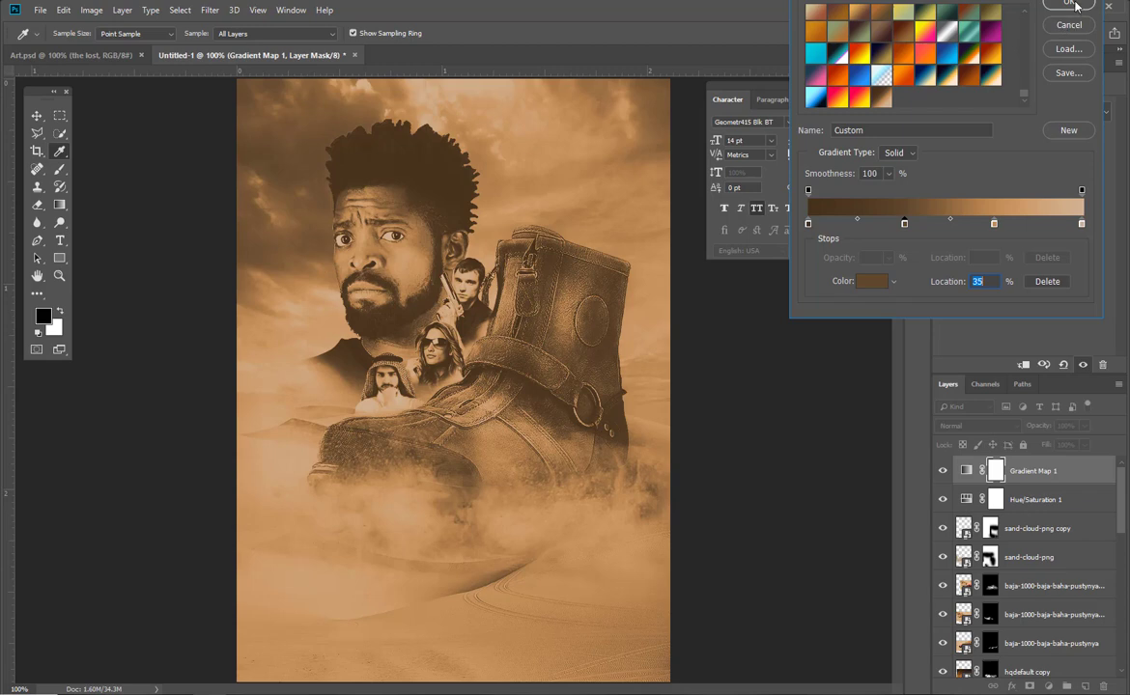
left_click(1076, 6)
Set the Gradient Map layer's blend mode to Color and its opacity to about 40%, comparing the poster with the layer hidden and shown
key("v")
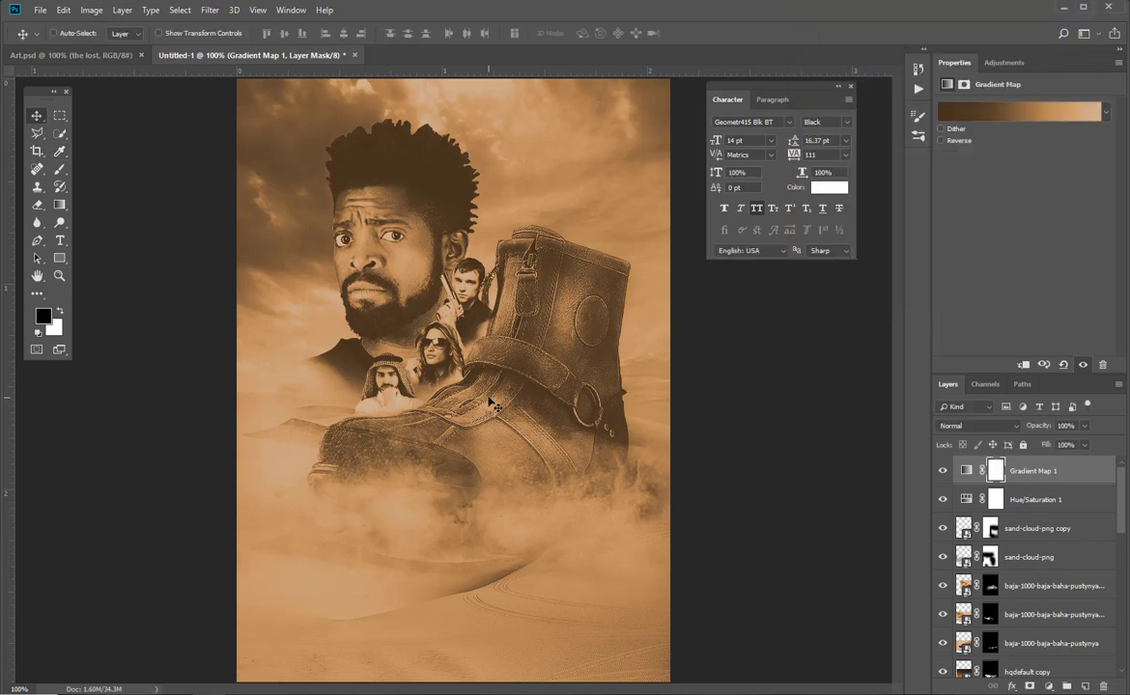
left_click(987, 426)
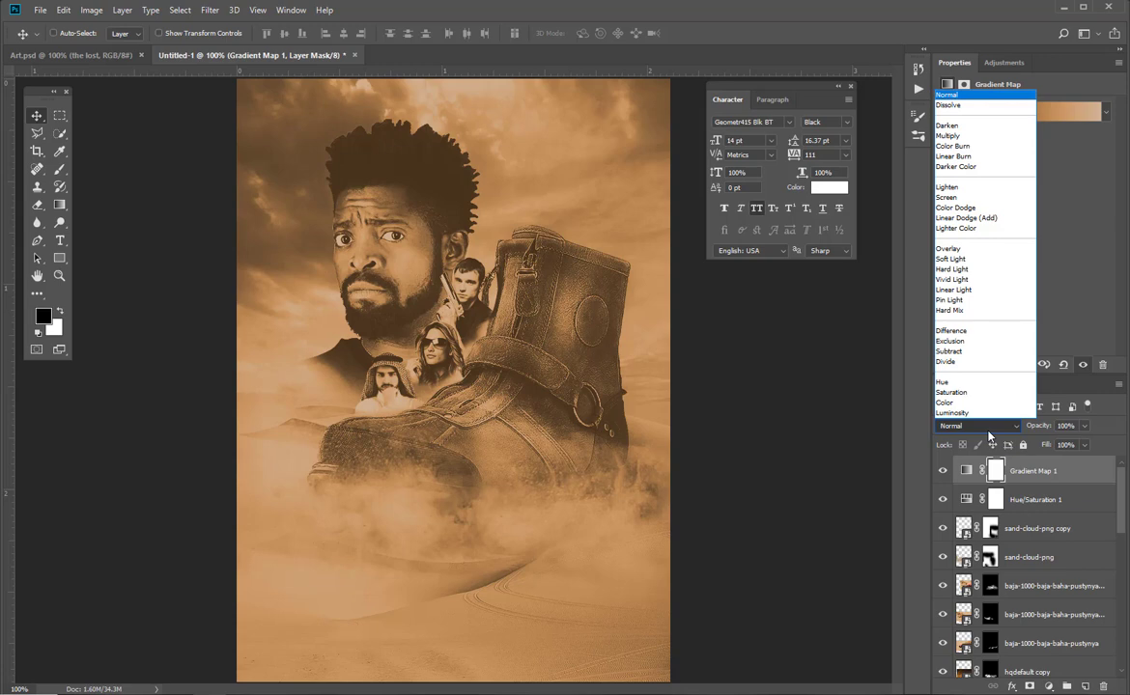
left_click(949, 403)
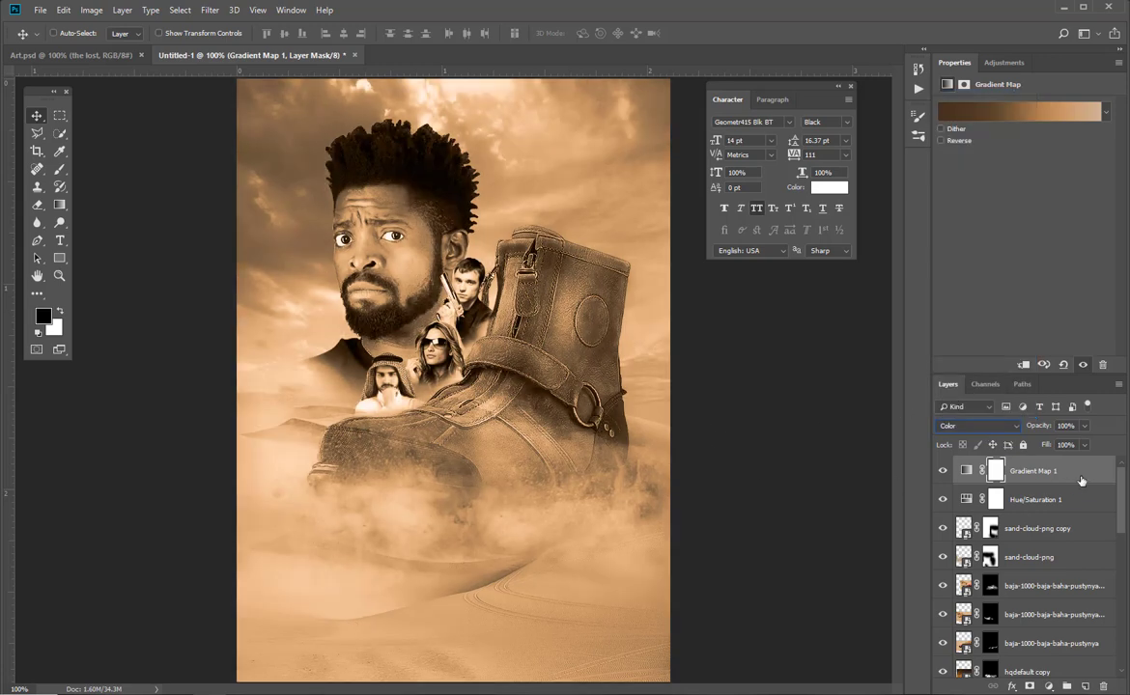
left_click(1085, 427)
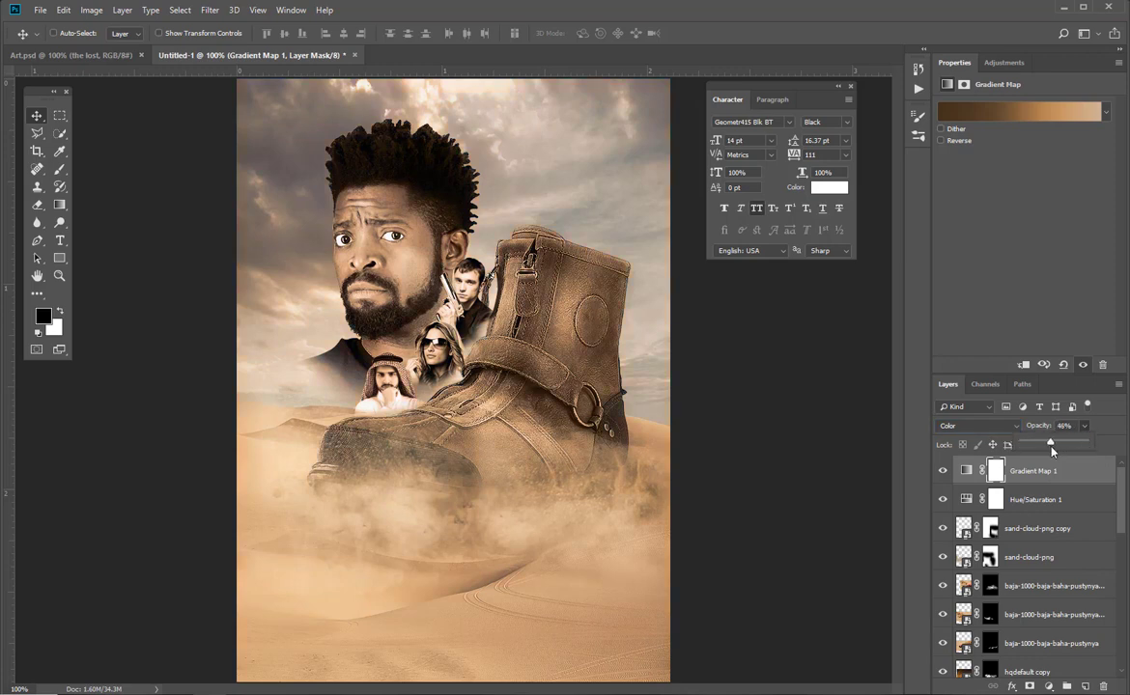
left_click_drag(1050, 447, 1053, 445)
left_click(944, 470)
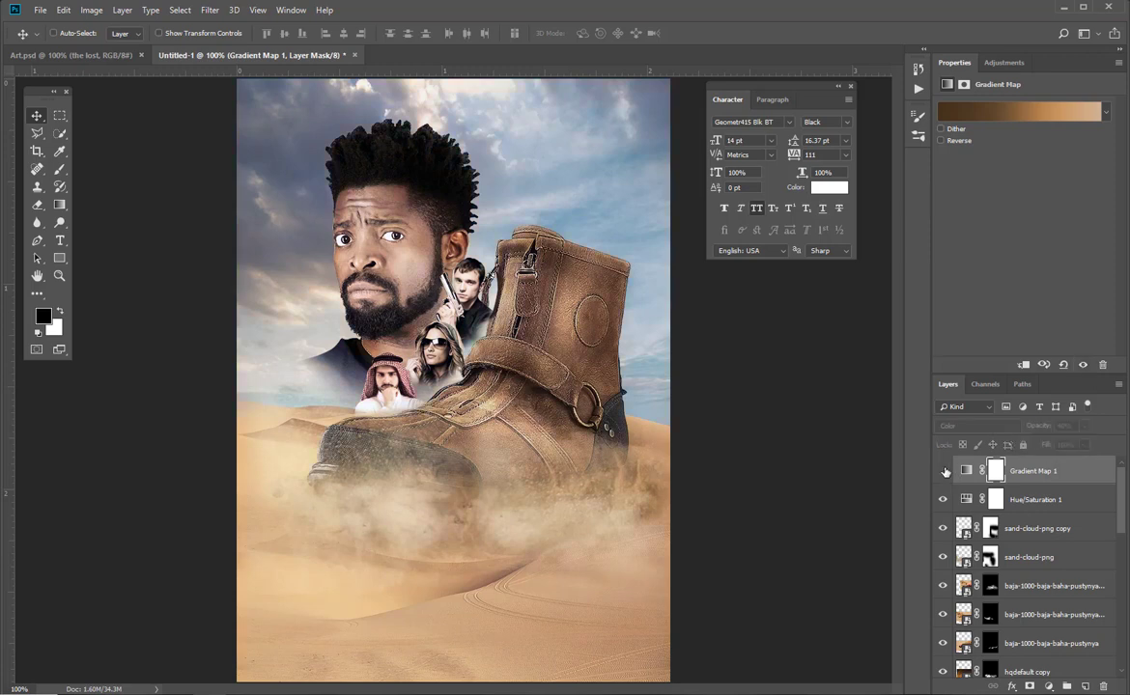
left_click(943, 470)
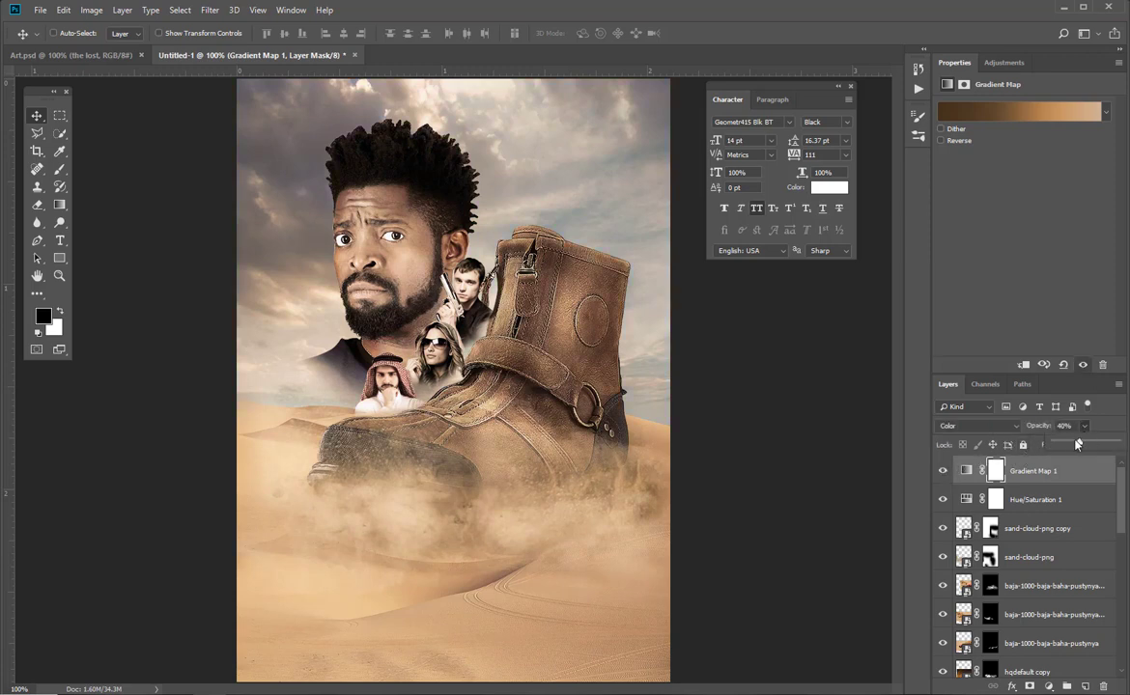
Lower the Gradient Map layer's opacity to 37%
left_click_drag(1076, 443, 1072, 445)
left_click(681, 482)
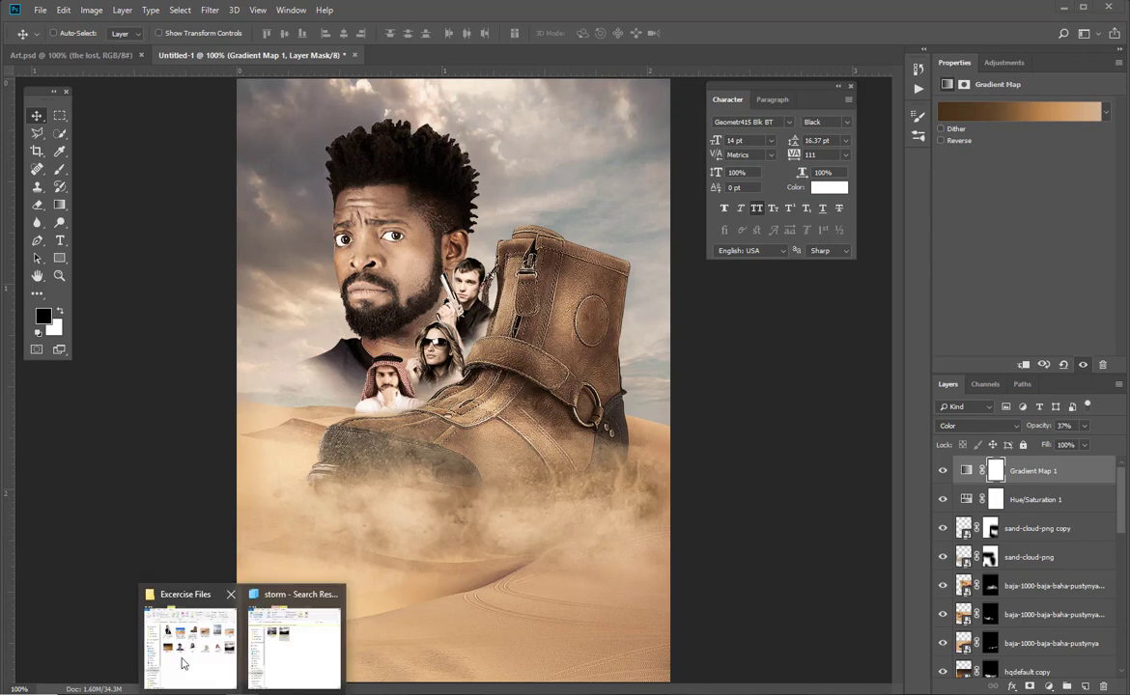
Place the faits-savoir-desert-gobi image from the Excercise Files folder into the poster document
left_click(170, 606)
left_click(804, 322)
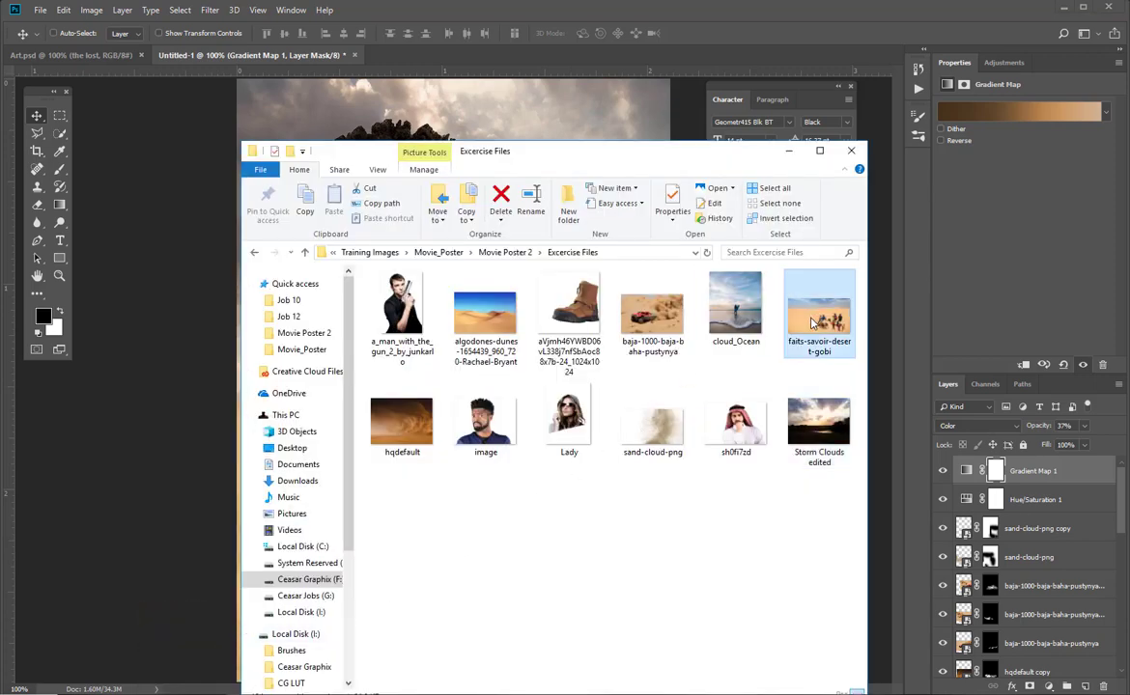
left_click_drag(804, 321, 113, 344)
Scale the camel riders image to about 0.83 by 0.47 in and place it on the sand below the boot's toe
left_click_drag(567, 335, 512, 435)
left_click_drag(613, 365, 495, 432)
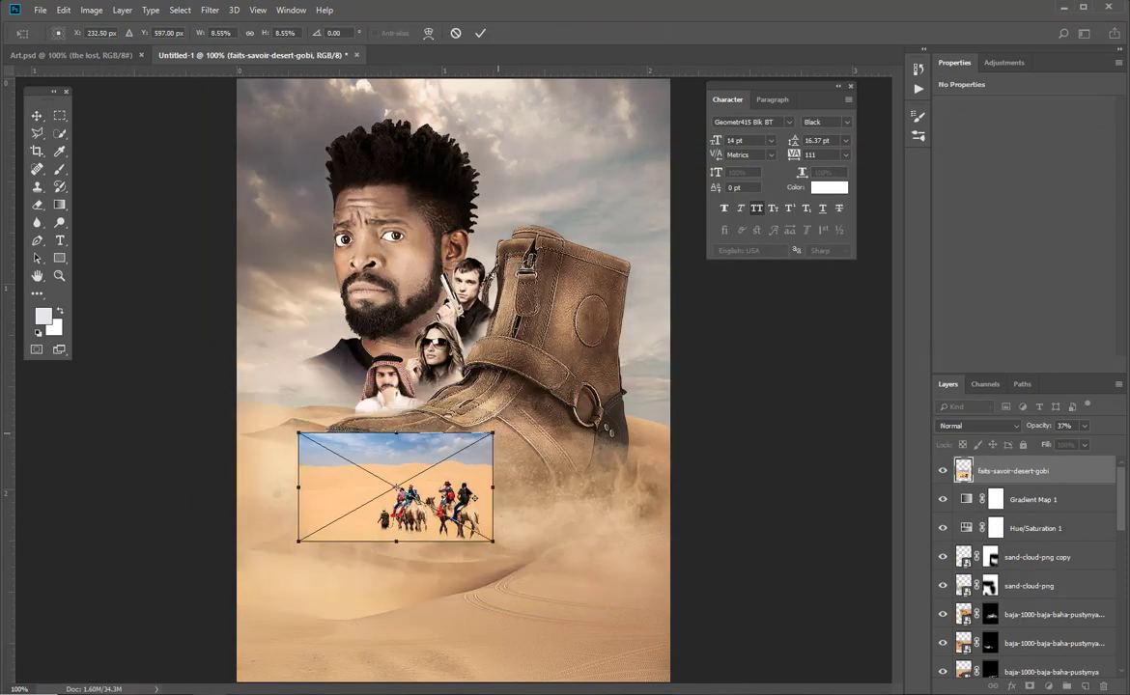
left_click_drag(456, 499, 426, 563)
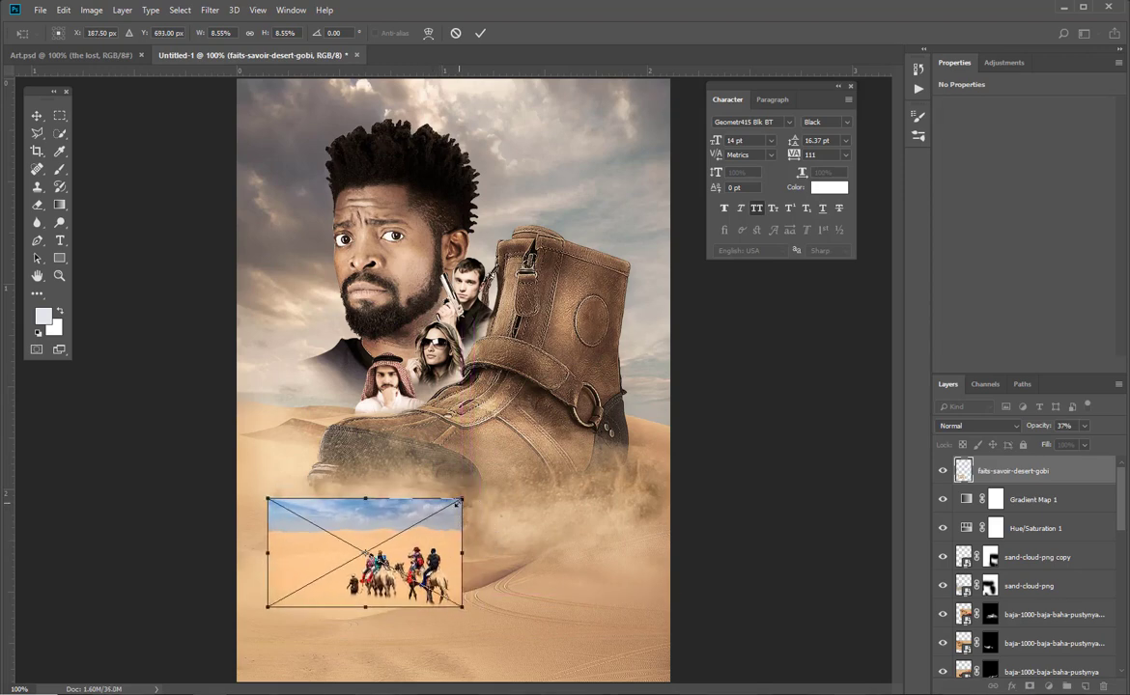
left_click_drag(462, 499, 449, 505)
left_click_drag(427, 560, 425, 522)
key("Return")
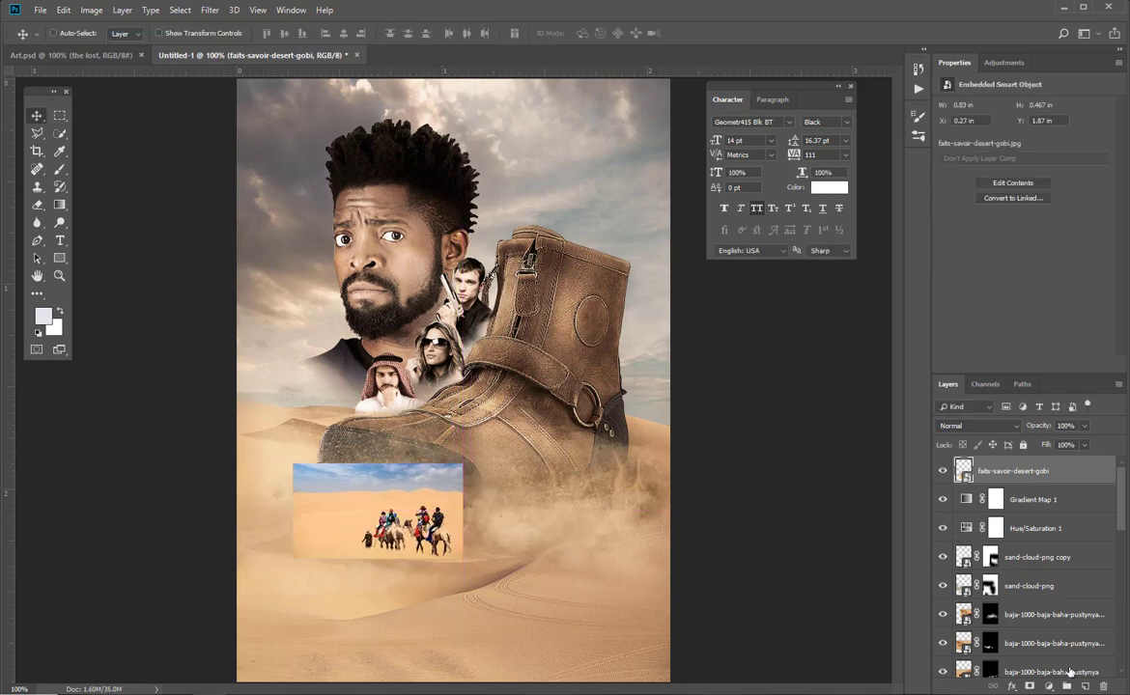
Add a layer mask to the camel riders image and paint out its surrounding sky and sand in black, reducing the brush size for finer edges
key("d")
left_click(1029, 686)
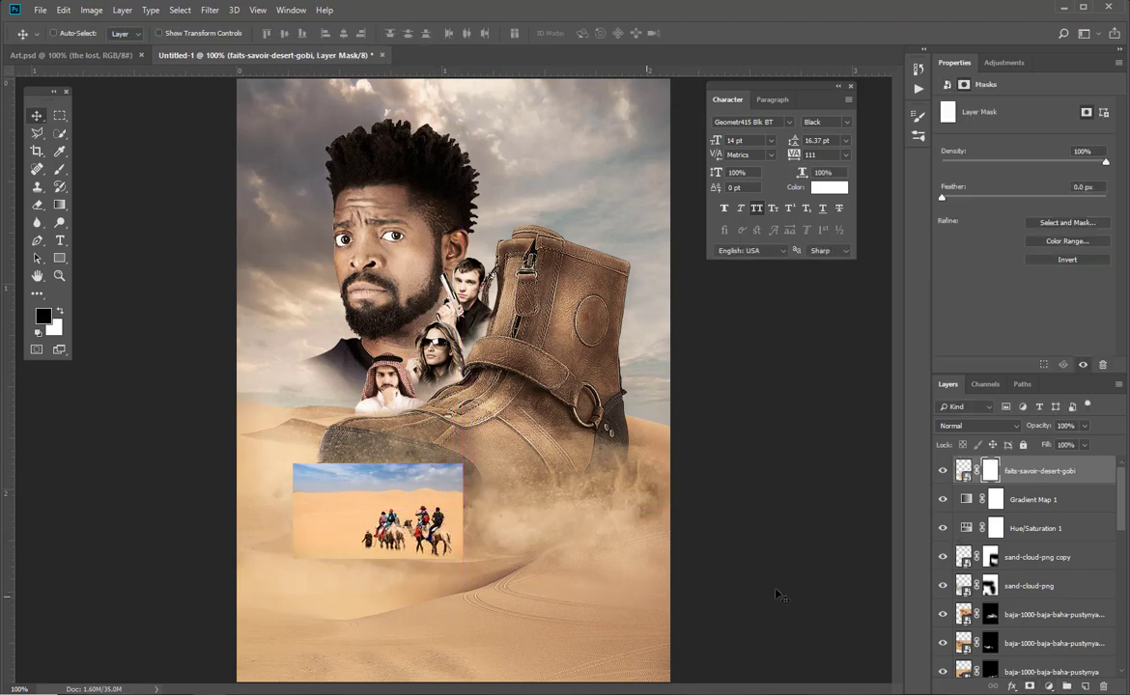
key("b")
key("bracketleft")
key("bracketleft")
key("bracketleft")
key("bracketleft")
key("bracketleft")
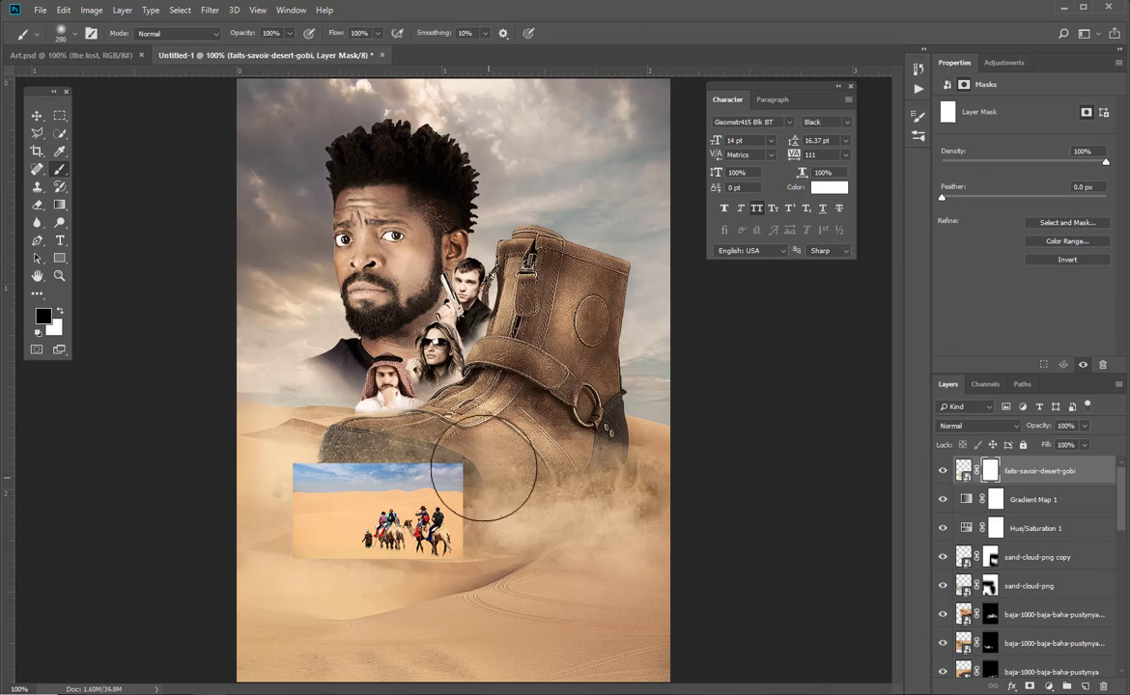
left_click(442, 465)
mouse_move(442, 468)
left_mouse_down()
mouse_move(332, 464)
mouse_move(300, 476)
mouse_move(415, 474)
mouse_move(299, 488)
mouse_move(280, 531)
mouse_move(295, 546)
left_mouse_up()
mouse_move(474, 602)
left_mouse_down()
mouse_move(497, 533)
mouse_move(498, 497)
mouse_move(483, 485)
left_mouse_up()
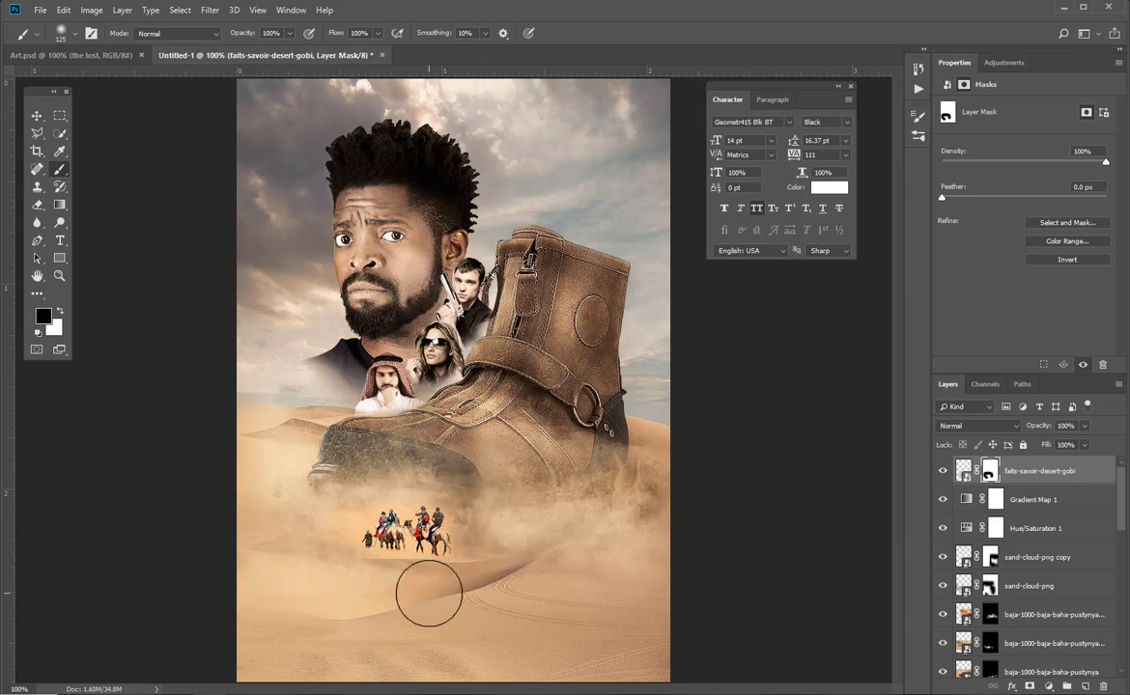
key("bracketleft")
key("bracketleft")
key("bracketleft")
key("bracketleft")
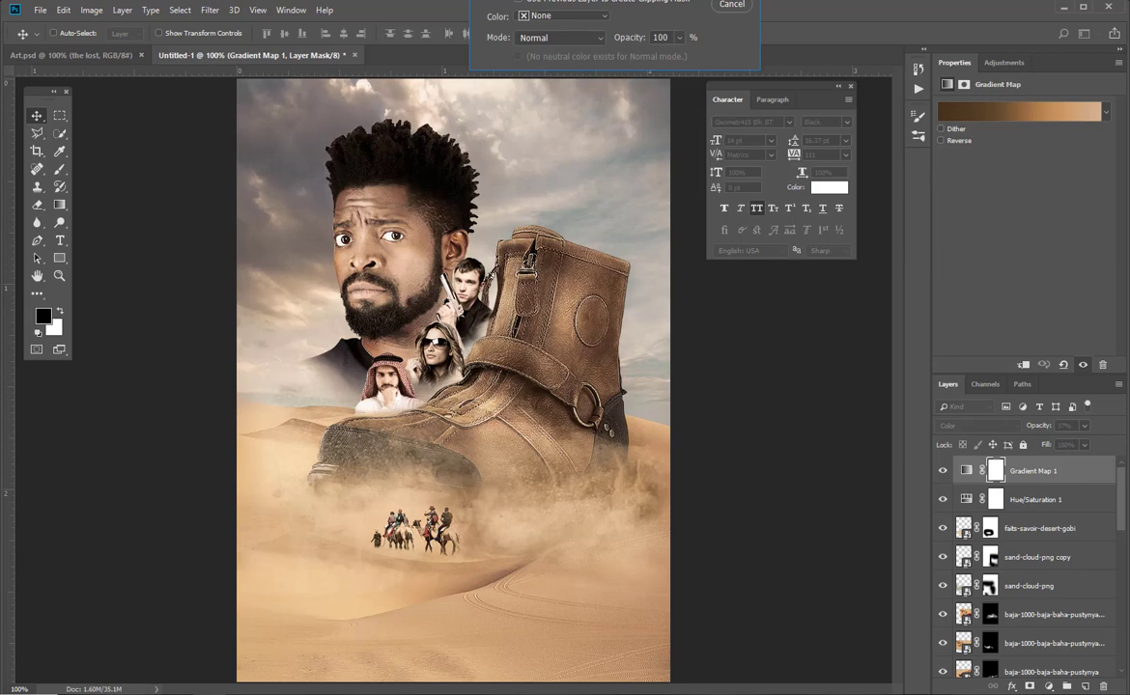
Create a new layer named Noise above the Gradient Map layer and fill it with black
key("Return")
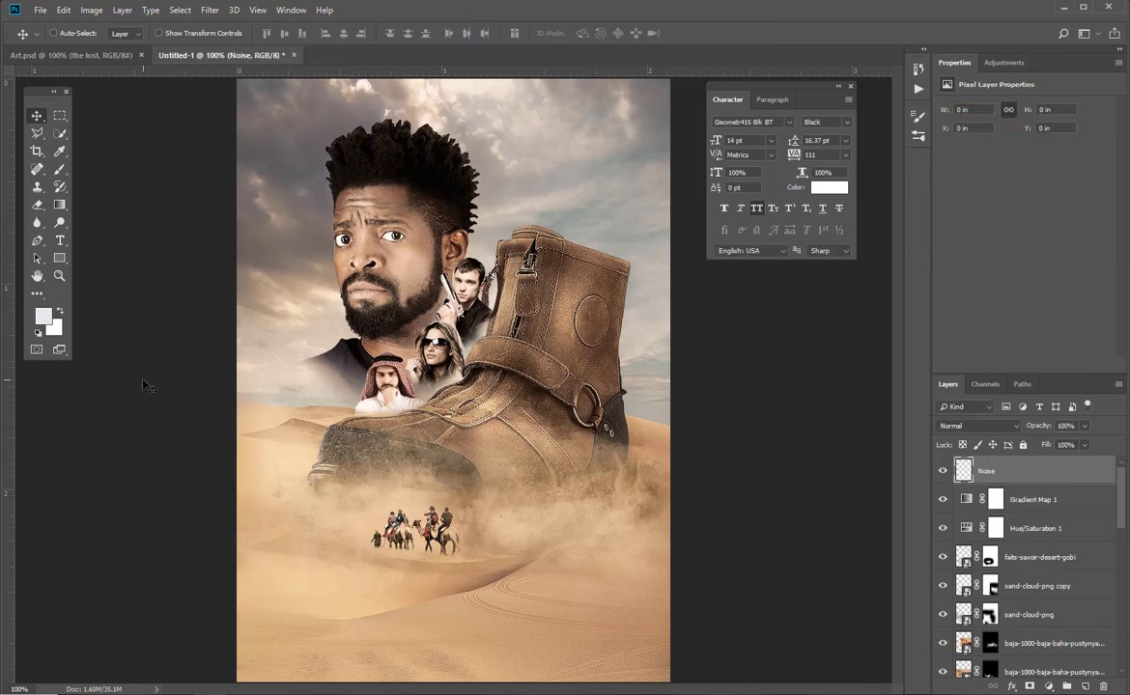
key("d")
key("alt+BackSpace")
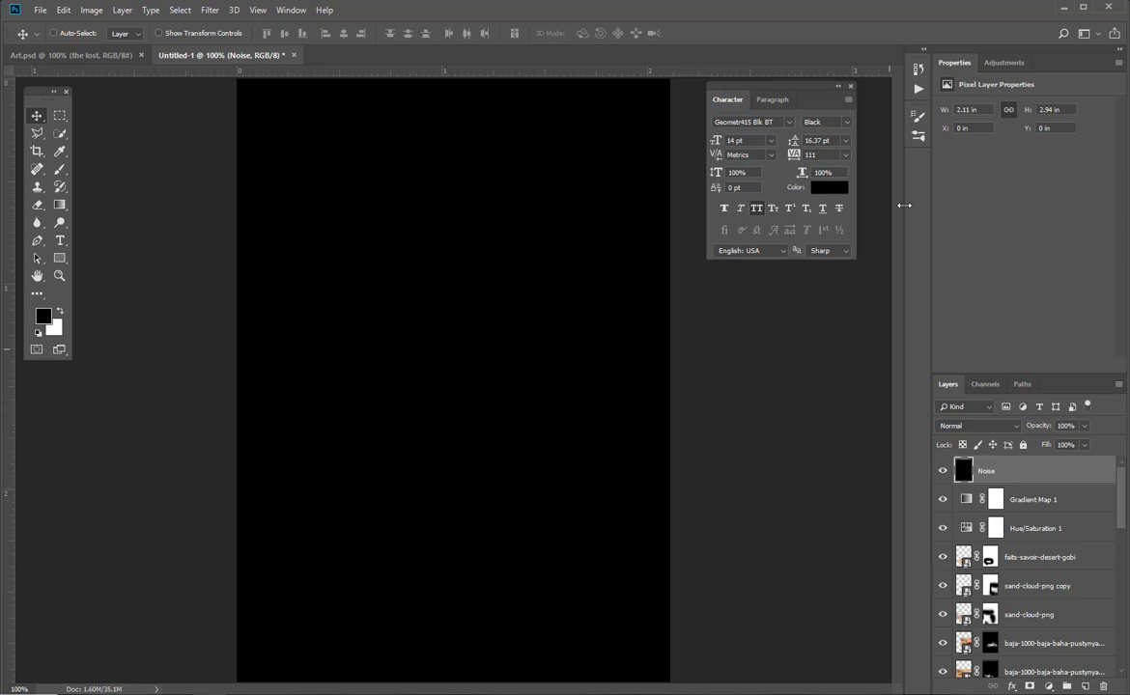
Apply the Add Noise filter to the Noise layer with an amount of 52.01%, Uniform distribution and Monochromatic enabled
left_click(210, 9)
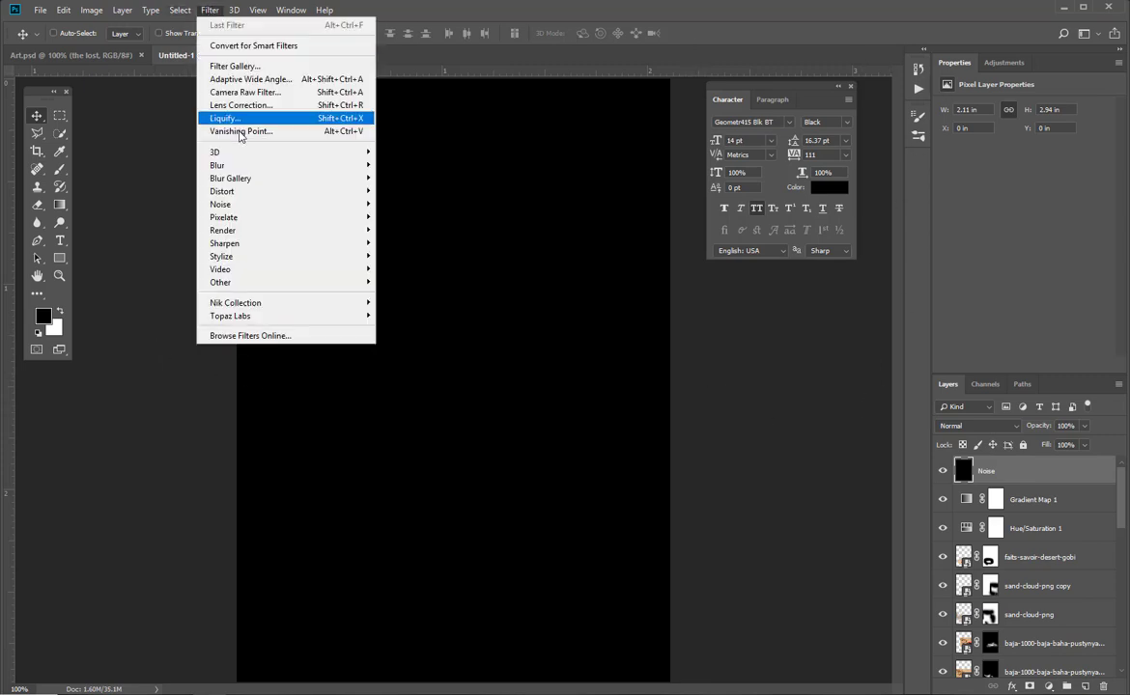
mouse_move(291, 206)
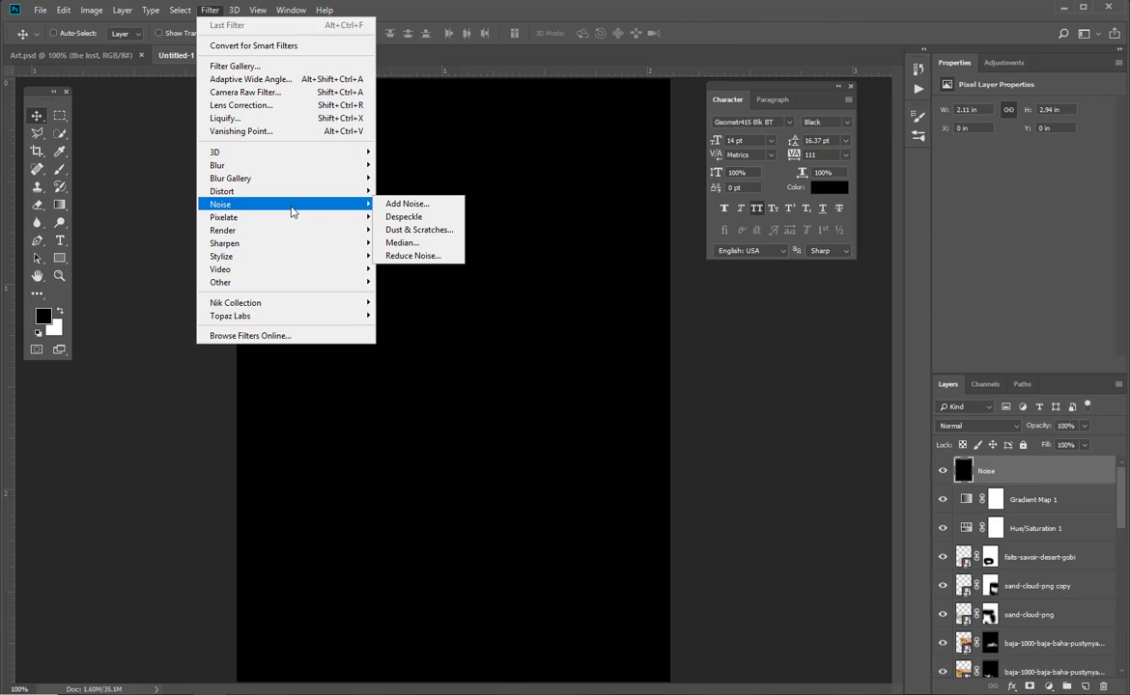
left_click(407, 204)
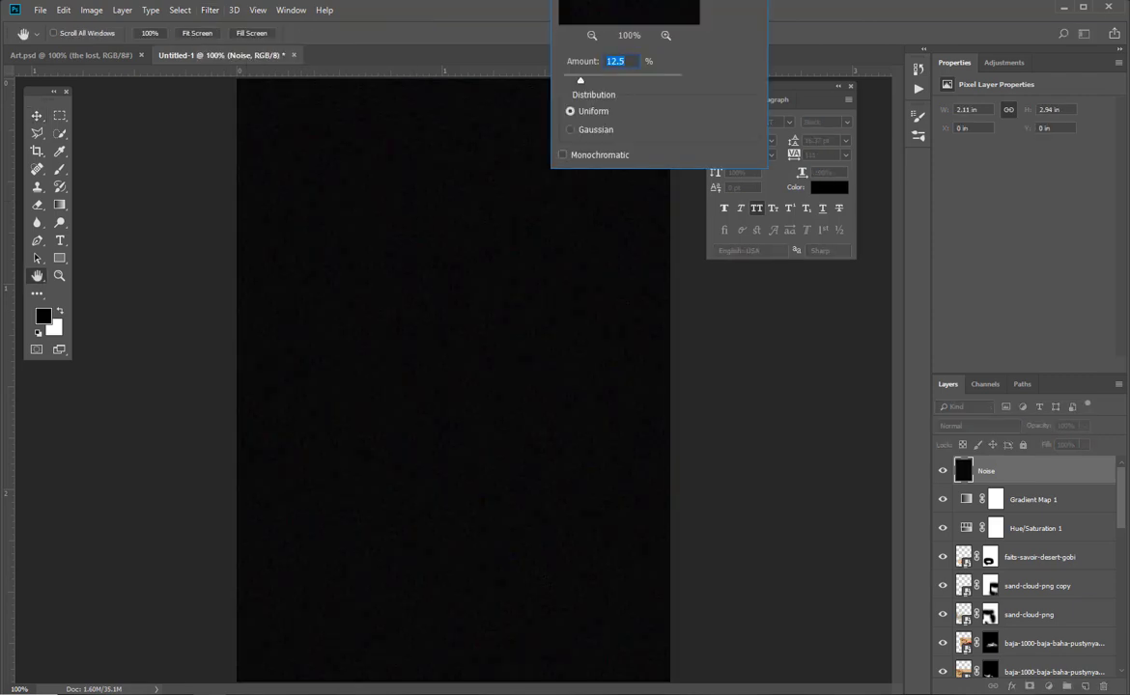
left_click_drag(580, 80, 611, 81)
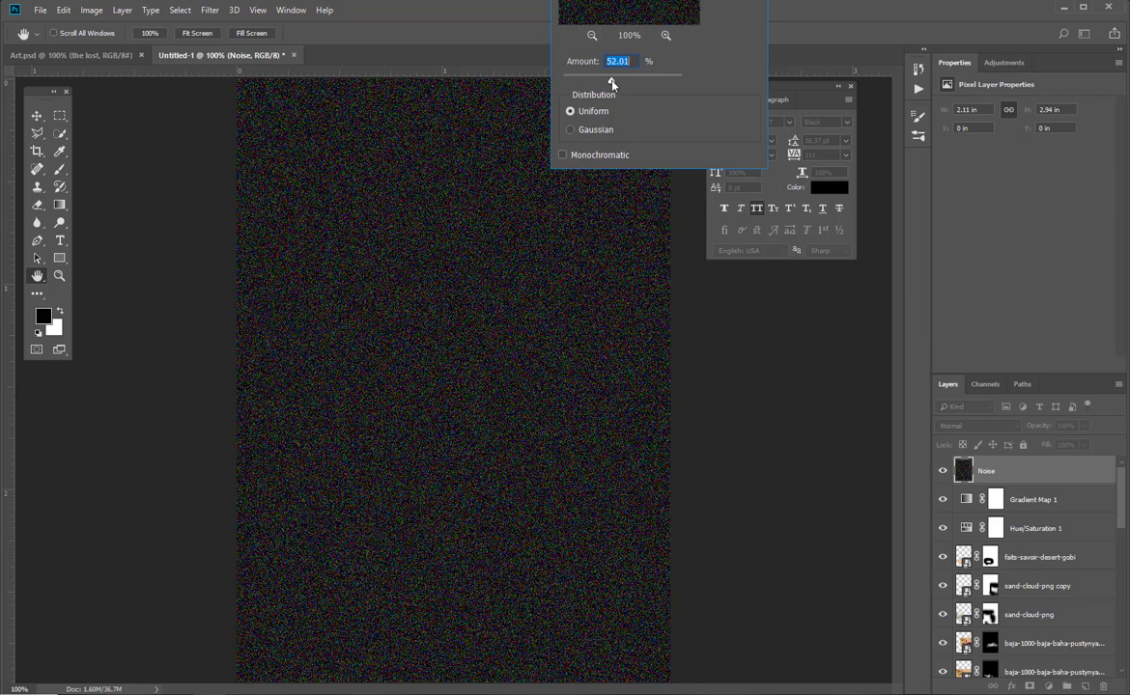
left_click(567, 154)
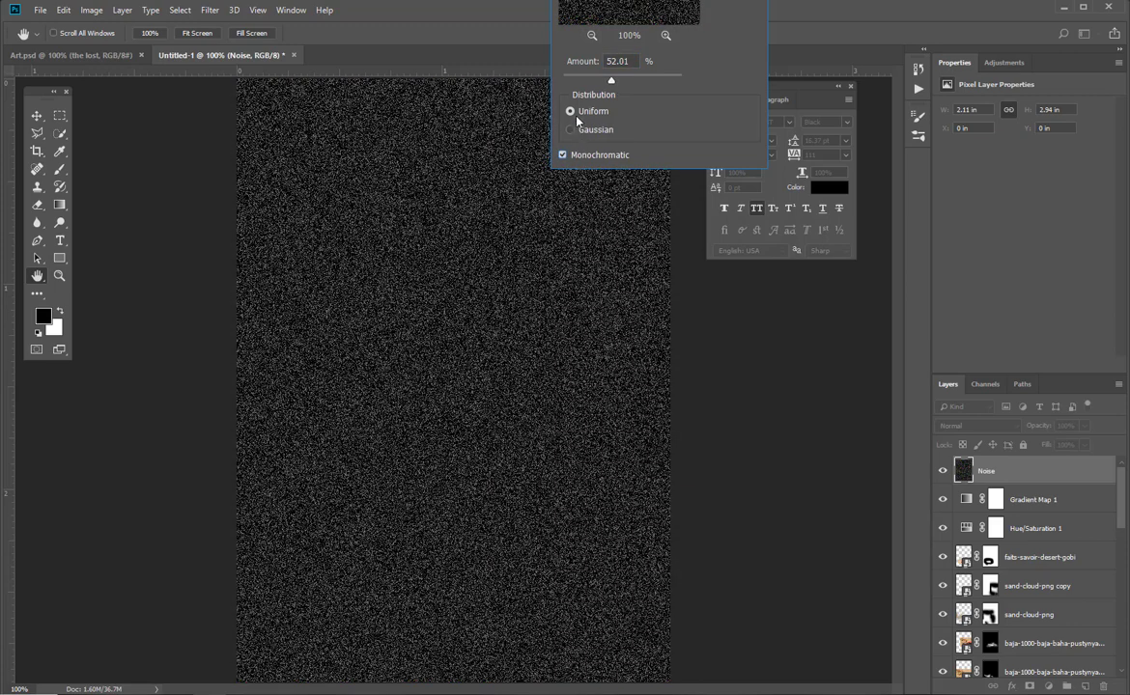
key("Return")
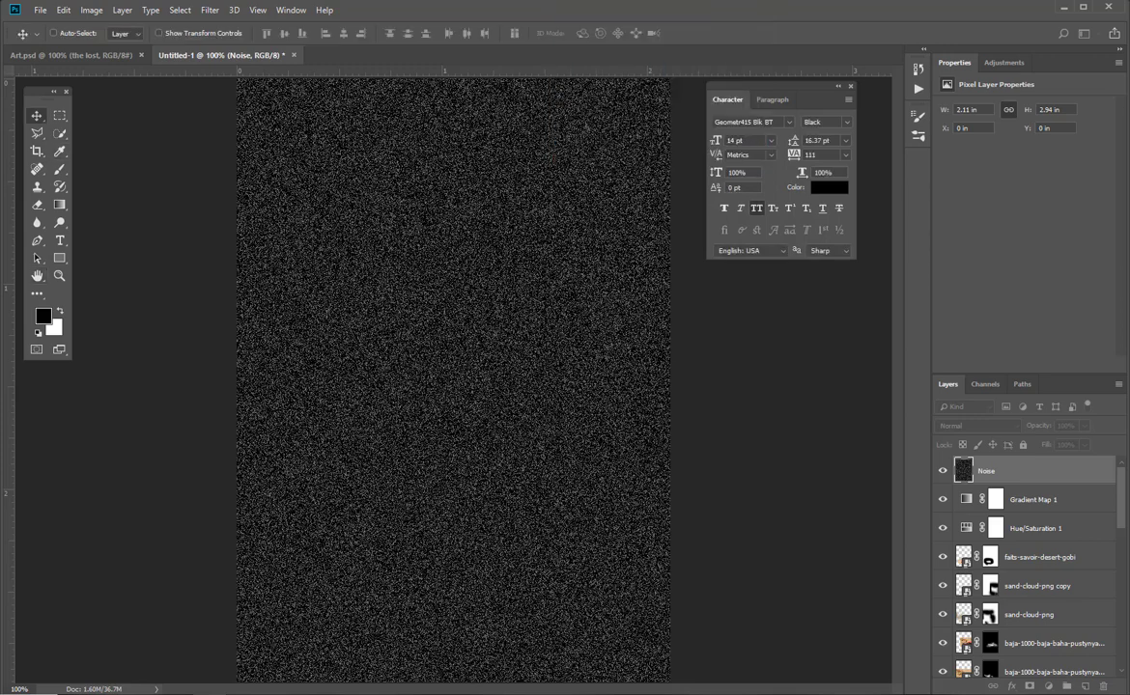
Apply Smart Sharpen to the Noise layer with an amount of 66% and a radius of 0.5 px
left_click(206, 11)
mouse_move(305, 245)
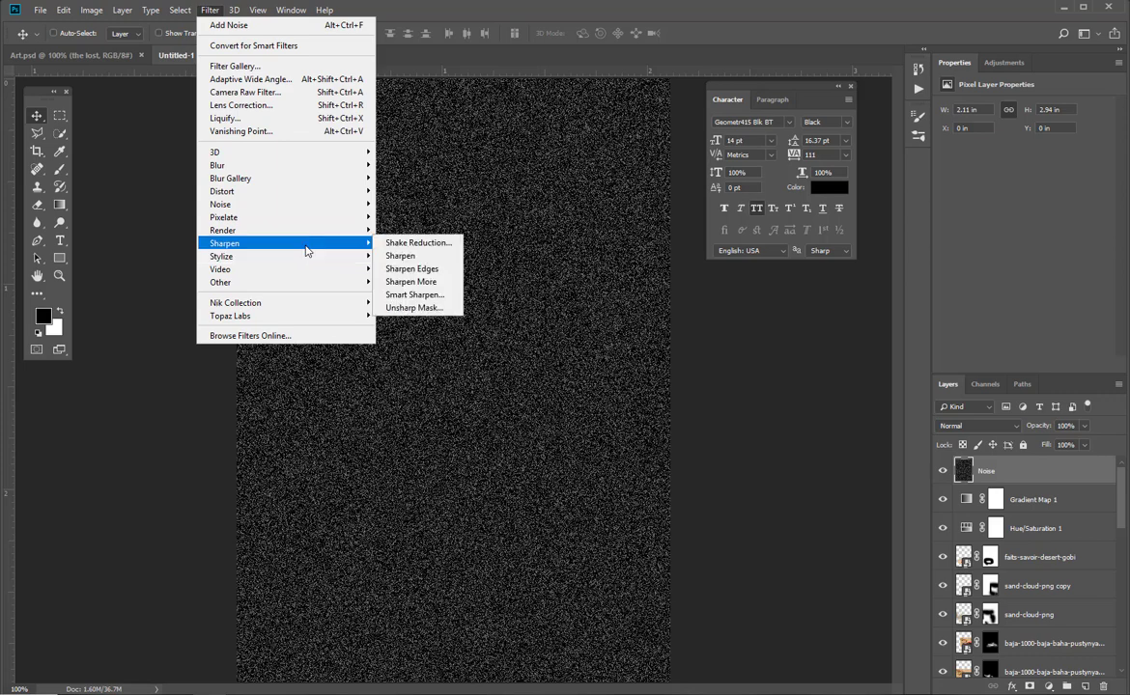
left_click(433, 300)
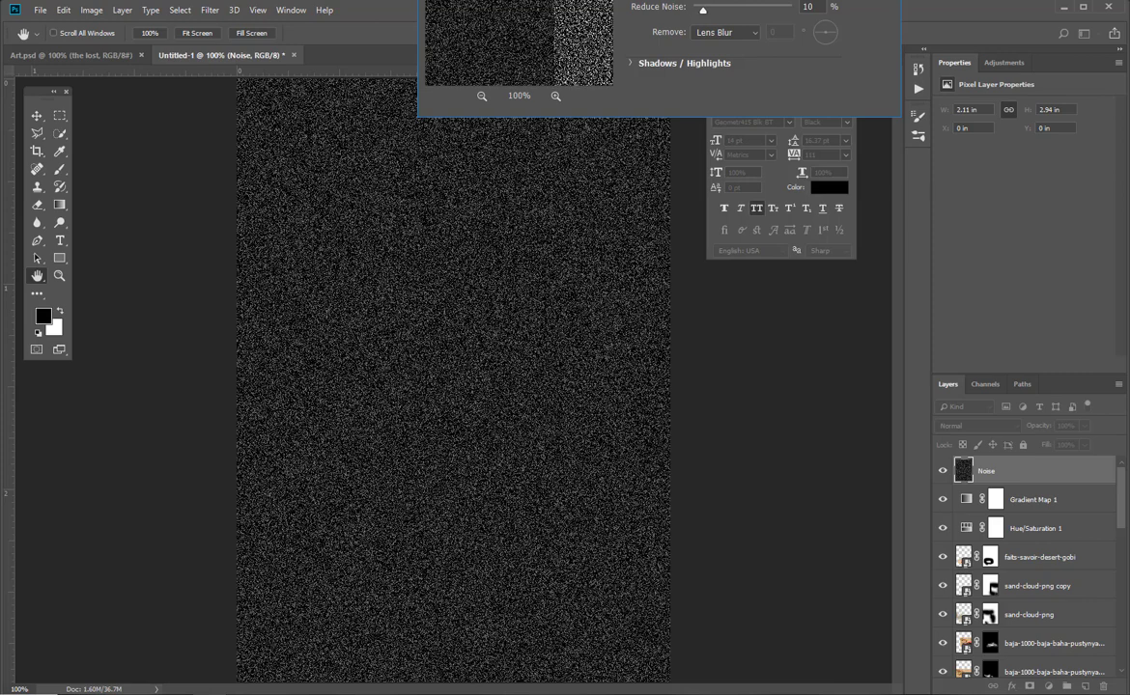
left_click_drag(726, 0, 661, 152)
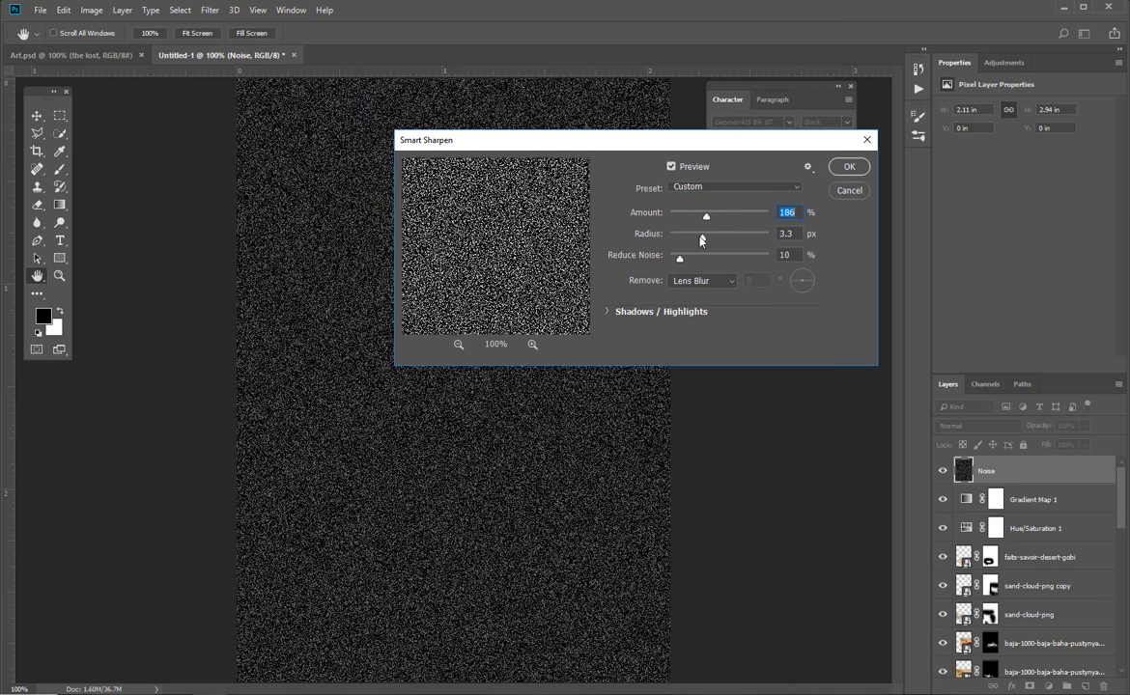
left_click_drag(704, 238, 681, 222)
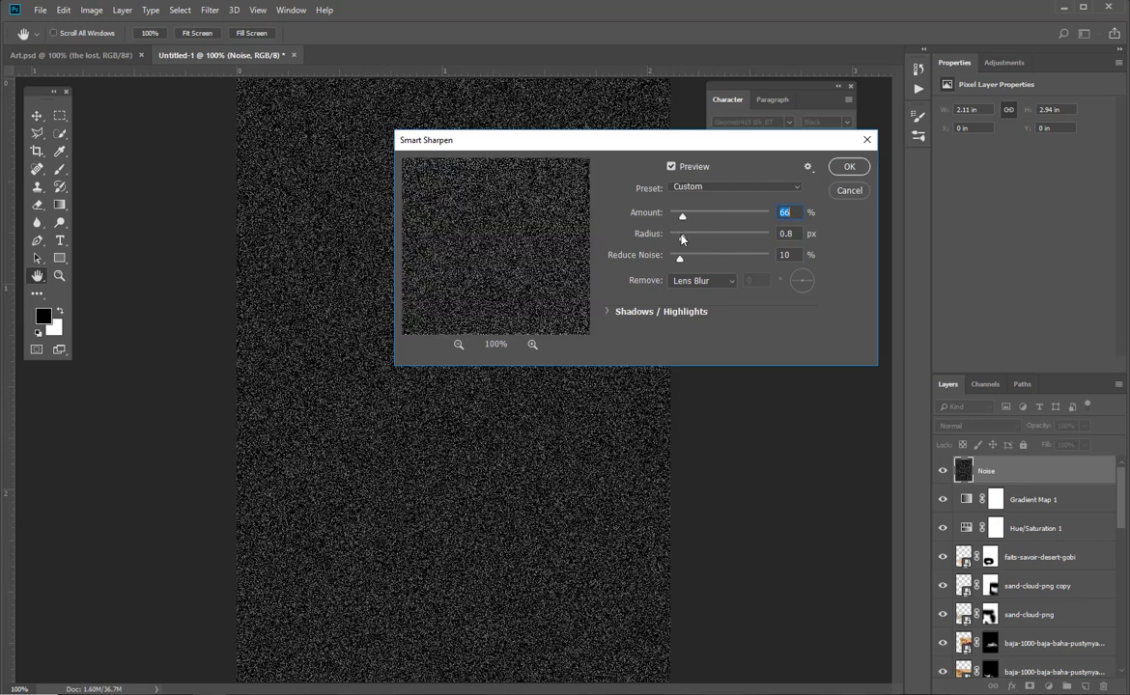
left_click_drag(681, 240, 677, 240)
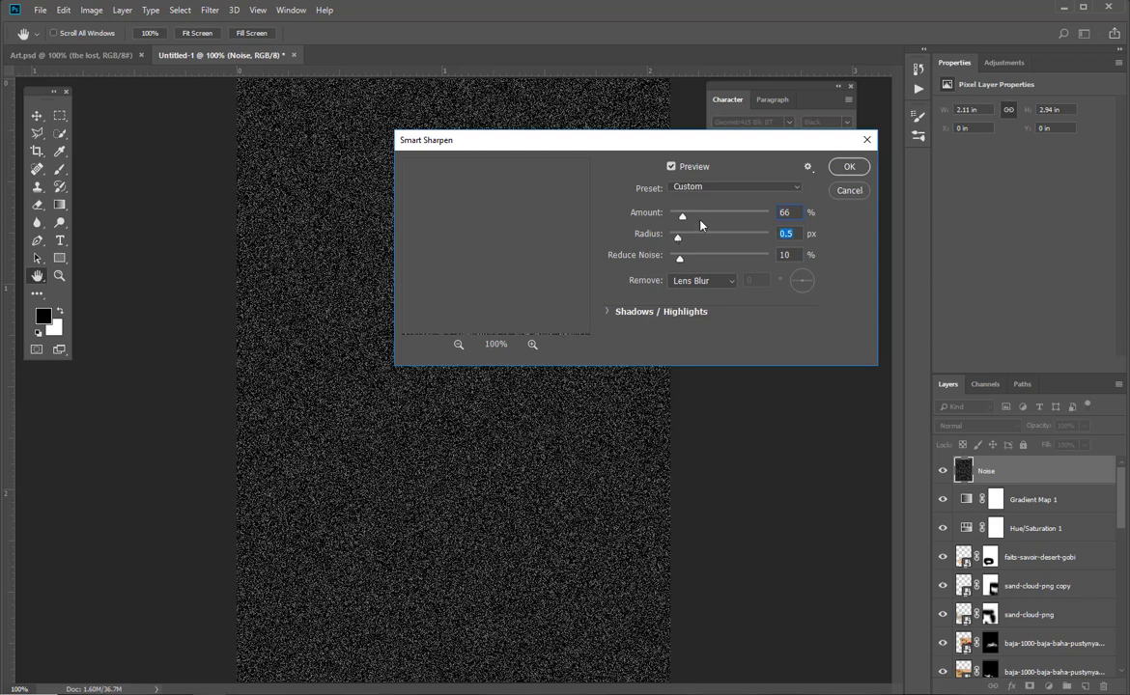
left_click(841, 170)
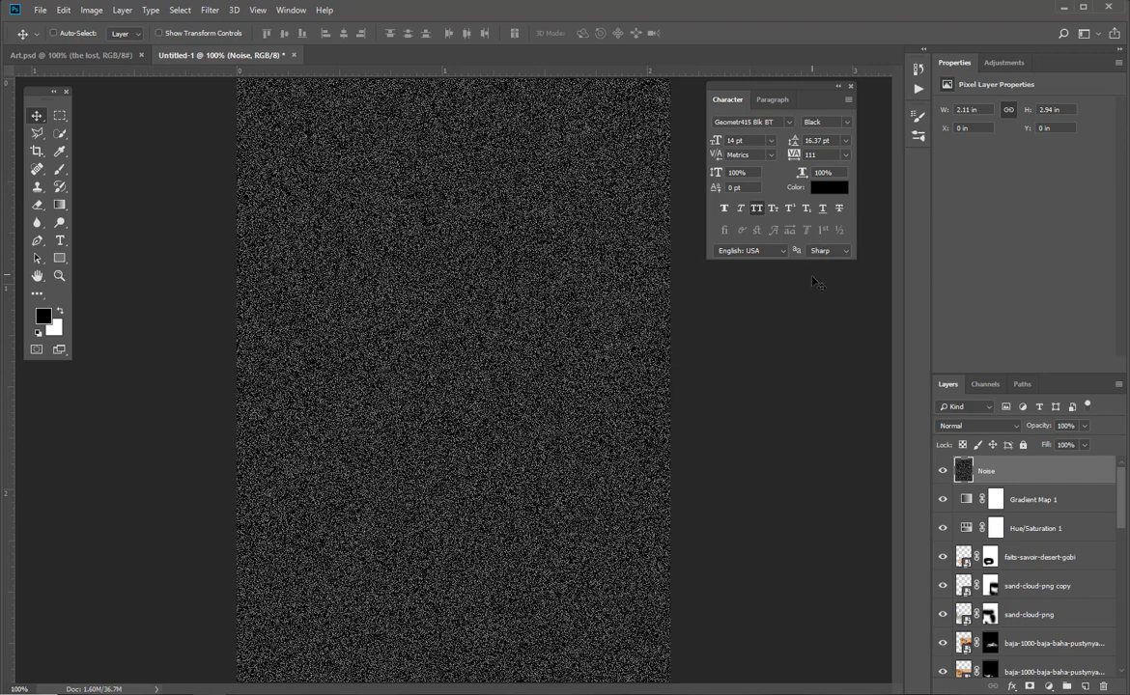
Set the Noise layer's blend mode to Soft Light and its opacity to 29%, comparing the poster with the layer hidden and shown
left_click(966, 426)
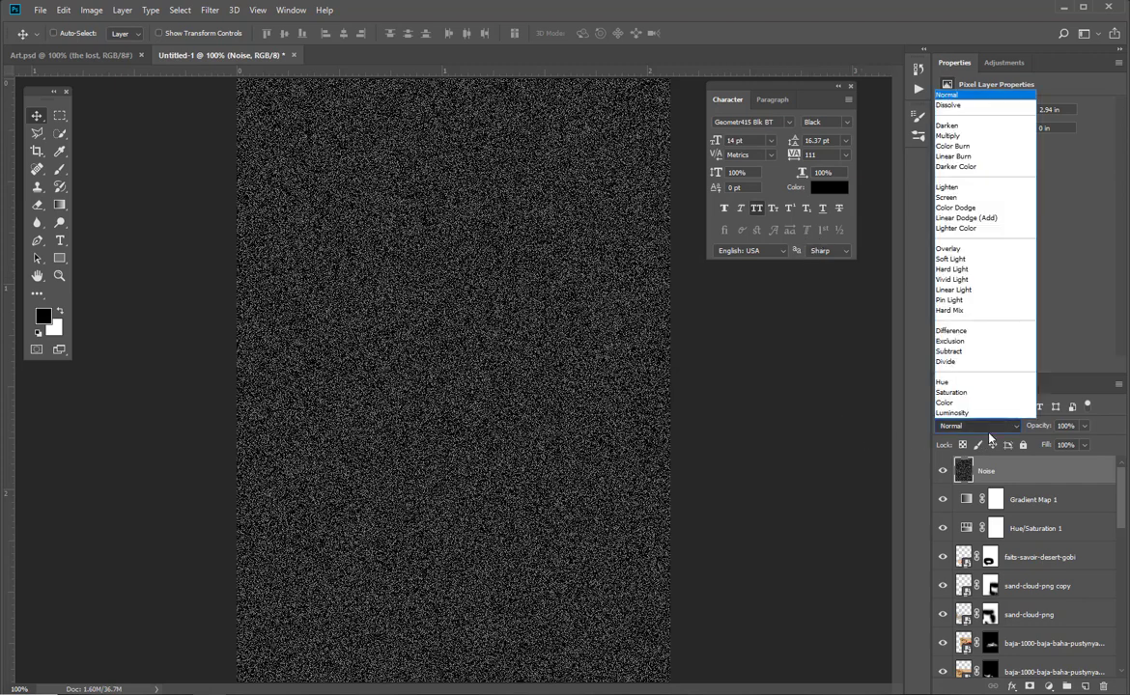
left_click(968, 260)
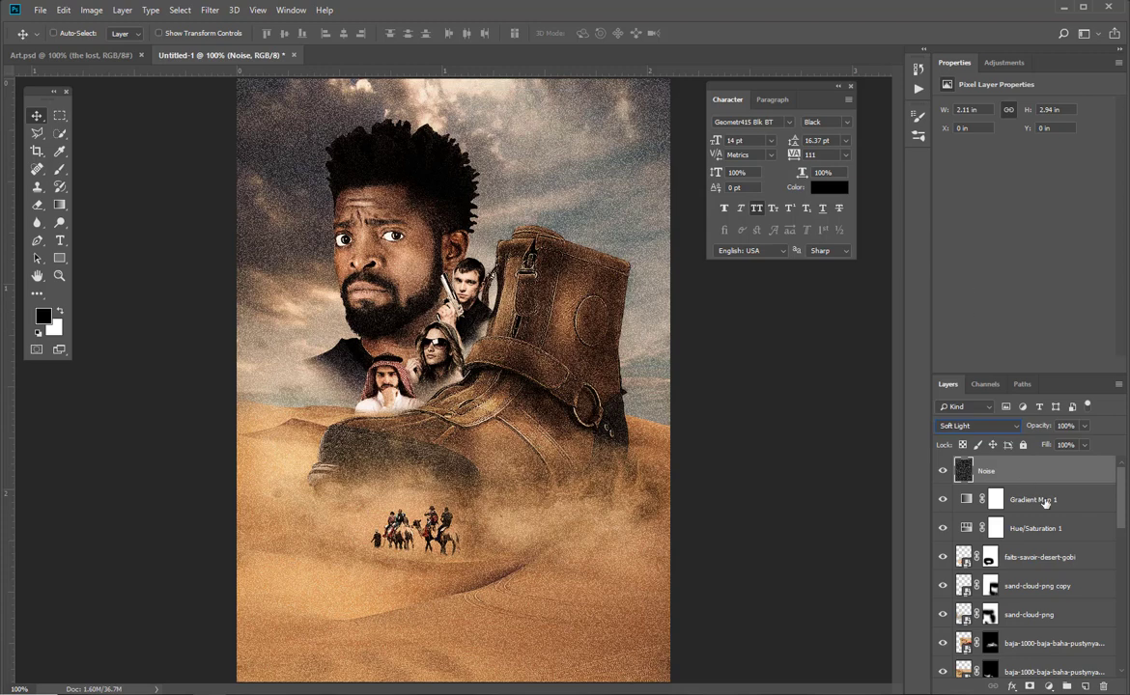
left_click(1085, 426)
left_click_drag(1082, 442, 1043, 447)
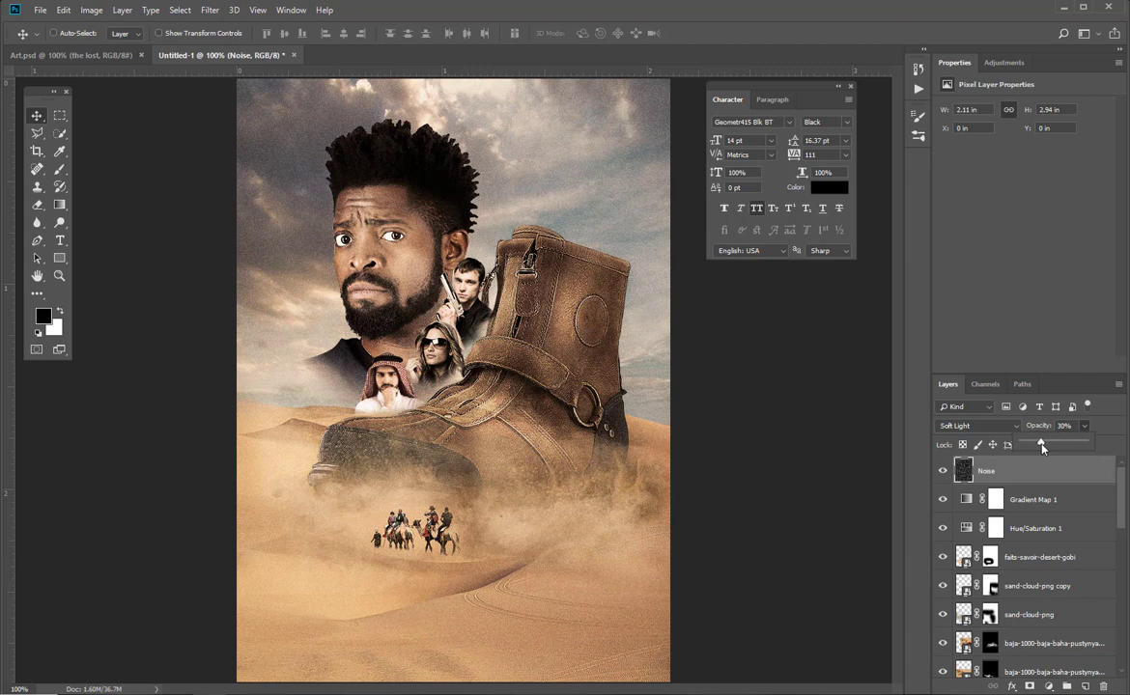
left_click(942, 470)
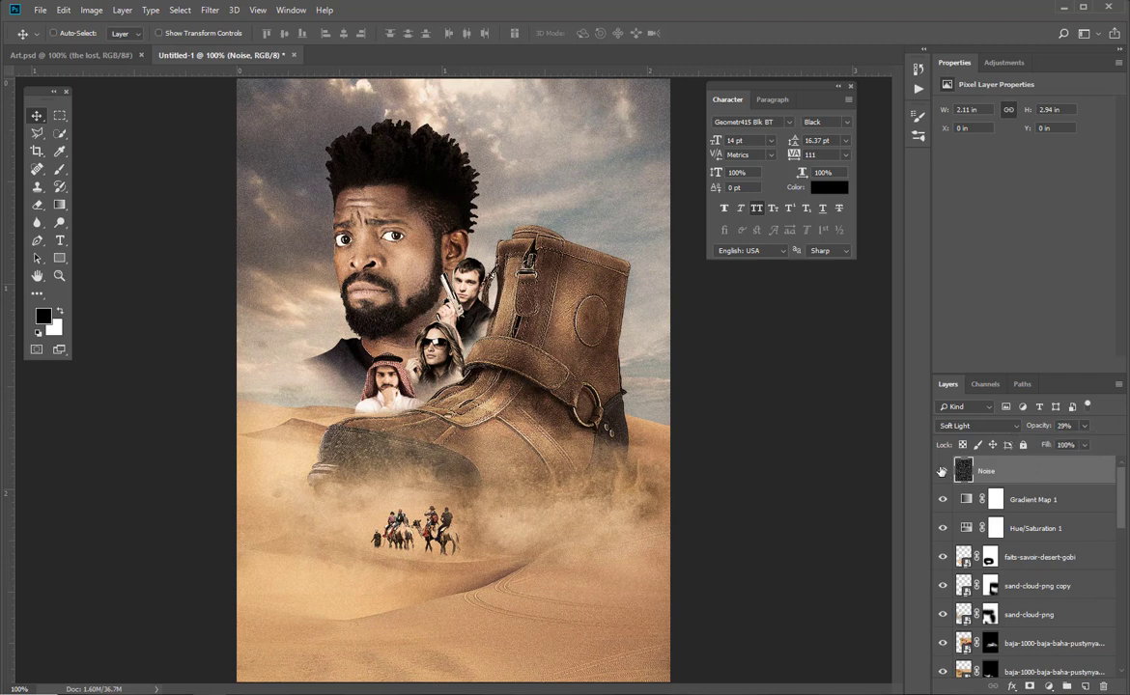
left_click(942, 470)
left_click(942, 470)
Stamp all visible layers into a new top layer and open the Camera Raw Filter on it
key("ctrl+shift+alt+e")
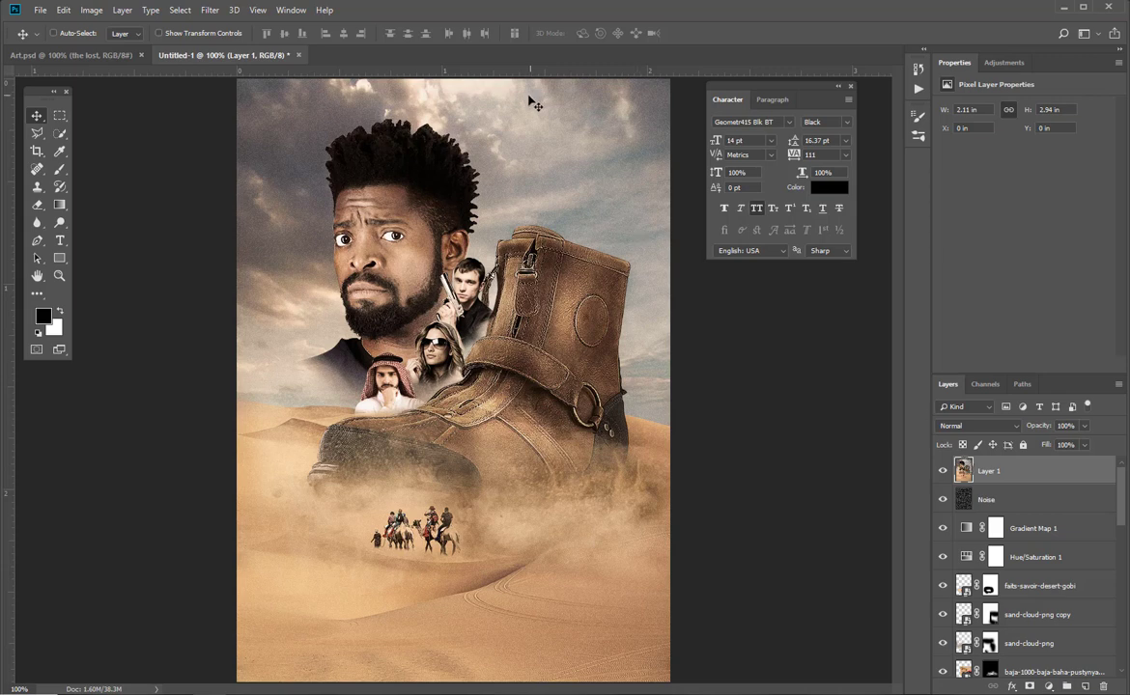
left_click(209, 10)
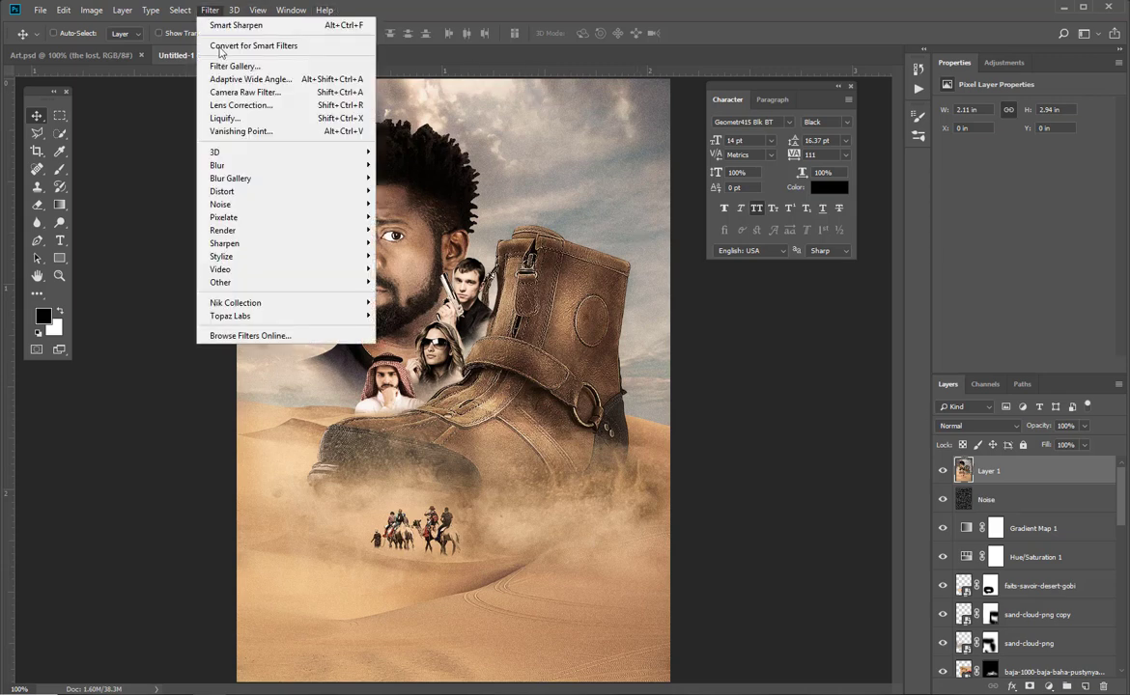
left_click(267, 93)
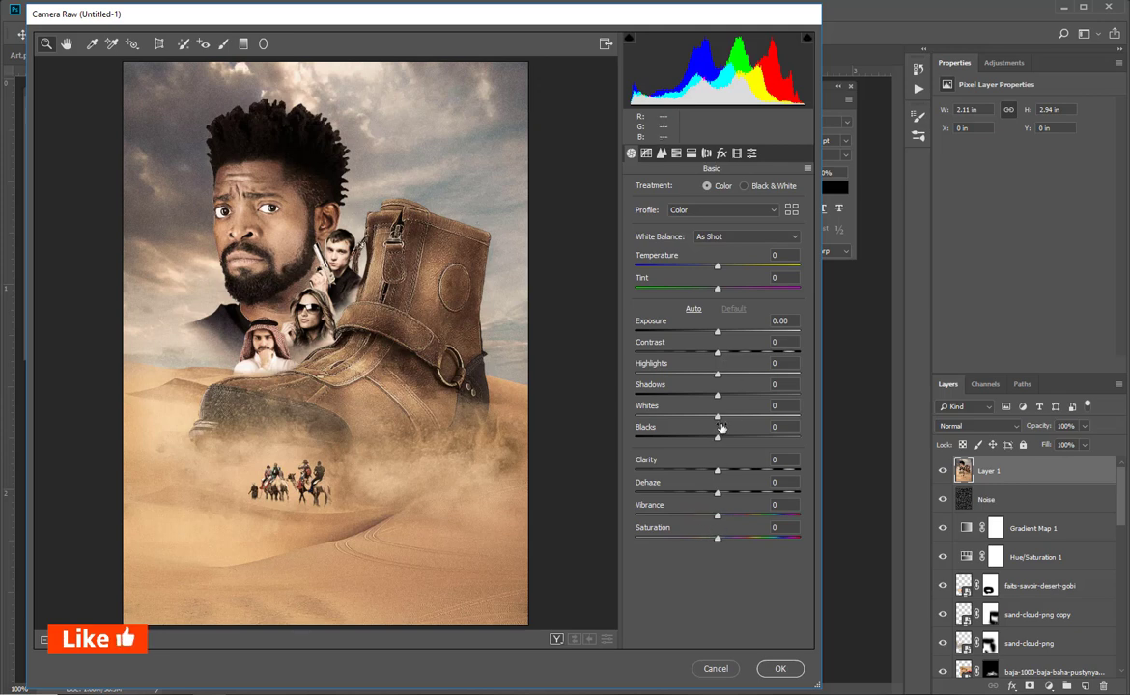
Set the Basic adjustments to Temperature -8, Exposure +0.15, Highlights -12, Shadows -22, Whites +28 and Clarity +18
left_click_drag(717, 266, 712, 268)
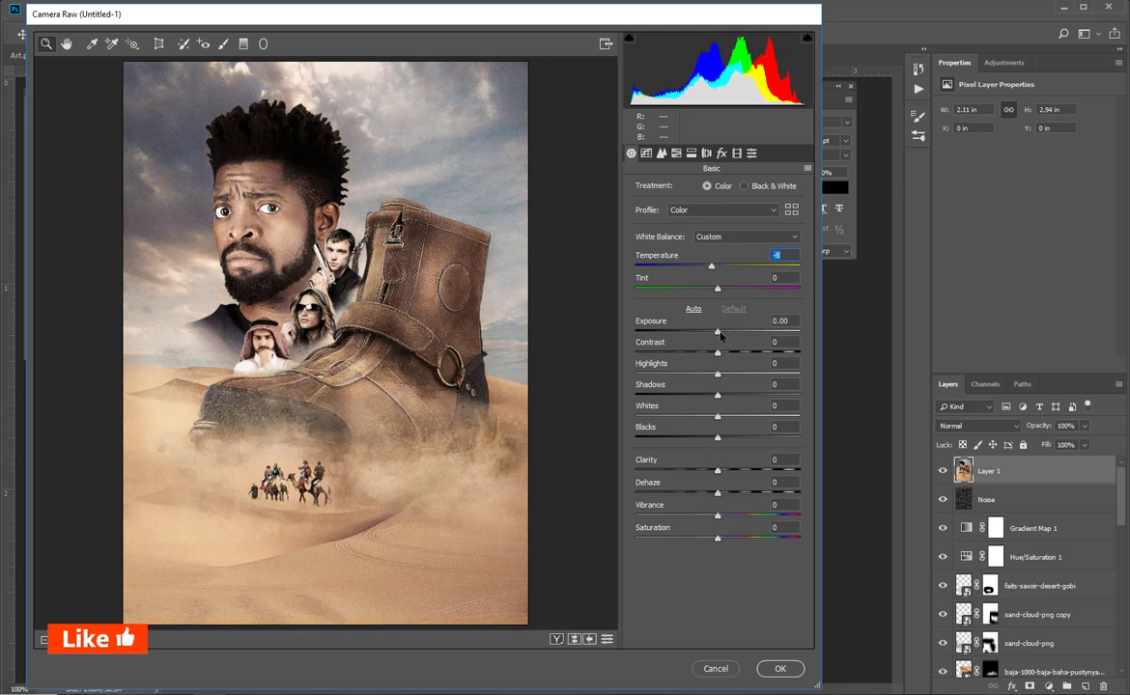
left_click_drag(717, 332, 723, 332)
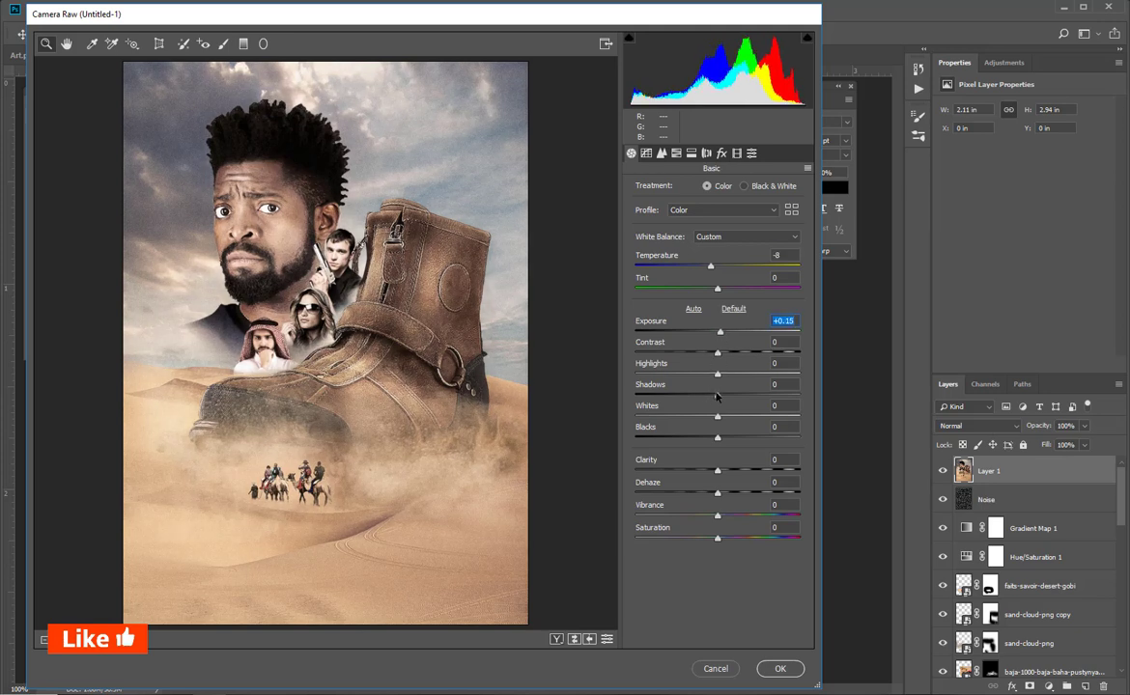
left_click_drag(717, 396, 700, 400)
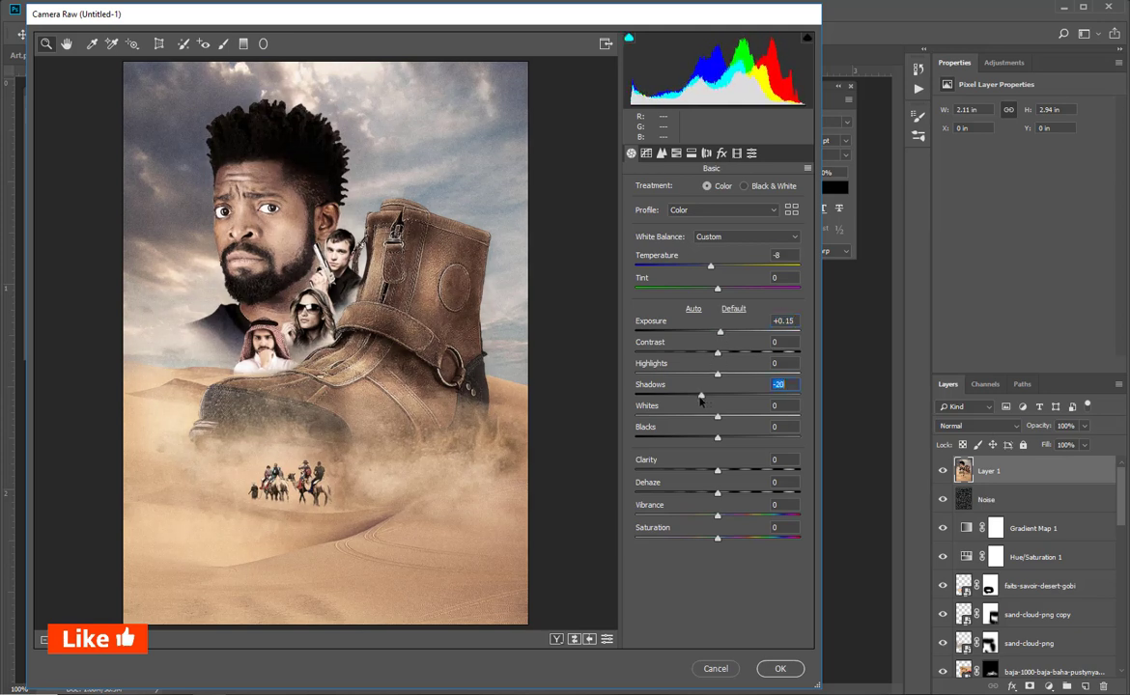
left_click_drag(717, 375, 709, 379)
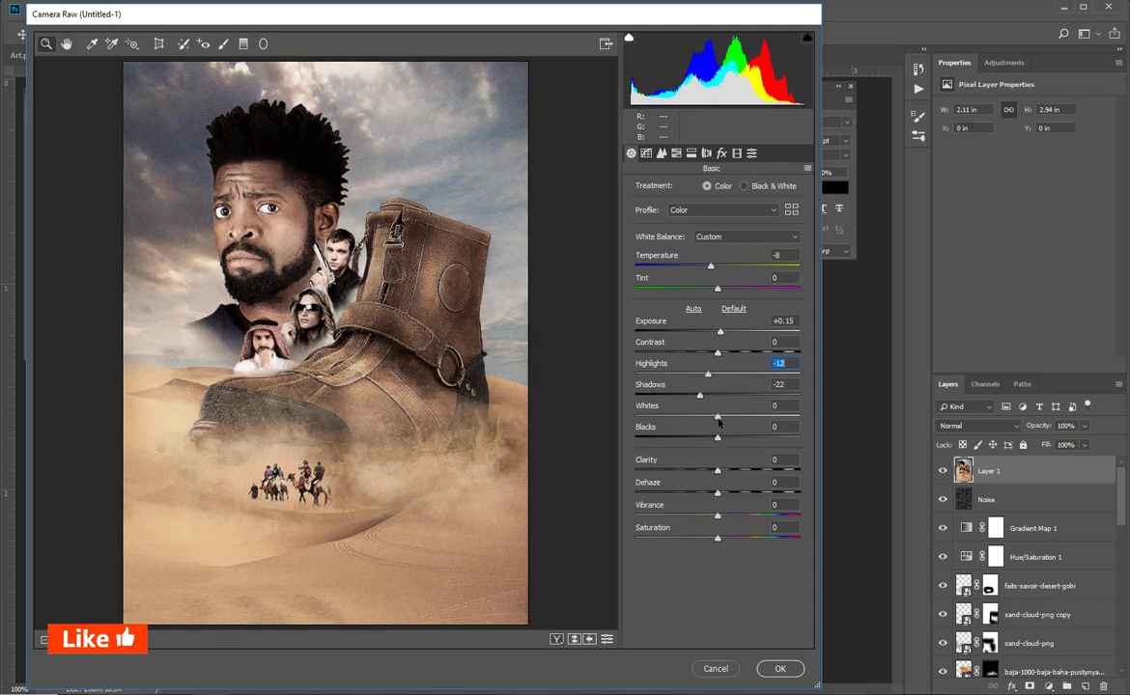
left_click(718, 417)
left_click_drag(717, 417, 741, 420)
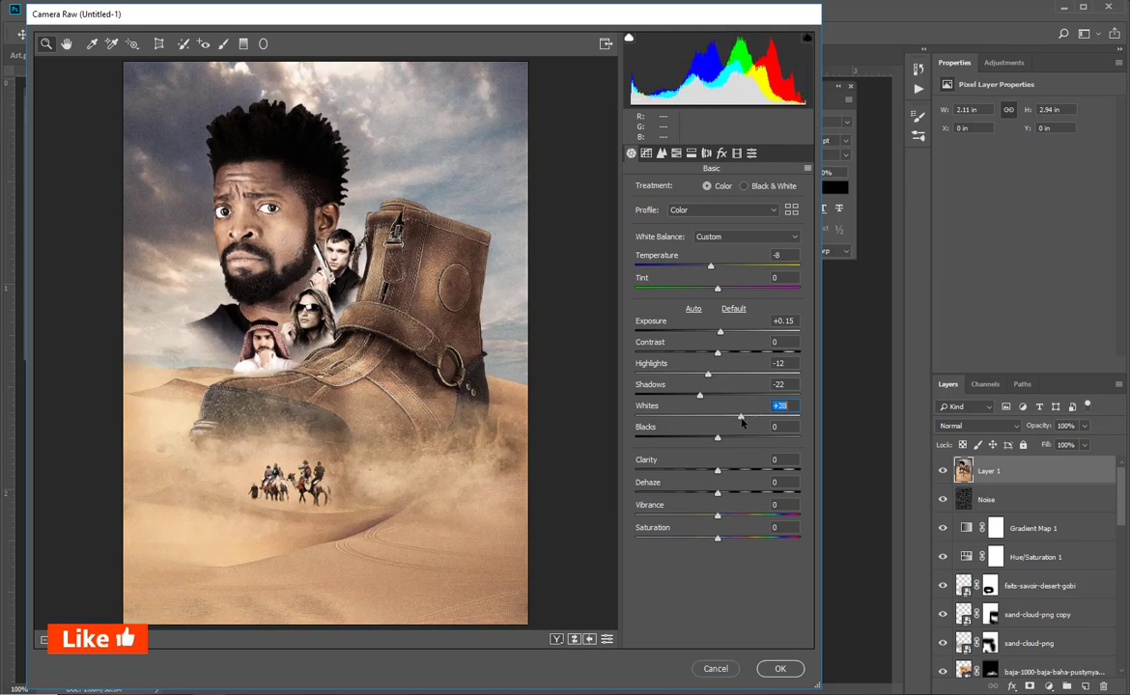
left_click_drag(720, 471, 733, 474)
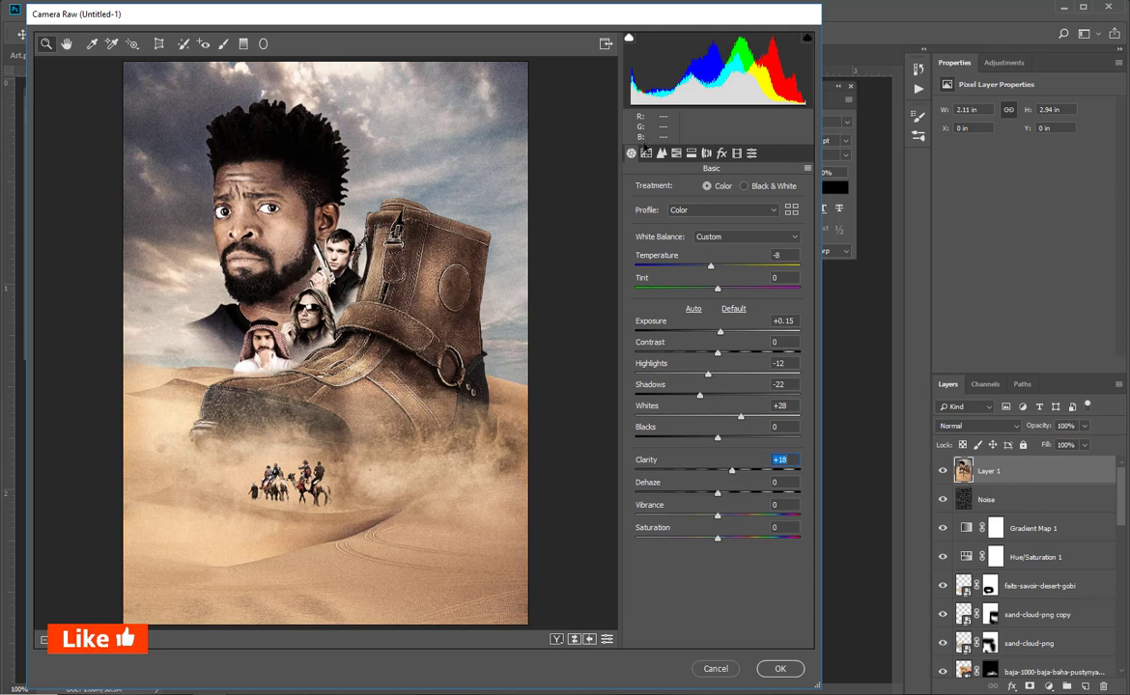
Set the Camera Raw sharpening amount to 14
left_click(661, 153)
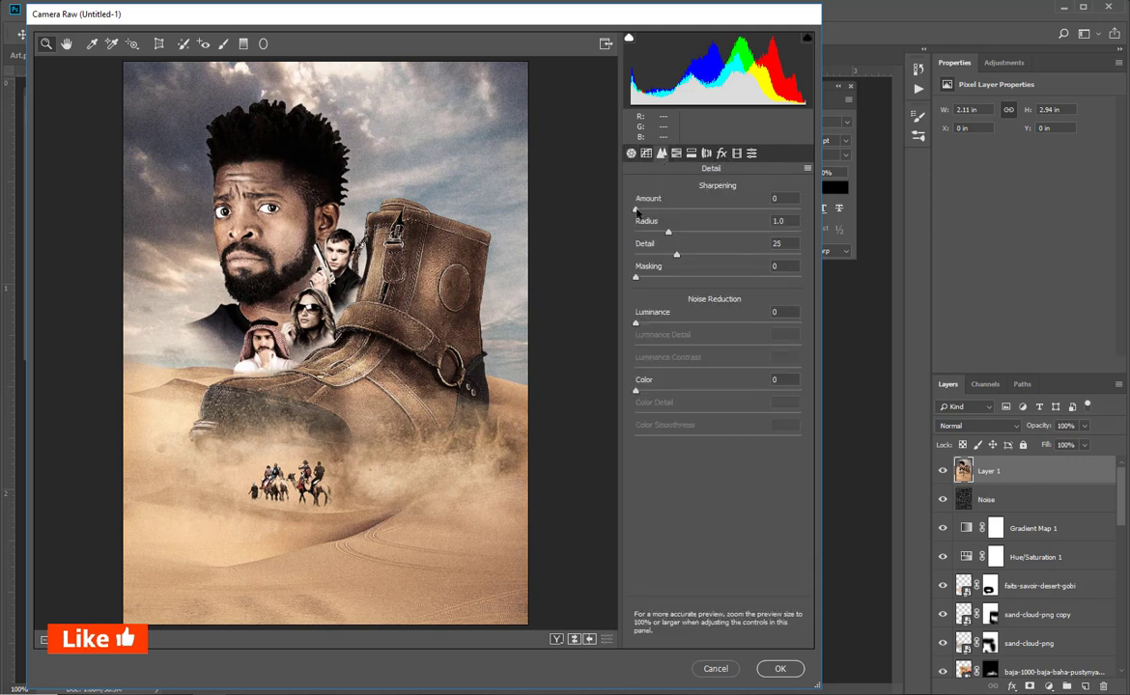
left_click_drag(635, 210, 648, 211)
left_click_drag(648, 211, 648, 211)
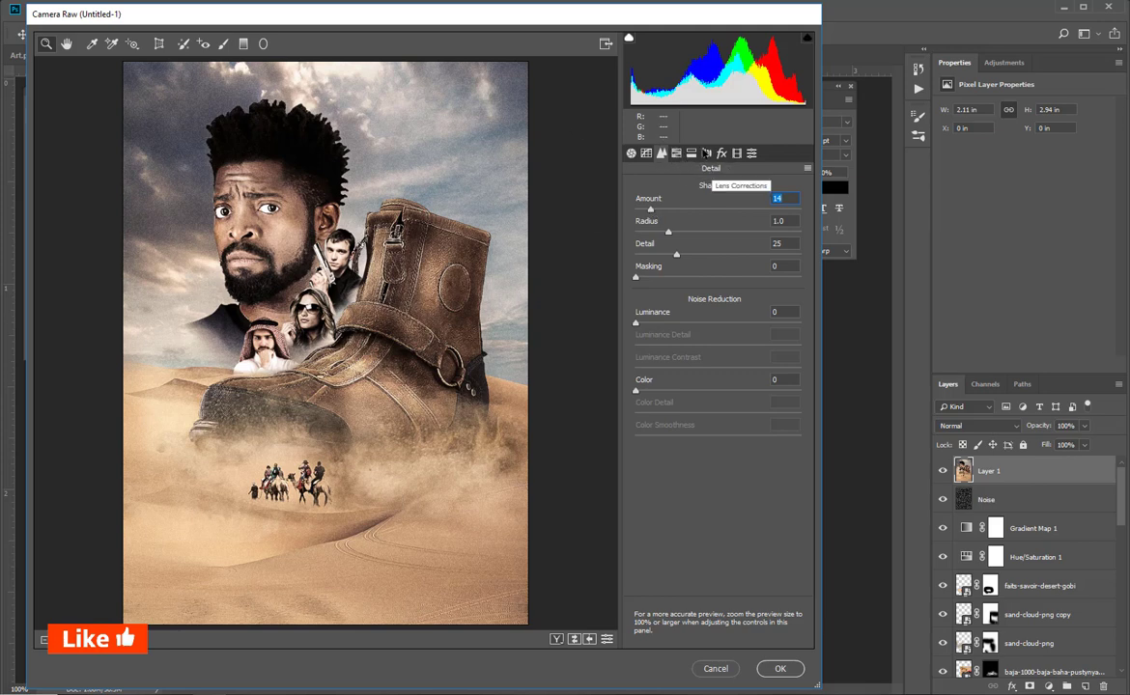
In the Camera Raw calibration, set the Red Primary hue to -7 and its saturation to +13
left_click(736, 155)
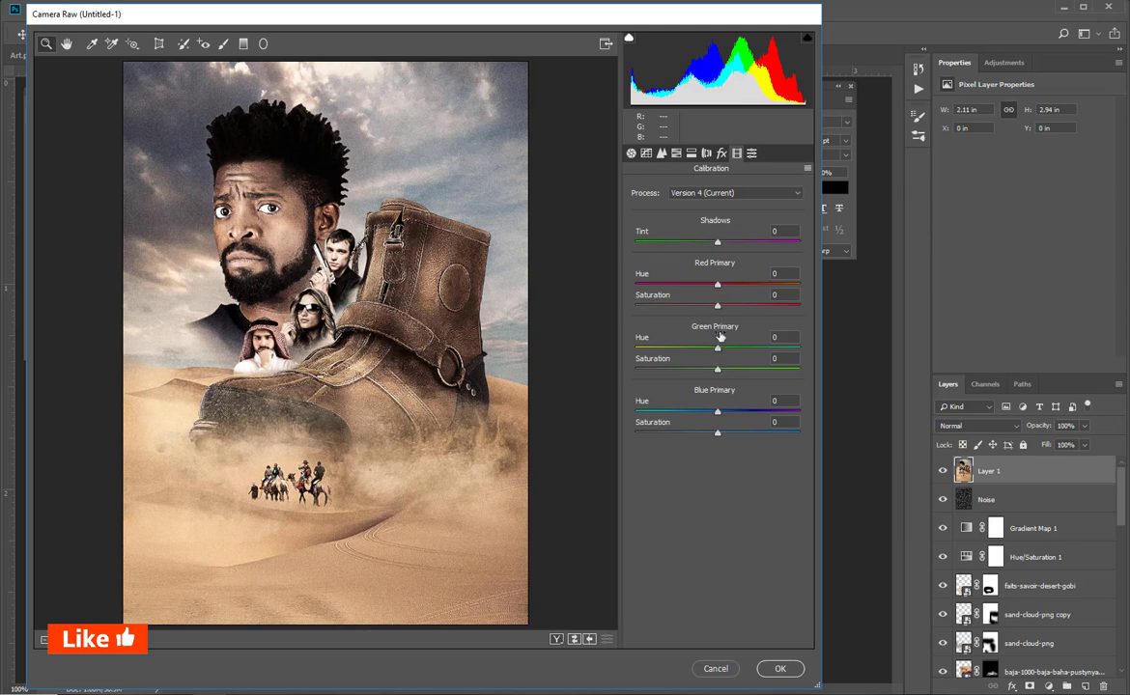
key("Return")
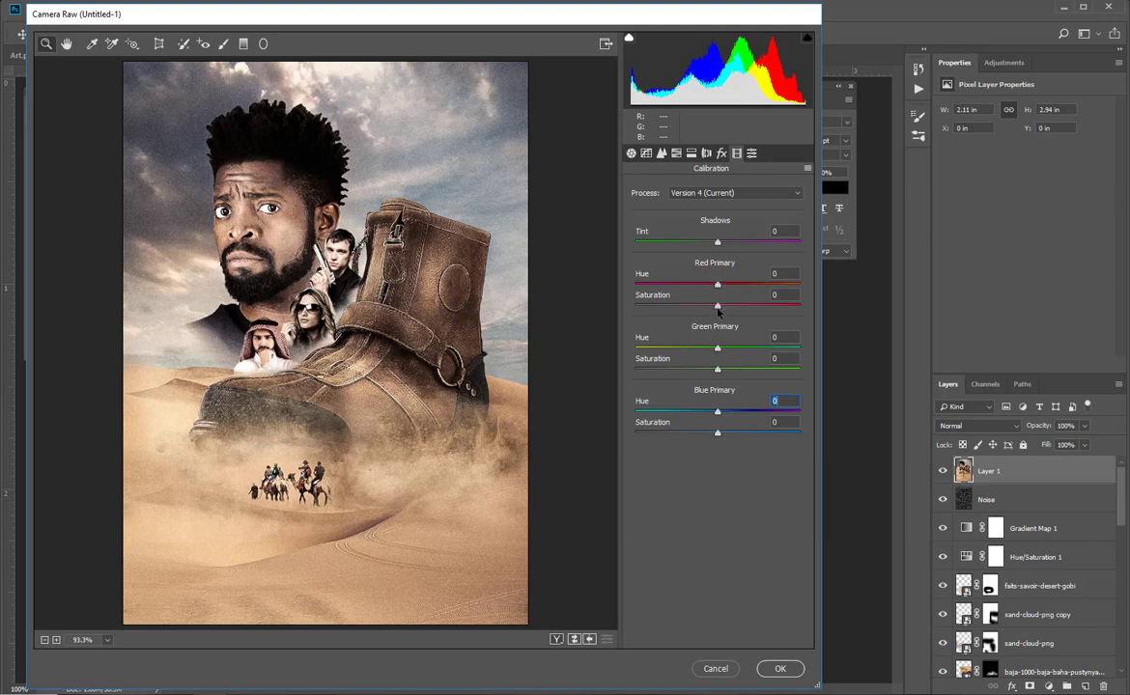
mouse_move(717, 307)
left_mouse_down()
mouse_move(752, 309)
mouse_move(725, 313)
mouse_move(724, 287)
mouse_move(703, 287)
left_mouse_up()
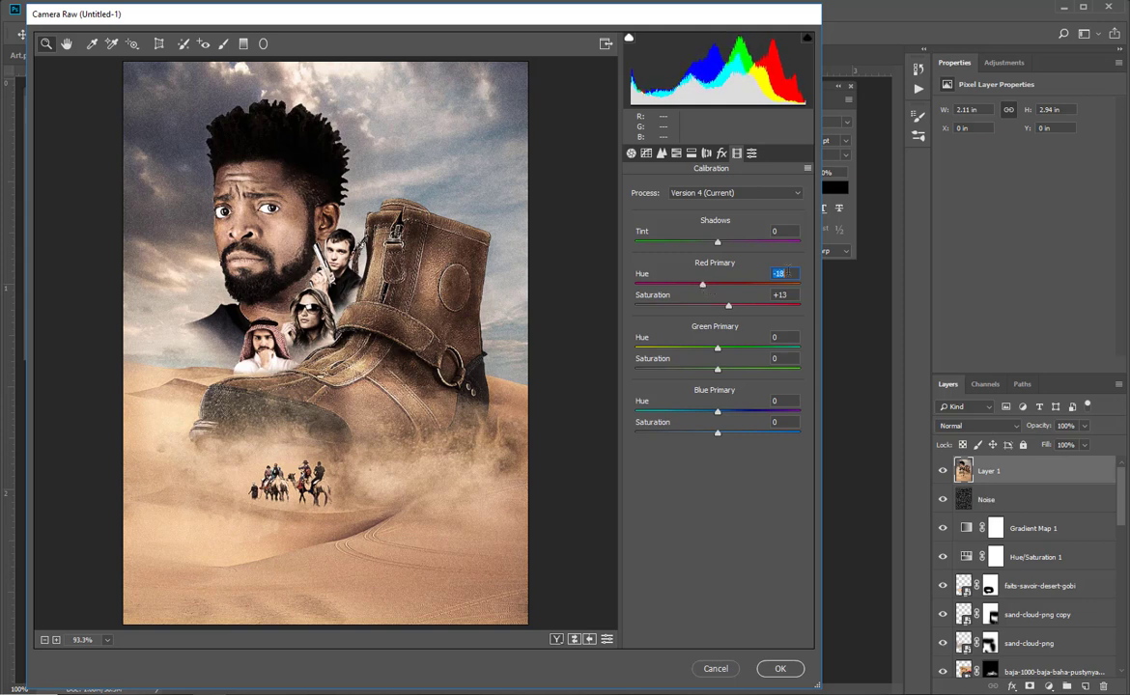
type("0")
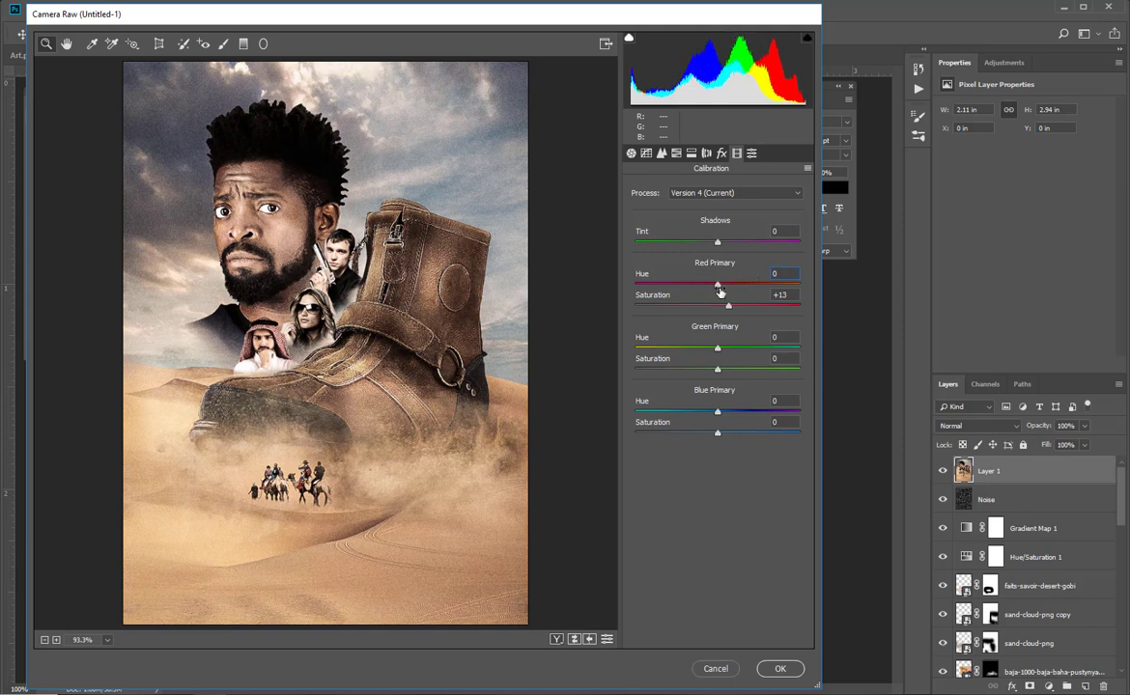
left_click_drag(719, 291, 711, 286)
Shift the Blue Primary hue towards negative values, fine-tune its saturation and apply the Camera Raw Filter
mouse_move(717, 415)
left_mouse_down()
mouse_move(693, 418)
mouse_move(704, 414)
left_mouse_up()
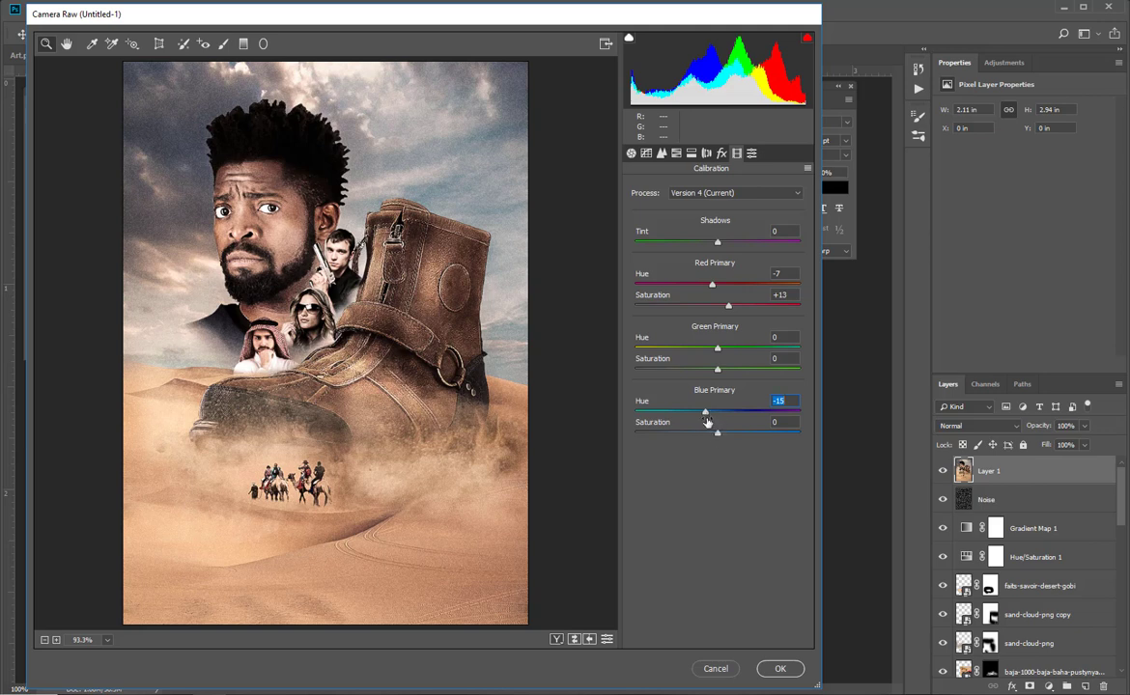
mouse_move(717, 432)
left_mouse_down()
mouse_move(744, 436)
mouse_move(725, 442)
left_mouse_up()
left_click_drag(723, 439, 709, 413)
left_click_drag(720, 434, 718, 434)
left_click(780, 676)
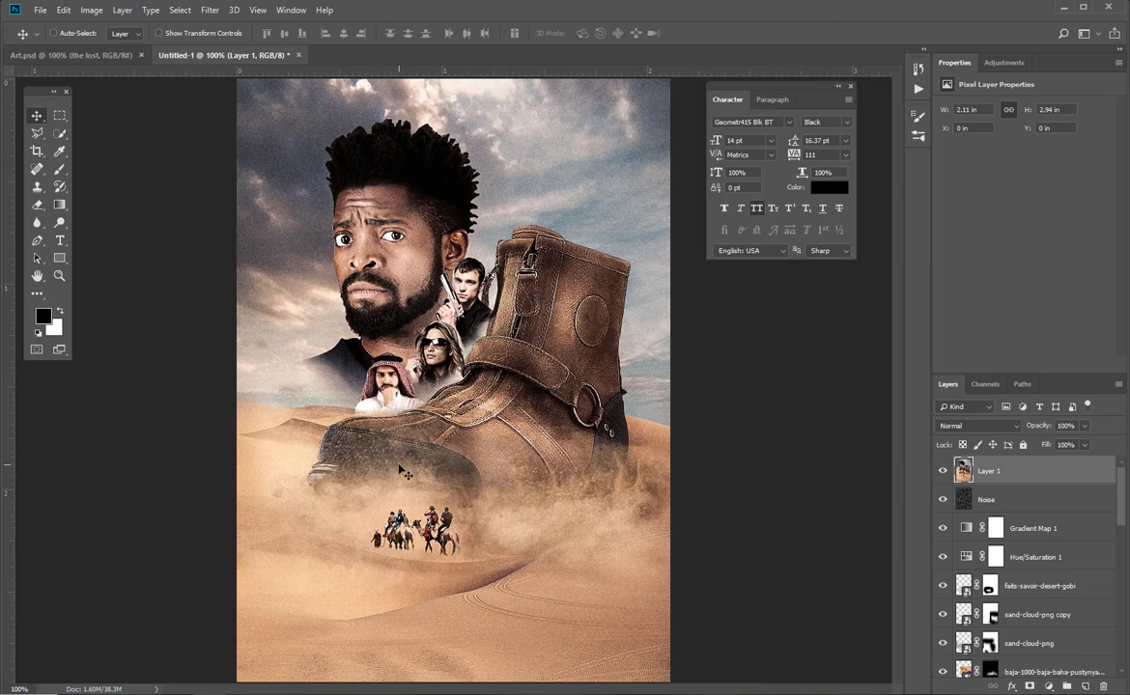
Add a Curves adjustment layer and lower the RGB curve's midpoint to about input 149, output 108, to darken the poster
key("ctrl")
left_click(1012, 61)
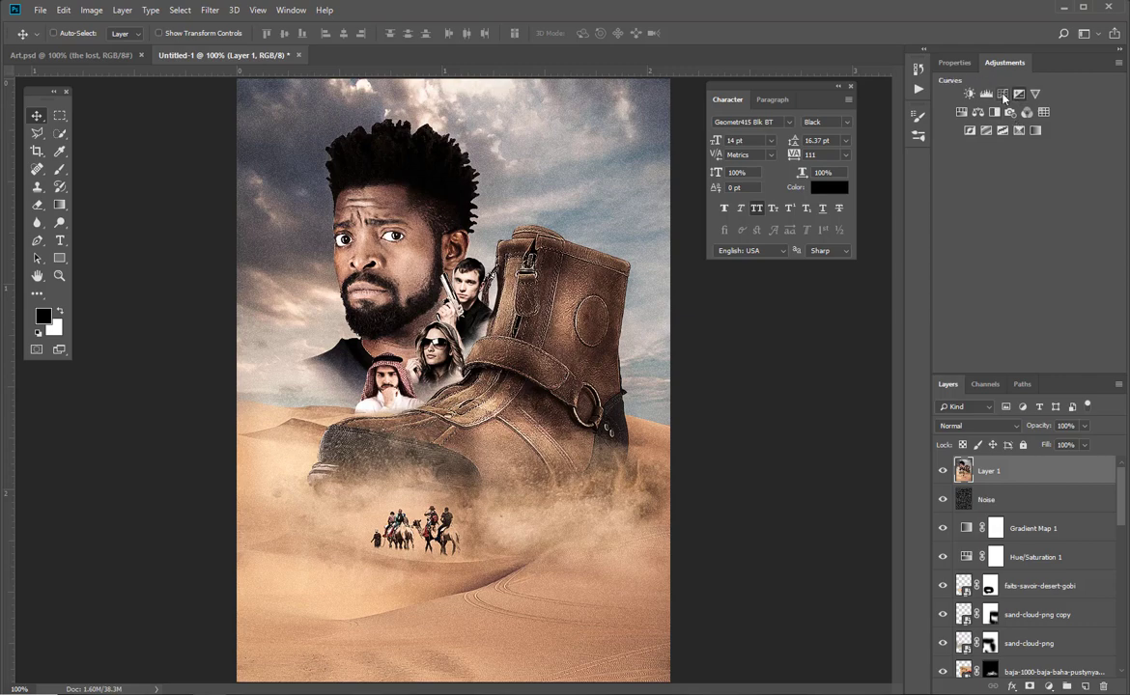
left_click(1007, 98)
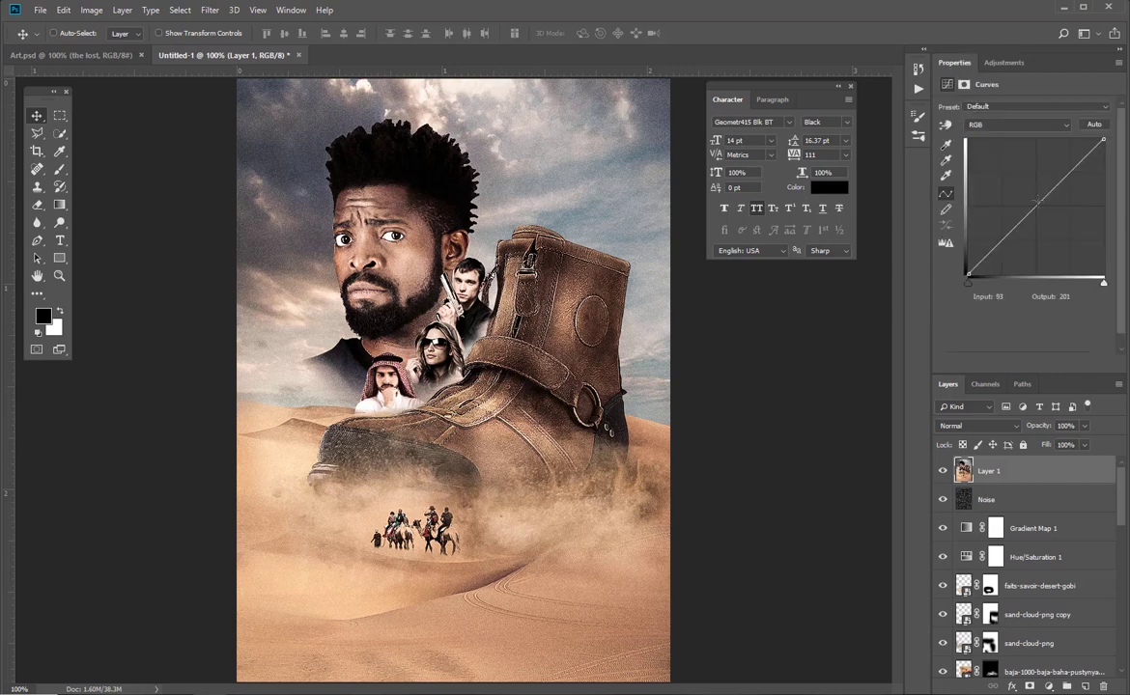
mouse_move(1034, 202)
left_mouse_down()
mouse_move(1046, 230)
mouse_move(1047, 218)
left_mouse_up()
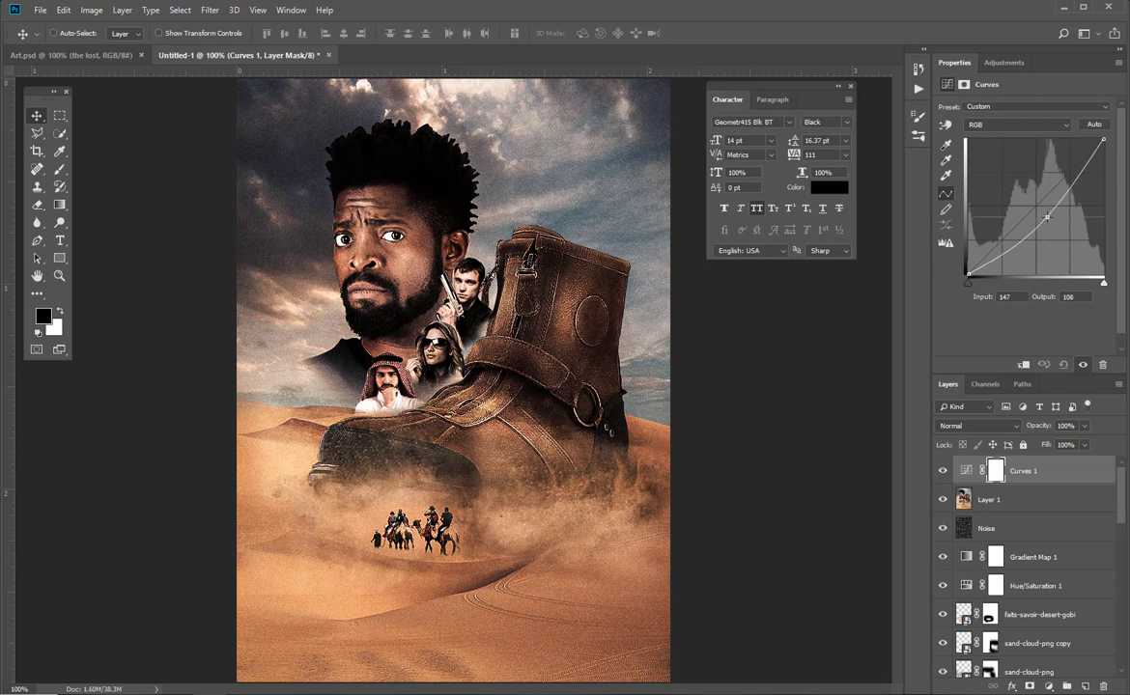
Paint black on the Curves mask over the poster's centre with a soft 1100 px brush, comparing the layer hidden and shown
key("b")
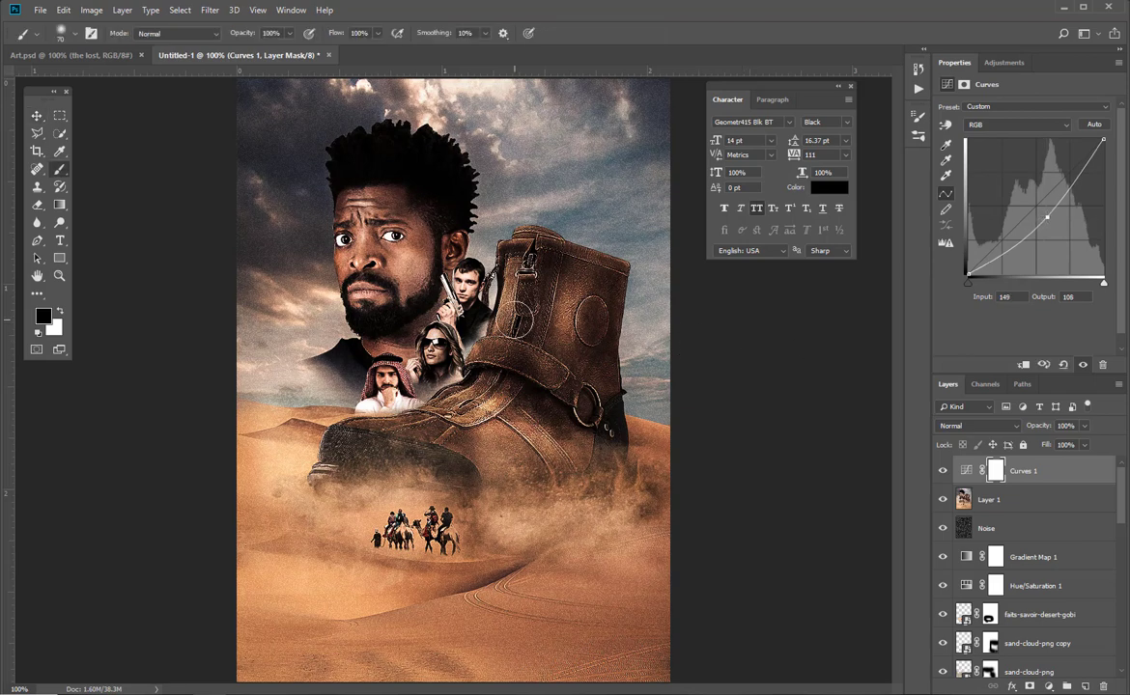
key("bracketright")
key("bracketright")
key("bracketright")
key("bracketright")
key("bracketright")
key("bracketright")
key("bracketright")
key("bracketright")
key("bracketright")
key("bracketright")
key("bracketright")
key("bracketright")
key("bracketright")
key("bracketright")
key("bracketright")
key("bracketright")
key("bracketright")
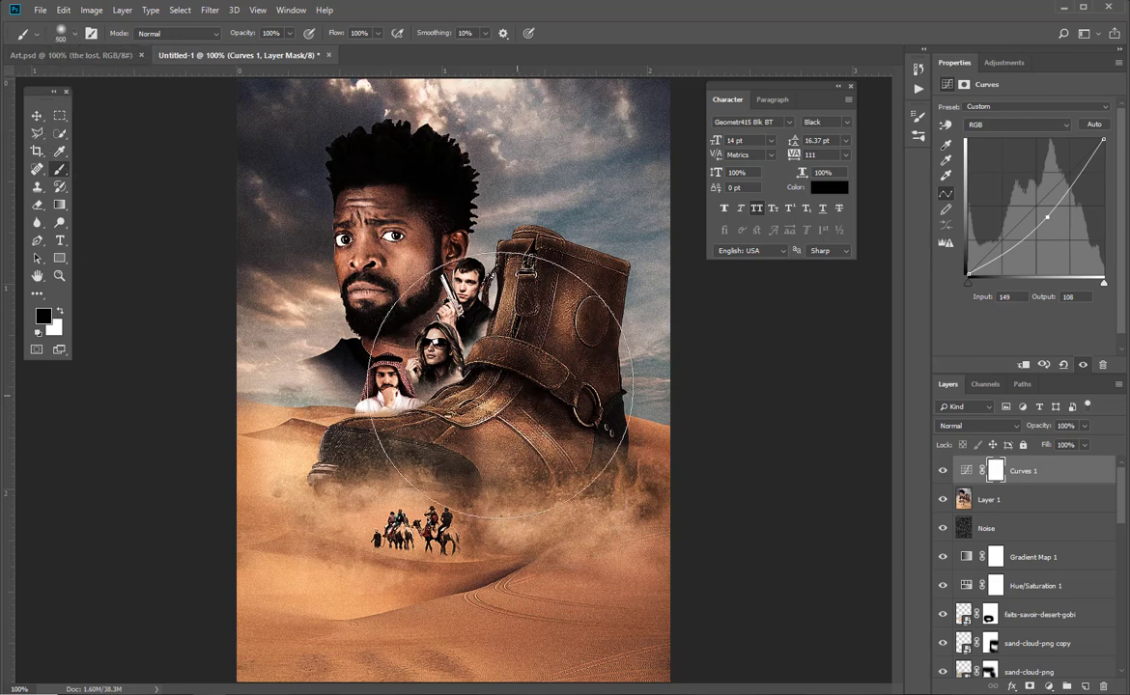
key("bracketright")
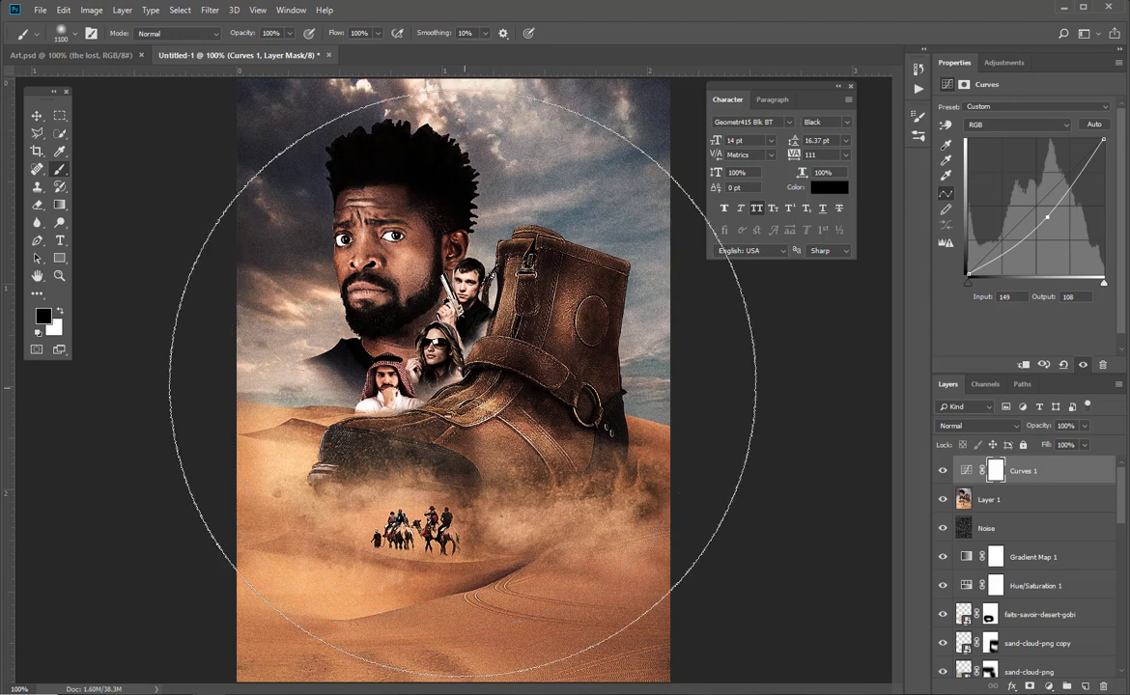
left_click(461, 386)
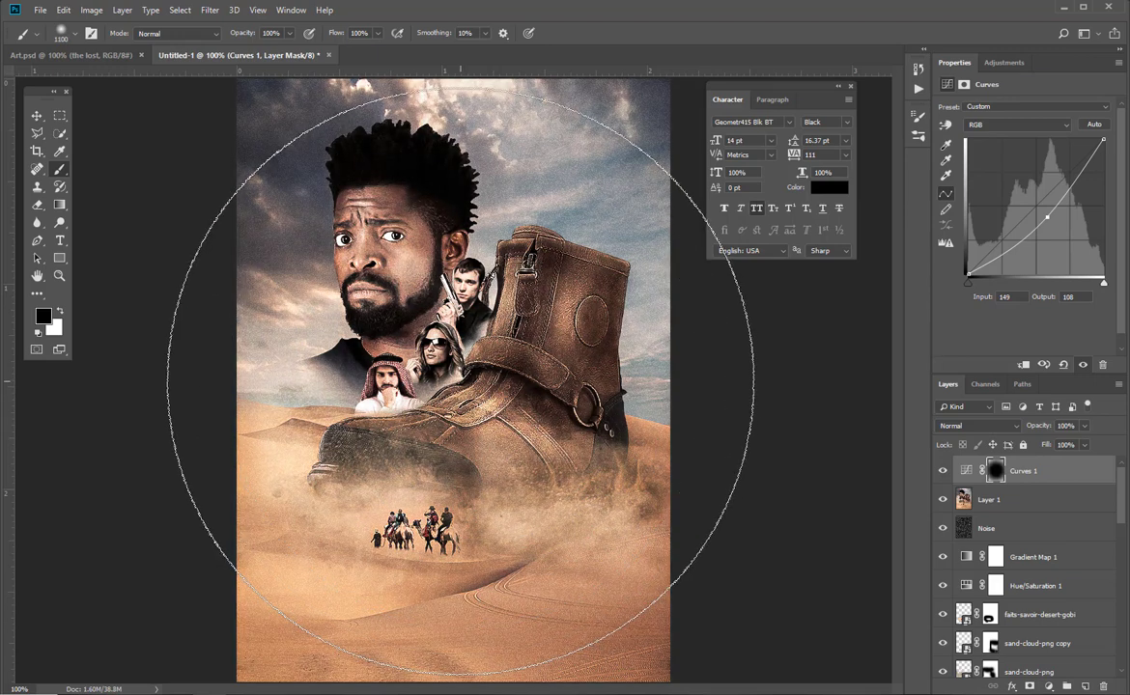
key("bracketleft")
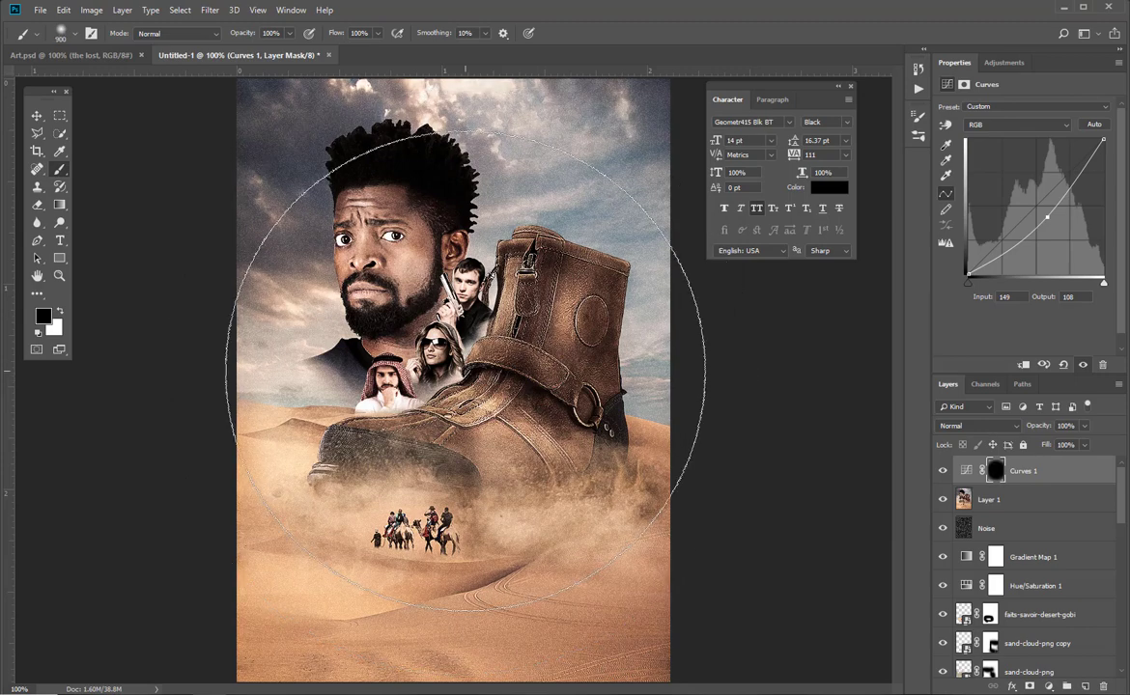
key("bracketright")
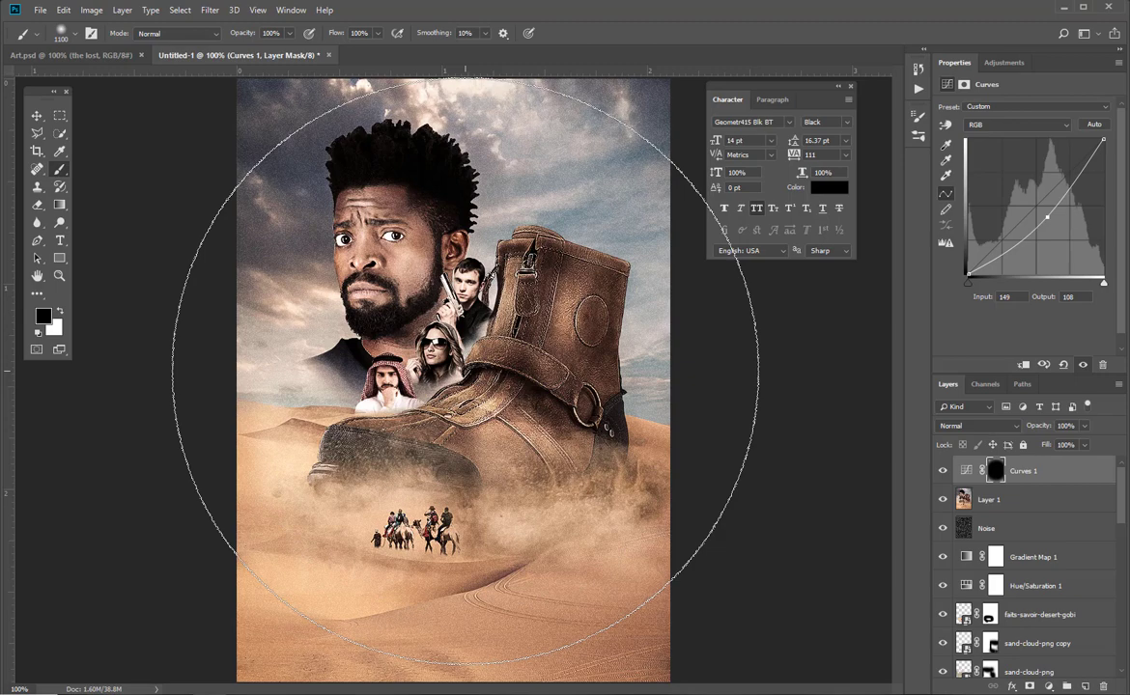
key("bracketright")
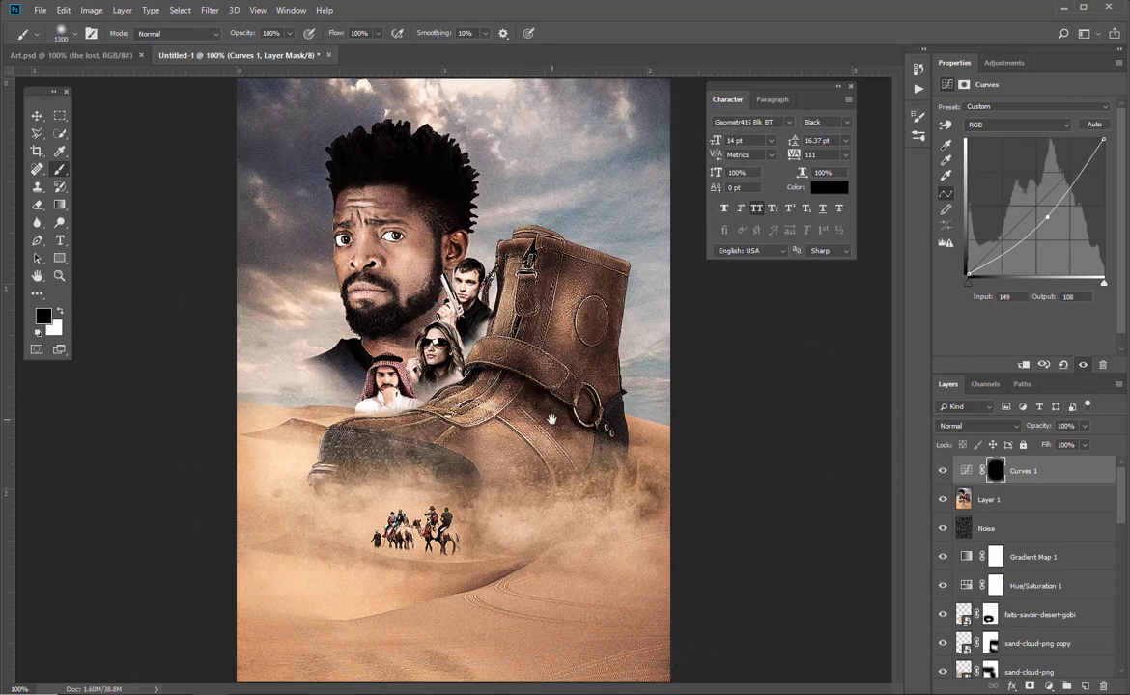
key("ctrl+minus")
key("ctrl+plus")
left_click(941, 471)
left_click(941, 472)
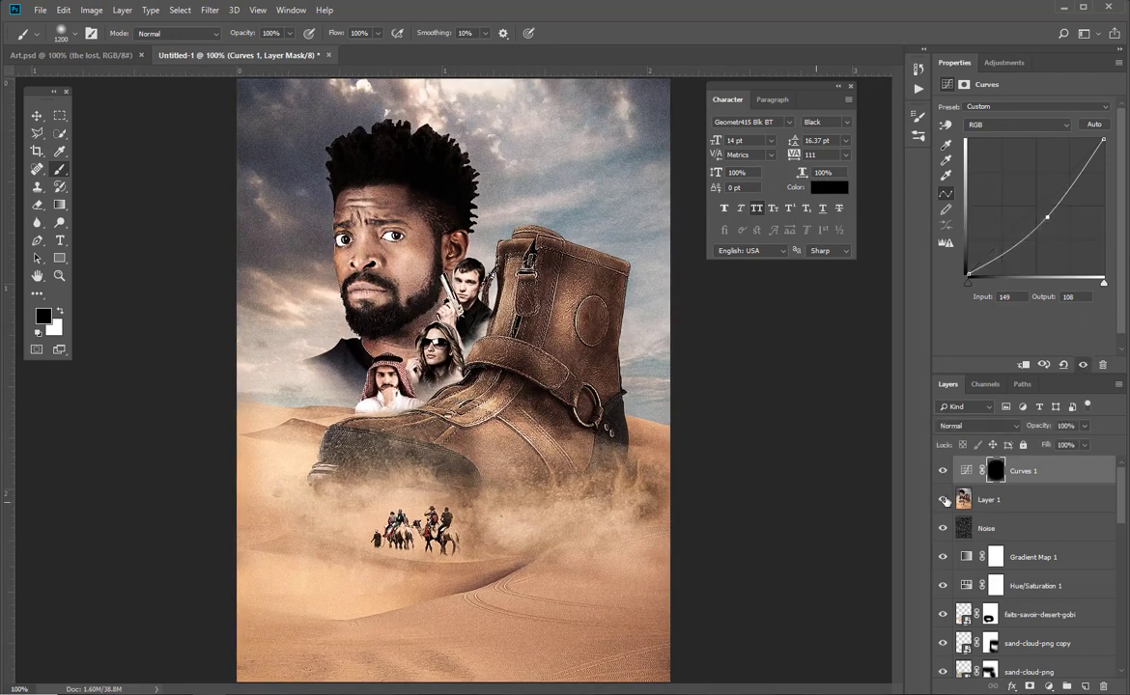
Paint white on the Curves mask along the poster's lower sand with a 250 px brush at 43% opacity to darken it
key("bracketleft")
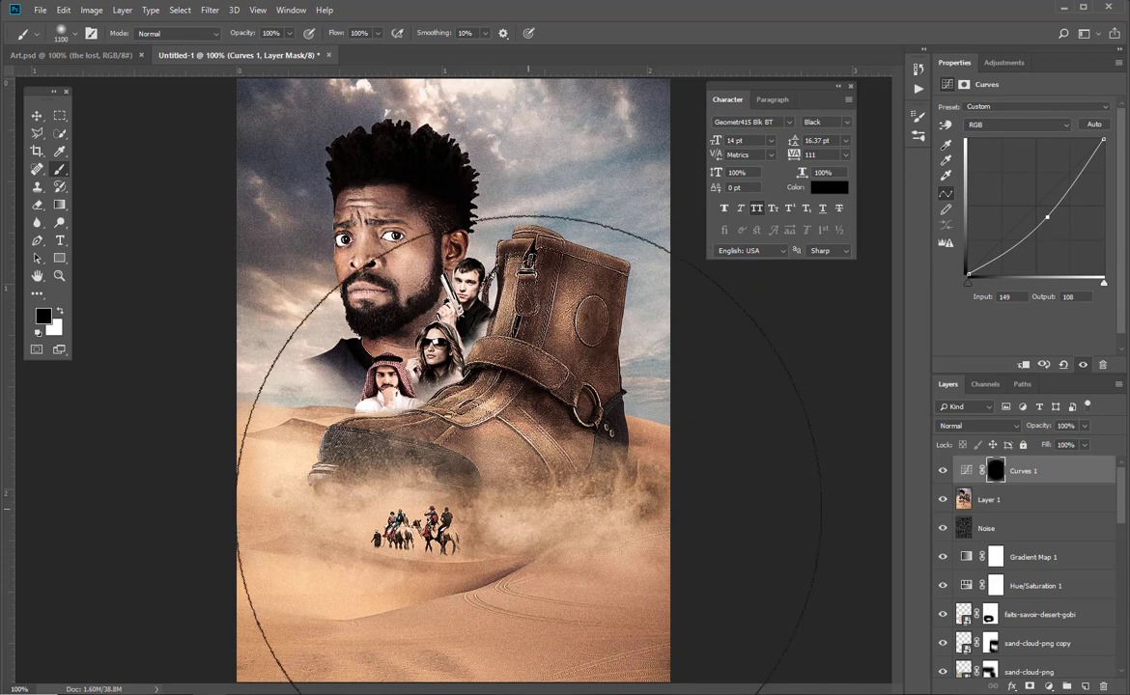
key("bracketleft")
key("bracketleft")
key("bracketleft")
key("bracketleft")
key("bracketleft")
key("bracketleft")
key("bracketleft")
key("bracketleft")
key("bracketleft")
key("bracketleft")
key("bracketleft")
key("bracketleft")
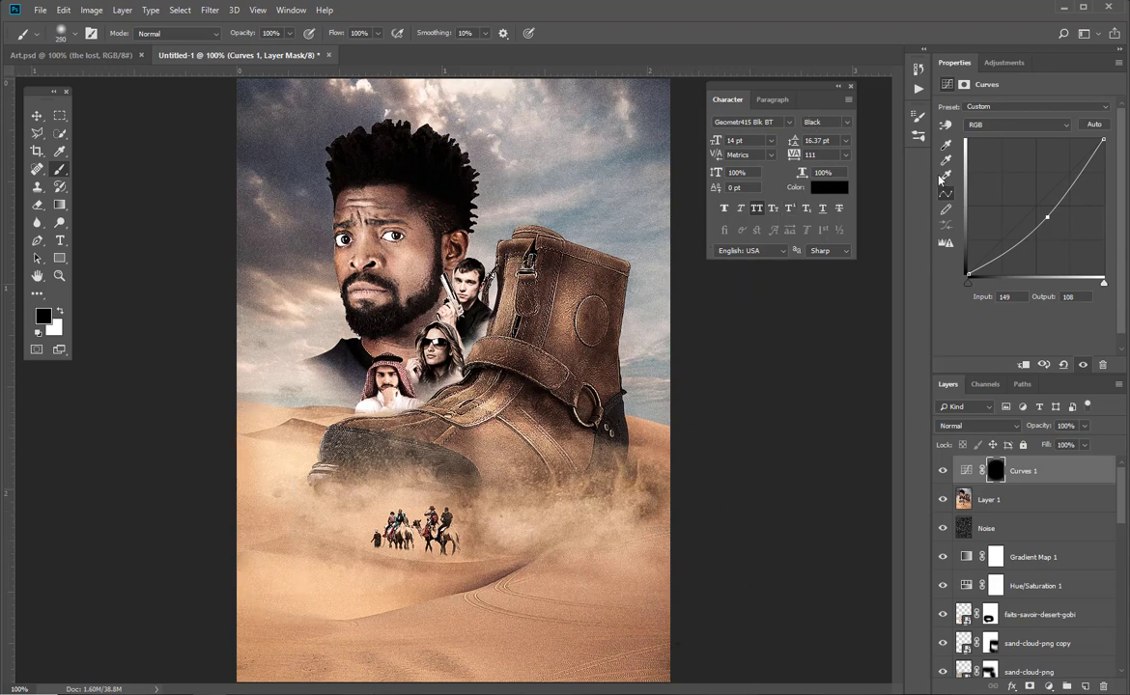
left_click(995, 470)
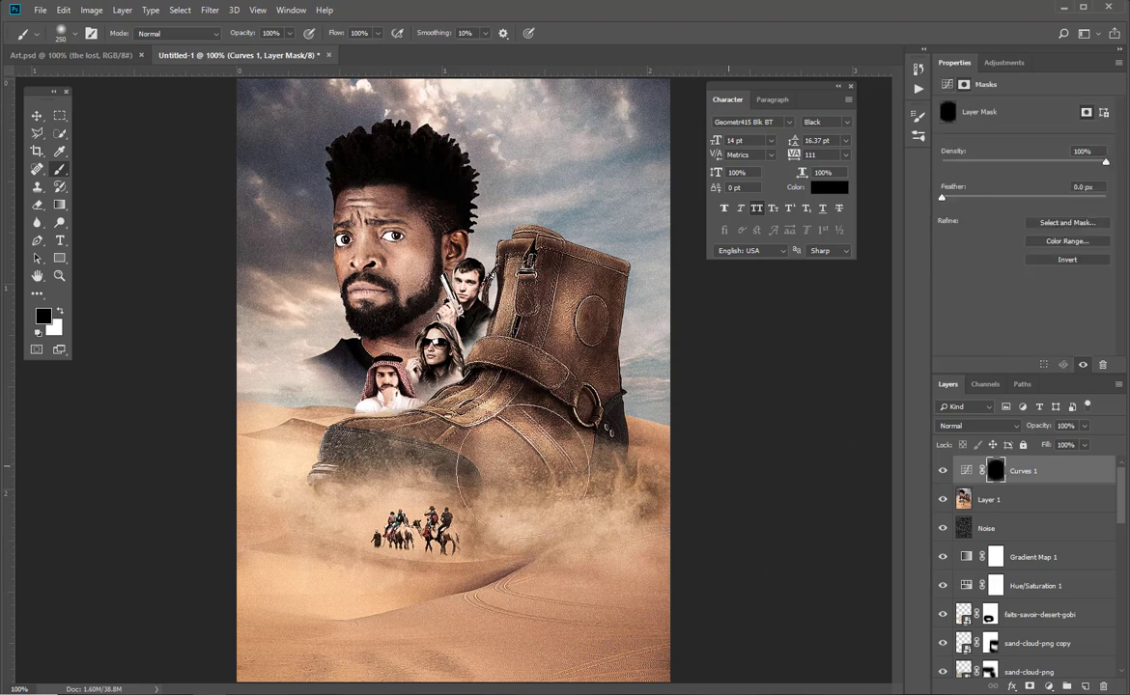
key("x")
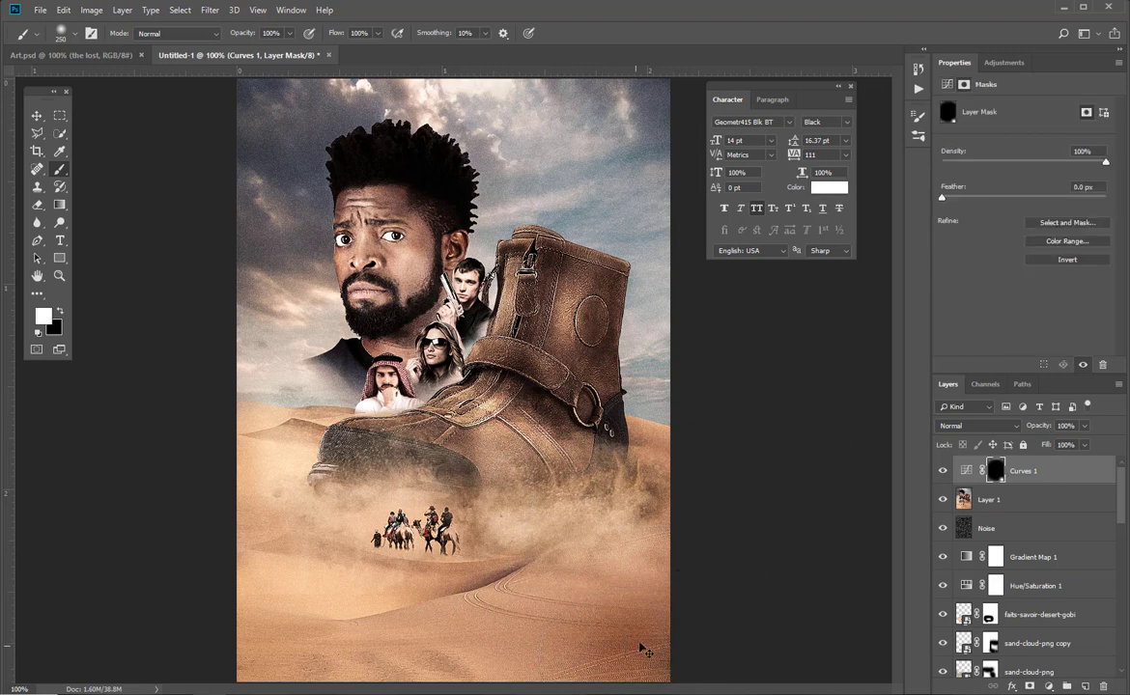
left_click(288, 32)
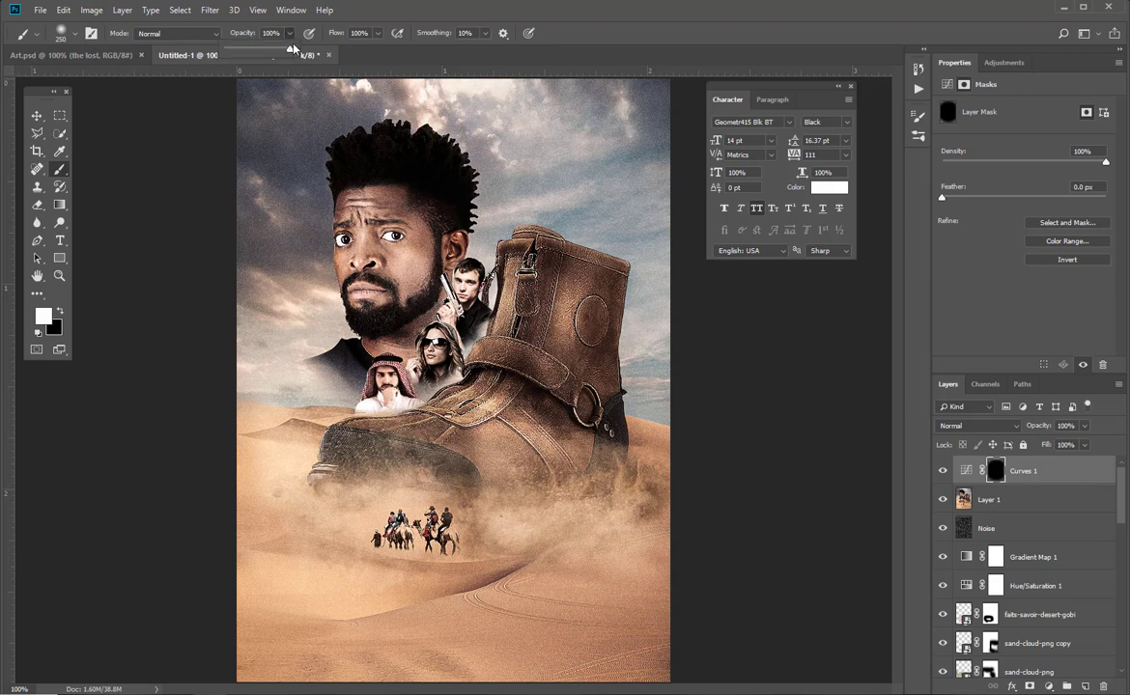
left_click_drag(289, 55, 270, 62)
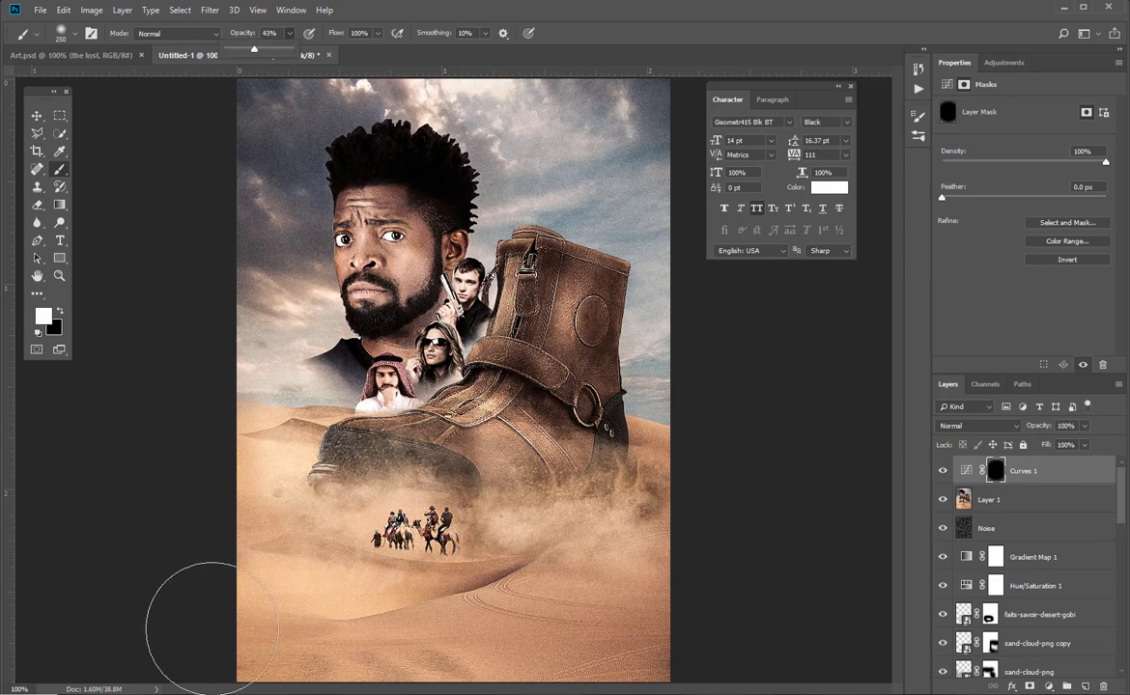
mouse_move(202, 637)
left_mouse_down()
mouse_move(227, 661)
mouse_move(726, 645)
mouse_move(327, 681)
left_mouse_up()
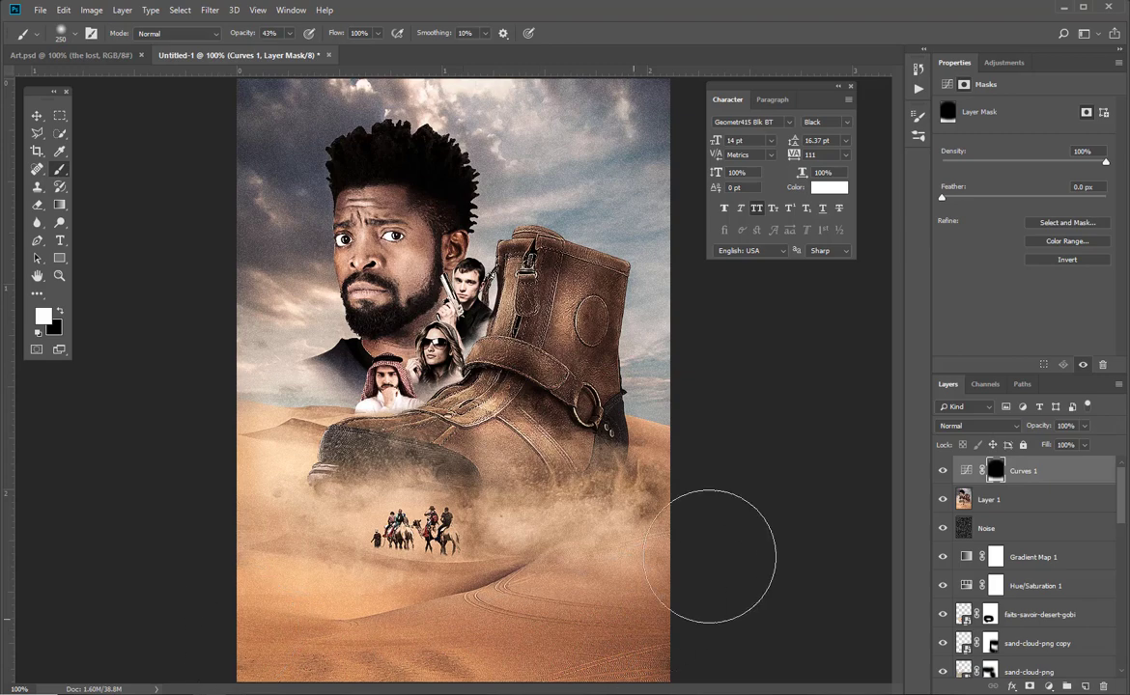
Examine the grain over the large portrait's face and the surrounding sky up close
key("v")
key("ctrl")
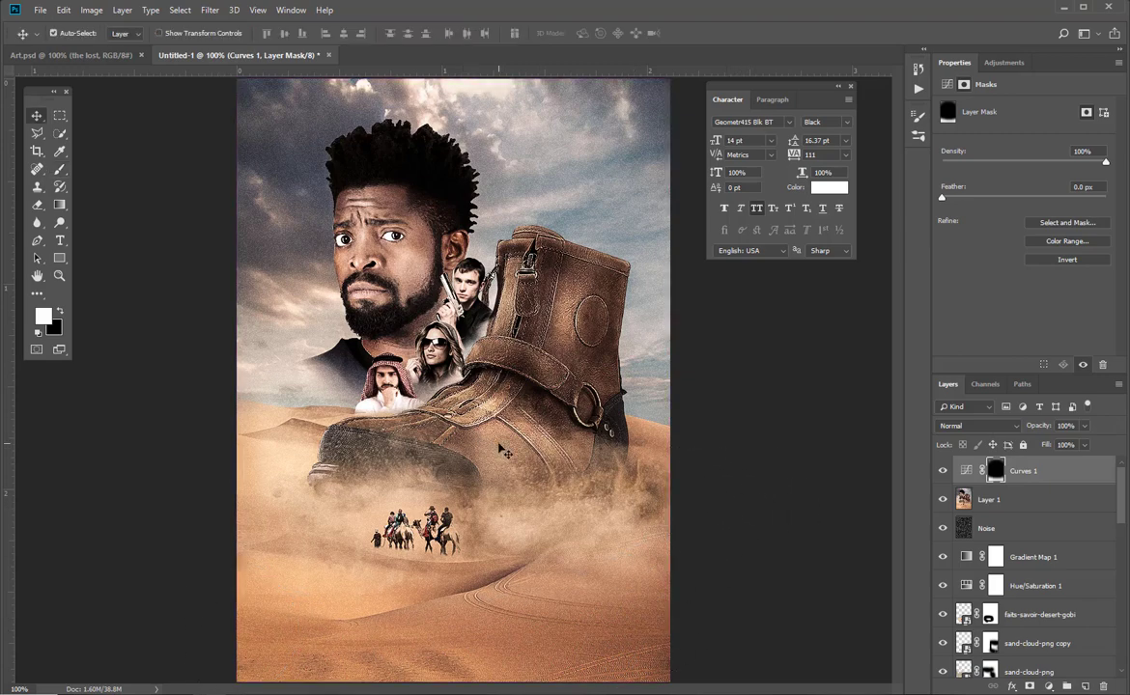
key("ctrl+minus")
key("ctrl+plus")
left_click_drag(414, 221, 516, 207)
left_click_drag(275, 270, 414, 293)
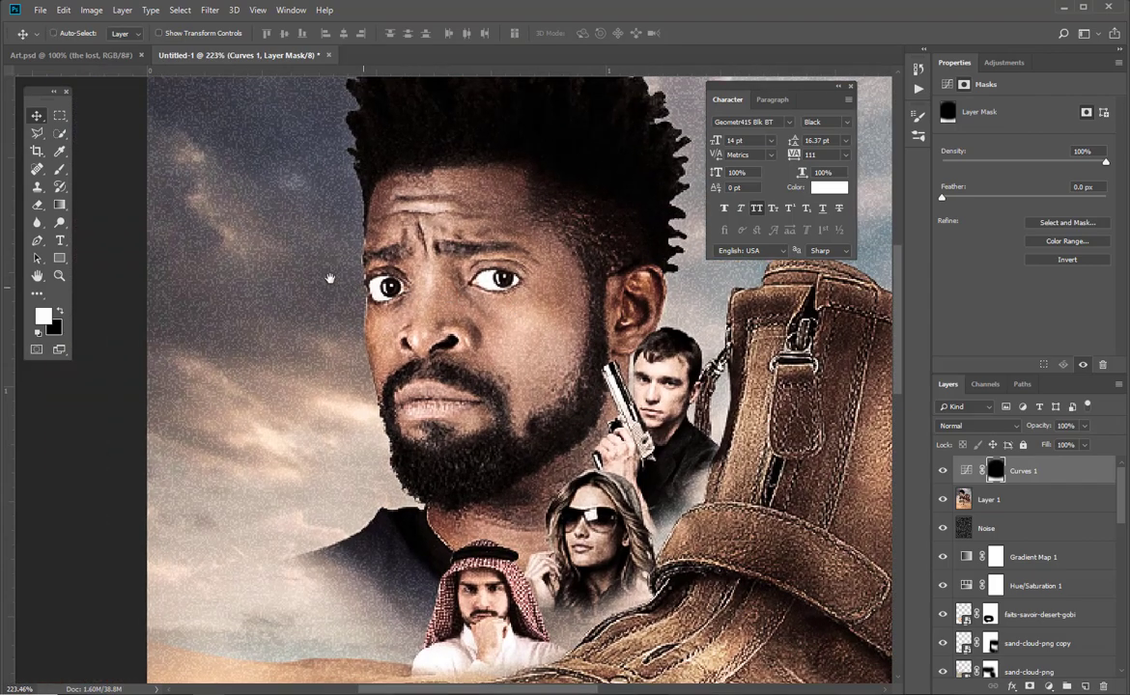
scroll(329, 279, "up", 3)
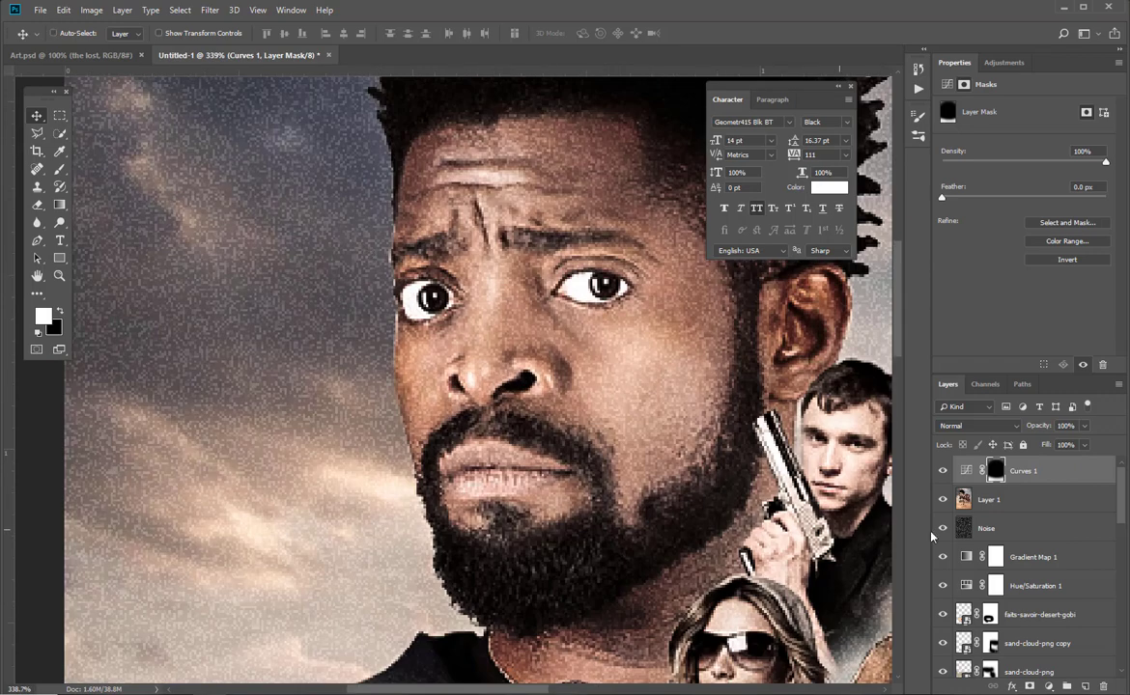
Select Layer 1, sample the grey sky beside the large portrait's face, and reduce the brush size to 40 px
left_click(1031, 494)
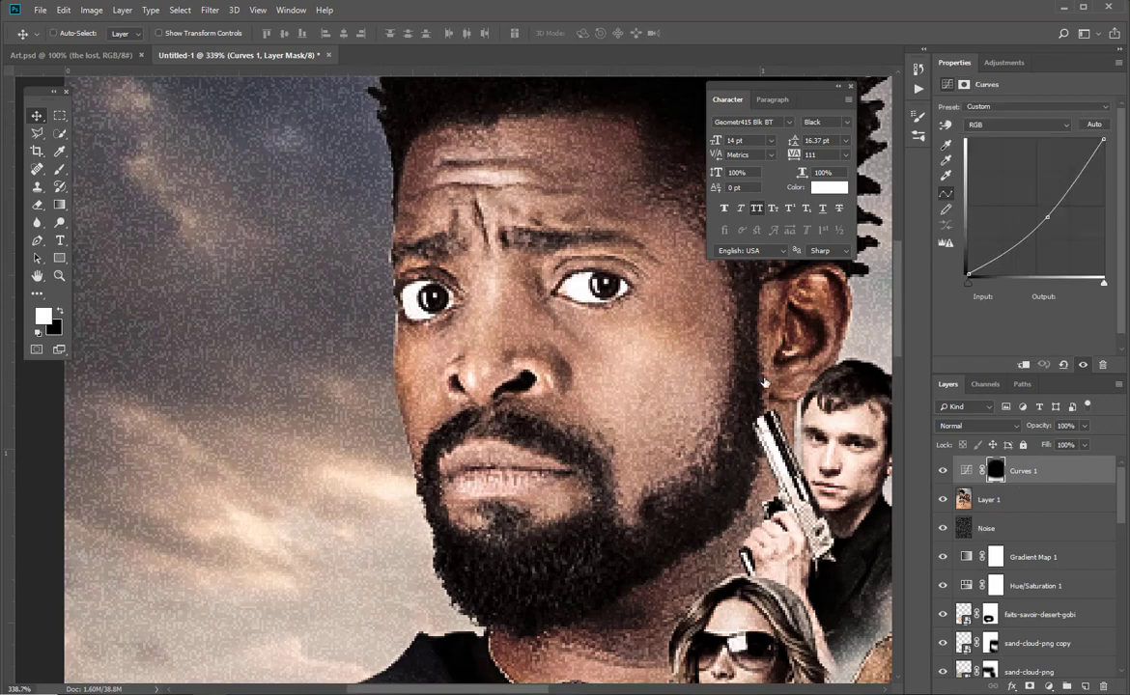
left_click(60, 153)
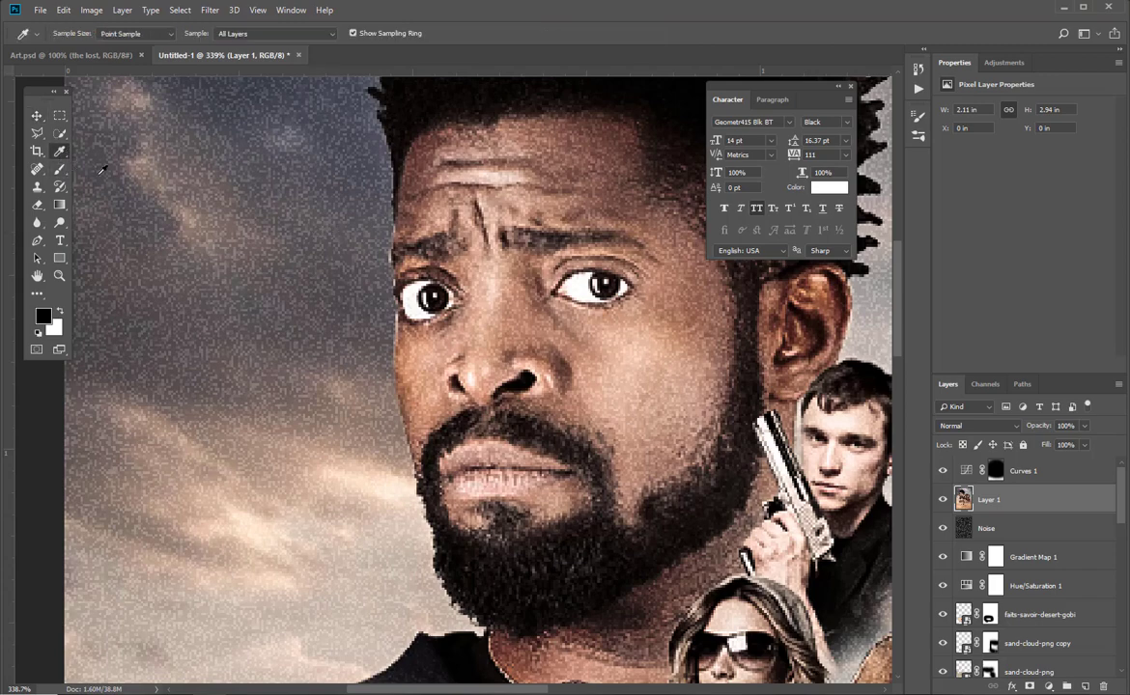
left_click(353, 263, "alt")
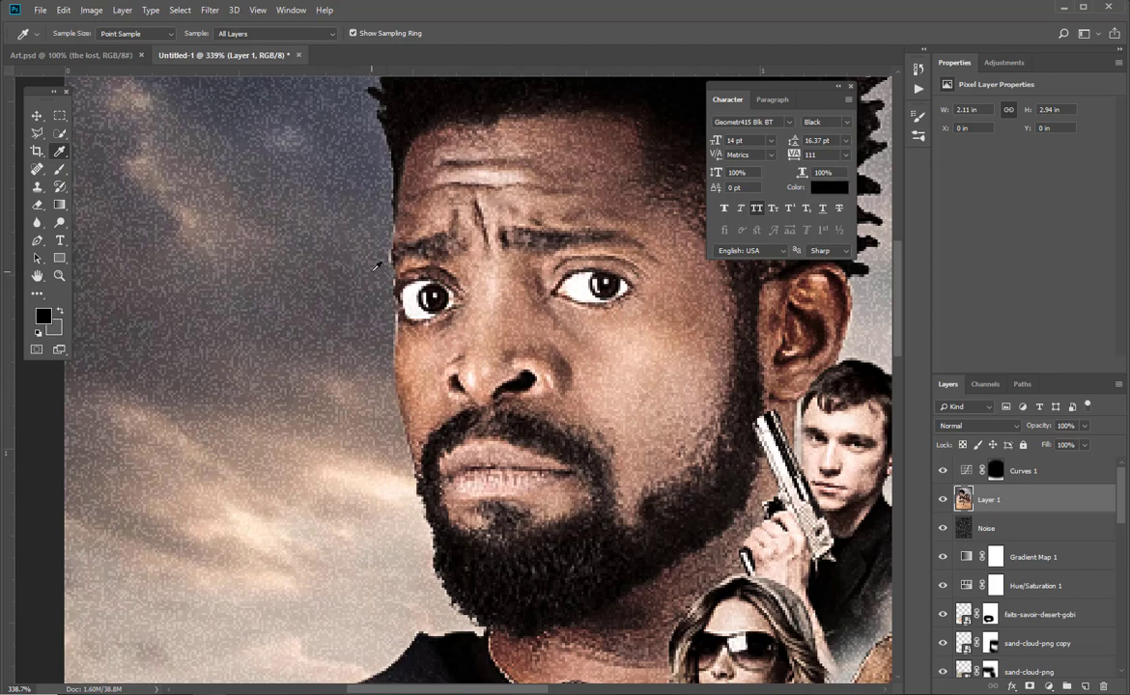
key("b")
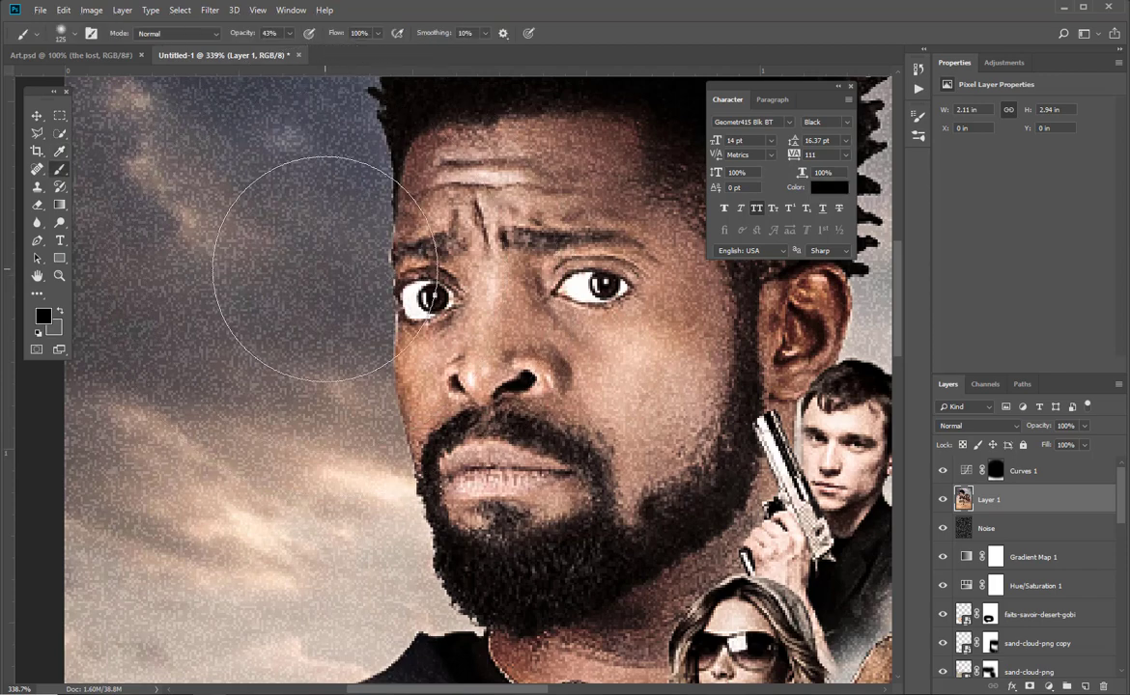
key("bracketleft")
key("bracketleft")
key("bracketleft")
key("bracketleft")
key("bracketleft")
key("bracketleft")
key("bracketleft")
key("bracketleft")
key("bracketleft")
key("bracketleft")
key("bracketleft")
key("bracketleft")
key("bracketleft")
key("bracketleft")
left_click(371, 250)
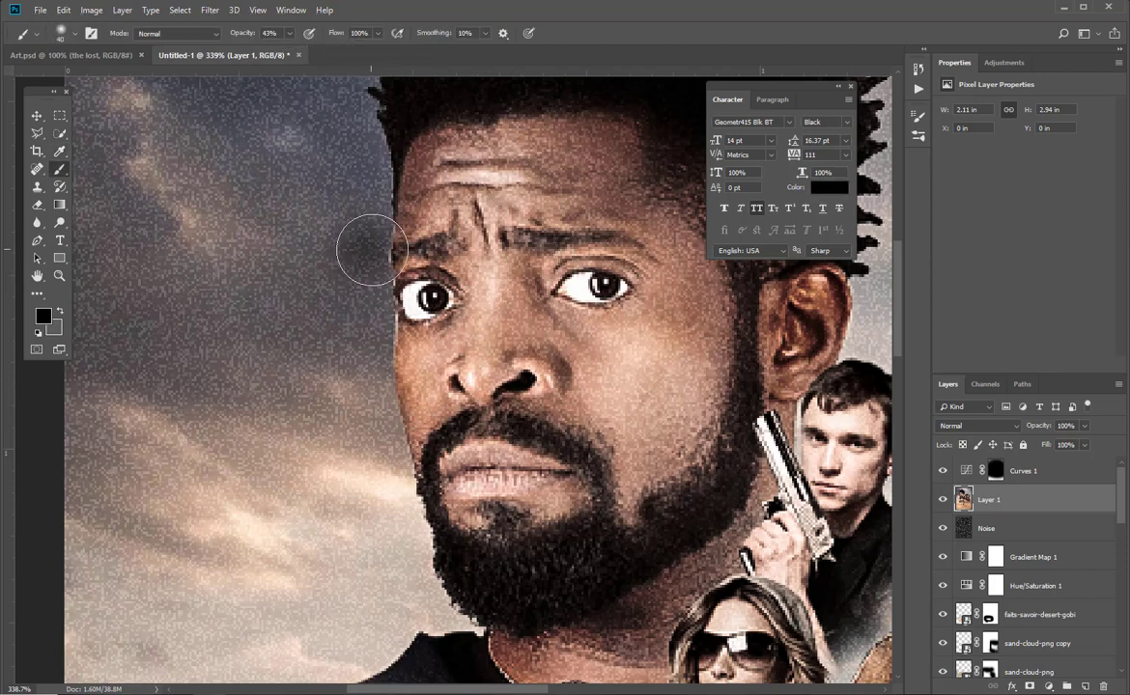
key("ctrl+z")
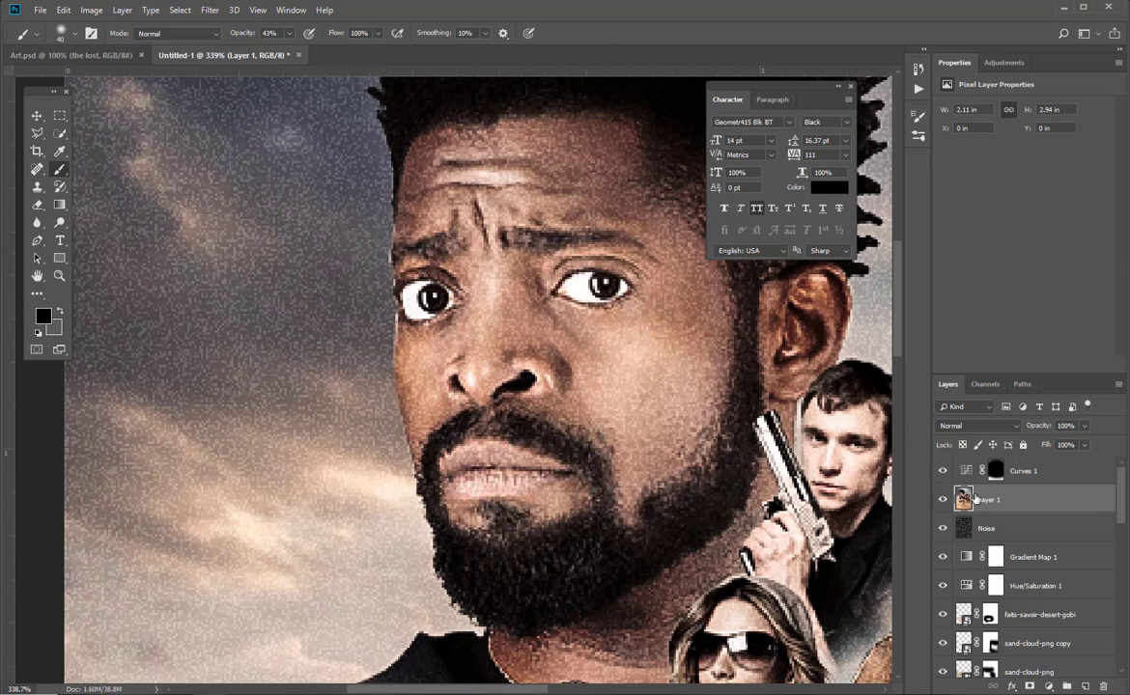
left_click(1046, 472)
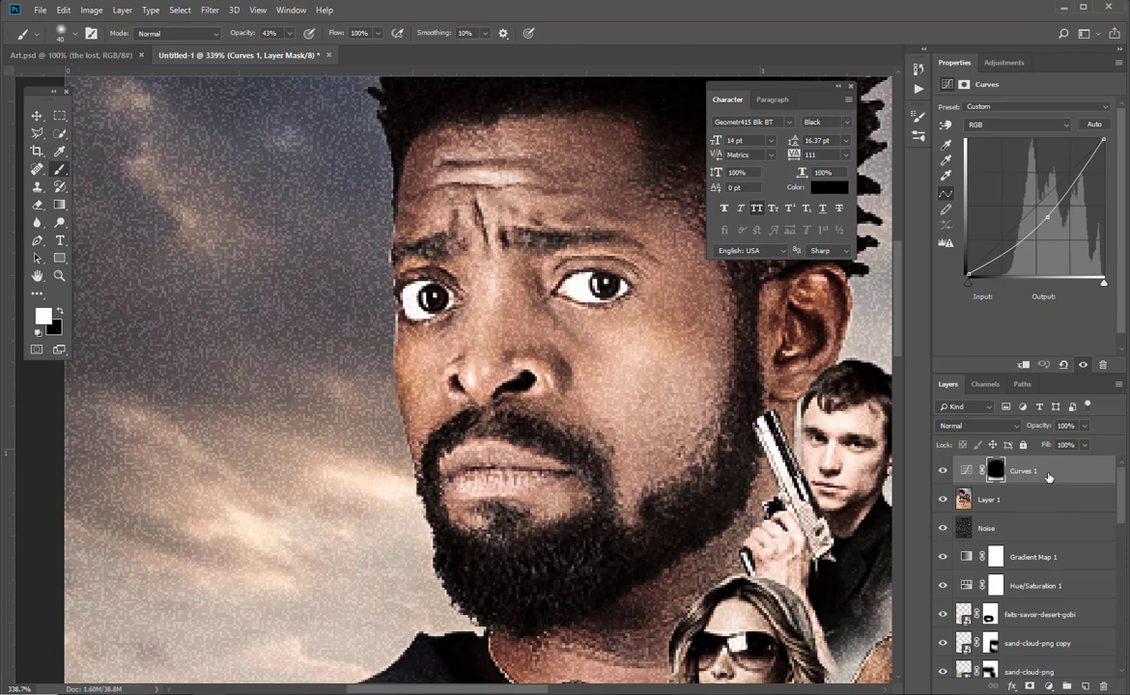
key("ctrl+shift+alt+e")
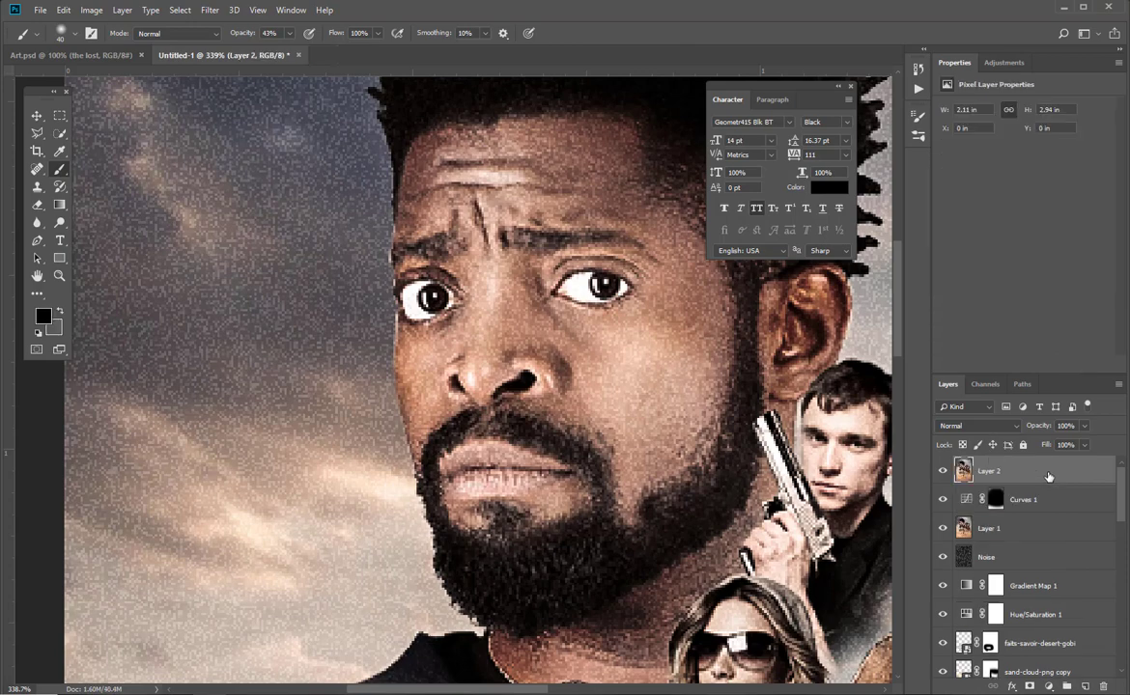
key("ctrl+z")
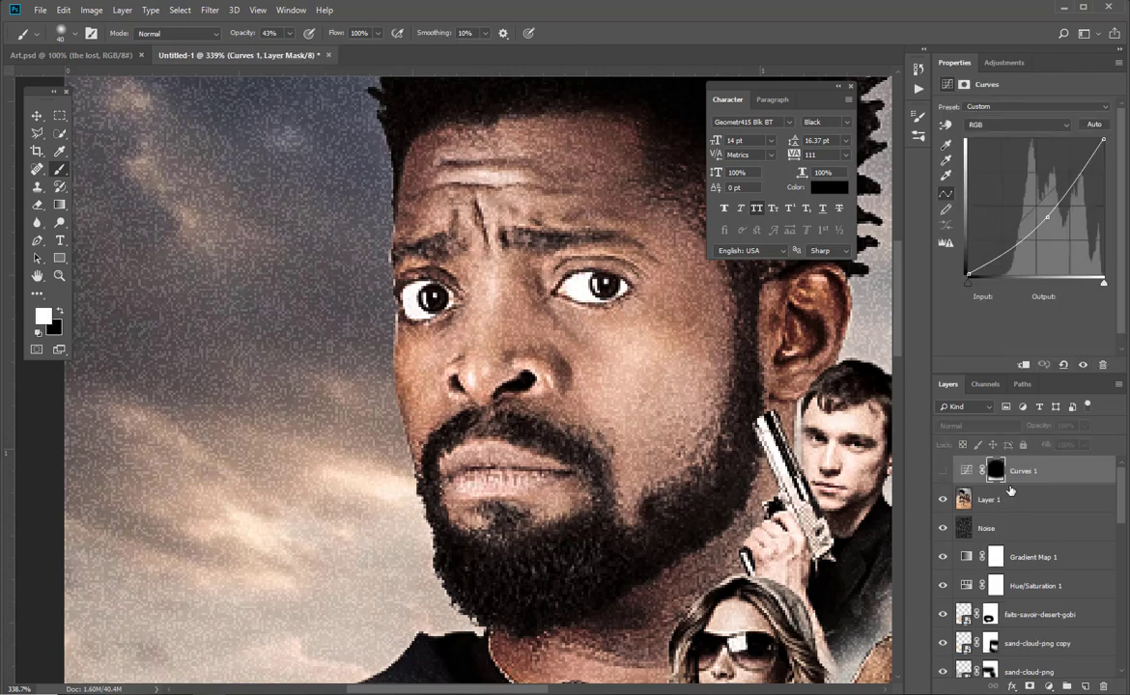
Sample the grey sky beside the portrait's face as the foreground colour and add a layer named brush above Layer 1
left_click(1010, 492)
key("i")
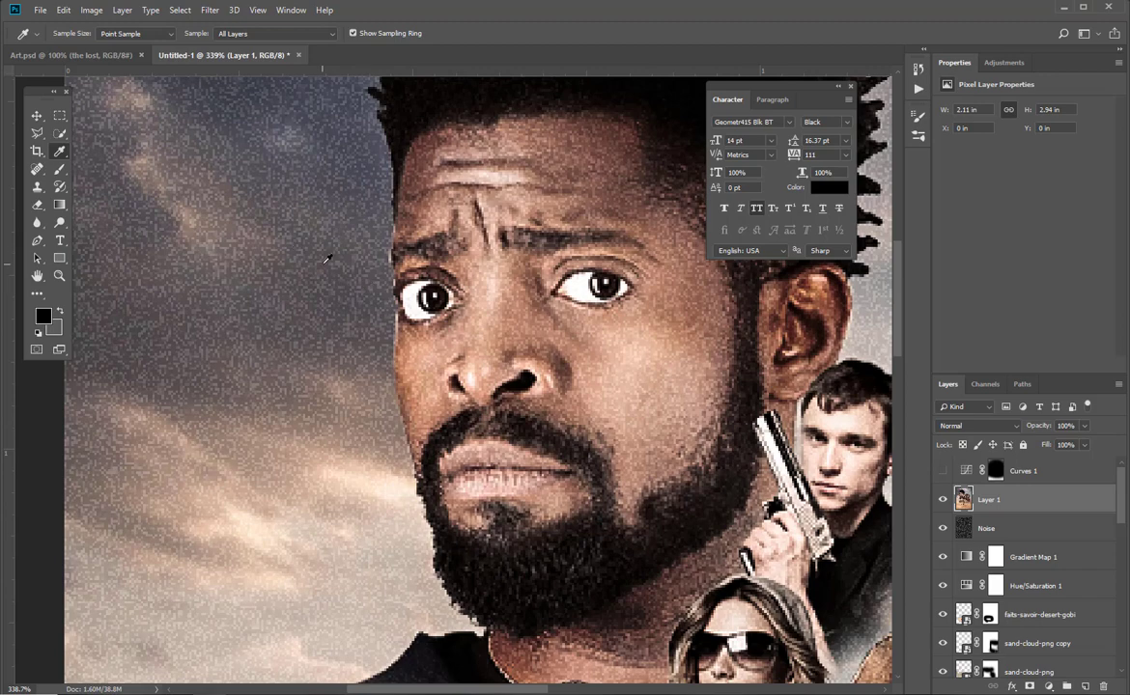
left_click(364, 295)
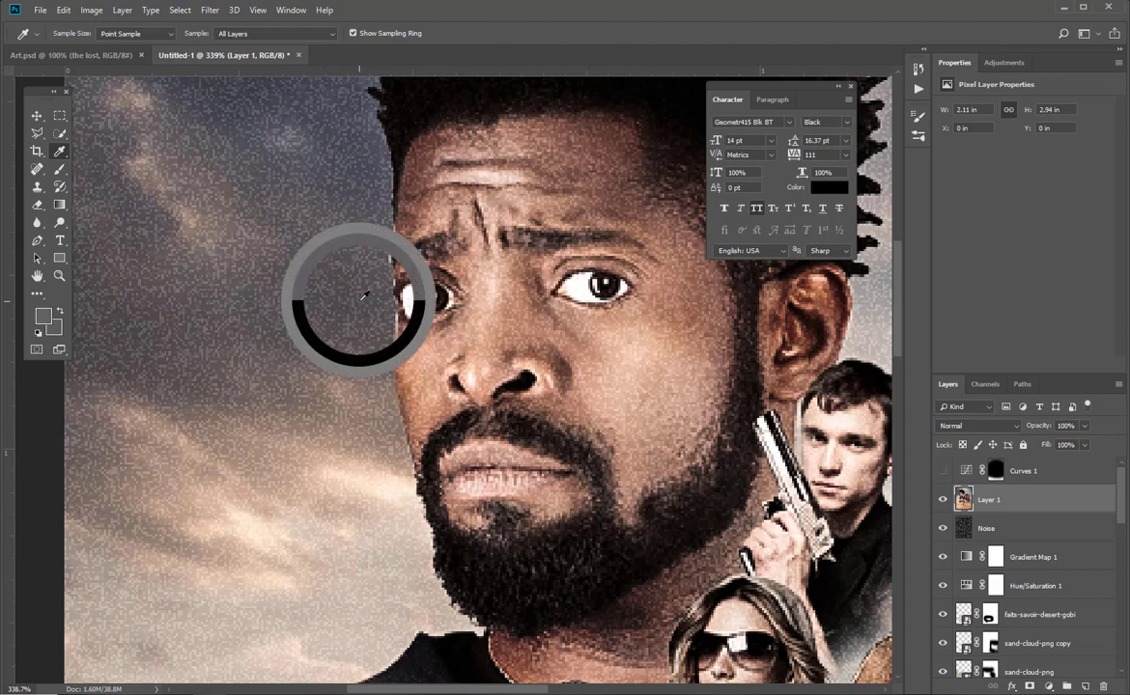
key("b")
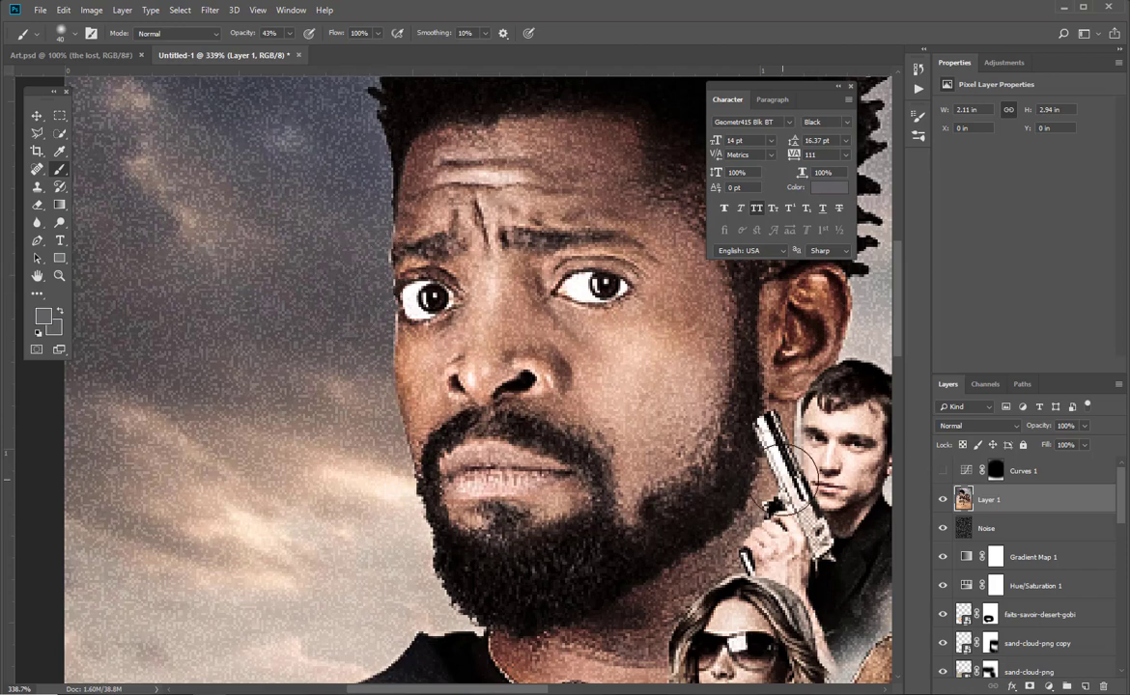
key("ctrl+shift+n")
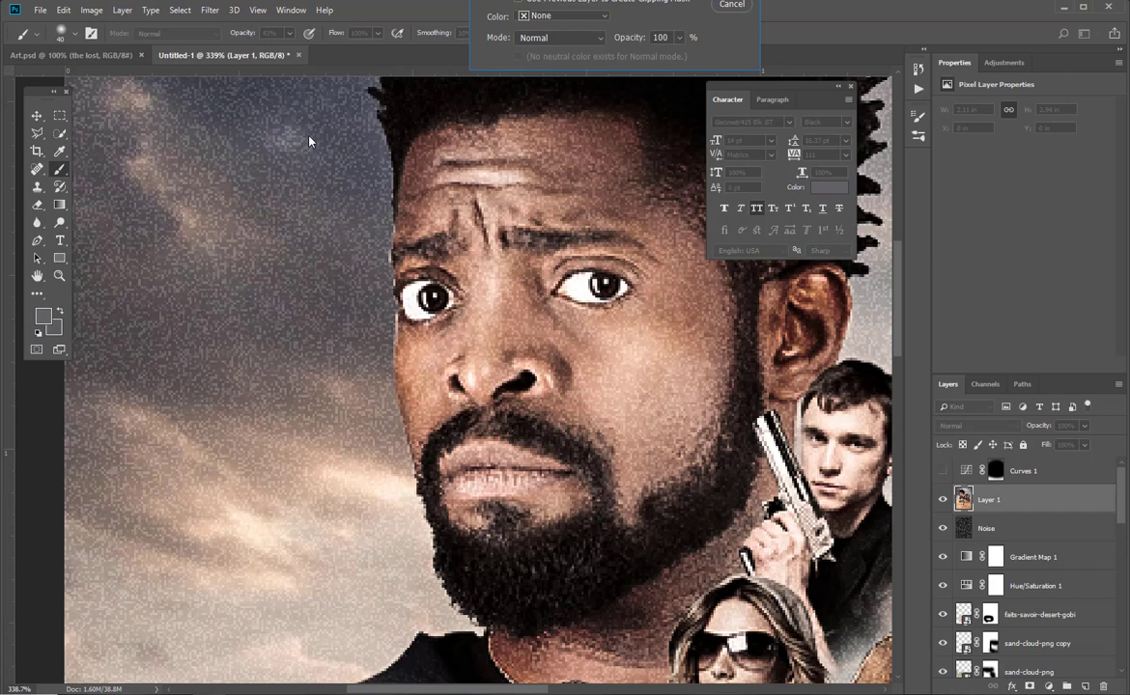
key("Return")
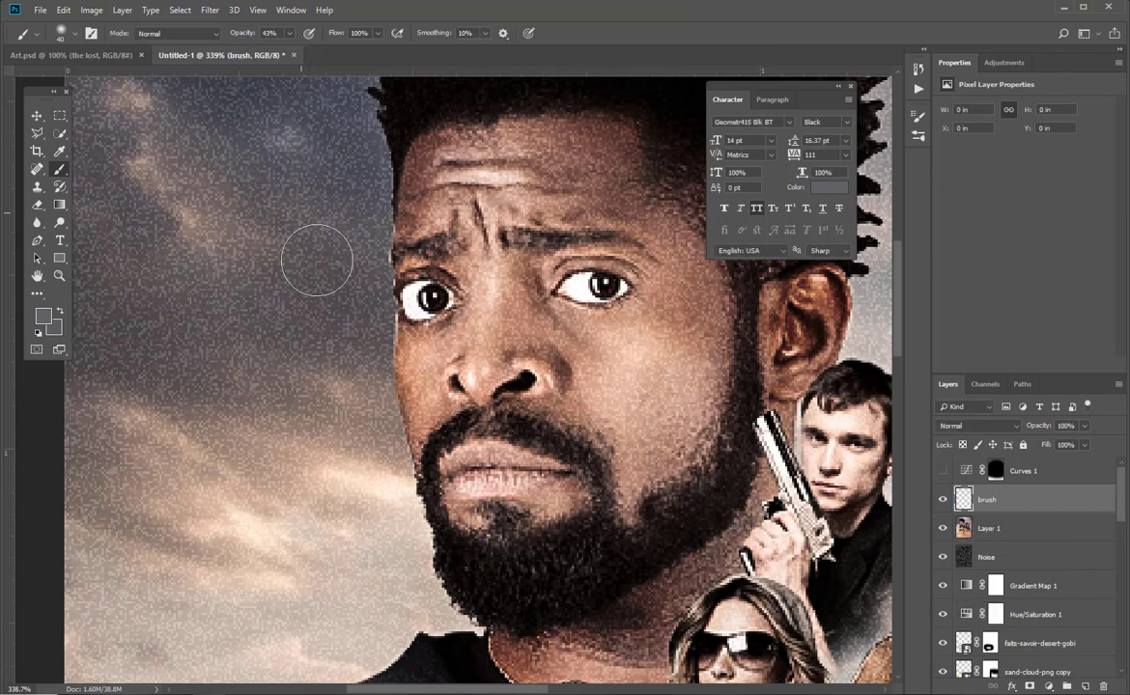
Paint the sampled grey along the face's sky-side edge on the brush layer, and set that layer's opacity to 58%
left_click(371, 256)
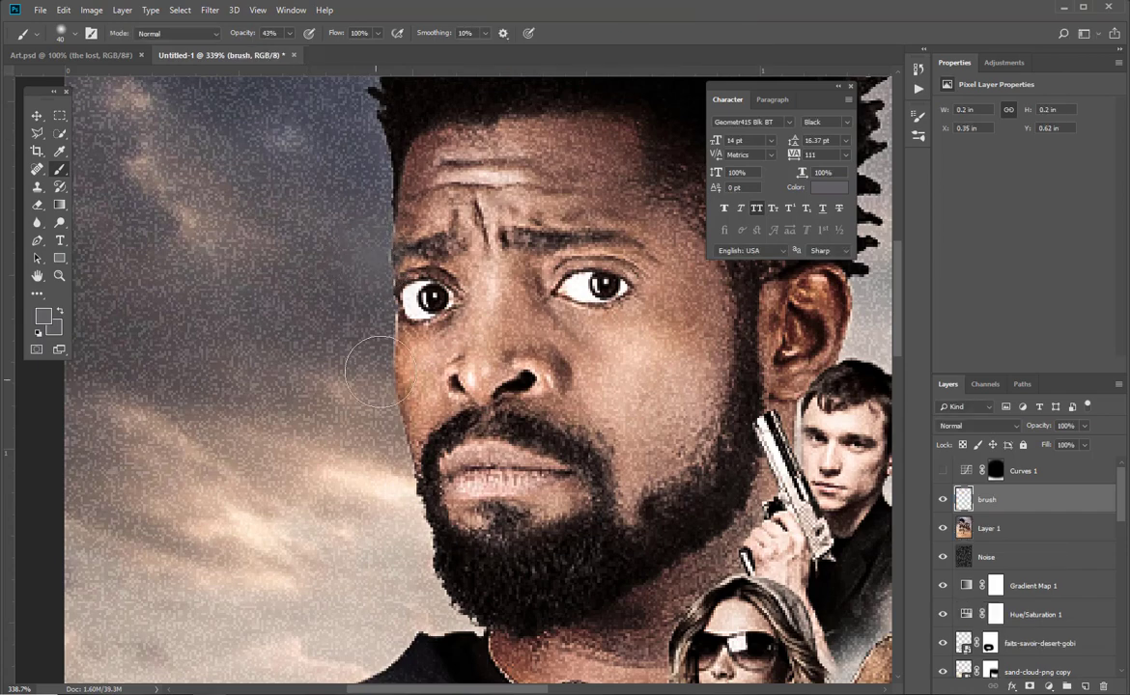
mouse_move(383, 363)
left_mouse_down()
mouse_move(374, 384)
mouse_move(384, 450)
left_mouse_up()
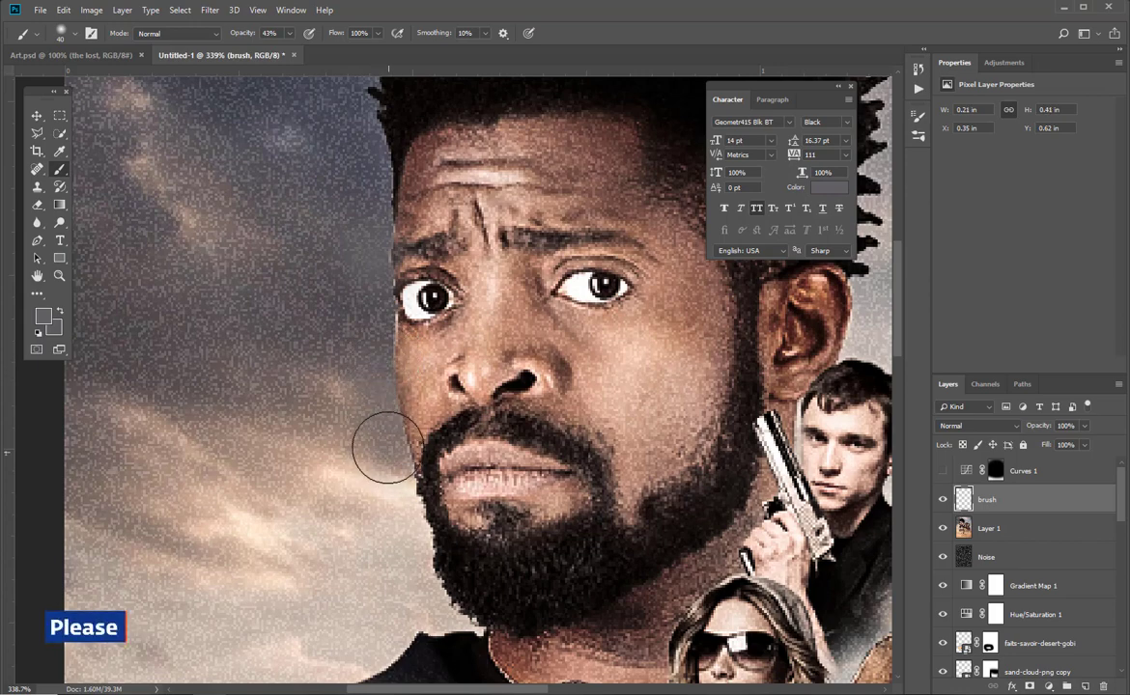
mouse_move(376, 390)
left_mouse_down()
mouse_move(371, 308)
mouse_move(380, 326)
mouse_move(367, 321)
mouse_move(362, 259)
mouse_move(379, 205)
mouse_move(384, 283)
mouse_move(353, 384)
mouse_move(348, 371)
left_mouse_up()
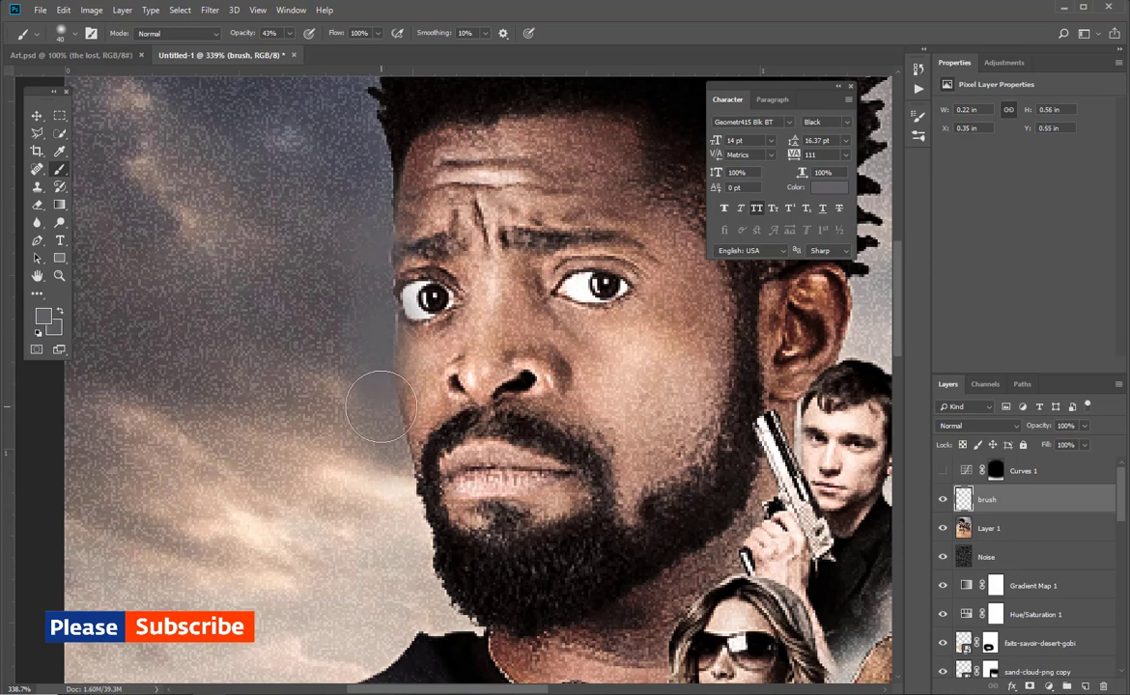
left_click(1086, 427)
left_click_drag(1064, 443, 1062, 444)
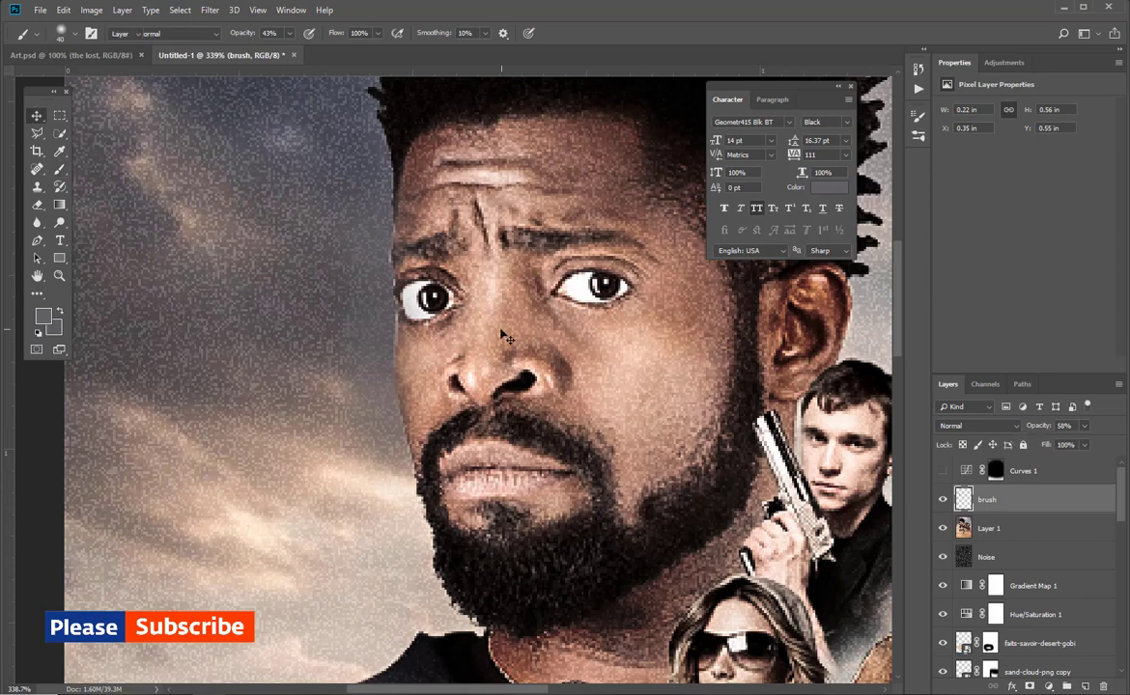
Select the Curves 1 layer and make it visible again over the whole poster
key("v")
key("ctrl+minus")
key("ctrl+minus")
key("ctrl+minus")
key("ctrl+minus")
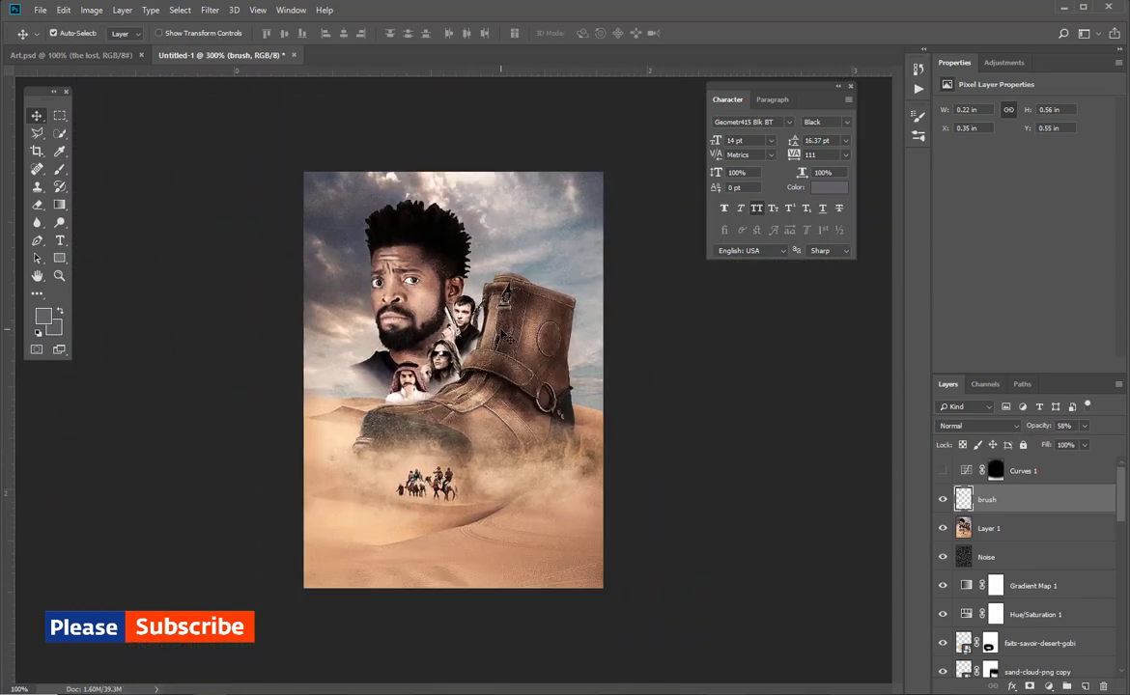
key("ctrl+plus")
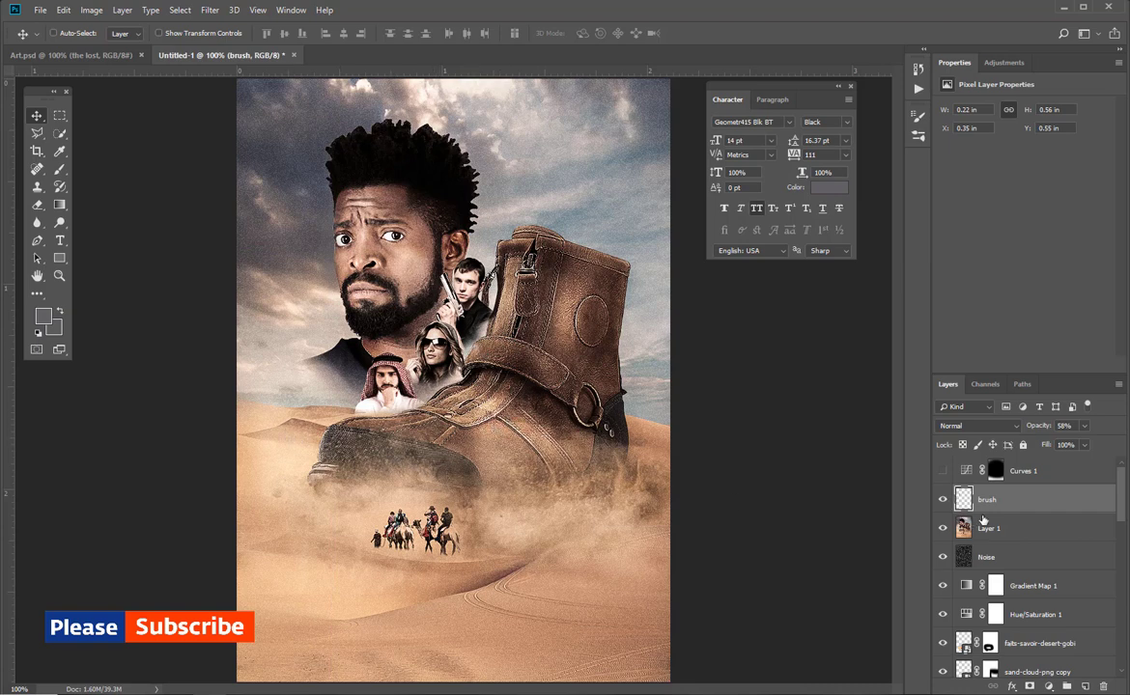
left_click(1014, 471)
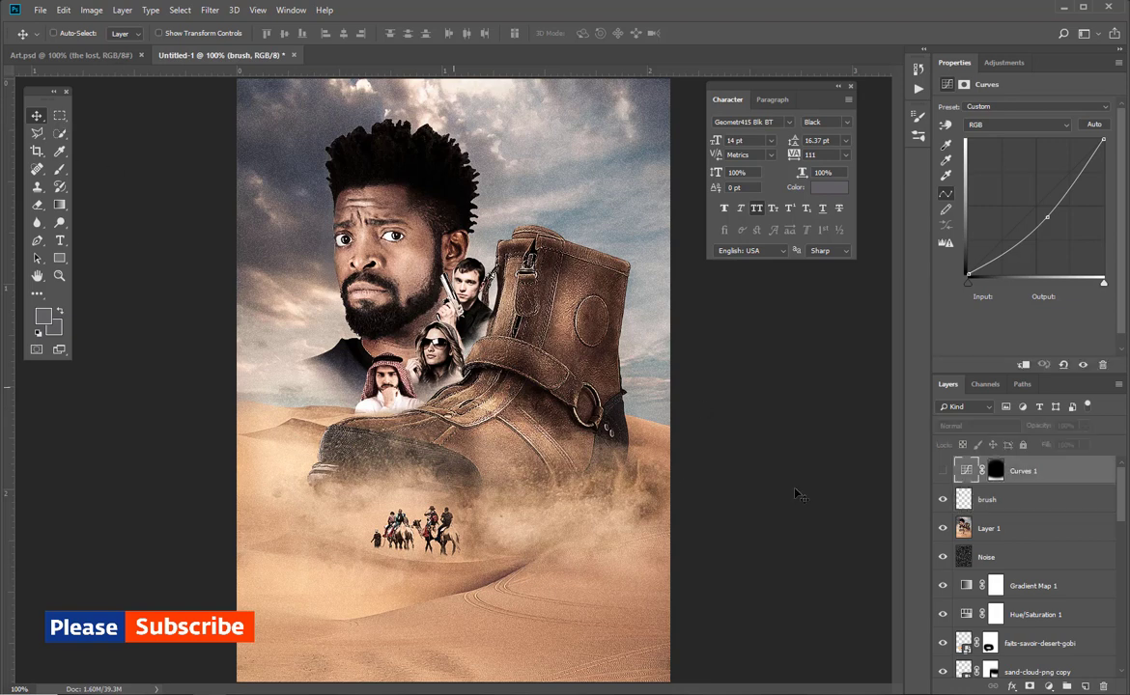
left_click(944, 472)
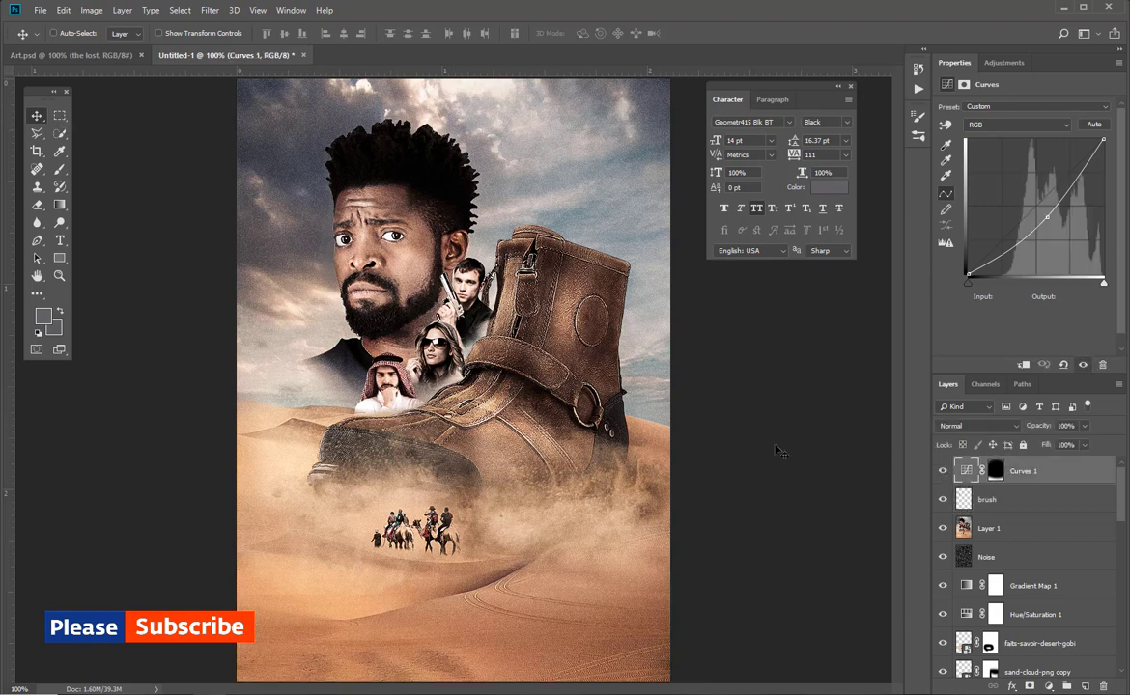
Add the title text BOOT on the sand below the camel riders and colour it white (#ffffff)
left_click(62, 243)
left_click(315, 546)
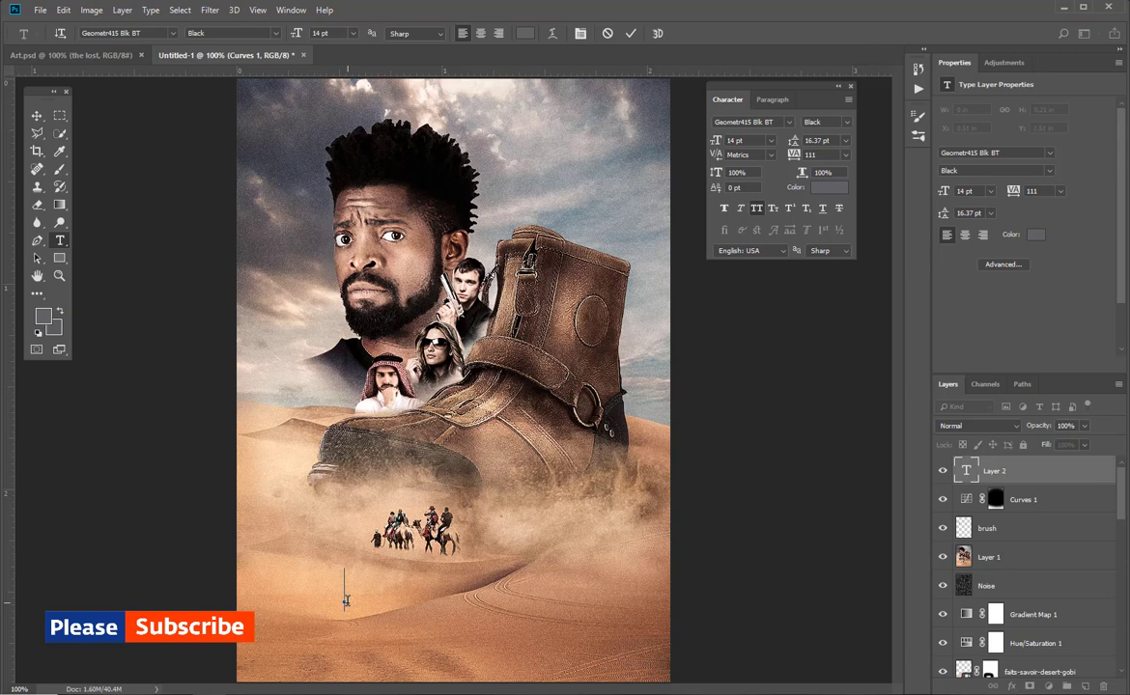
type("BOOT")
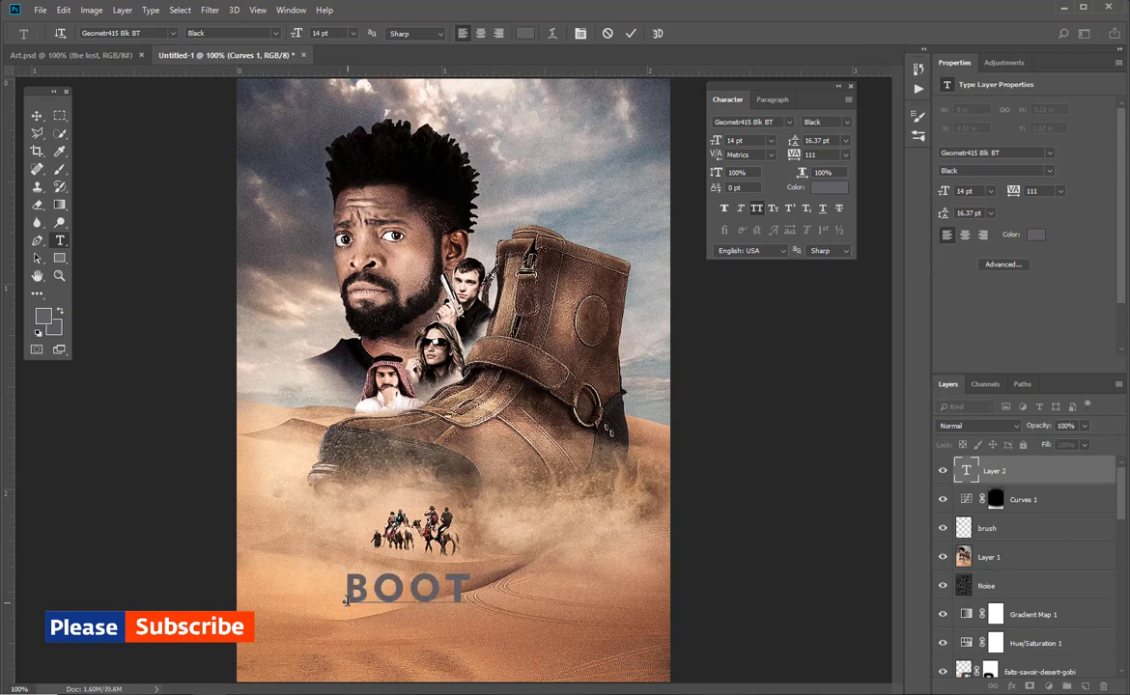
key("ctrl+a")
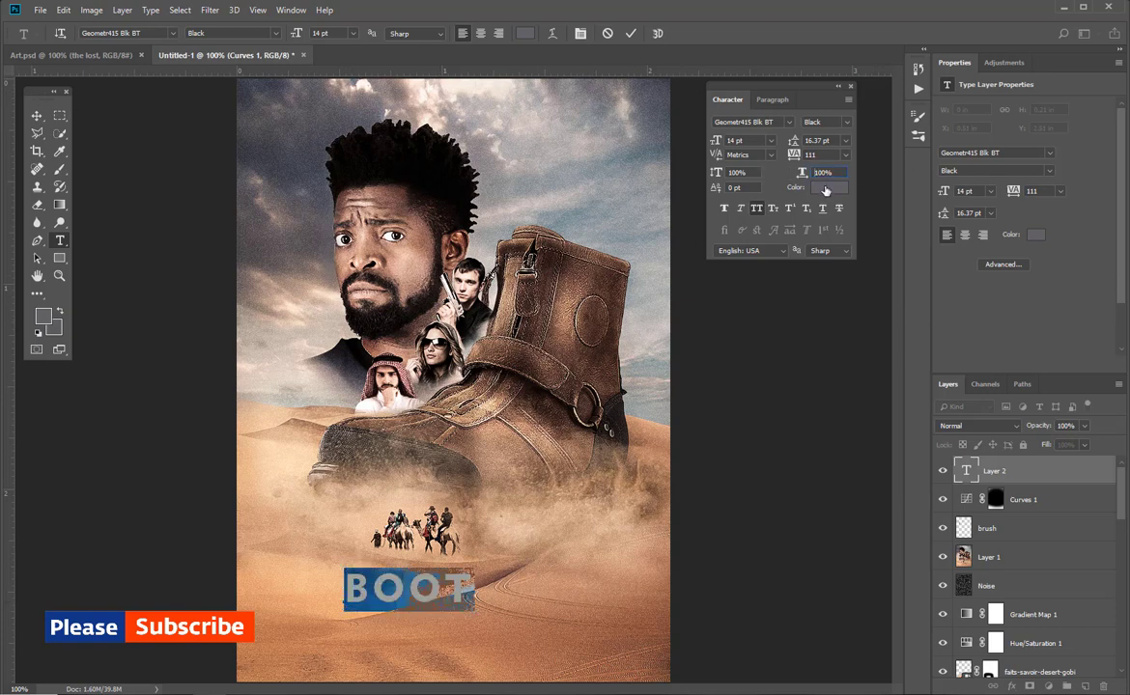
left_click(825, 188)
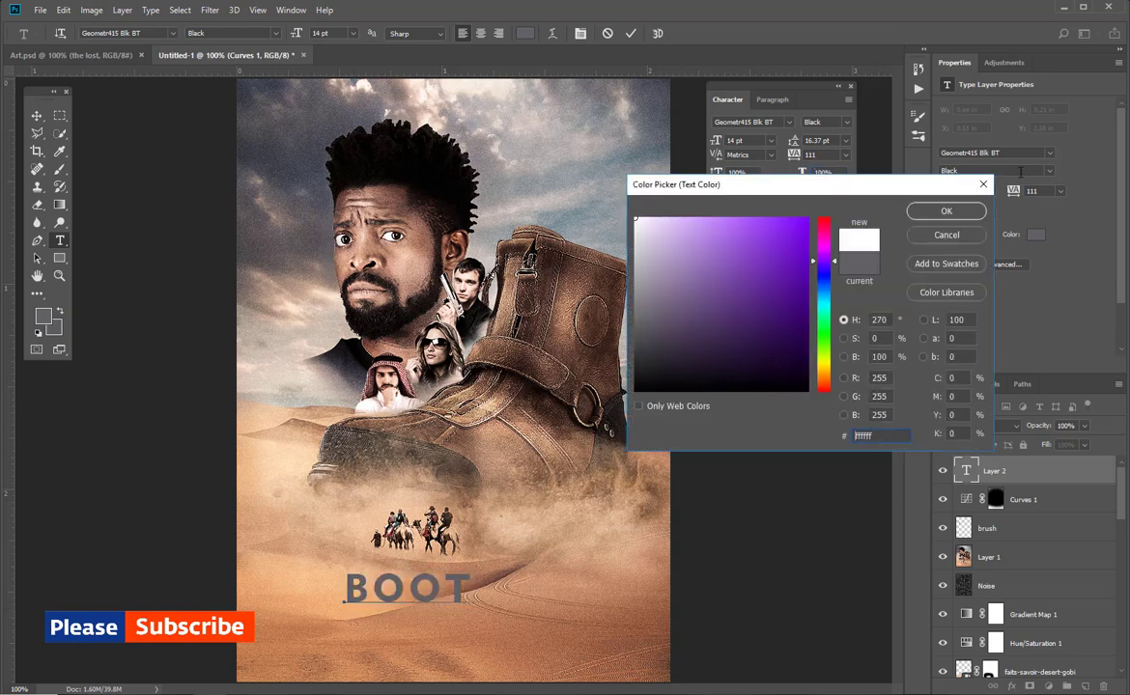
key("Tab")
left_click(959, 218)
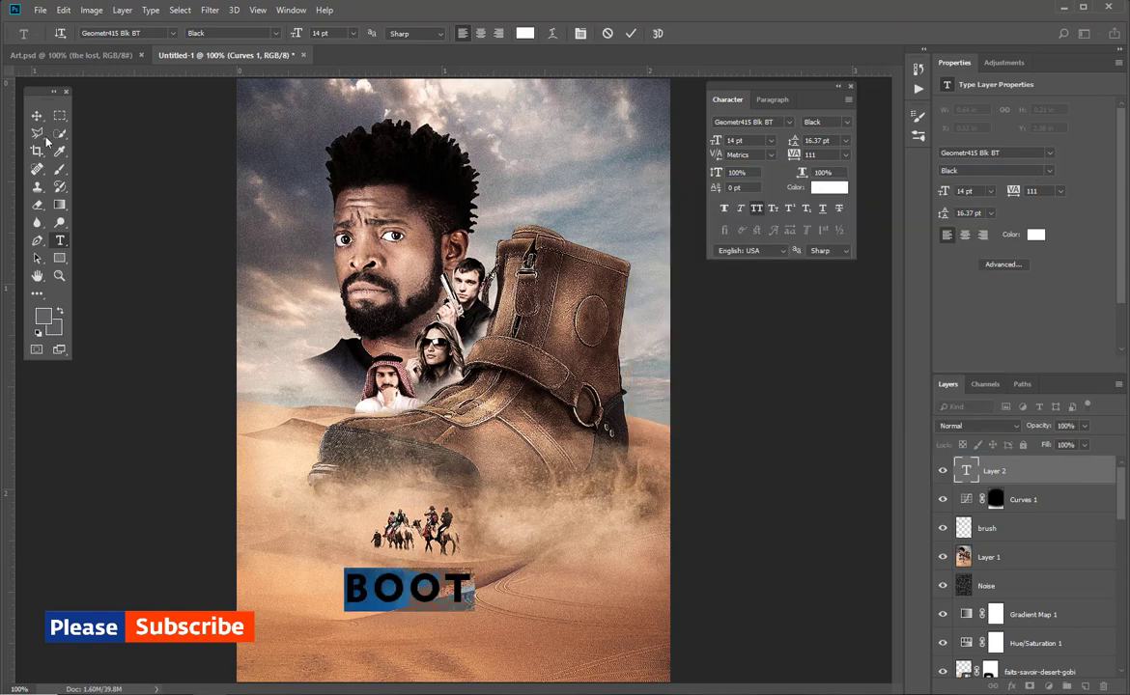
left_click(35, 118)
Scale the BOOT title up to about 32 pt and centre it horizontally, overlapping the camels' legs
key("ctrl+t")
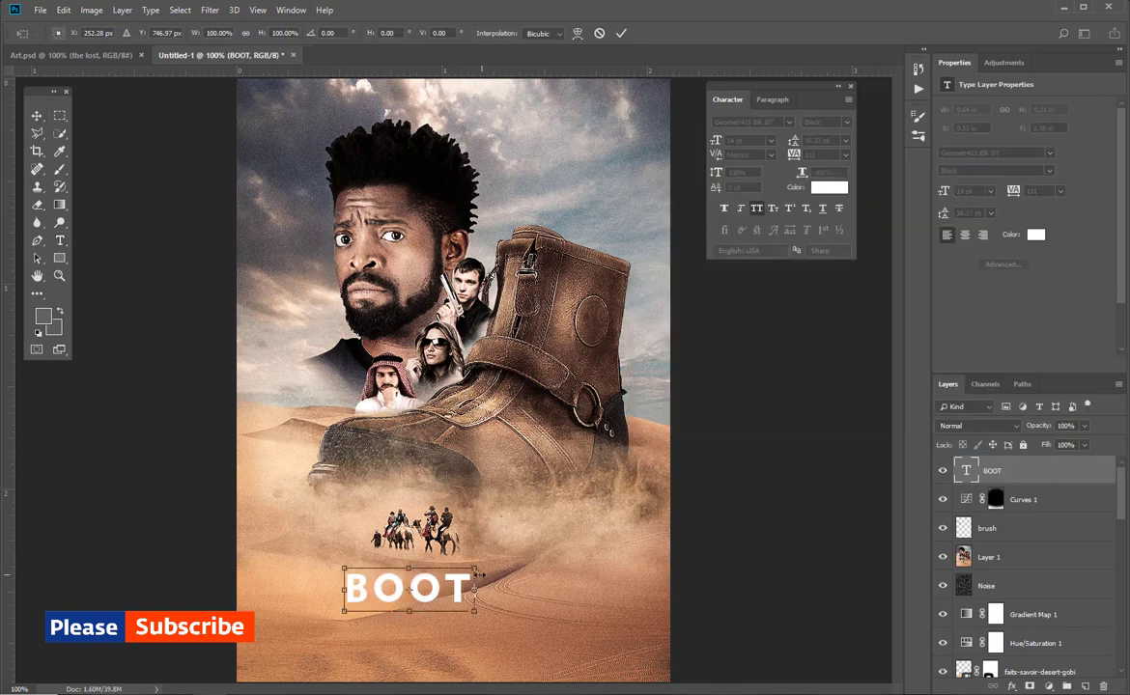
left_click_drag(474, 570, 649, 508)
left_click_drag(519, 517, 476, 466)
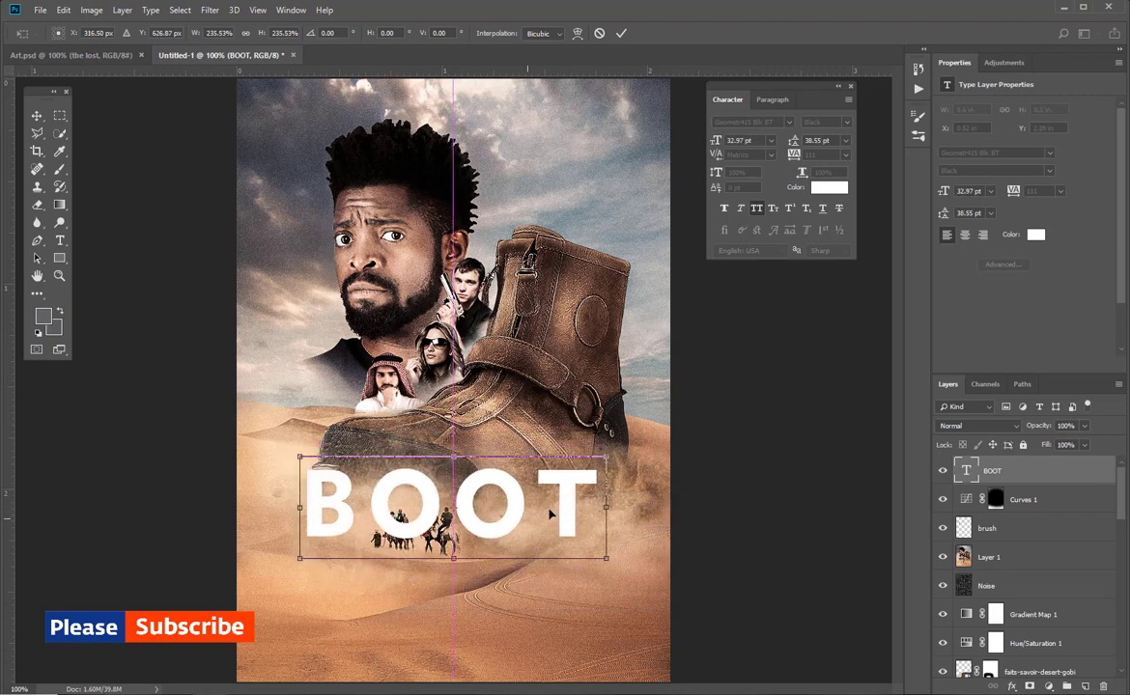
left_click_drag(603, 463, 576, 466)
left_click_drag(561, 507, 591, 608)
key("Return")
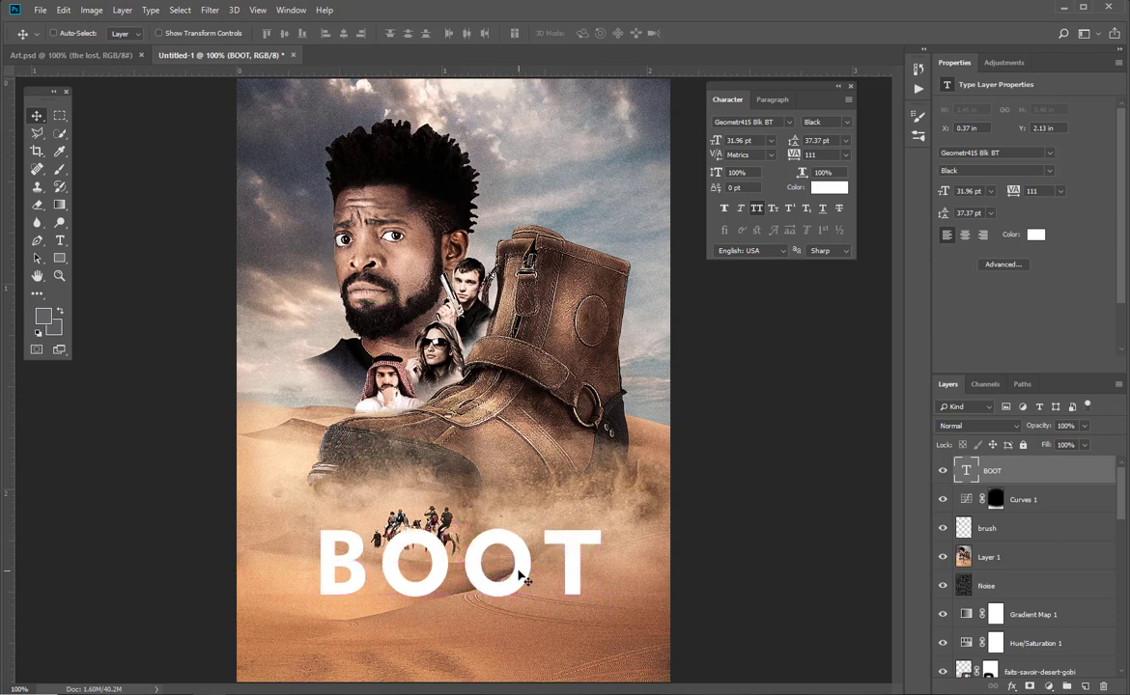
left_click_drag(518, 576, 567, 565)
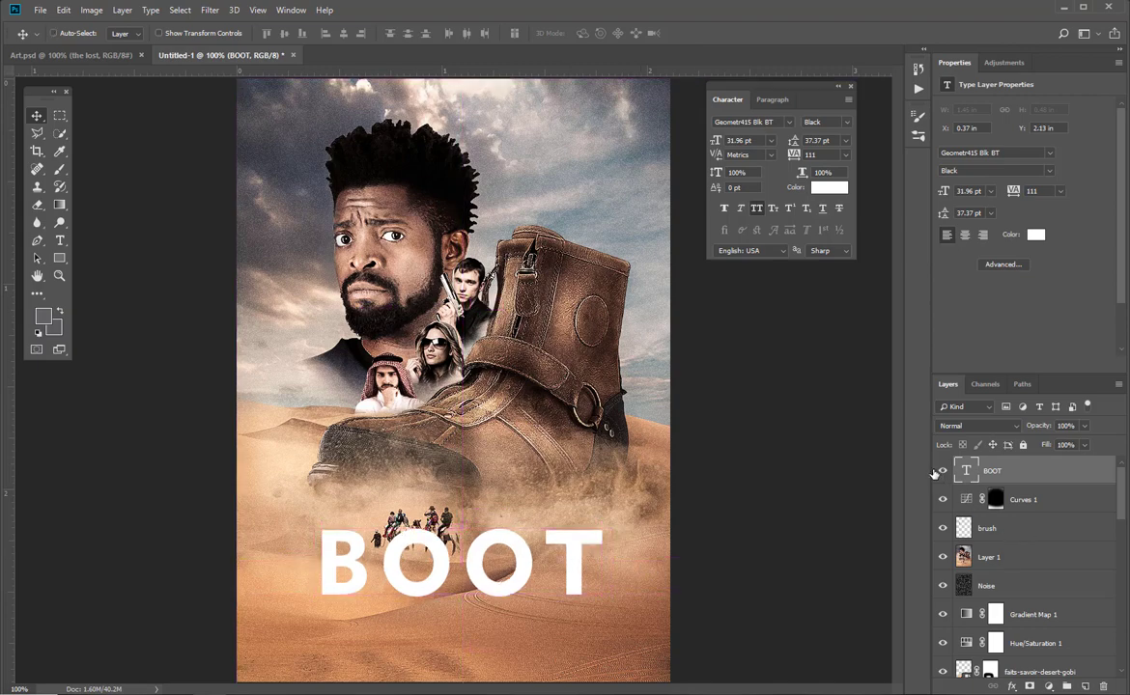
Compare the camel riders with the BOOT title hidden and shown, and lower the title layer's opacity to 26%
left_click(943, 471)
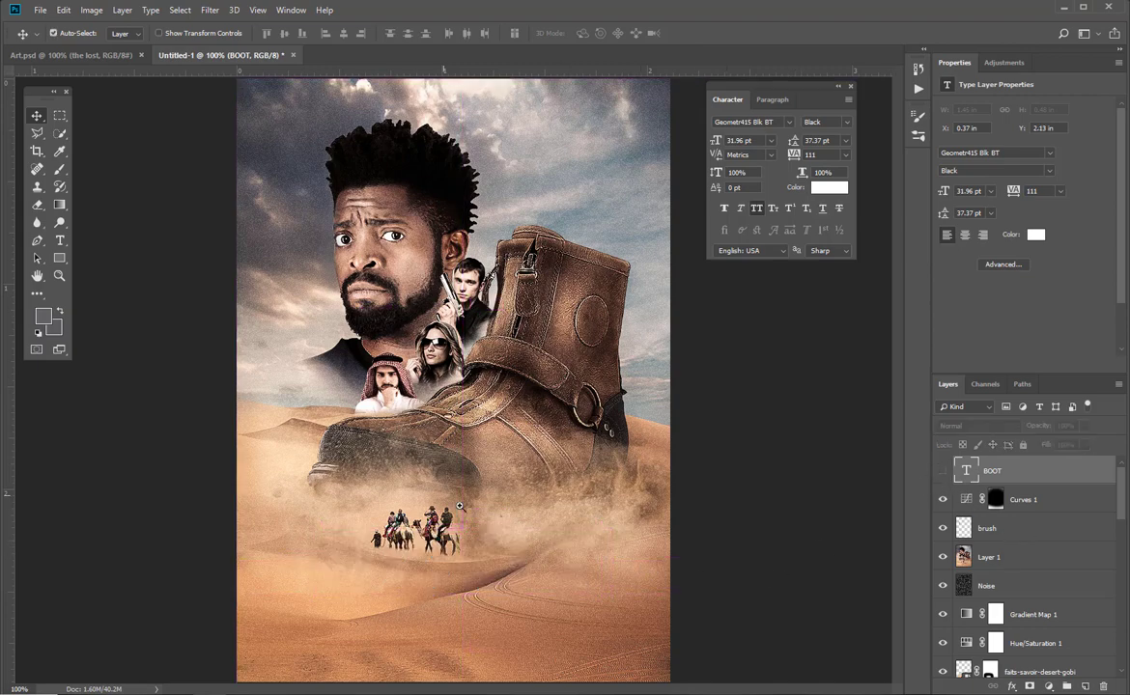
scroll(459, 506, "up", 5)
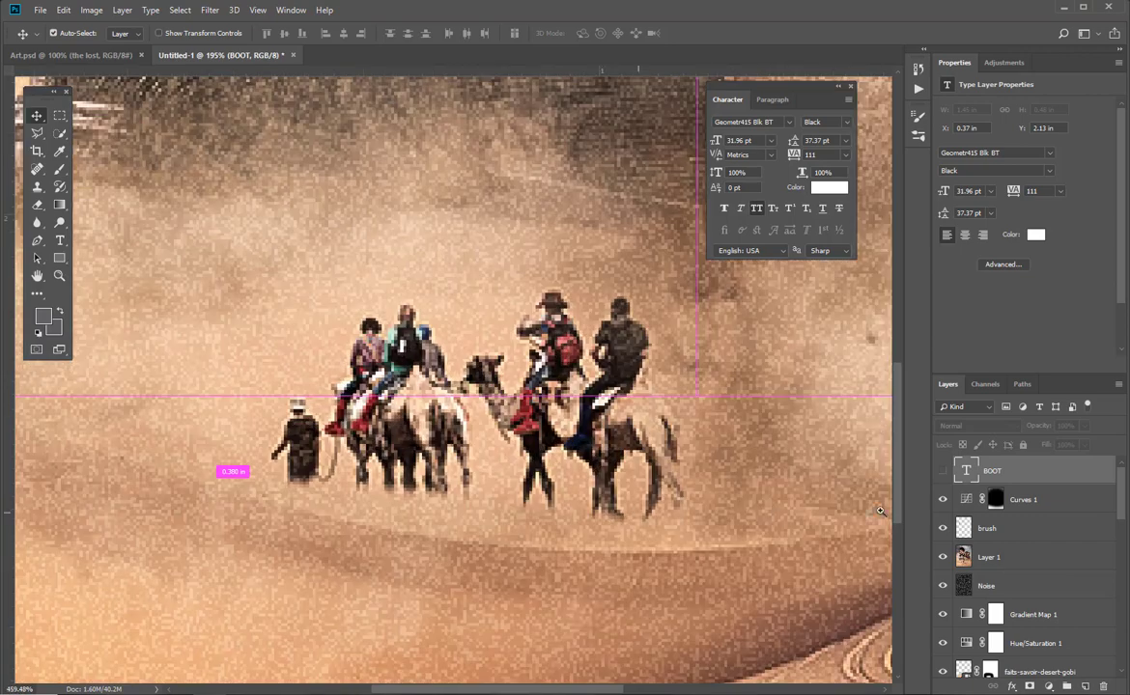
left_click(942, 471)
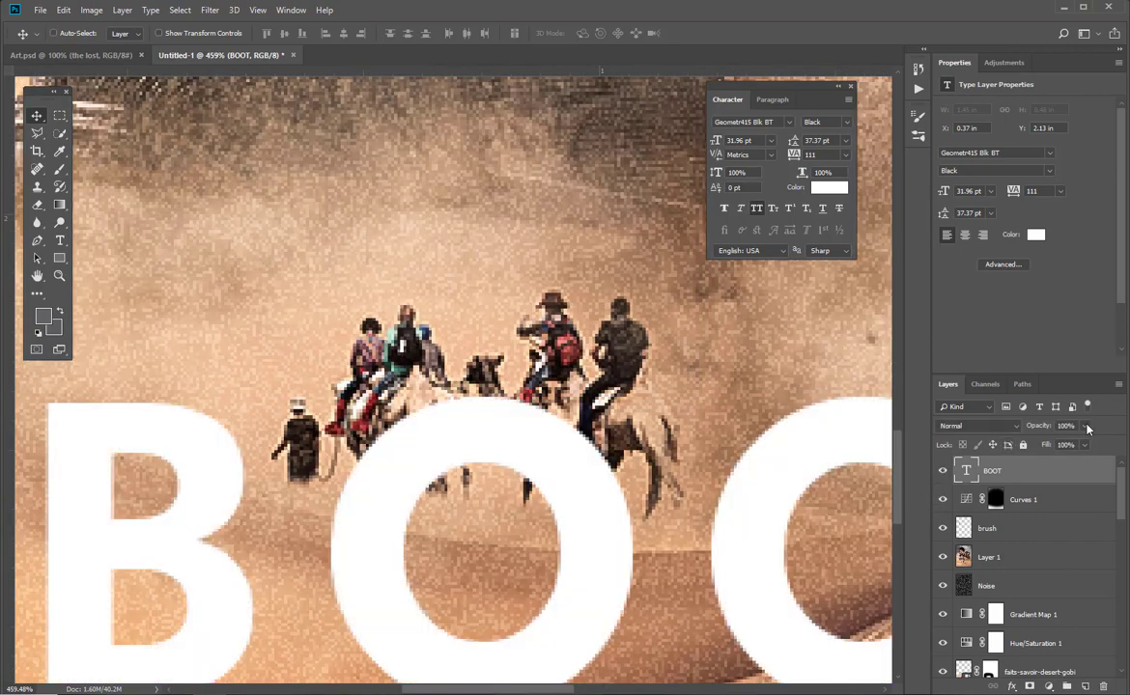
left_click(1084, 426)
left_click_drag(1088, 441, 1038, 441)
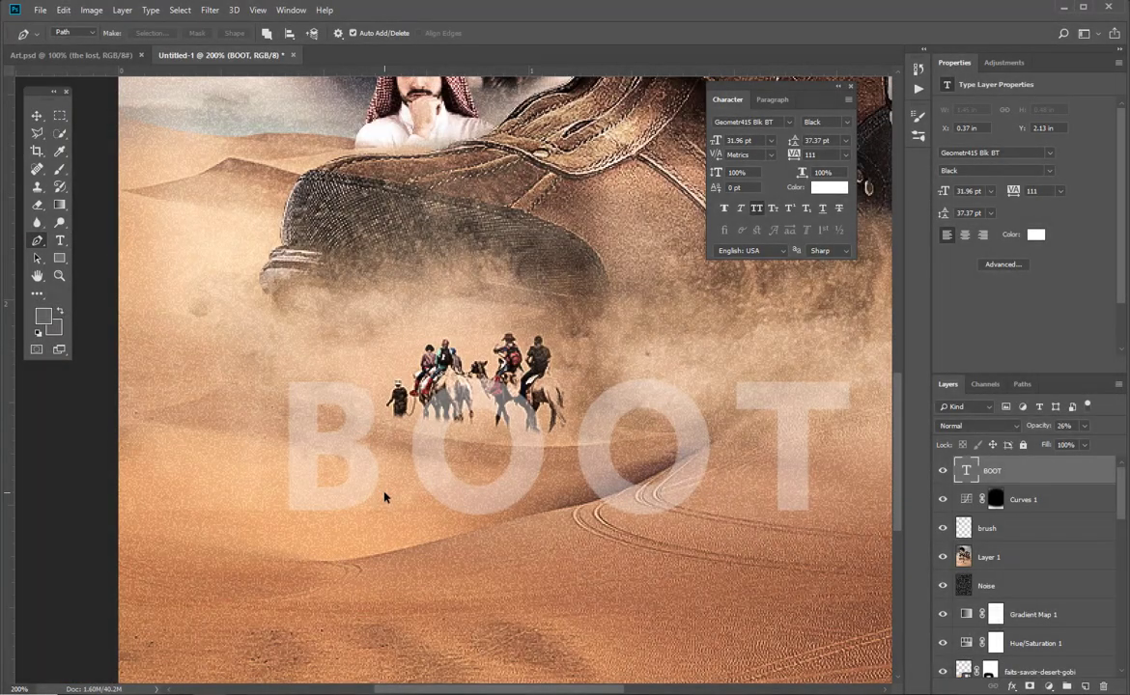
Move the BOOT title up to about X 0.34 in, Y 1.82 in, so its lower edge crosses the camel riders
key("v")
left_click_drag(532, 461, 520, 357)
key("space")
left_click_drag(596, 535, 515, 474)
left_click_drag(708, 323, 598, 399)
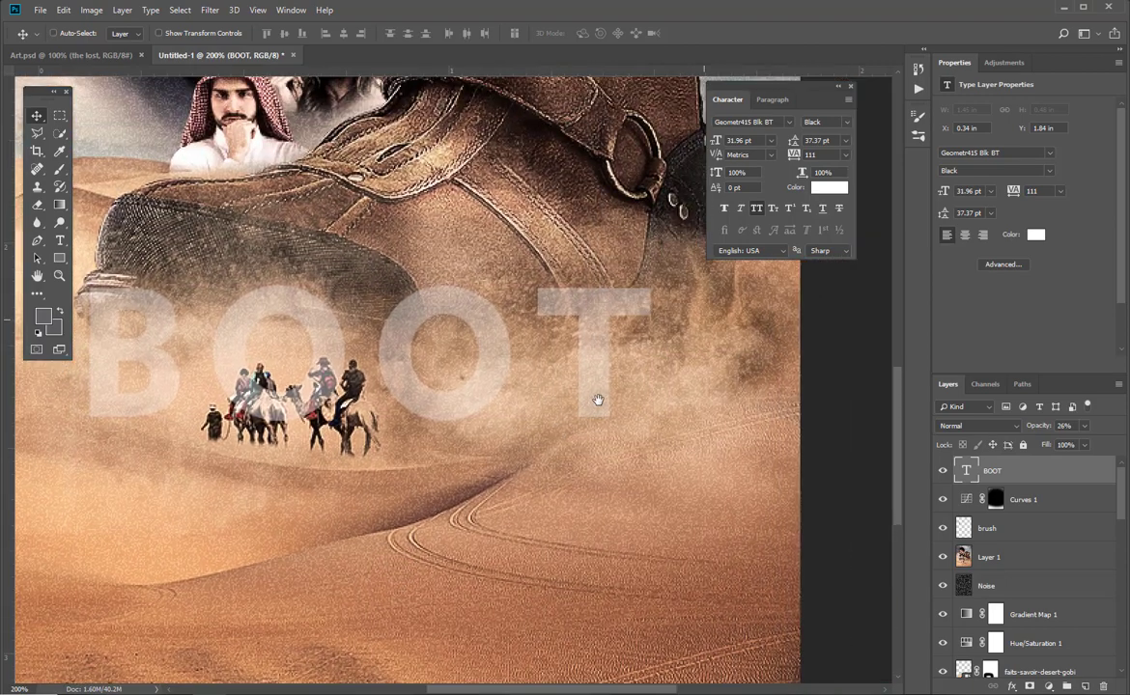
left_click_drag(295, 365, 293, 357)
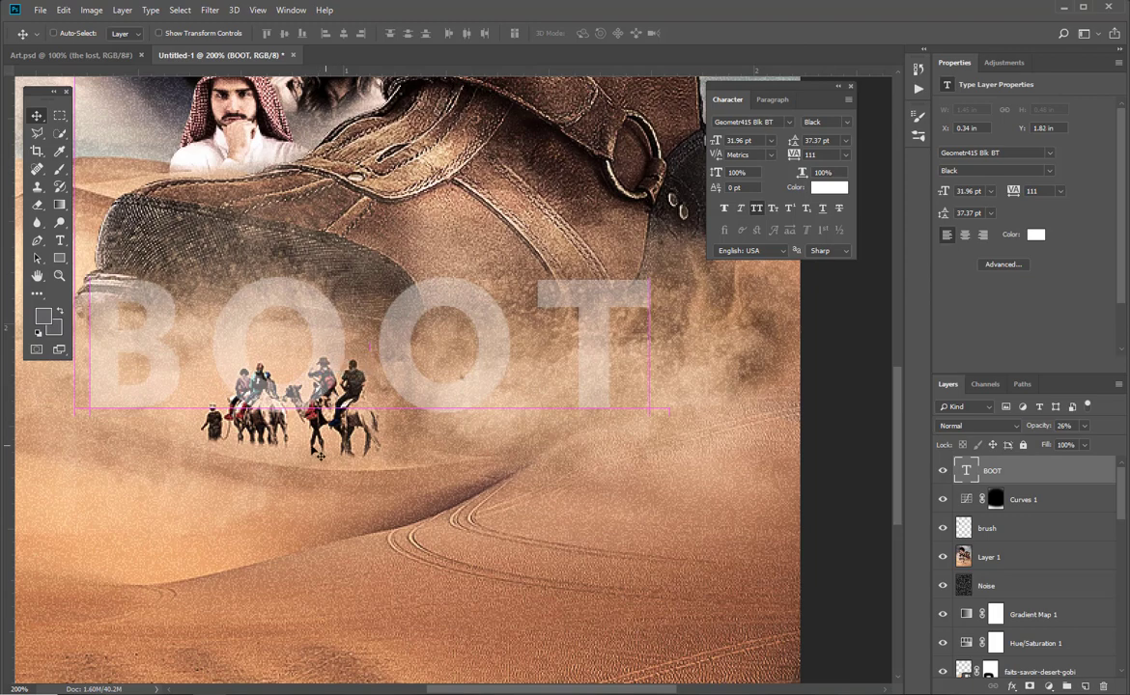
Start a Pen tool path tracing the heads and backs of the rider group on the first camel
key("ctrl+space")
left_click_drag(216, 372, 338, 468)
left_click_drag(485, 473, 435, 471)
key("p")
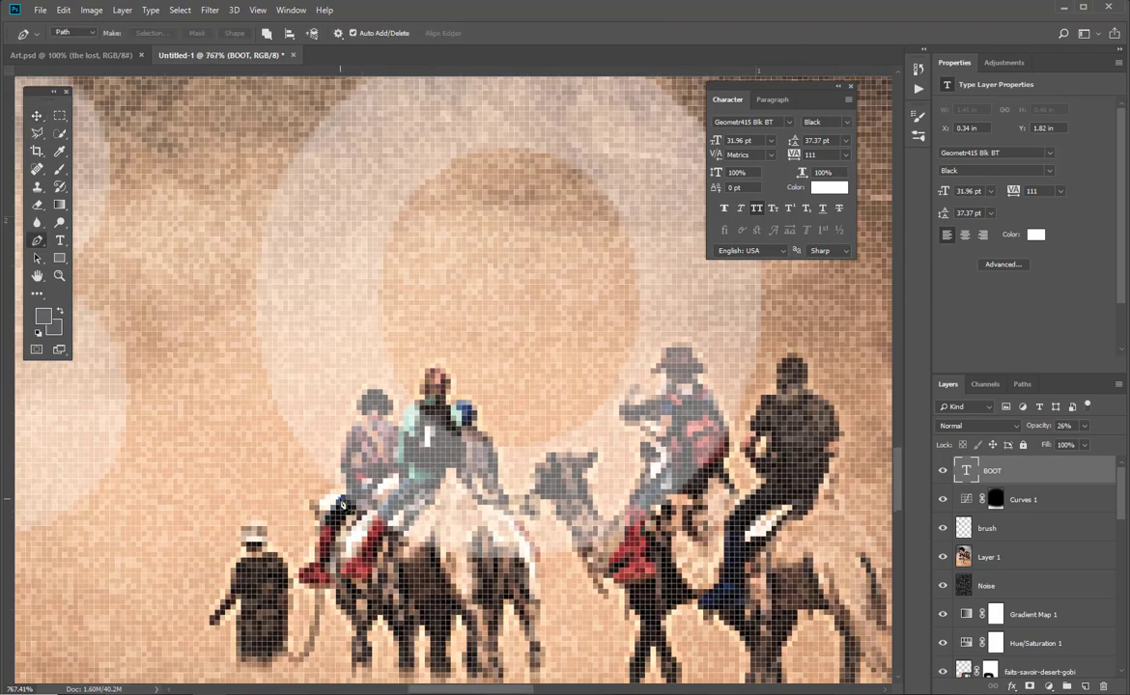
left_click(341, 499)
left_click_drag(340, 479, 394, 415)
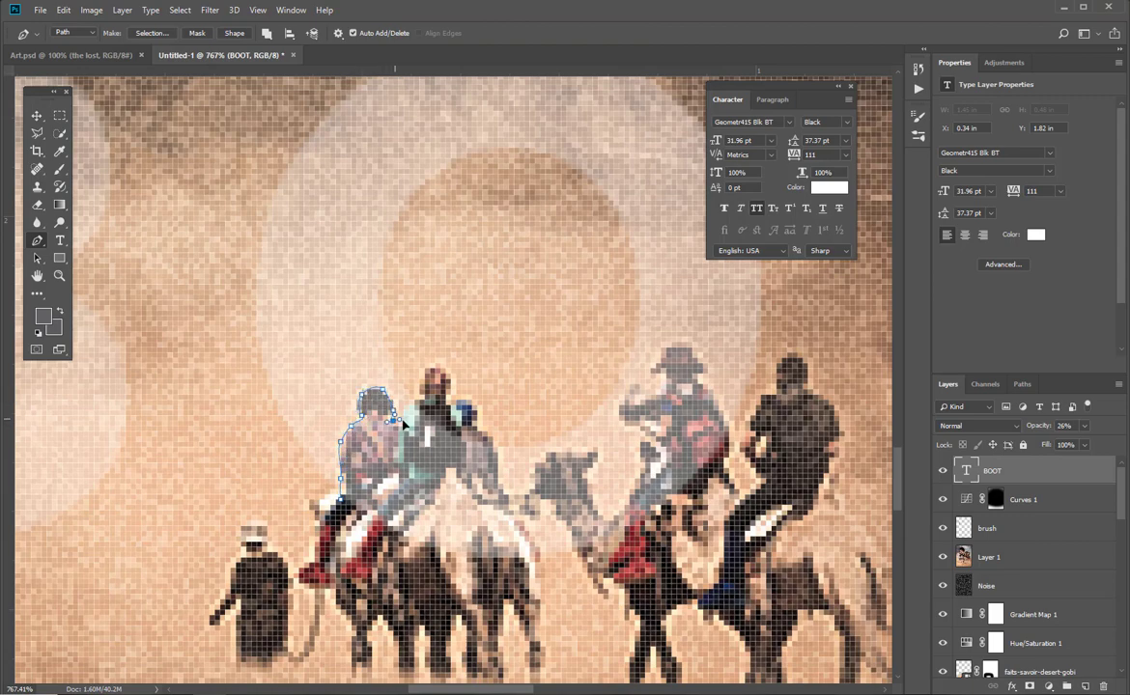
left_click(408, 404)
left_click_drag(442, 369, 449, 399)
left_click(467, 410)
left_click(494, 450)
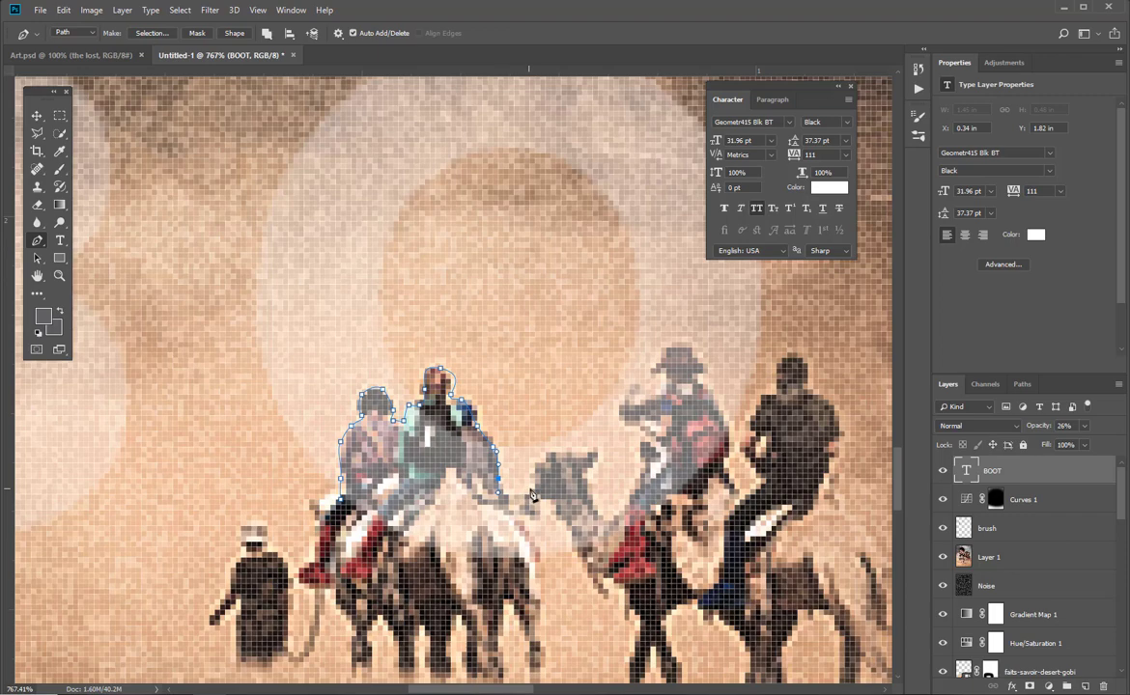
Continue the path around the second camel's head and down the front of its neck
left_click(538, 455)
left_click(555, 452)
left_click(569, 451)
left_click(582, 451)
left_click(597, 457)
left_click(588, 469)
left_click_drag(592, 510, 617, 515)
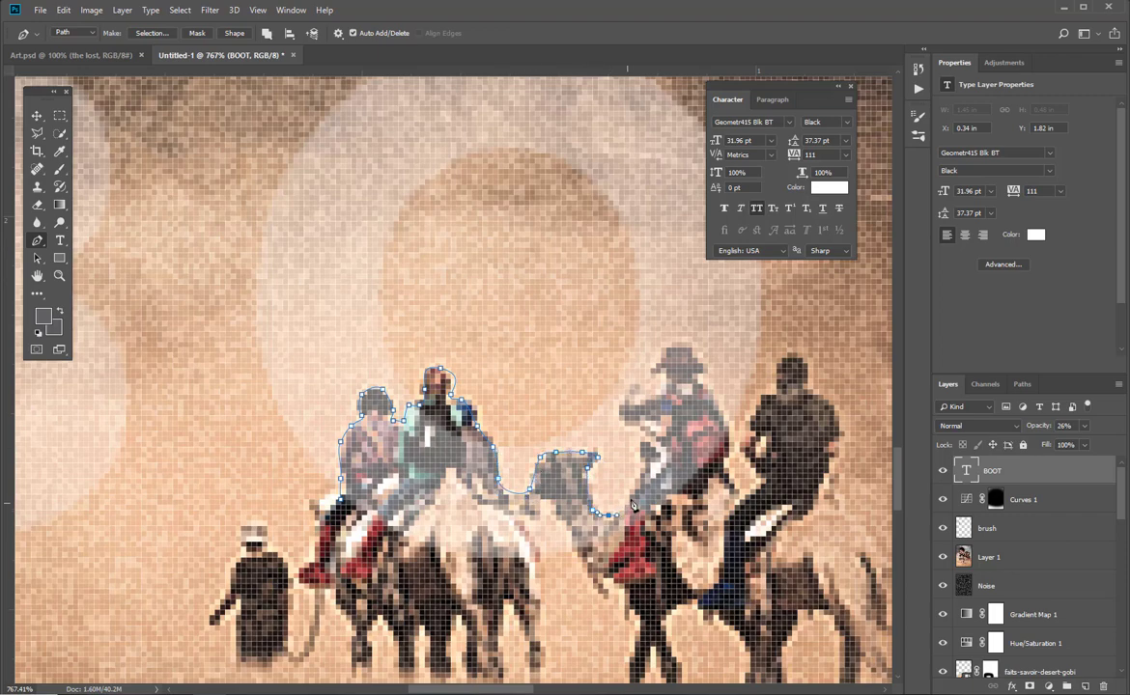
Trace the path around the raised arm, hat and back of the rider with the red backpack
left_click(633, 490)
left_click(640, 453)
left_click(645, 436)
left_click(630, 426)
left_click_drag(624, 405, 652, 370)
left_click(640, 404)
left_click(667, 380)
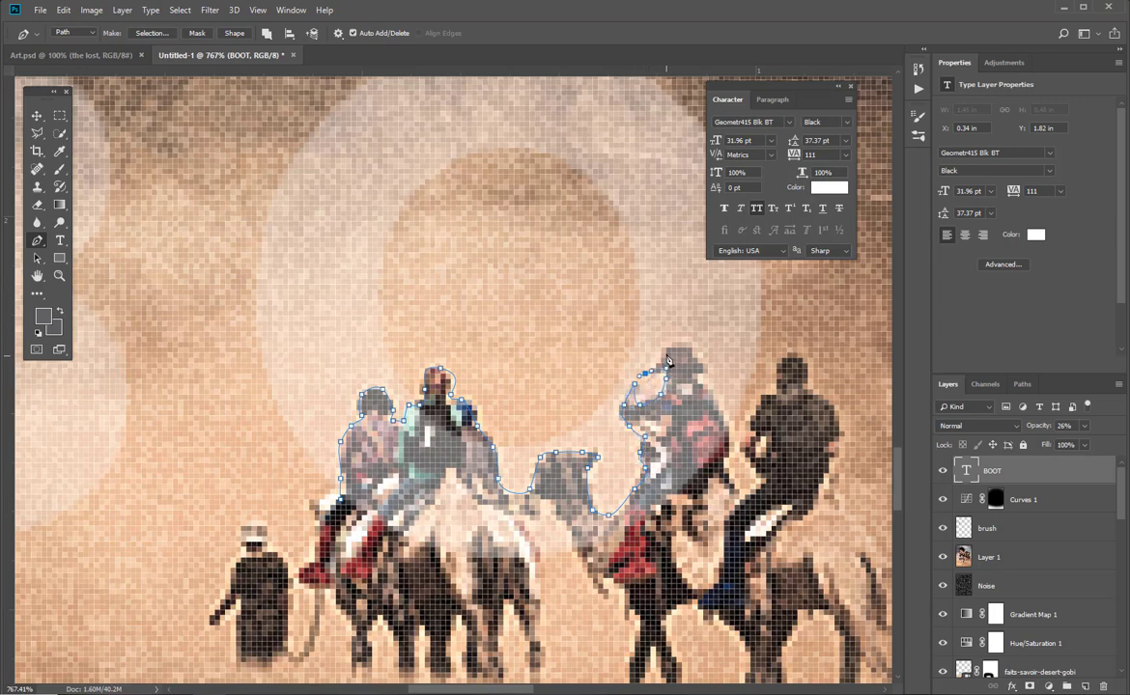
left_click(666, 344)
left_click_drag(686, 346, 695, 354)
left_click(705, 370)
left_click(708, 388)
left_click_drag(729, 415, 731, 422)
left_click_drag(744, 473, 743, 499)
Run the path back through the camels' bodies and close it at its starting point
left_click_drag(693, 614, 650, 516)
left_click(559, 527)
left_click(543, 474)
left_click_drag(527, 443, 471, 417)
left_click_drag(475, 427, 494, 481)
left_click(469, 497)
left_click(426, 503)
left_click(381, 506)
left_click(349, 491)
left_click(316, 469)
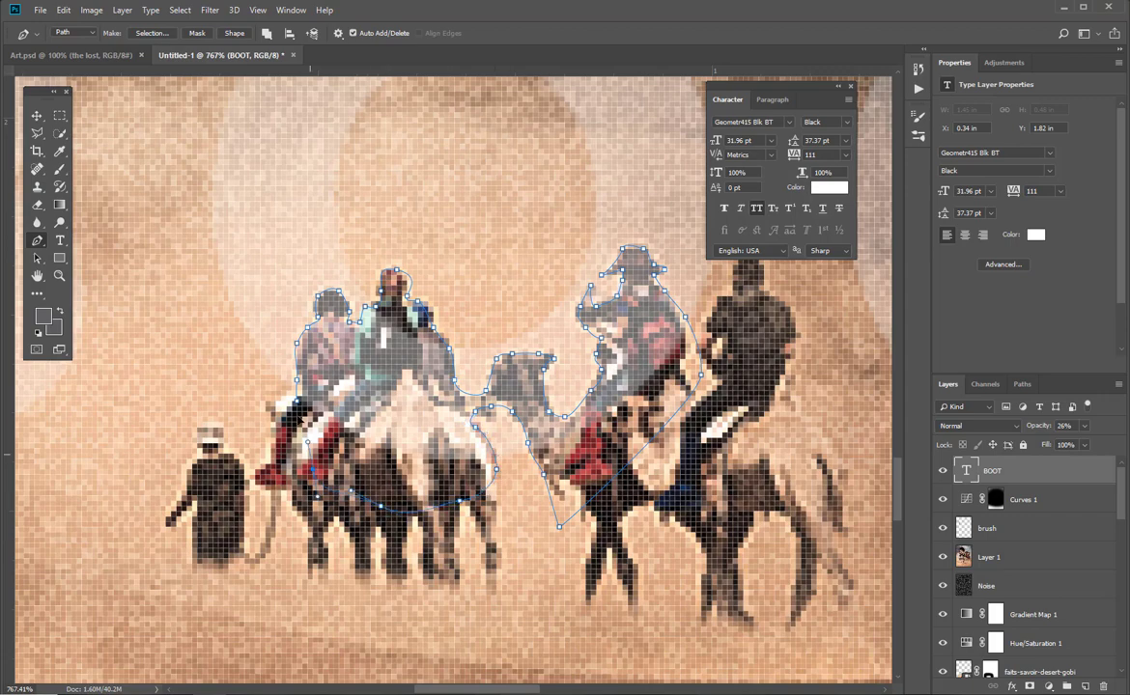
left_click(299, 407)
Convert the path to a selection and mask the selected riders out of the BOOT title so they stand in front of it
right_click(407, 371)
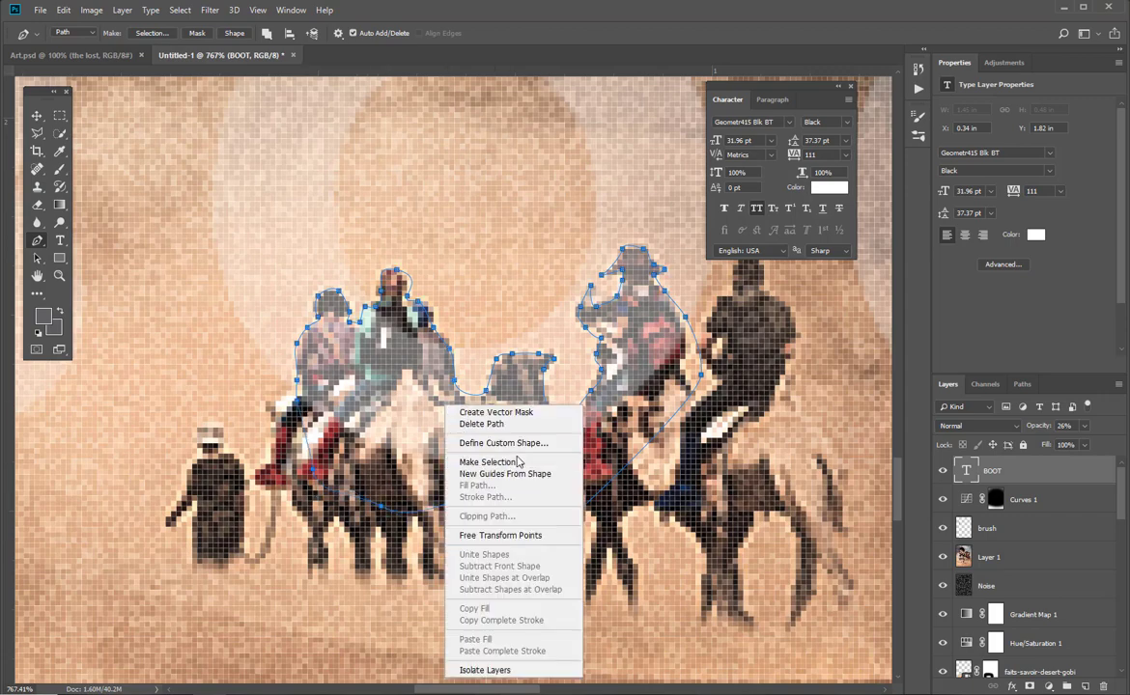
left_click(461, 423)
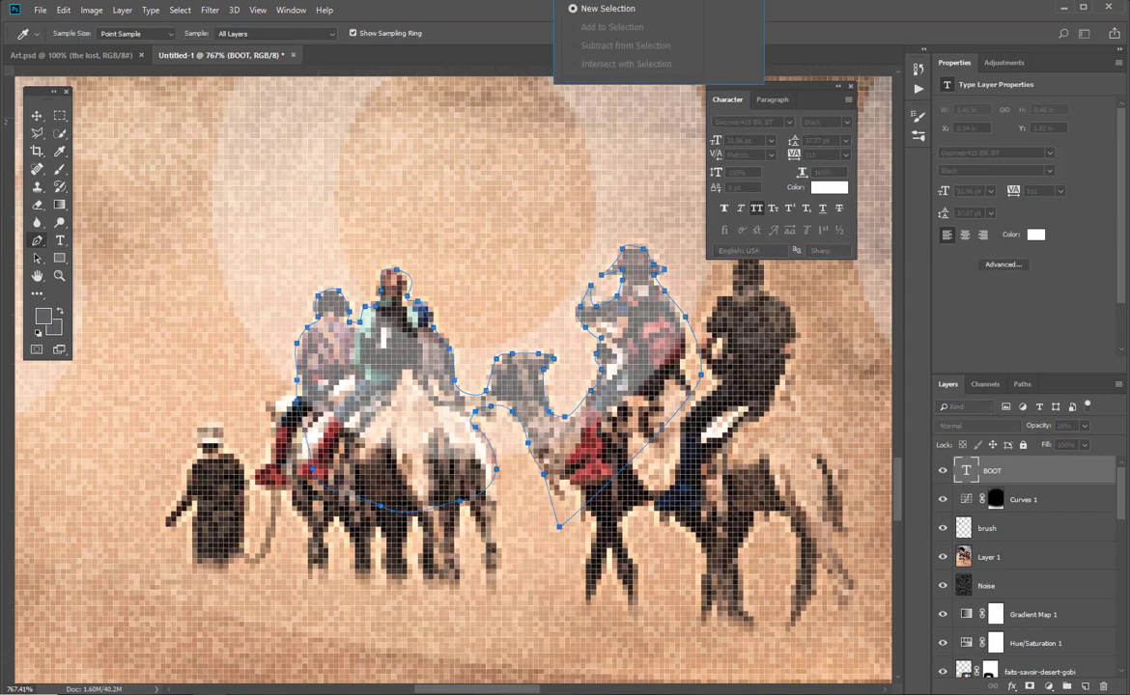
key("Return")
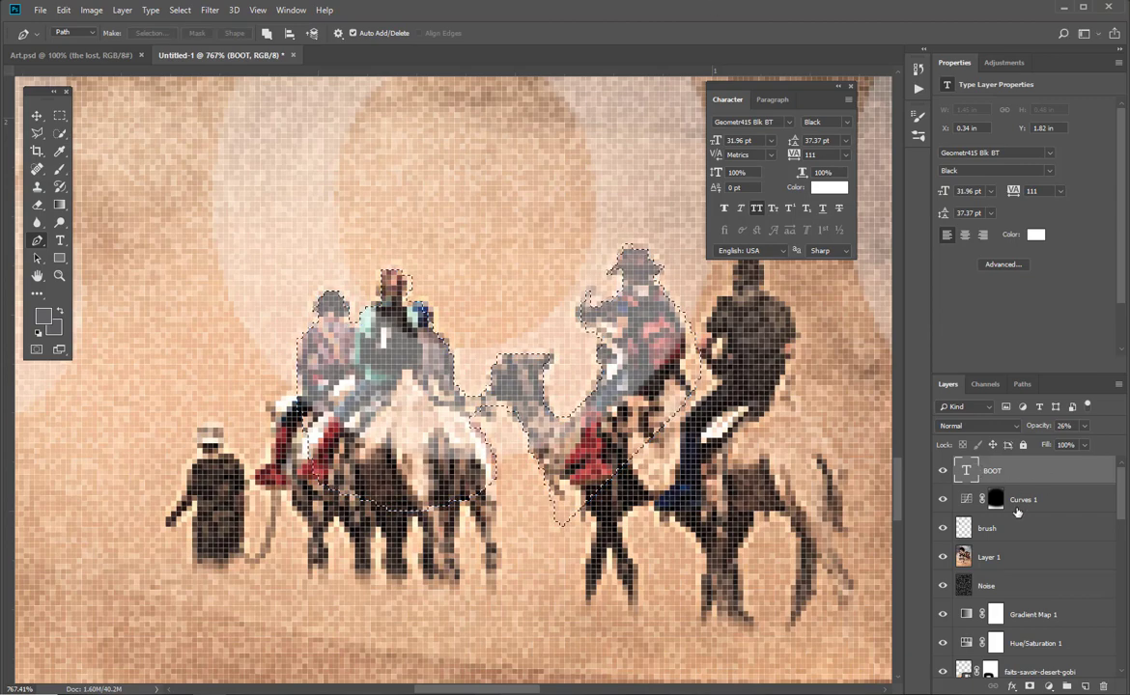
left_click(1022, 499)
left_click(1030, 686)
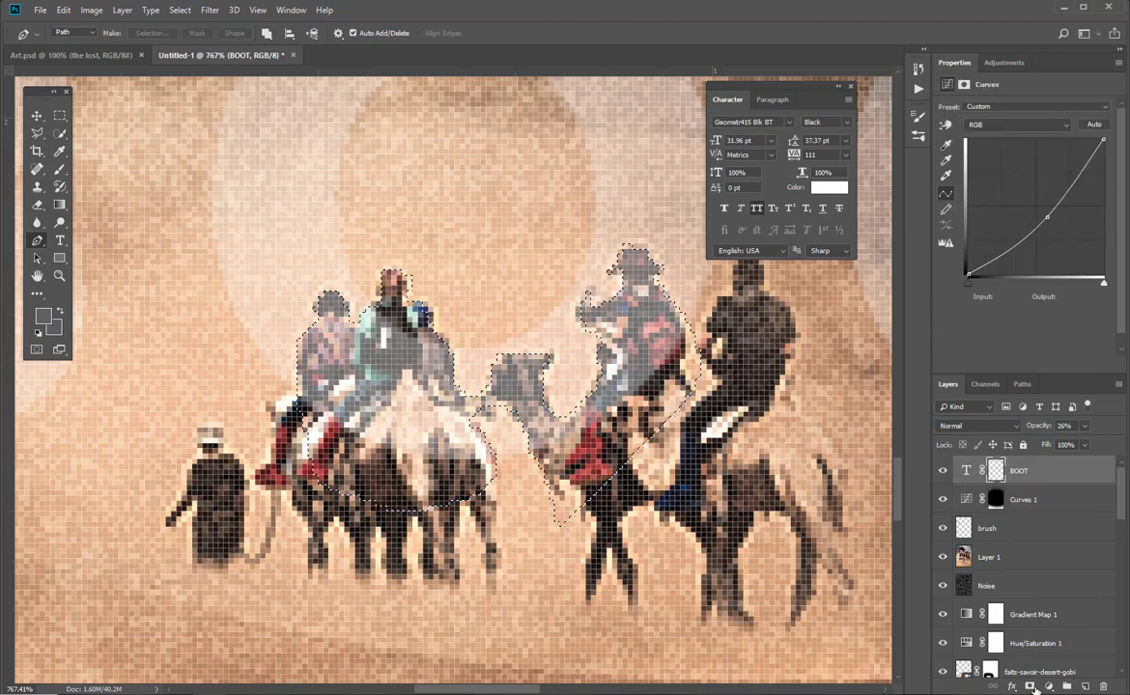
key("ctrl+z")
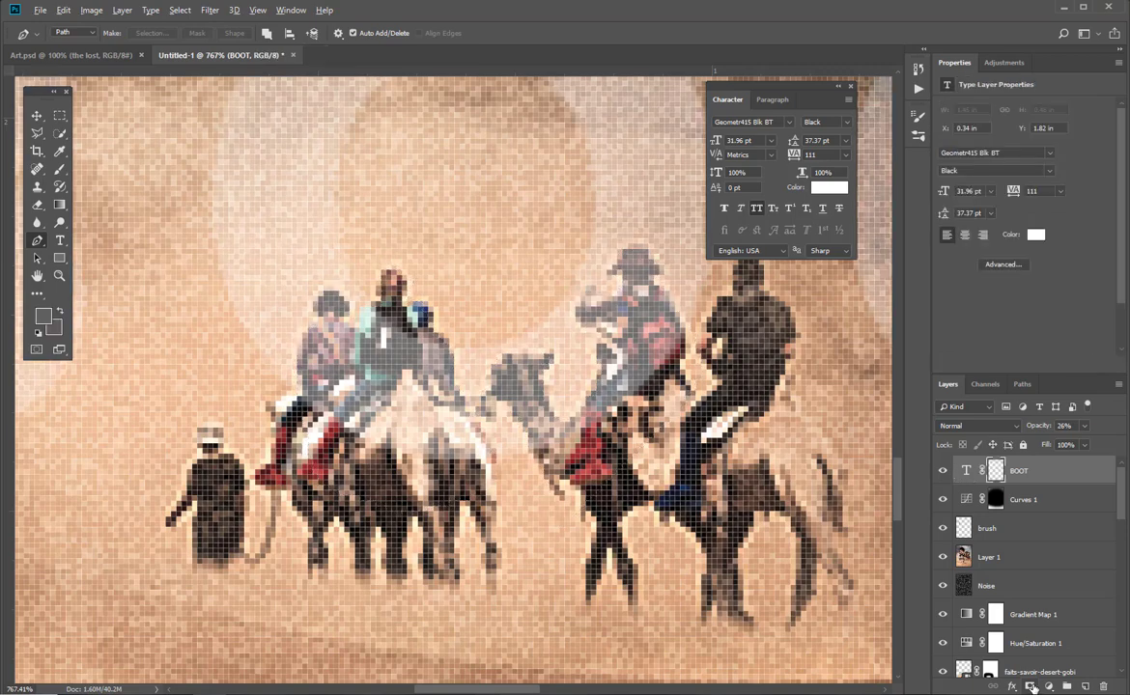
left_click(1029, 687)
Raise the BOOT title layer's opacity to 100%
left_click(1082, 425)
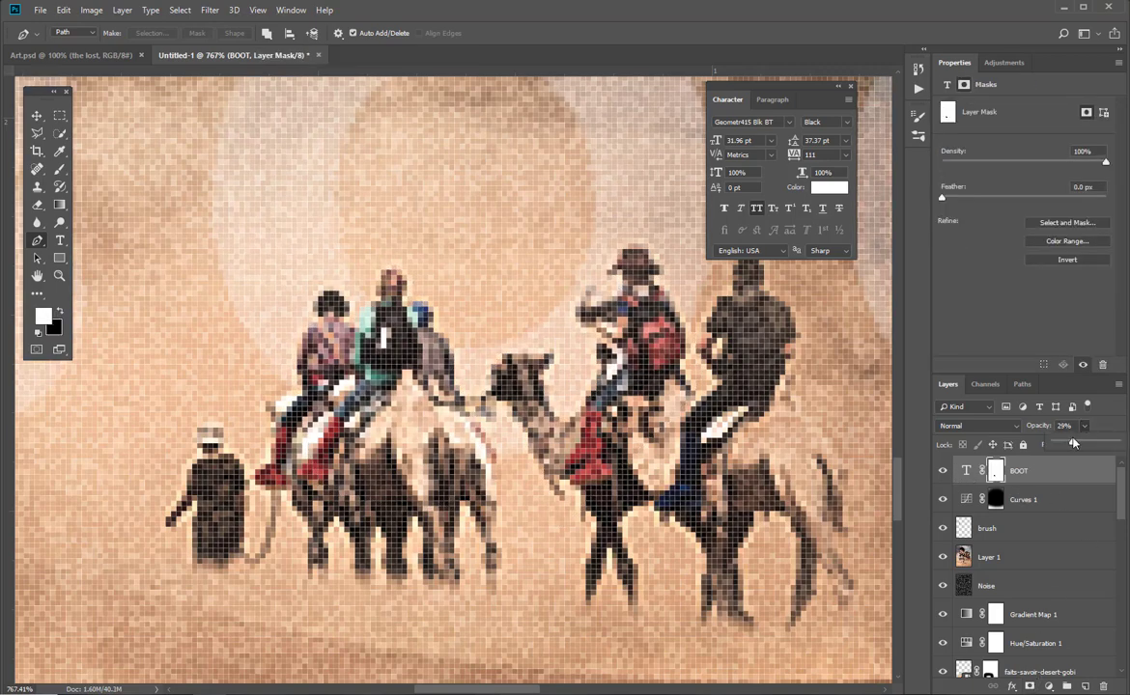
left_click_drag(1072, 442, 1121, 442)
key("v")
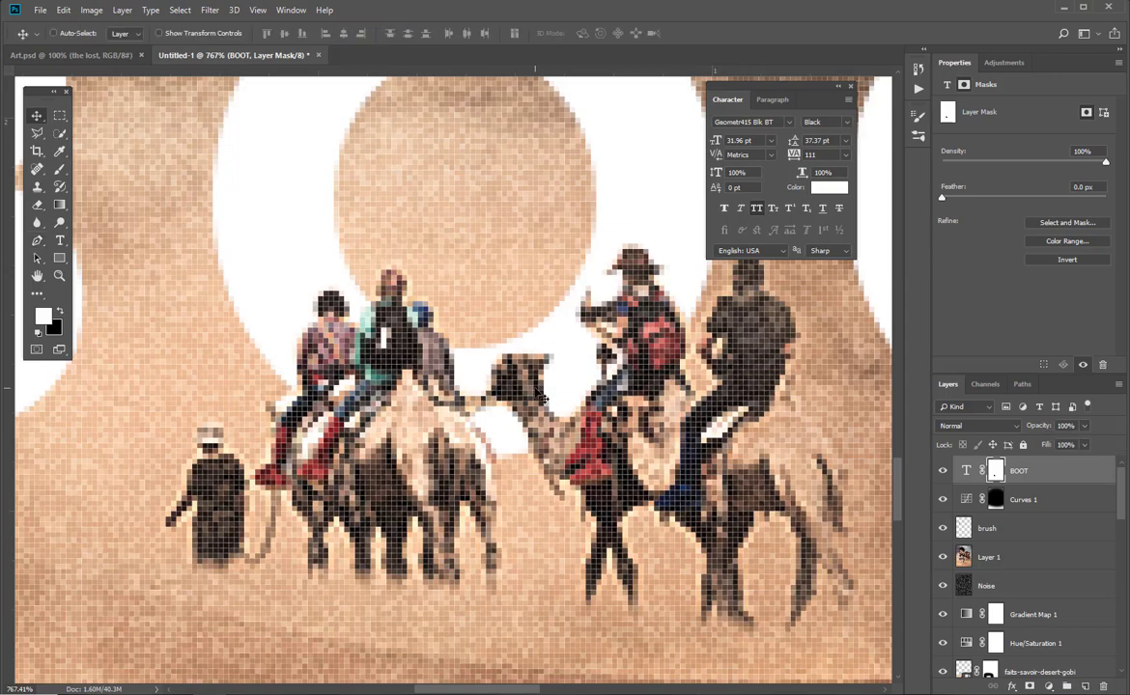
scroll(540, 398, "down", 8)
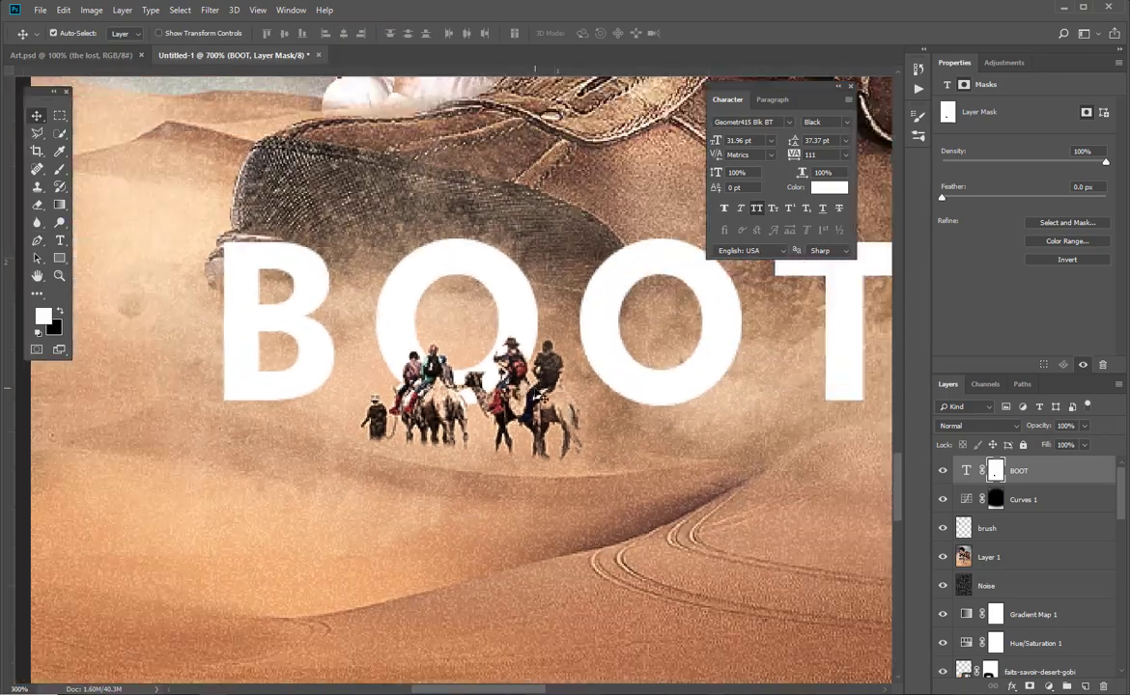
scroll(541, 398, "down", 6)
scroll(539, 395, "up", 3)
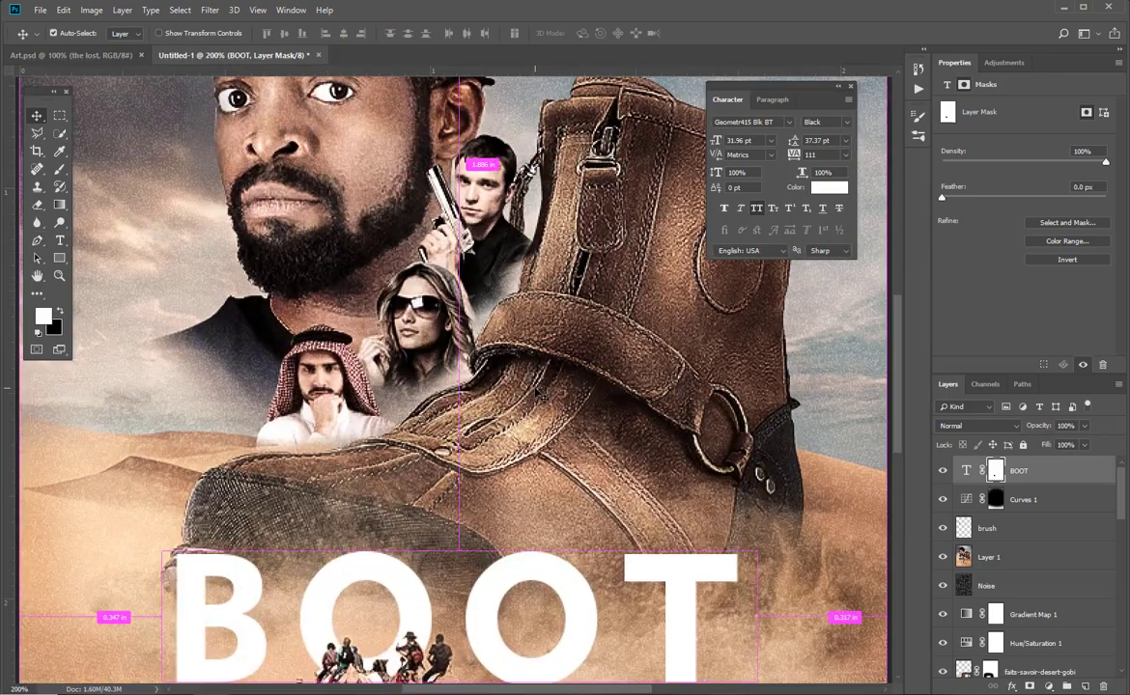
Add the white 14 pt title text THE LOST above the BOOT title
left_click_drag(405, 515, 423, 364)
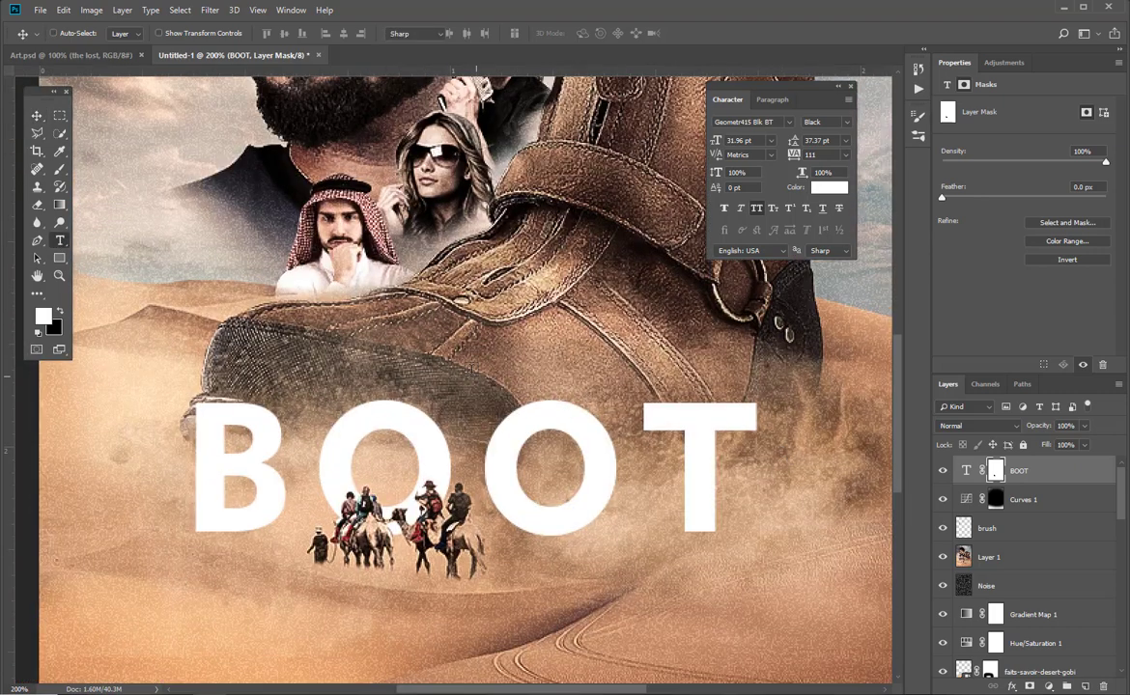
key("t")
left_click(437, 359)
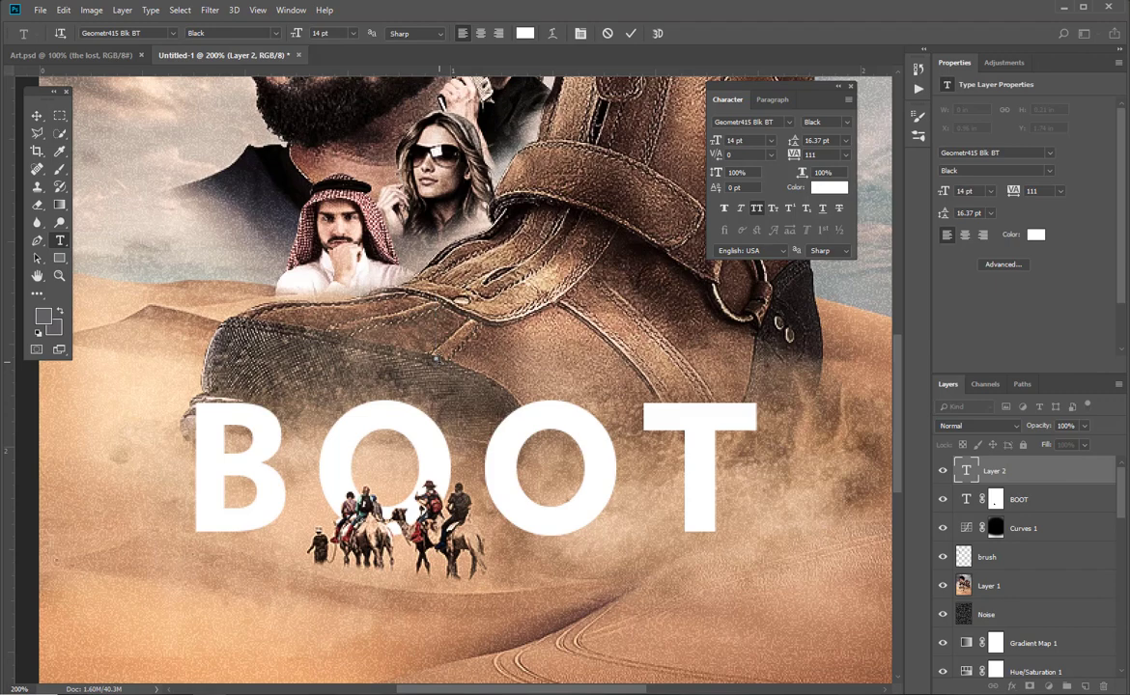
type("THE")
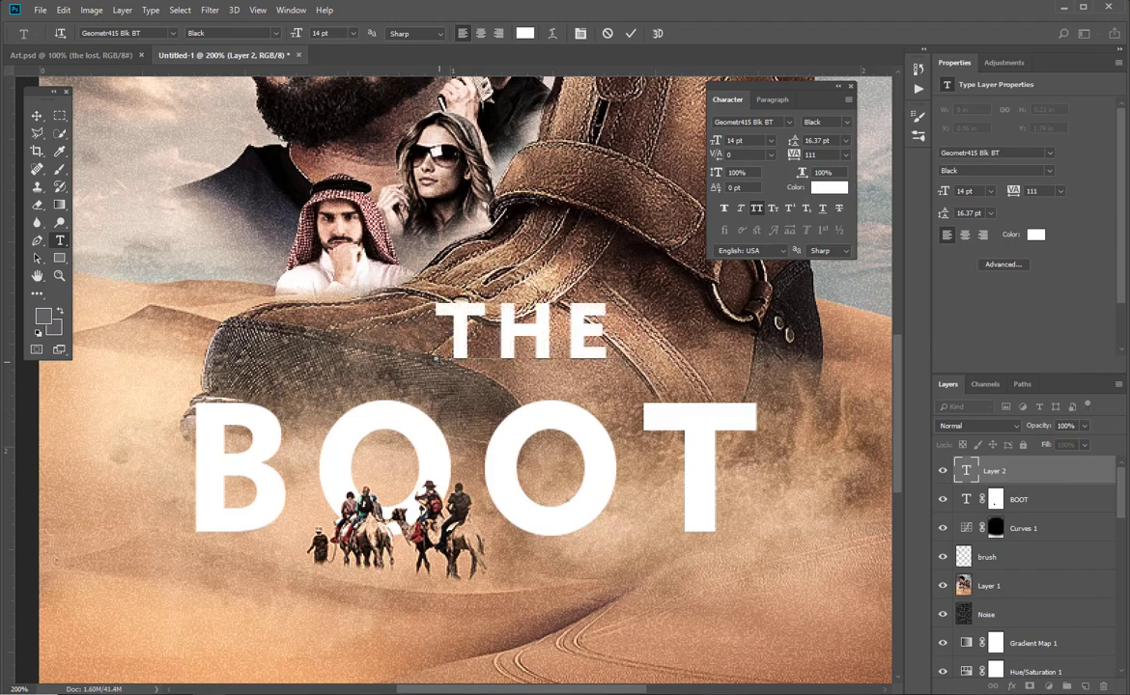
type(" LOST")
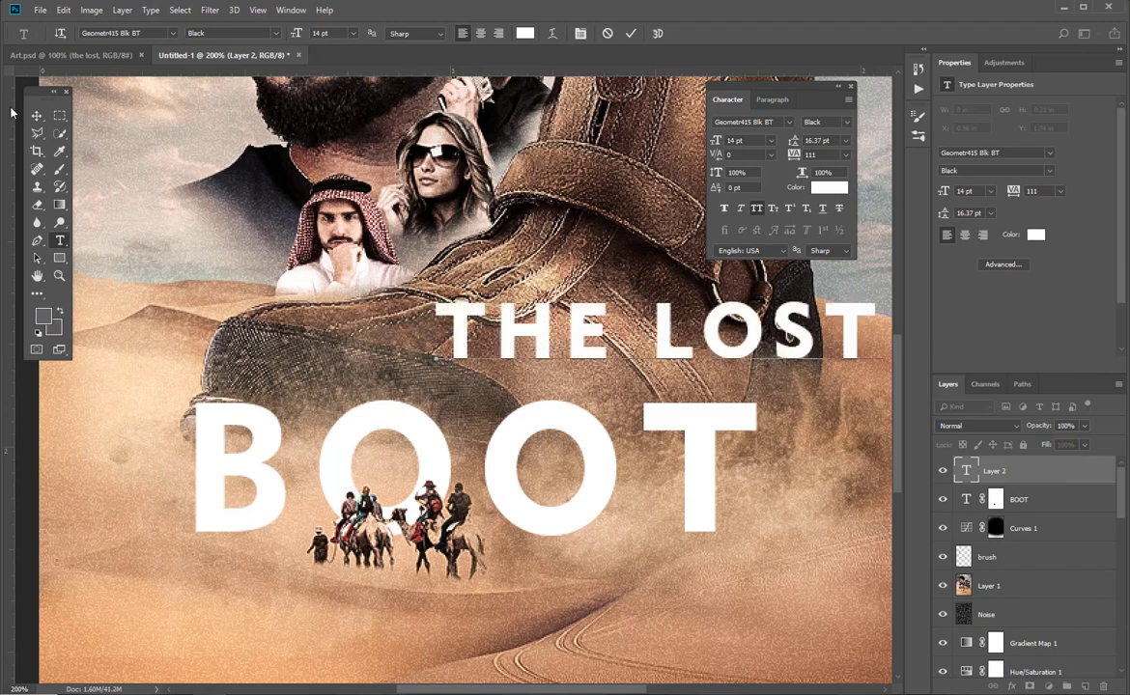
left_click(37, 115)
Scale THE LOST down to about 8.34 pt and centre it above the BOOT title
key("ctrl+t")
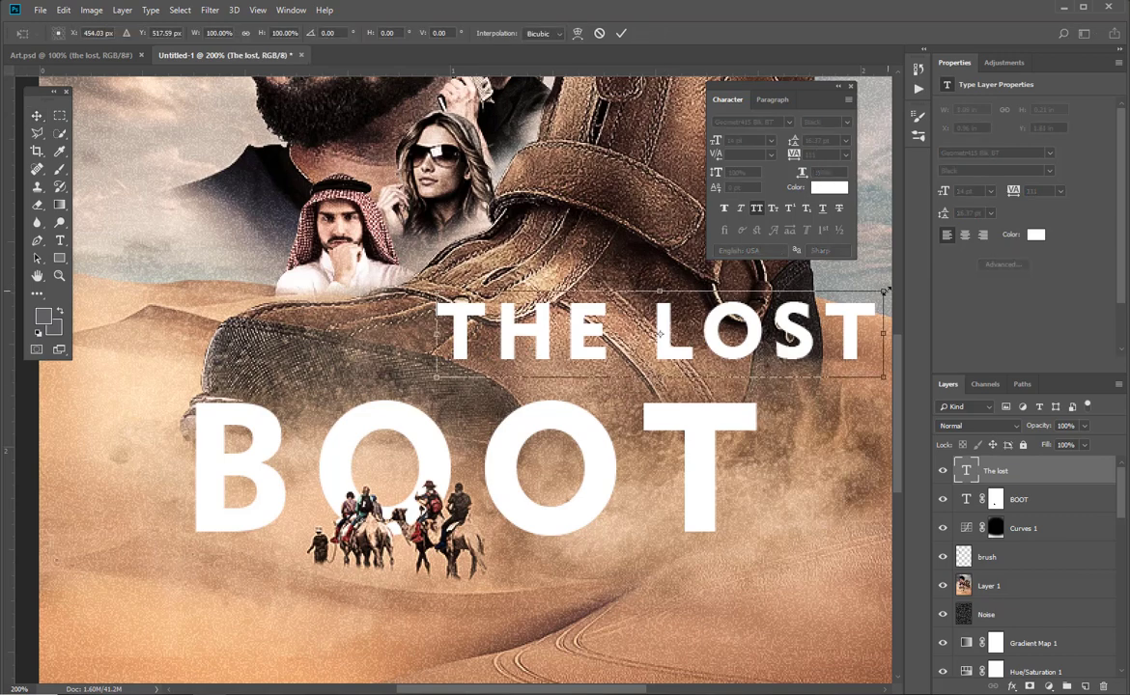
left_click_drag(887, 290, 802, 310)
left_click_drag(735, 341, 564, 361)
left_click_drag(633, 325, 620, 328)
key("Return")
mouse_move(540, 378)
left_mouse_down()
mouse_move(534, 367)
mouse_move(525, 379)
left_mouse_up()
key("ctrl+minus")
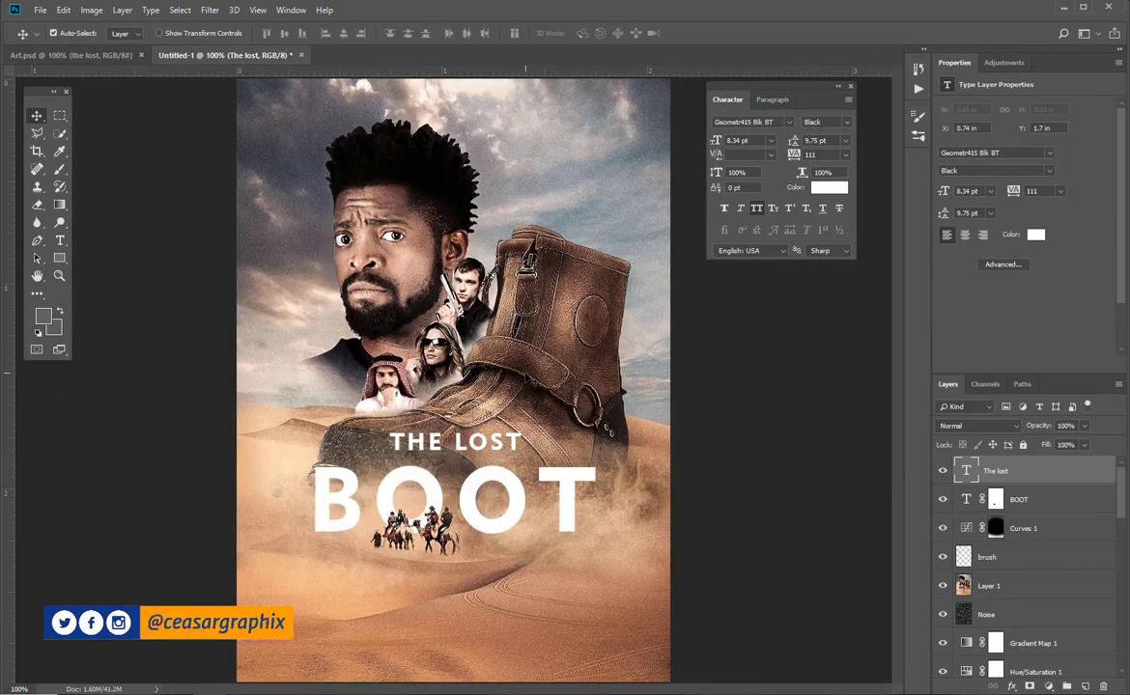
key("ctrl+minus")
key("ctrl+plus")
Place the credits-new image from the Excercise Files folder on the poster and move it to the poster's bottom edge
mouse_move(242, 692)
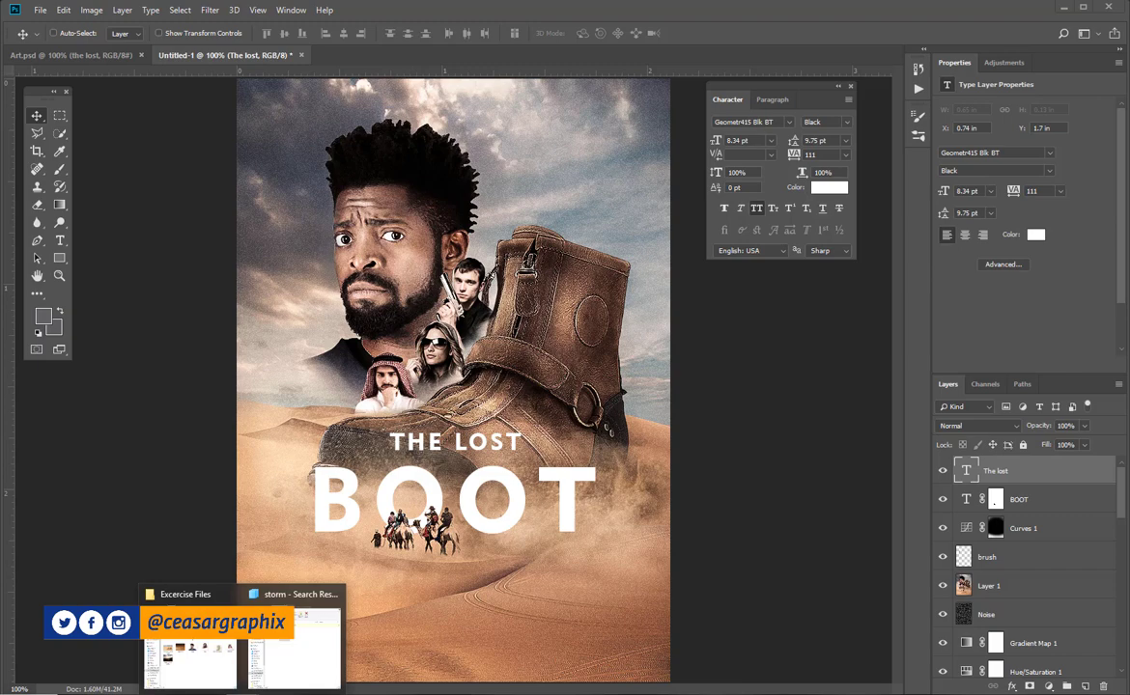
left_click(193, 642)
left_click_drag(821, 318, 122, 400)
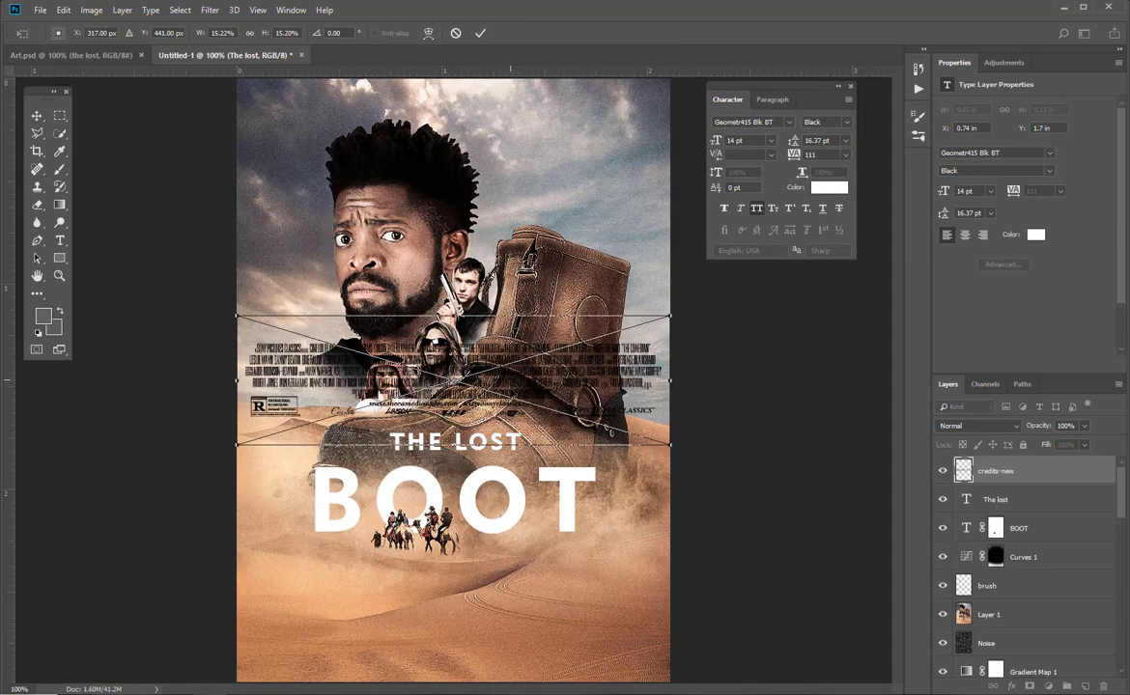
left_click_drag(502, 384, 500, 613)
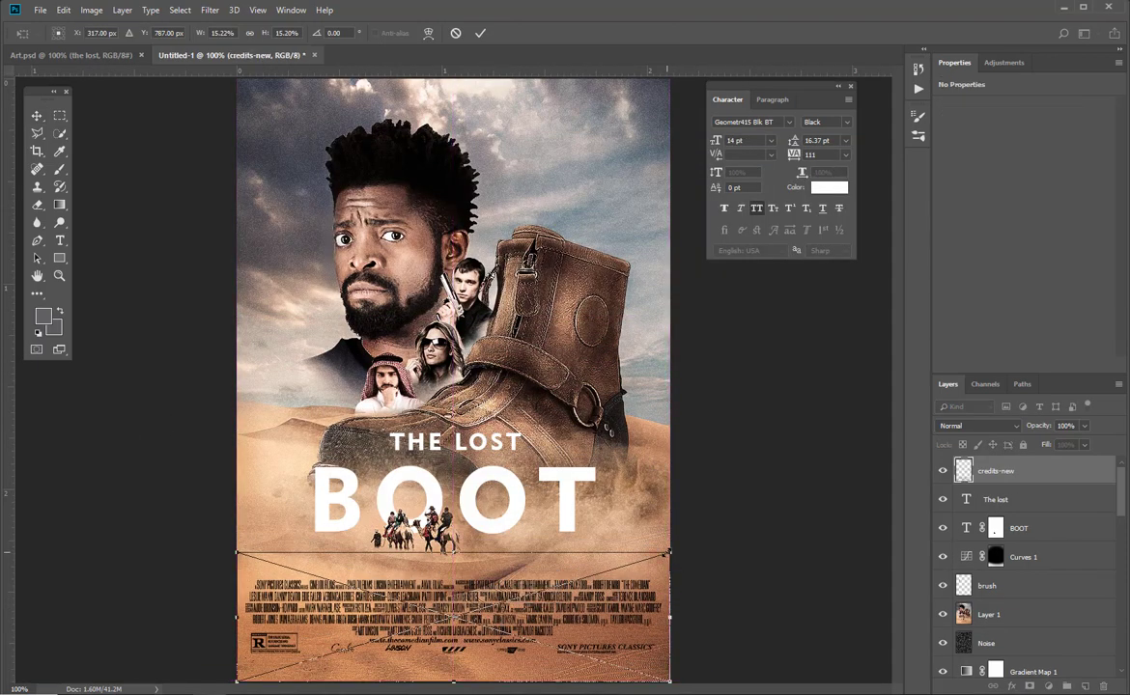
Scale the credits block down to about 12.4% and position it centred on the sand below the camel riders
left_click_drag(666, 553, 630, 564)
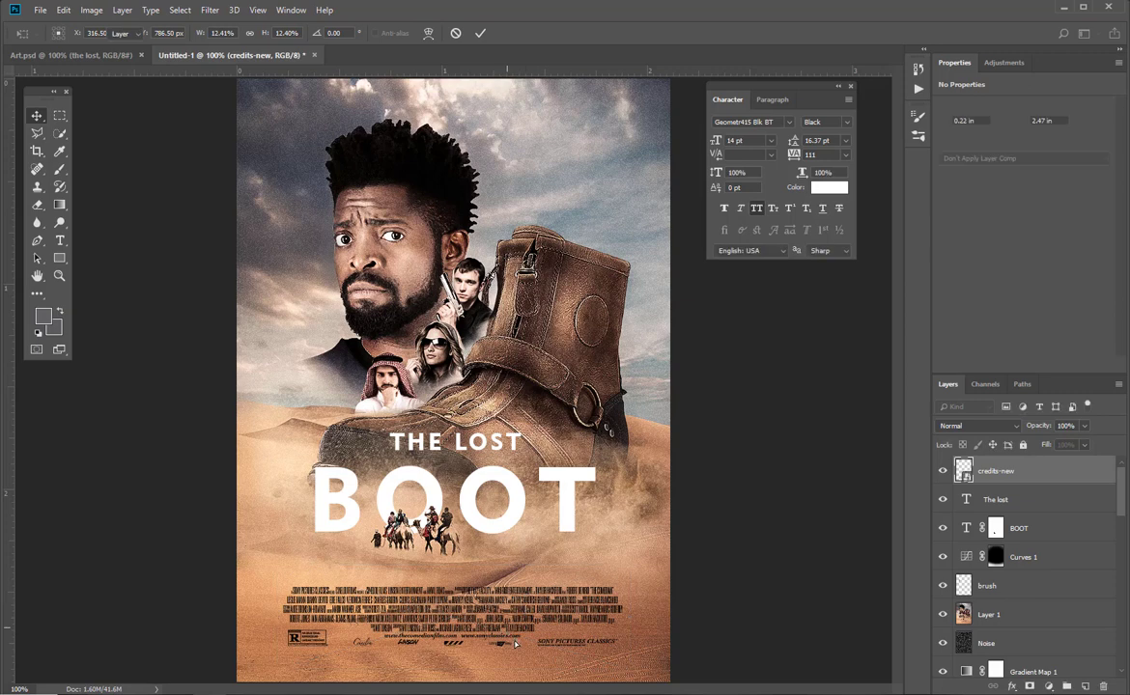
key("Return")
left_click_drag(514, 645, 528, 639)
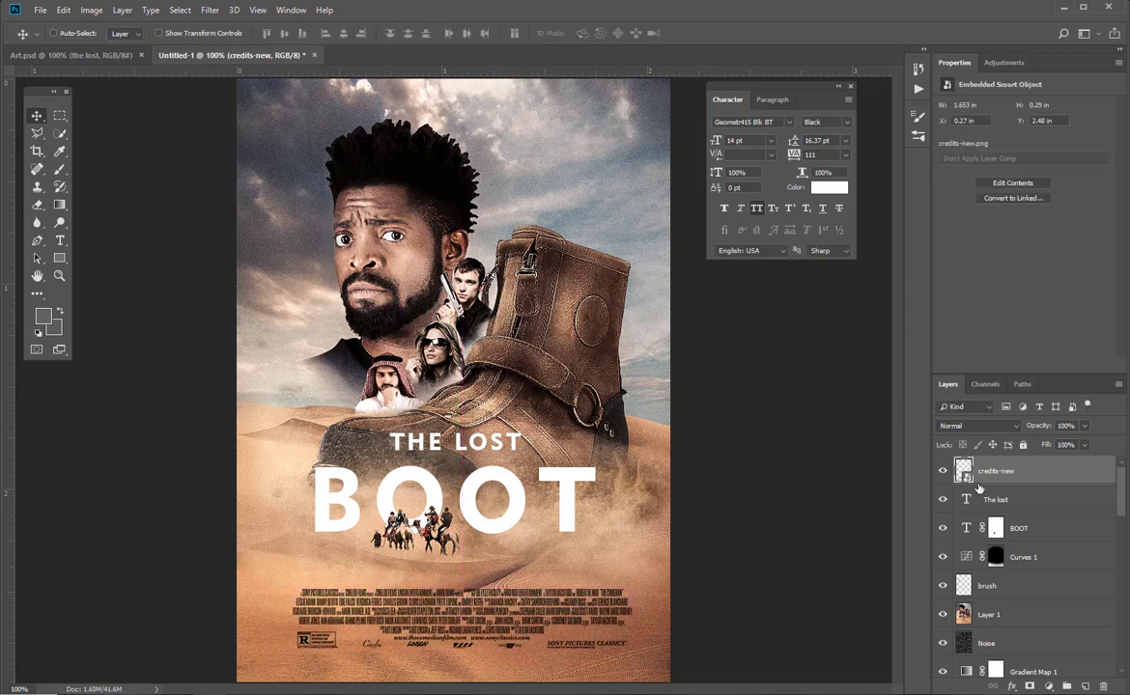
Apply a white Color Overlay in Normal mode at 100% opacity to the credits-new layer
left_click(1014, 687)
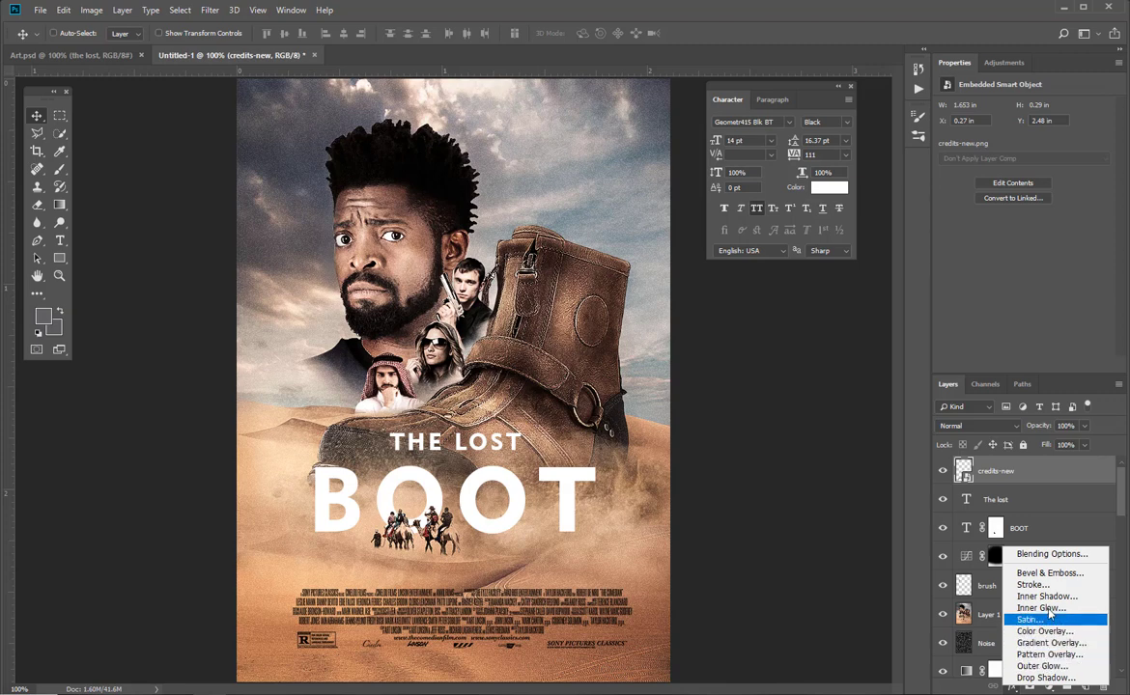
left_click(1049, 632)
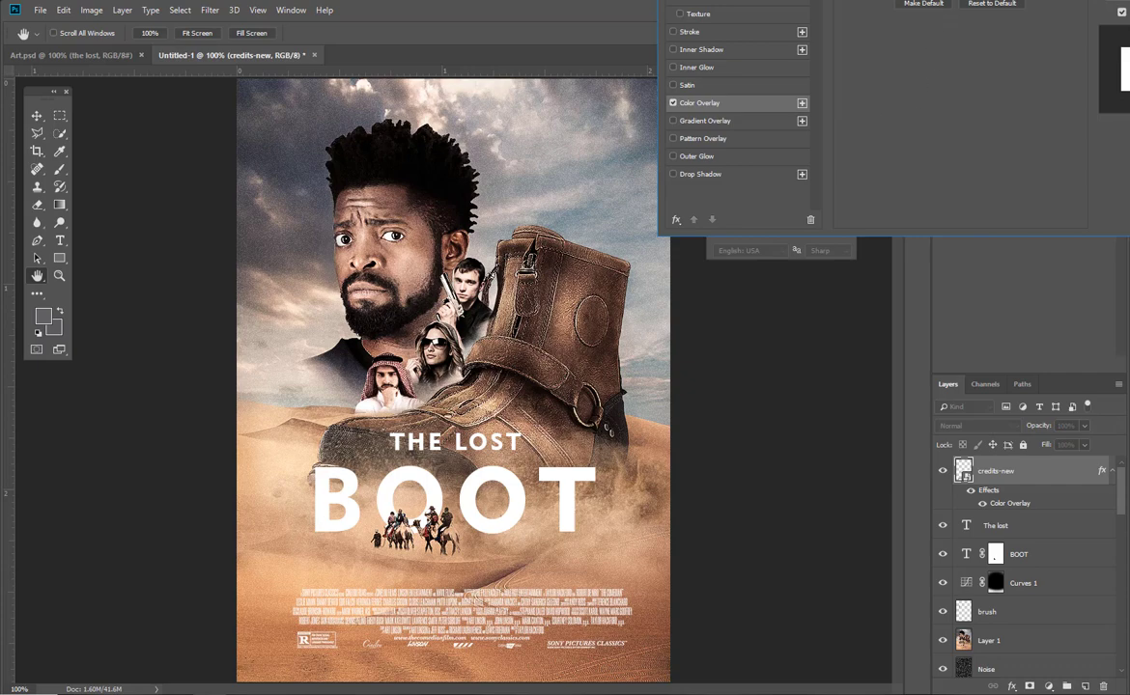
left_click_drag(716, 1, 582, 138)
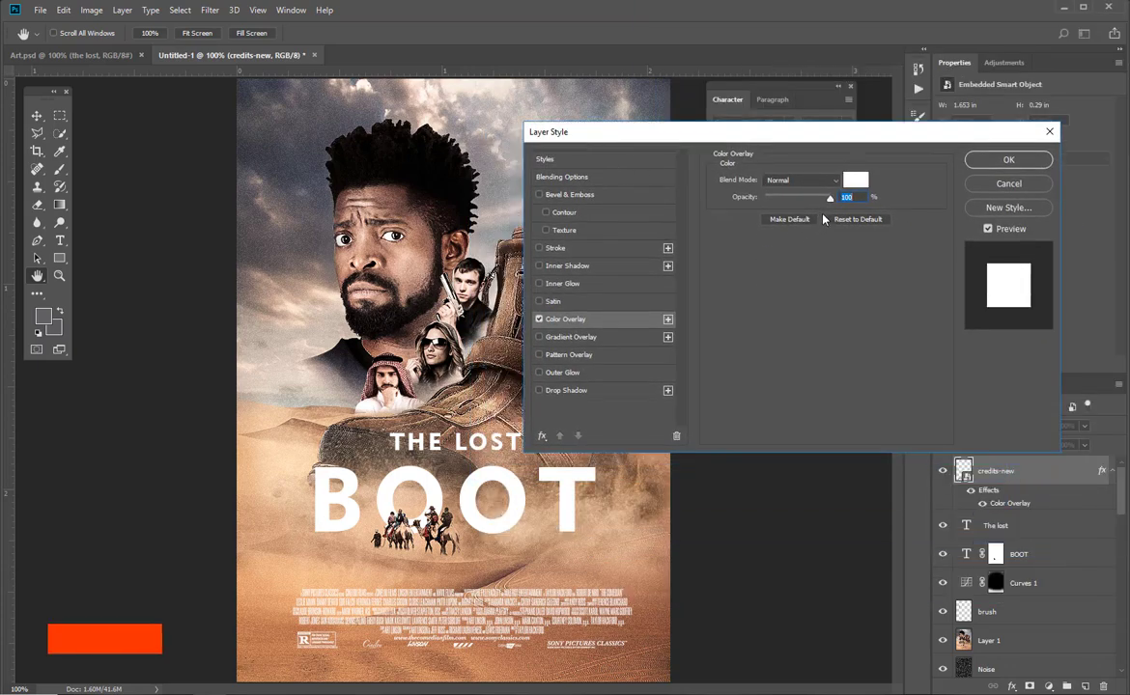
left_click(1009, 161)
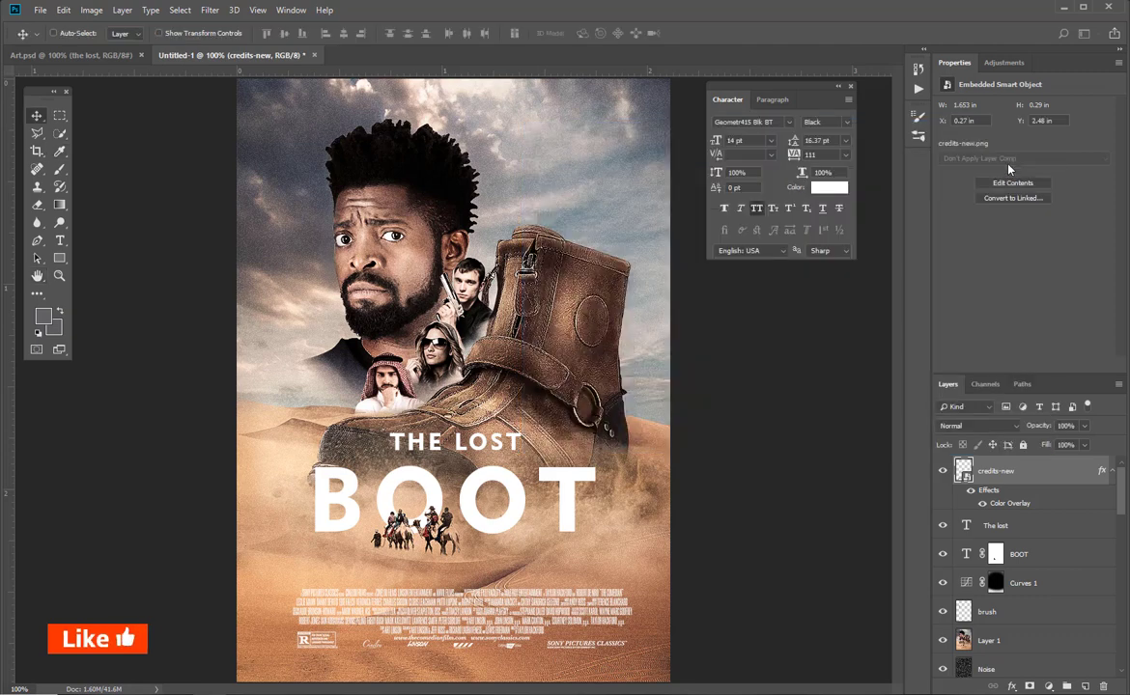
Darken the Curves 1 vignette by pulling its RGB curve point down to about input 182, output 96
scroll(1029, 541, "down", 3)
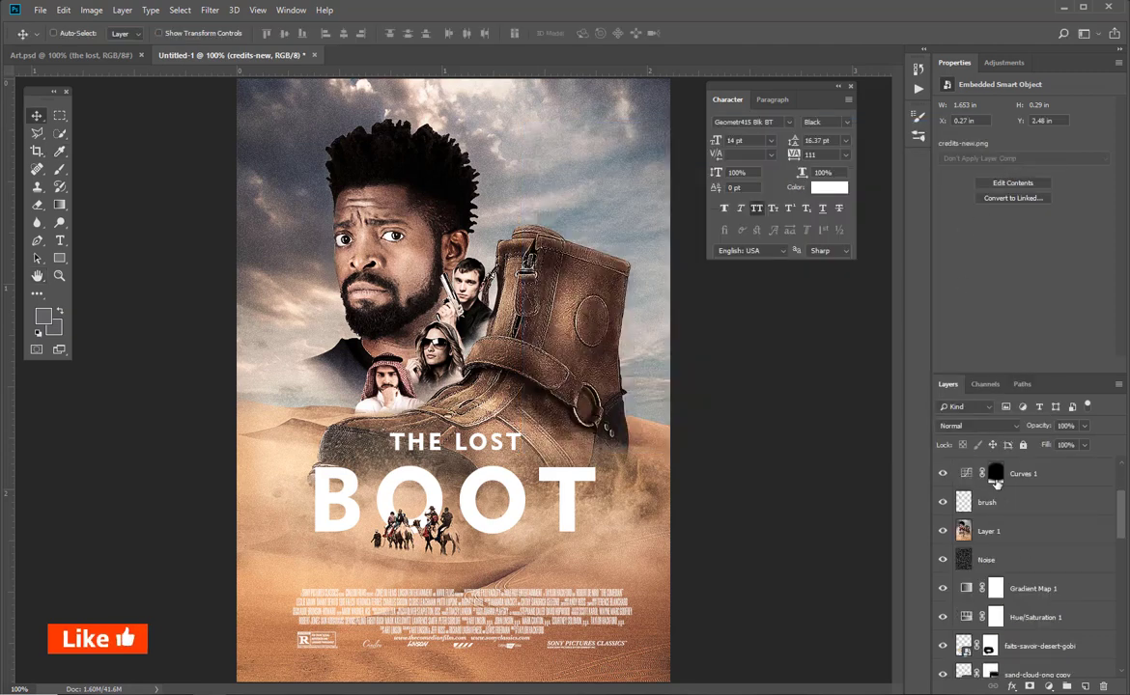
key("alt+bracketleft")
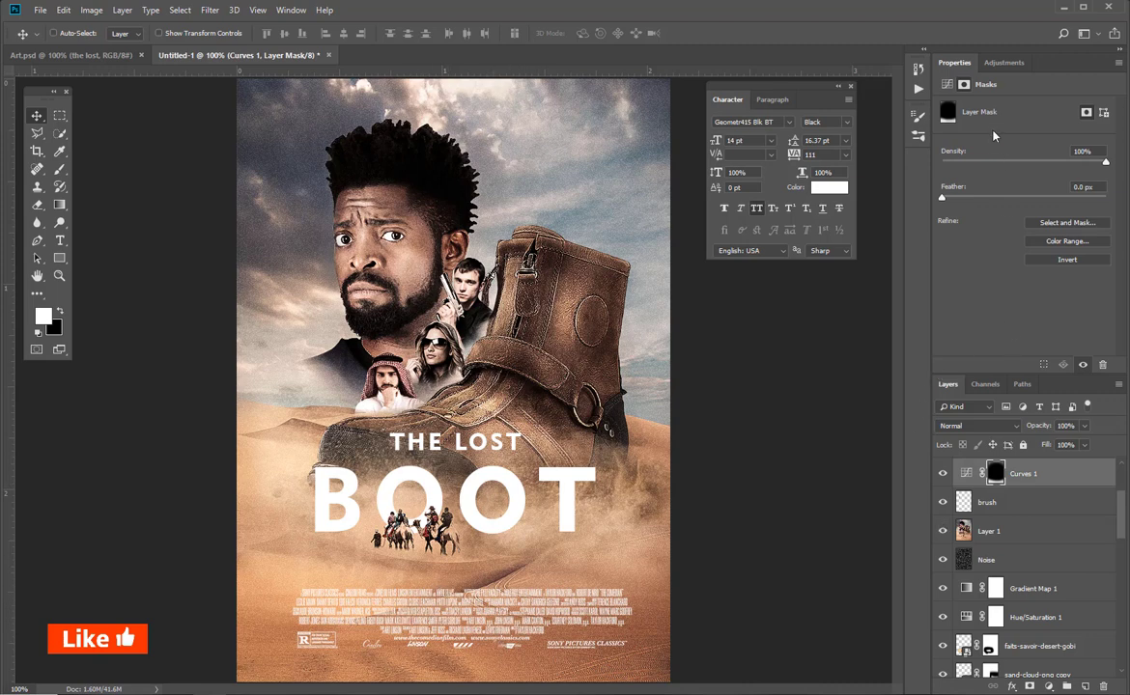
left_click(947, 85)
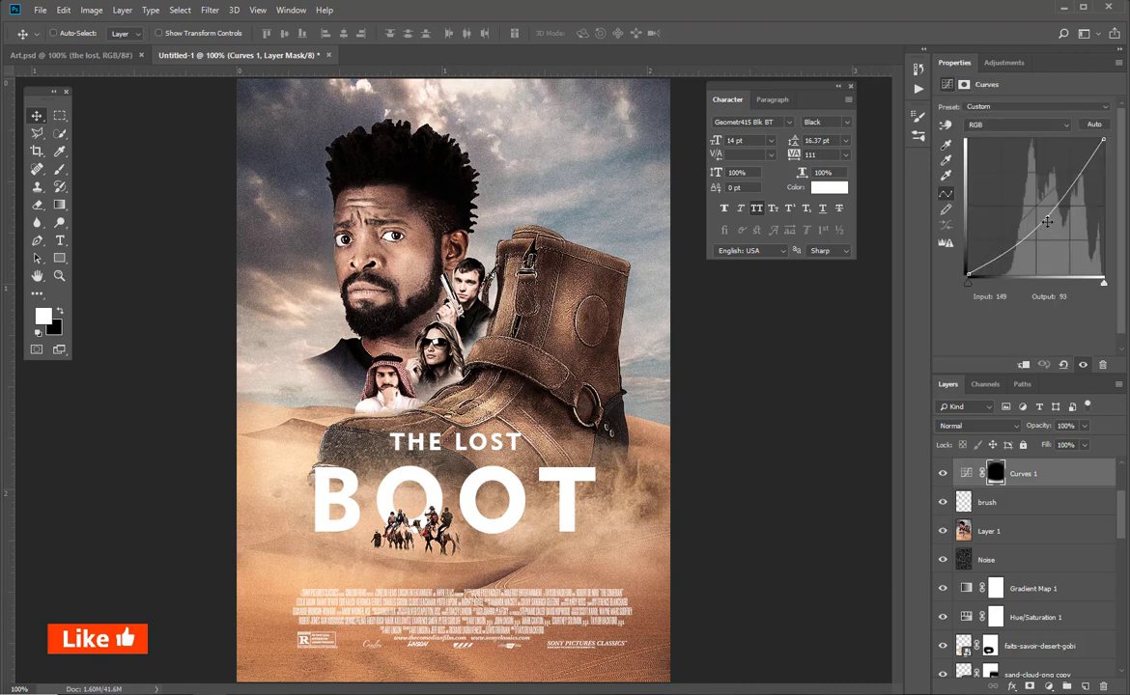
left_click_drag(1047, 222, 1062, 228)
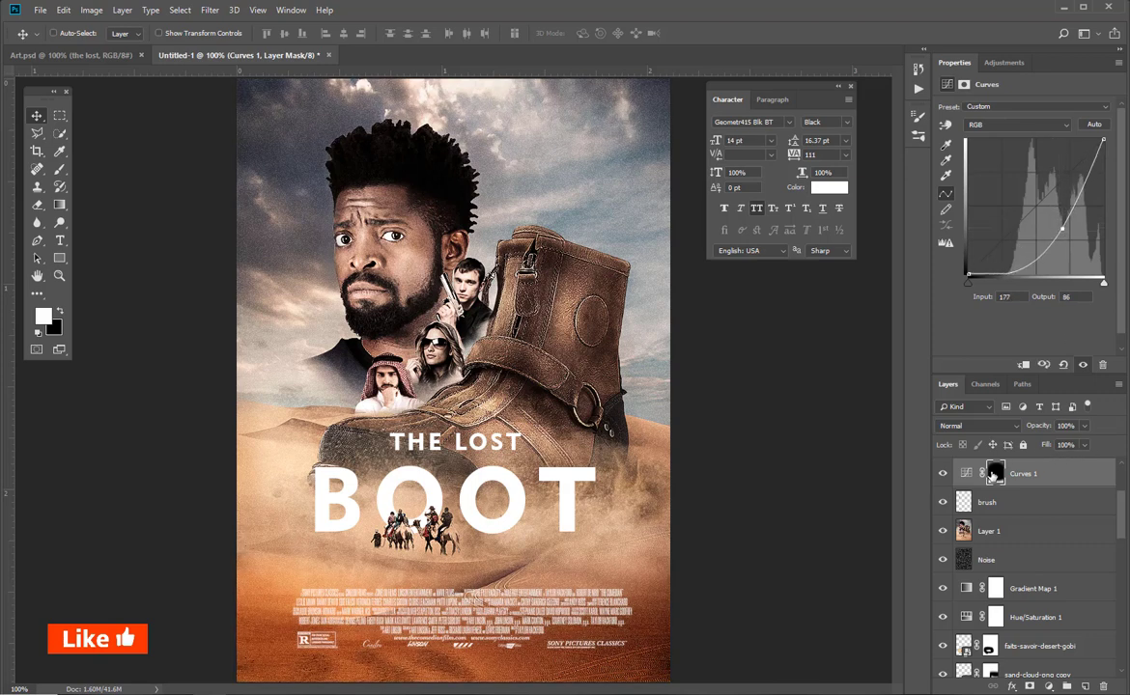
left_click(994, 474)
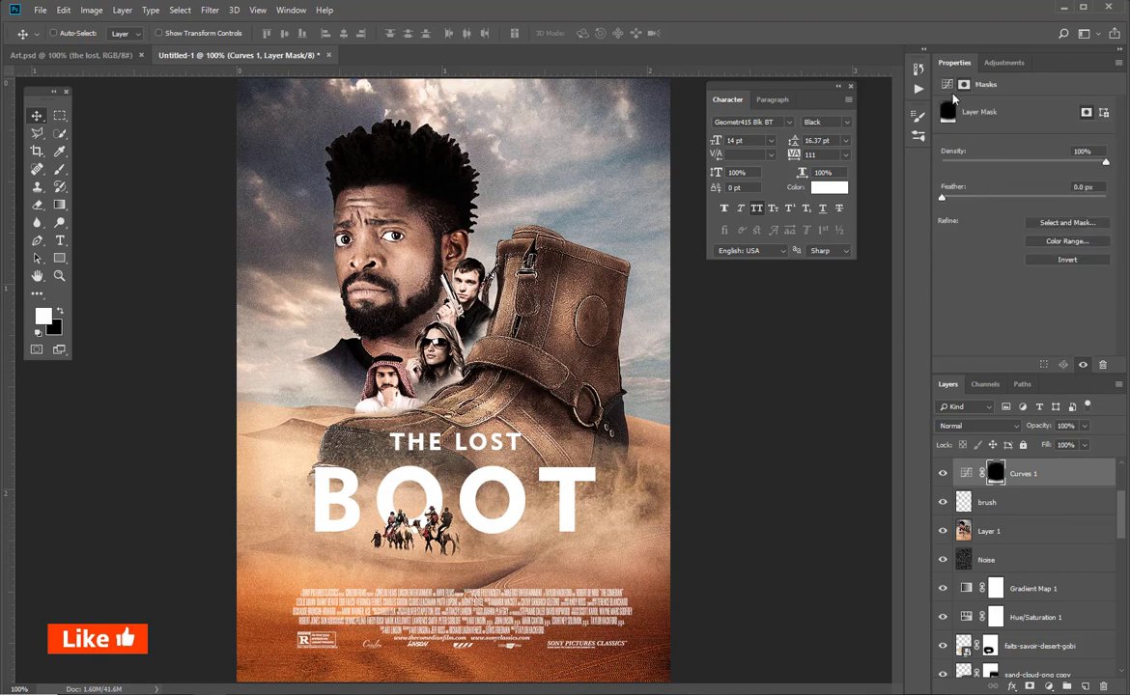
left_click(947, 85)
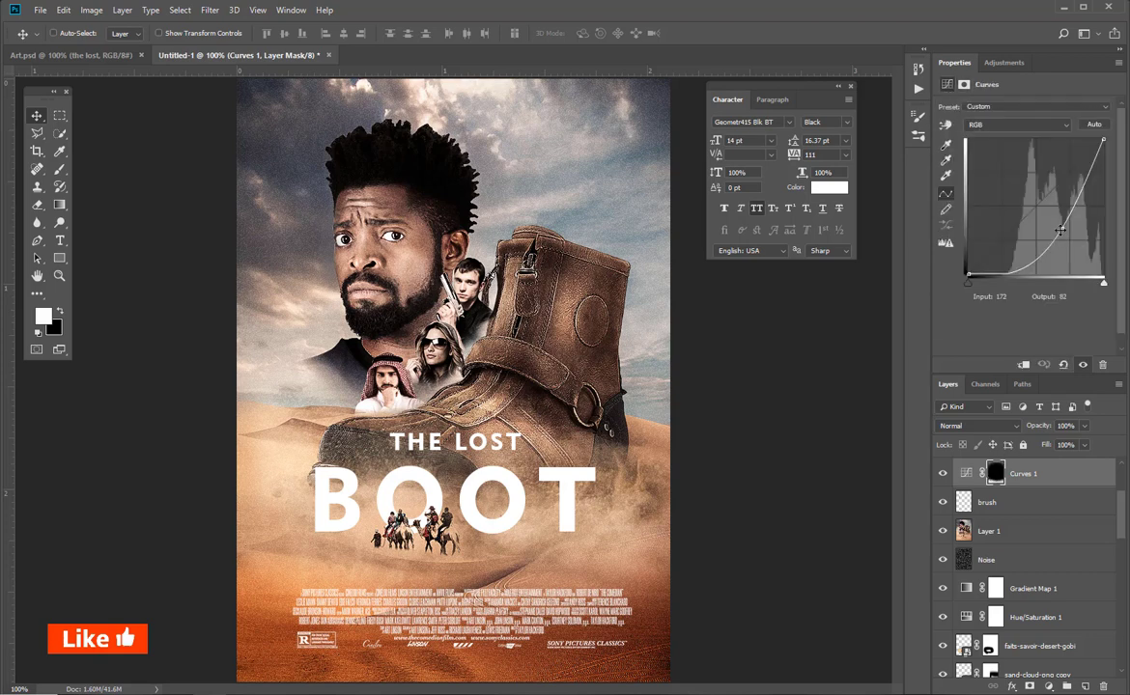
left_click_drag(1060, 229, 1065, 224)
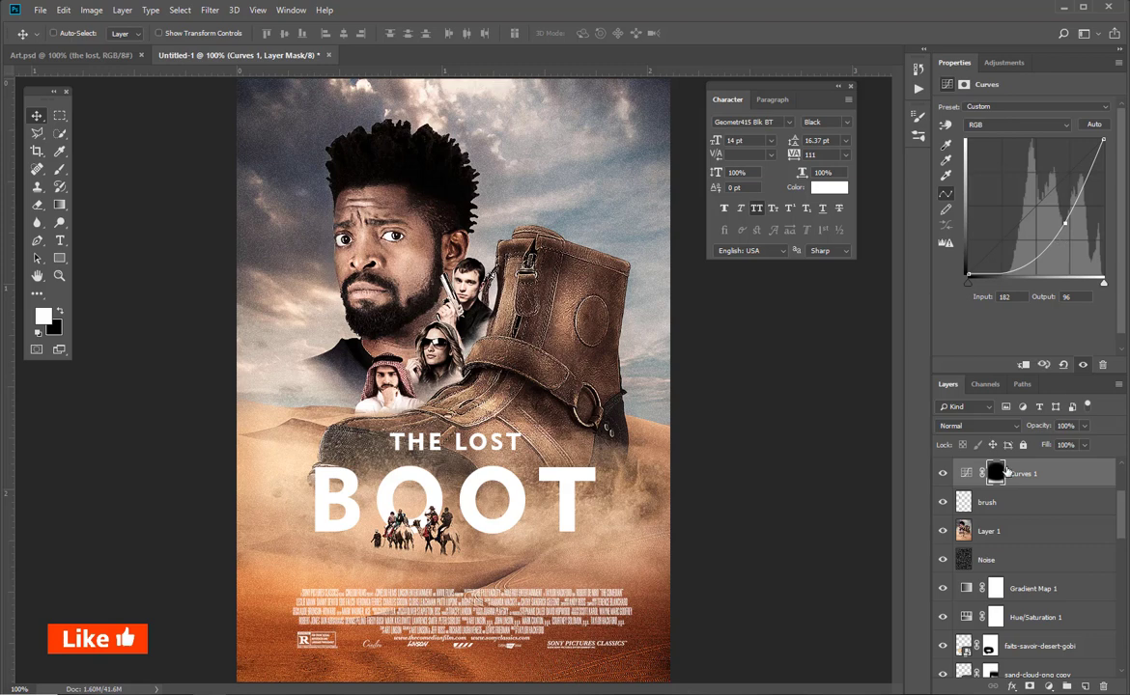
Enlarge the brush to 175 px with the Curves 1 mask selected, and reduce the Curves 1 layer's opacity to 73%
left_click(996, 473)
key("b")
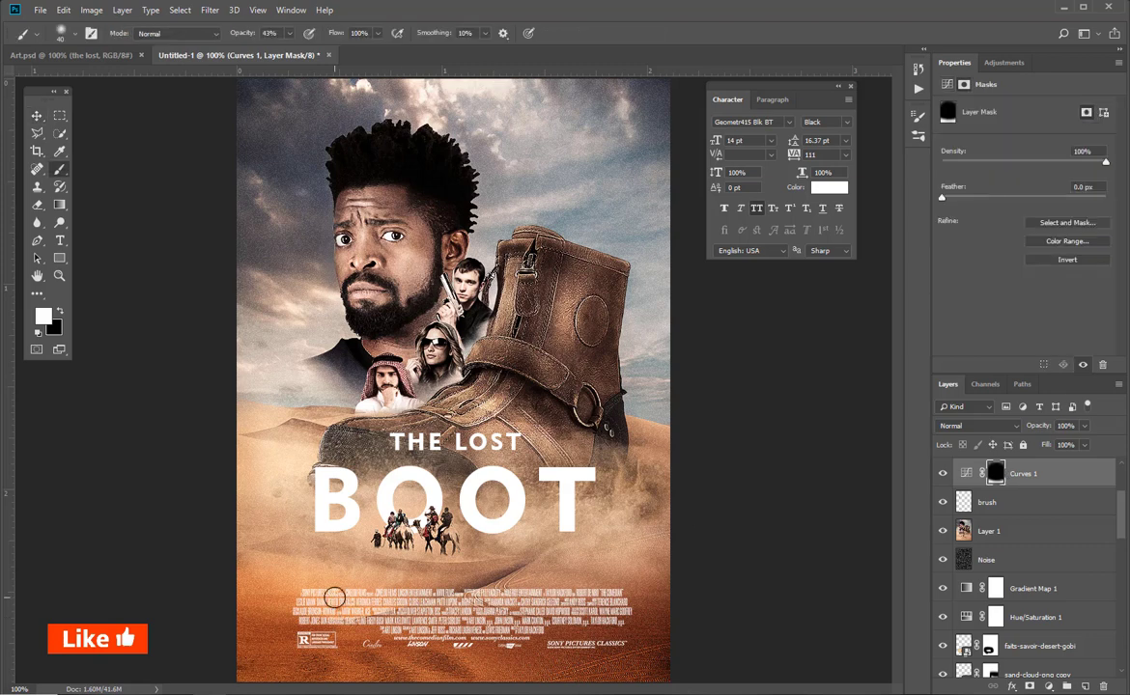
key("bracketright")
key("bracketright")
key("bracketright")
key("bracketright")
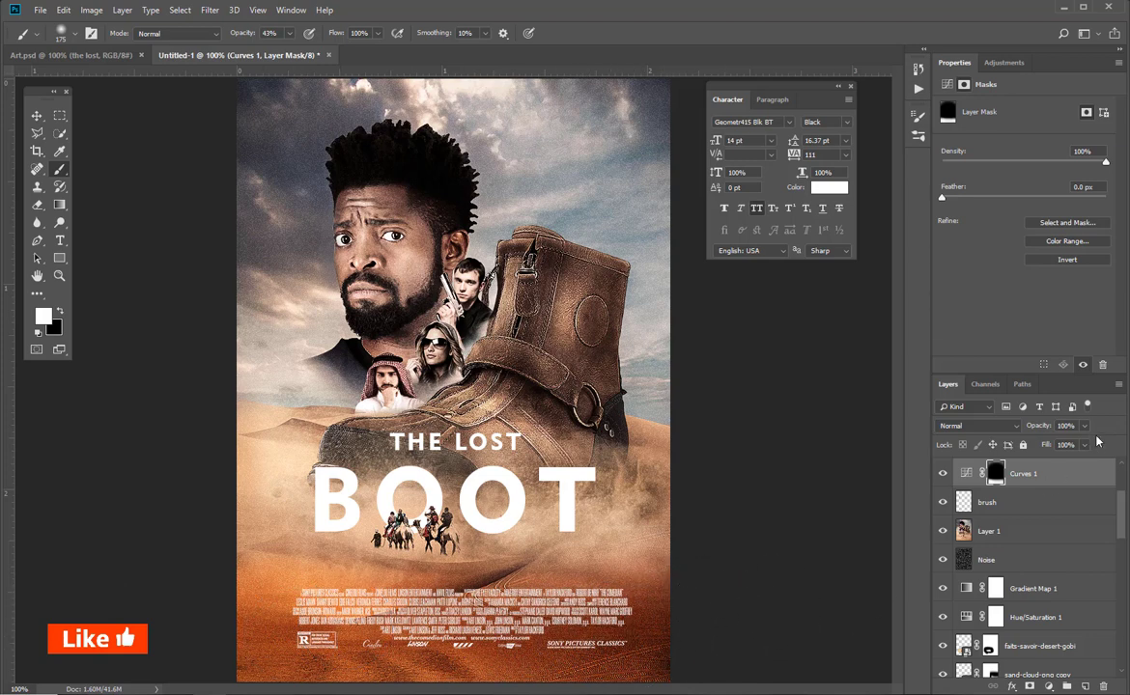
left_click_drag(1080, 443, 1067, 443)
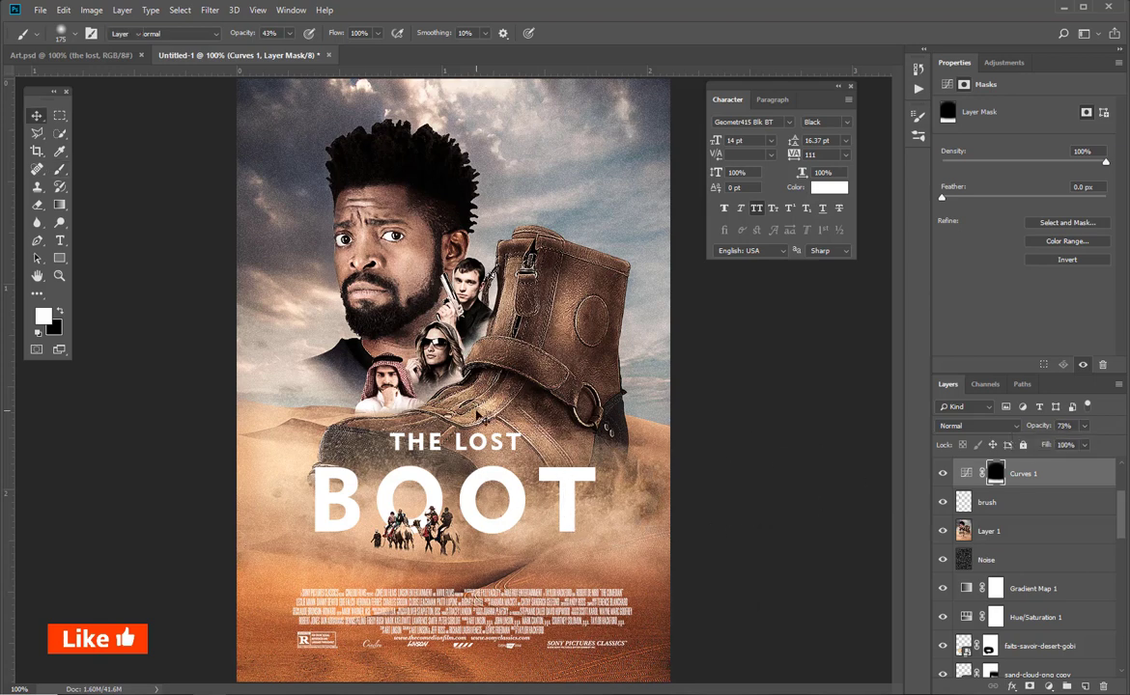
key("v")
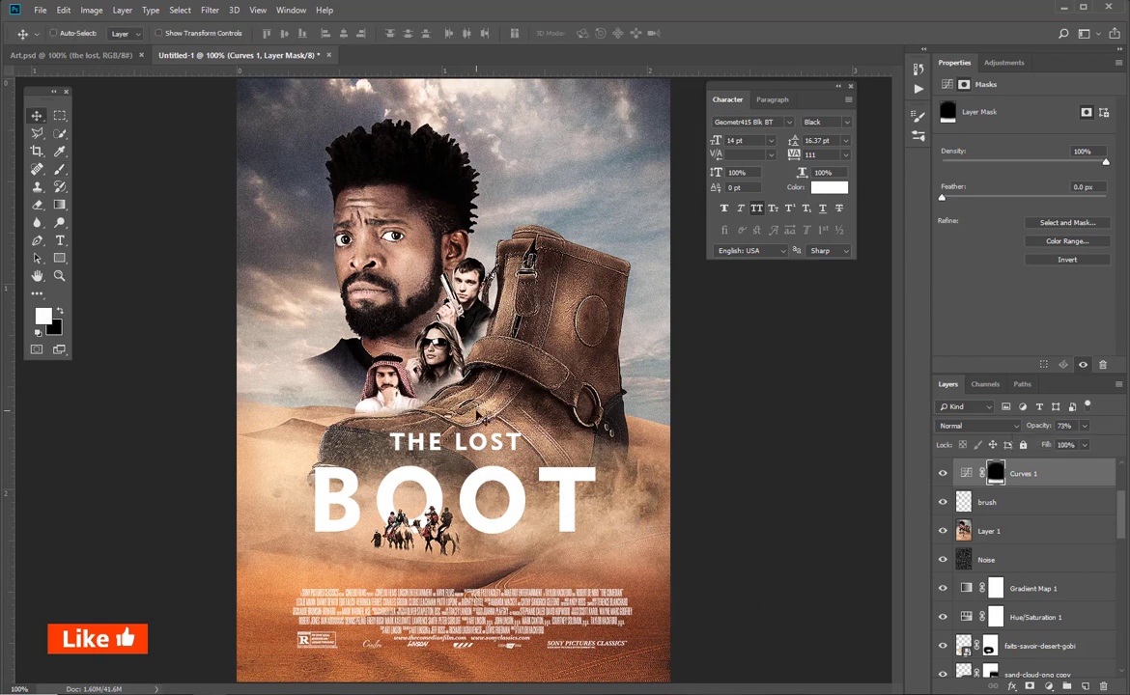